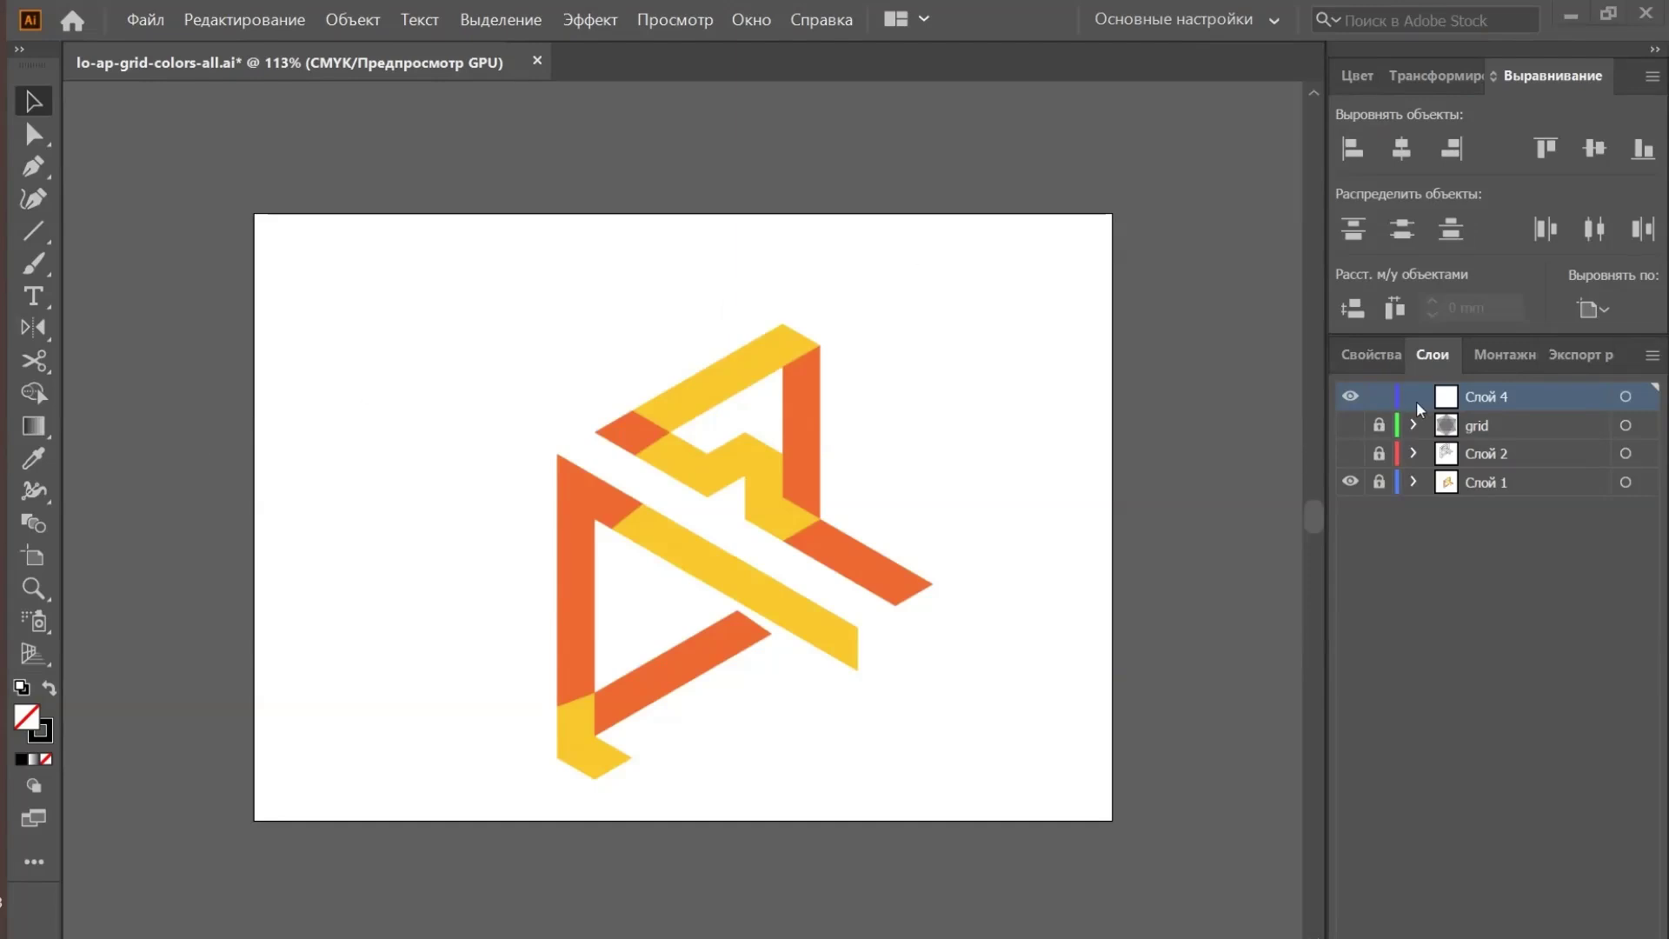
Show the isometric grid over the logo, select the Shape Builder tool, then hide the grid again
click(1350, 425)
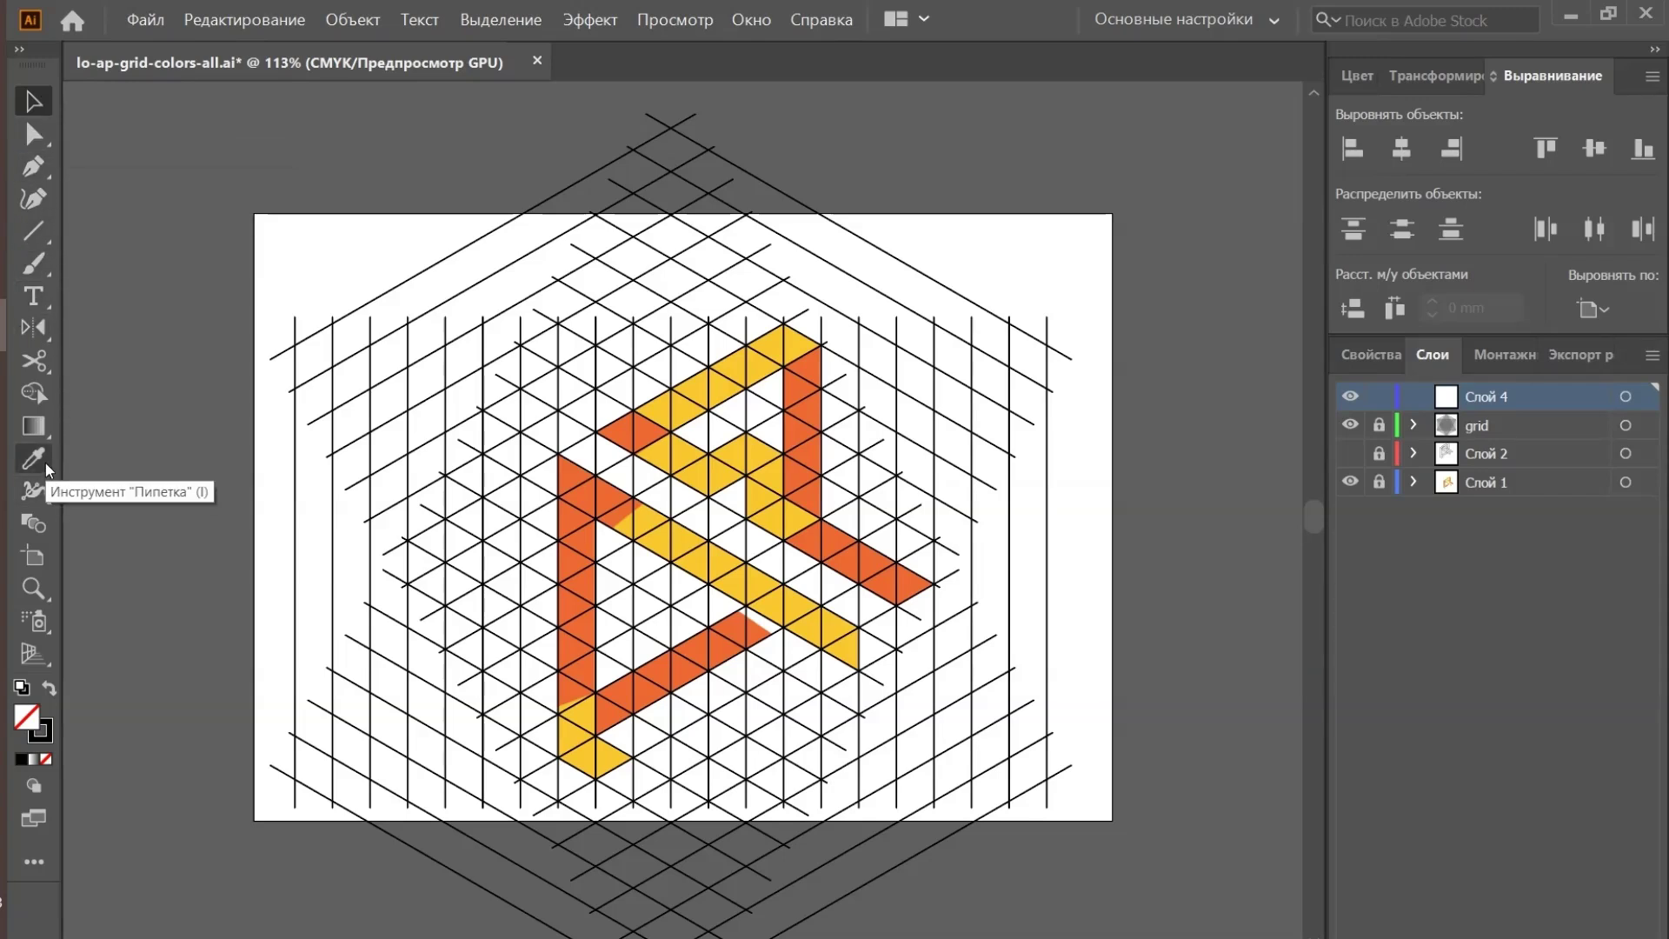
click(30, 390)
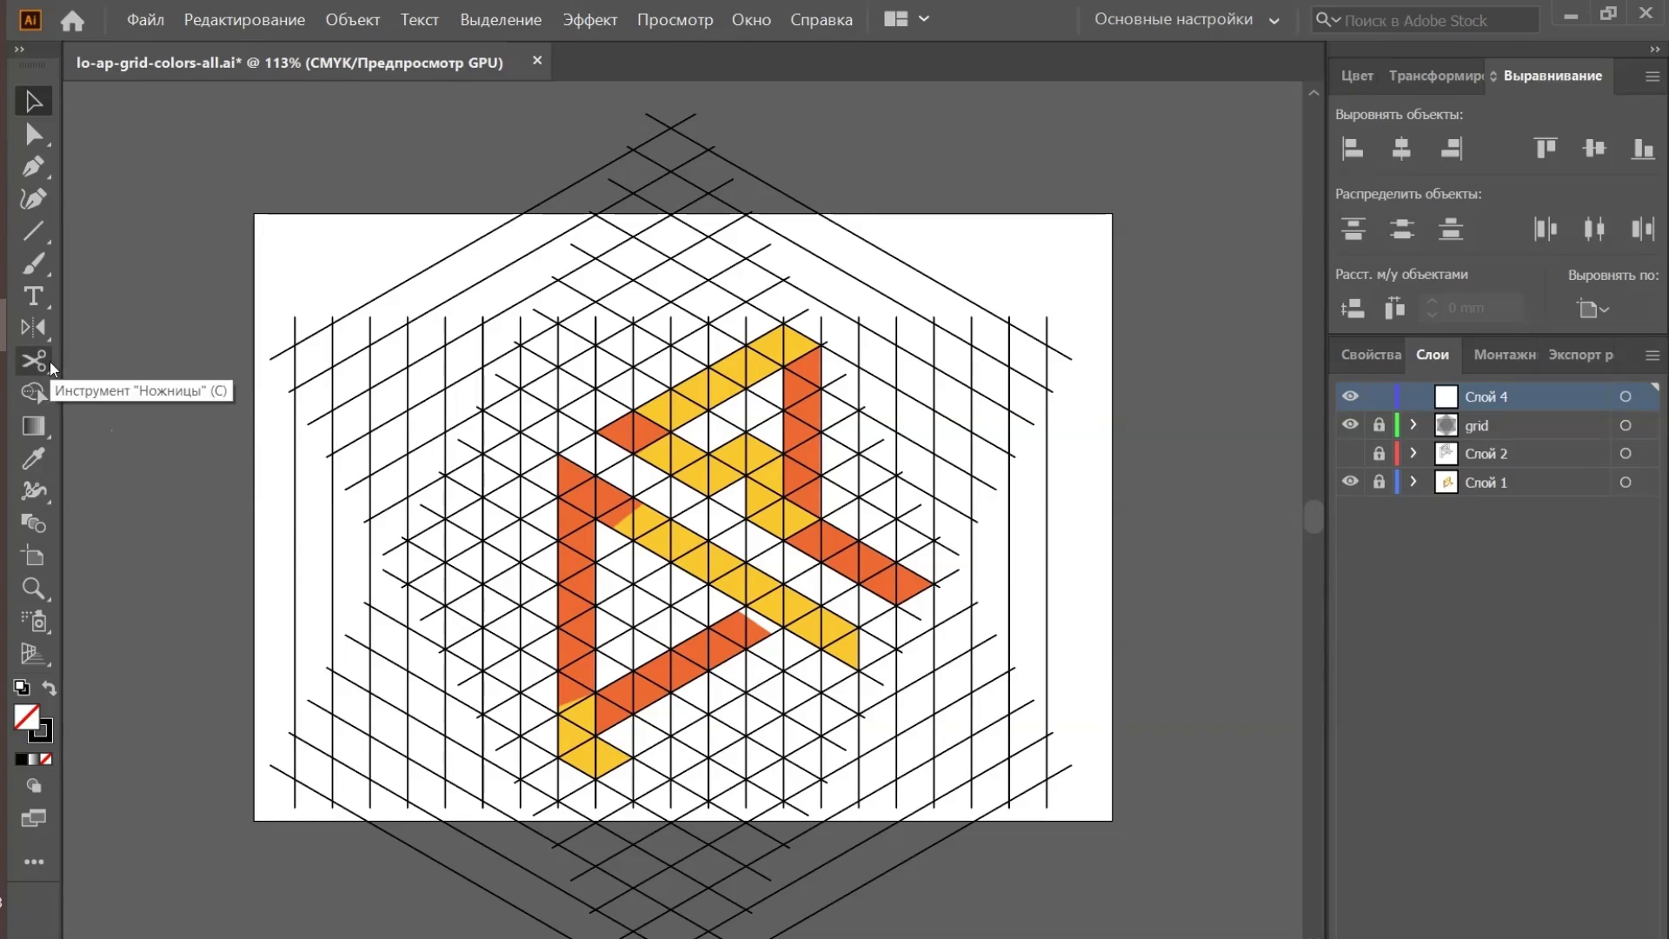
click(1349, 425)
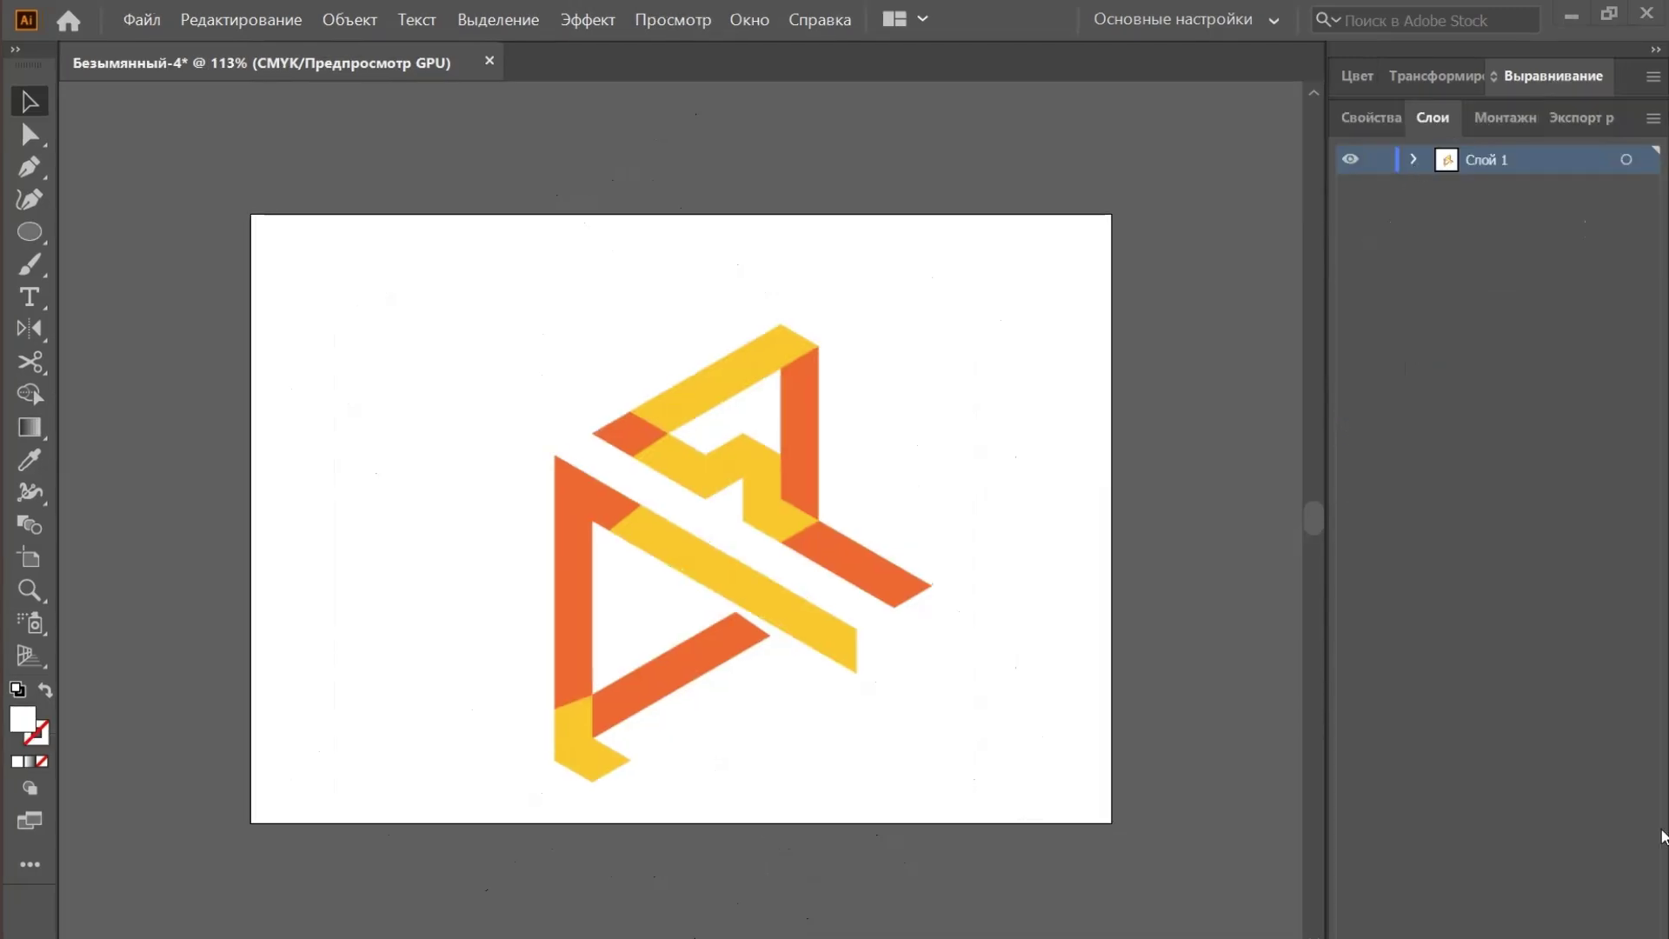
Add a new layer above the logo, and lock and hide the logo layer
key(ctrl+l)
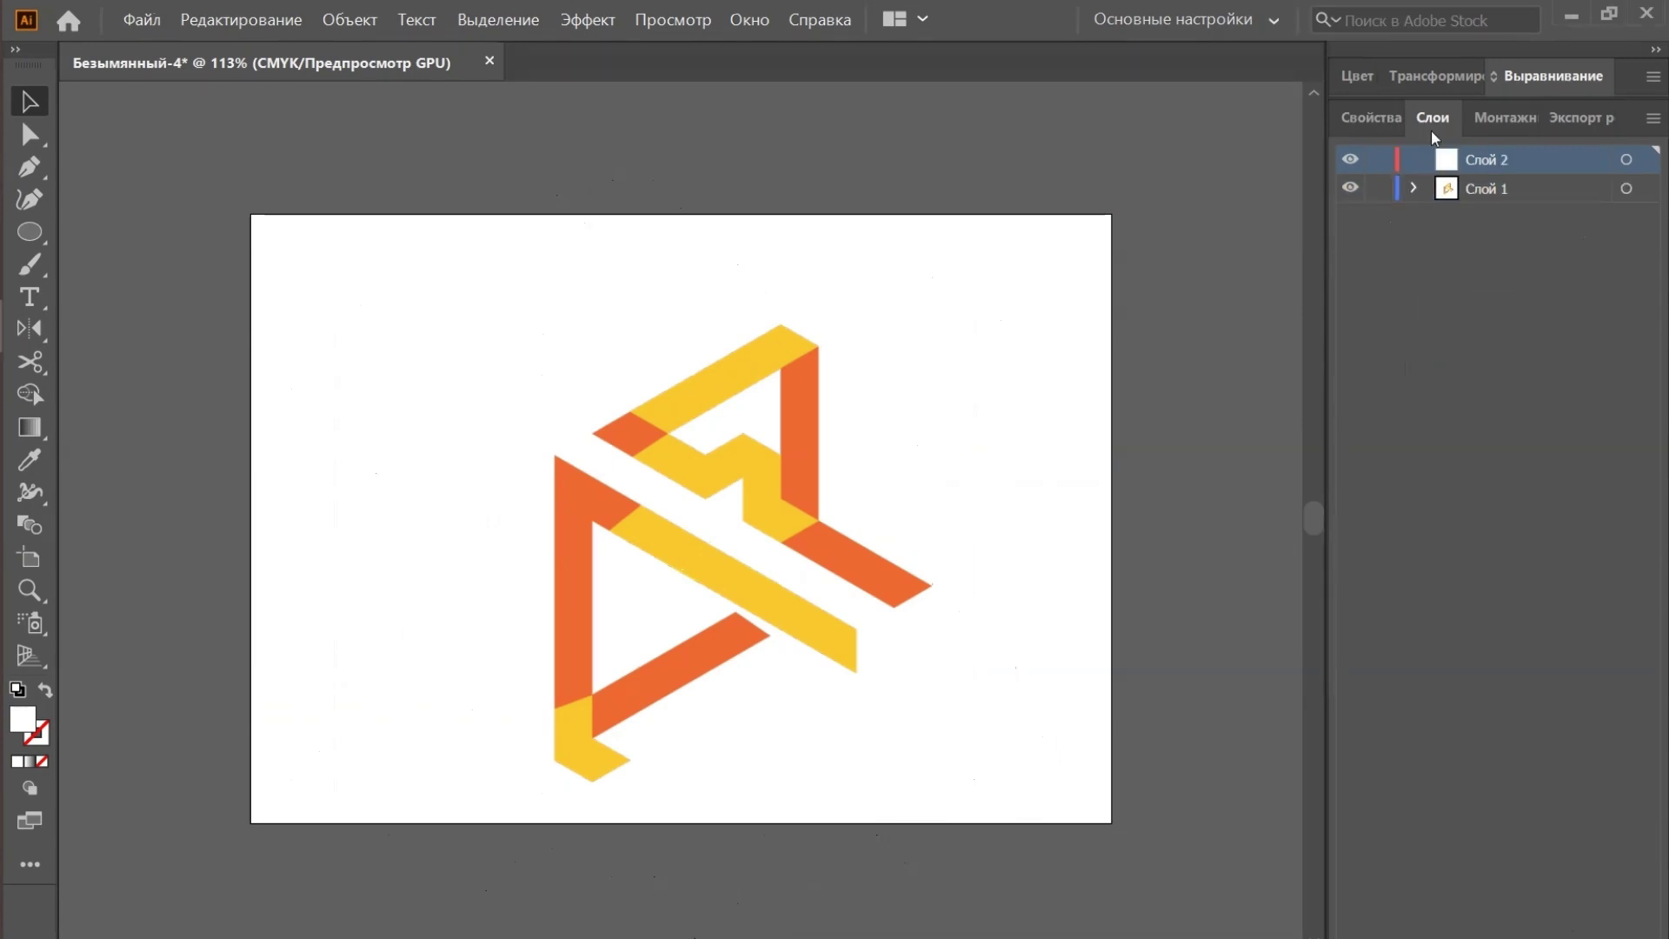
click(1379, 188)
click(1350, 188)
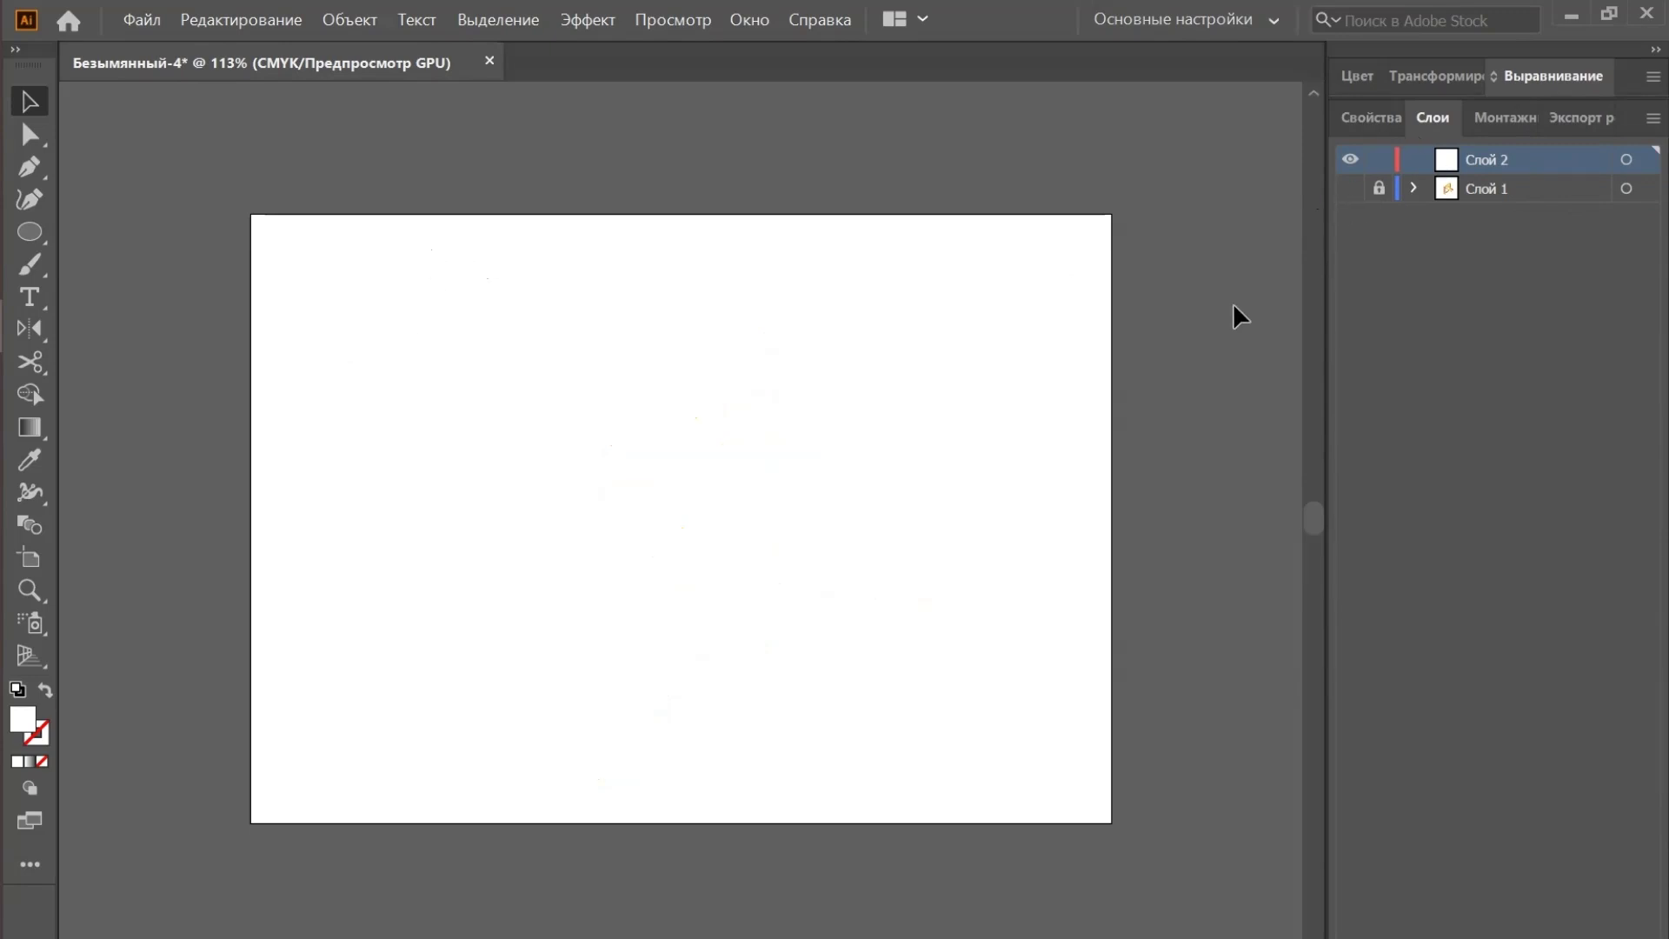
Draw a vertical line down the artboard's left side with a pure black stroke
right_click(29, 235)
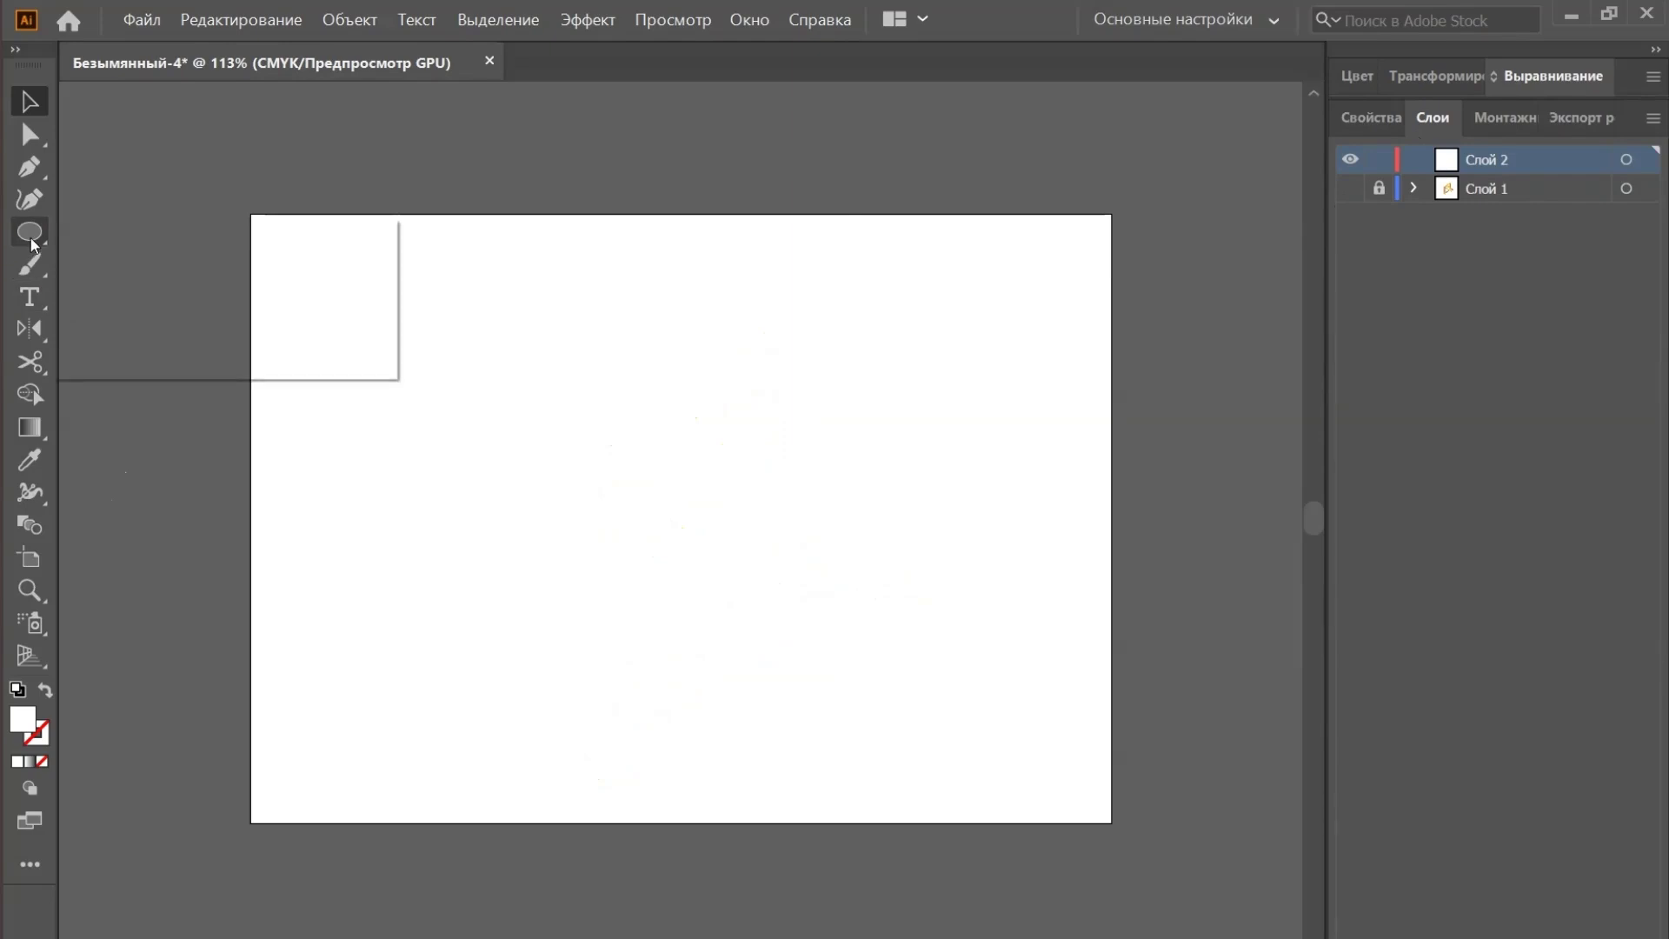
click(225, 363)
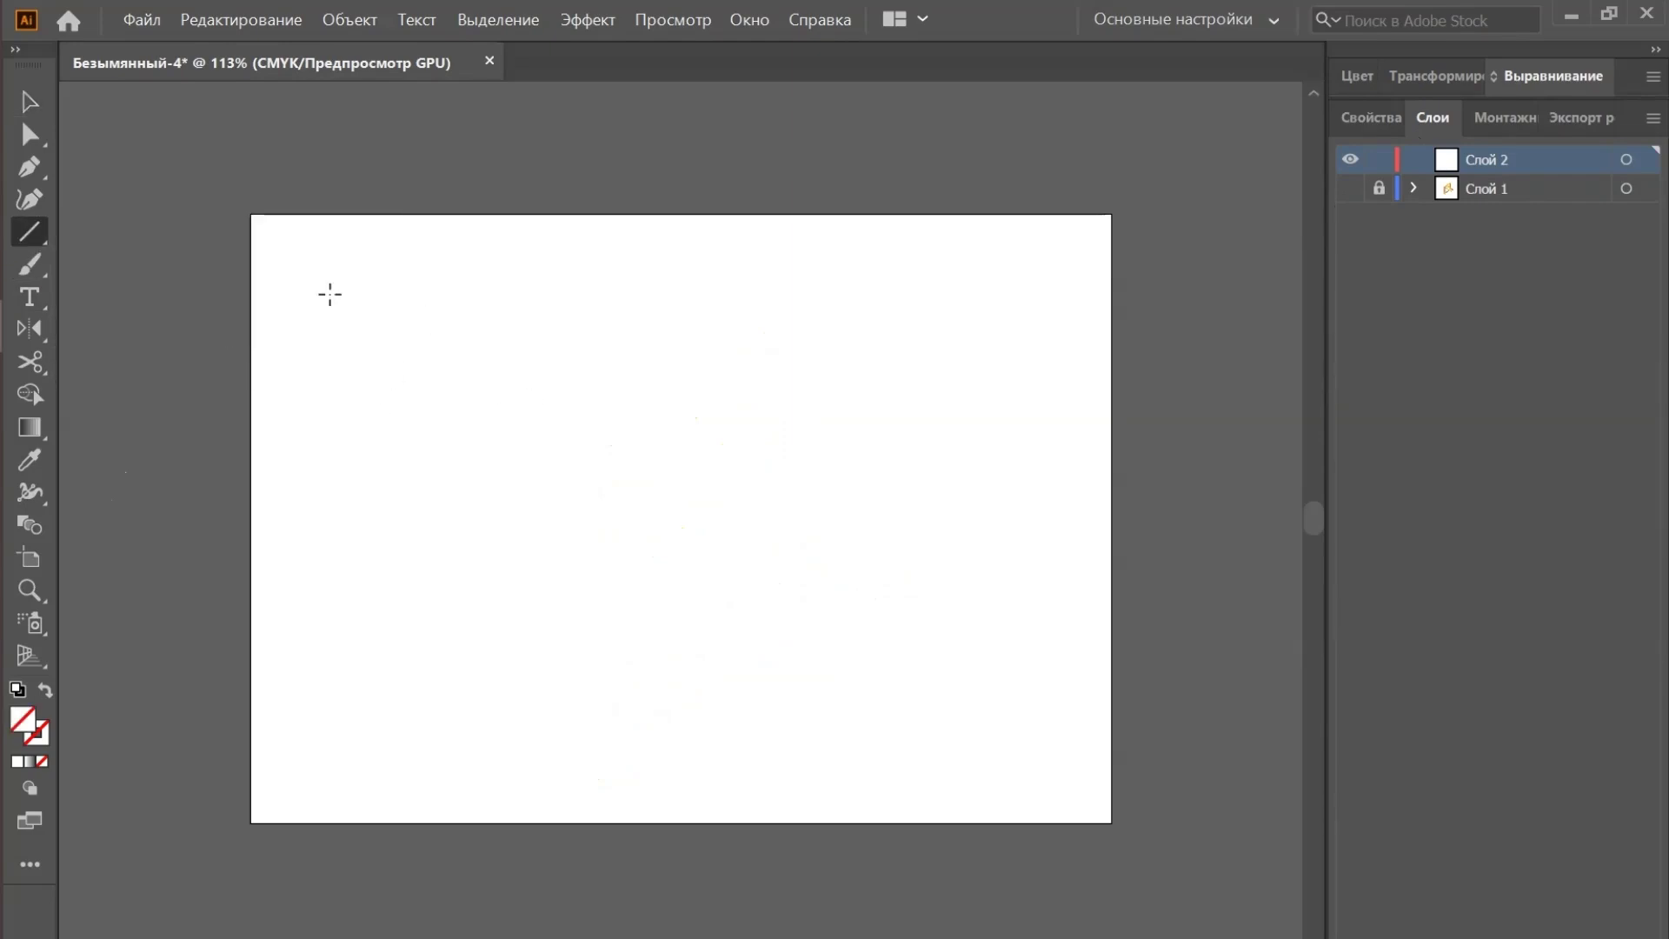
drag(339, 286, 334, 742)
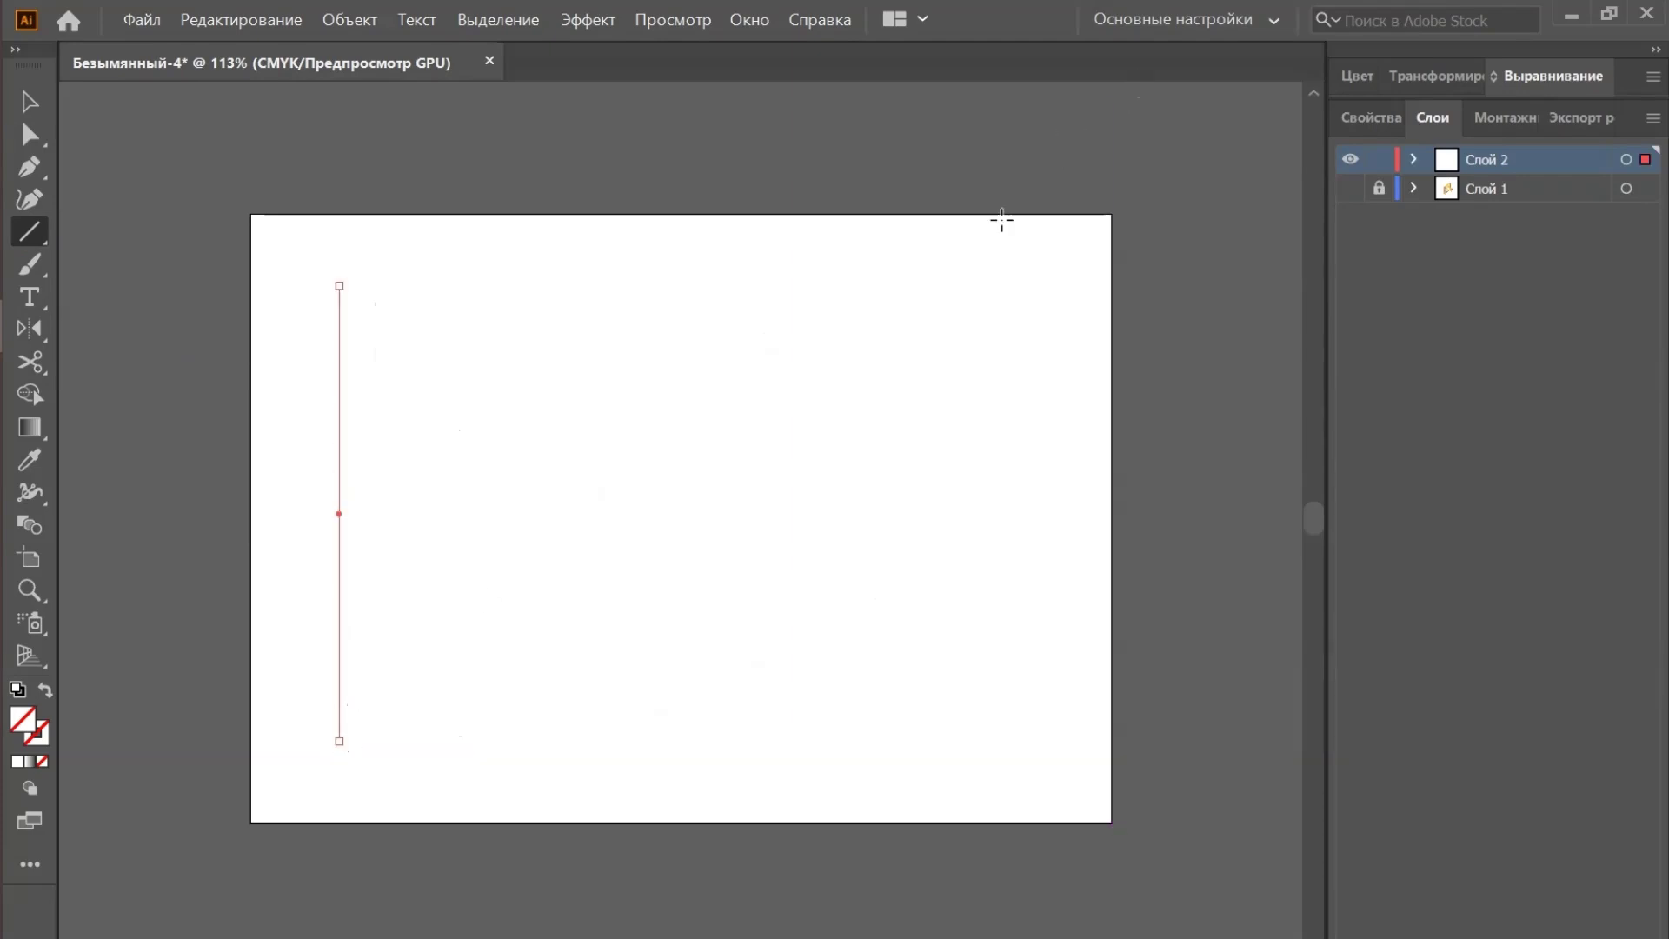
click(39, 736)
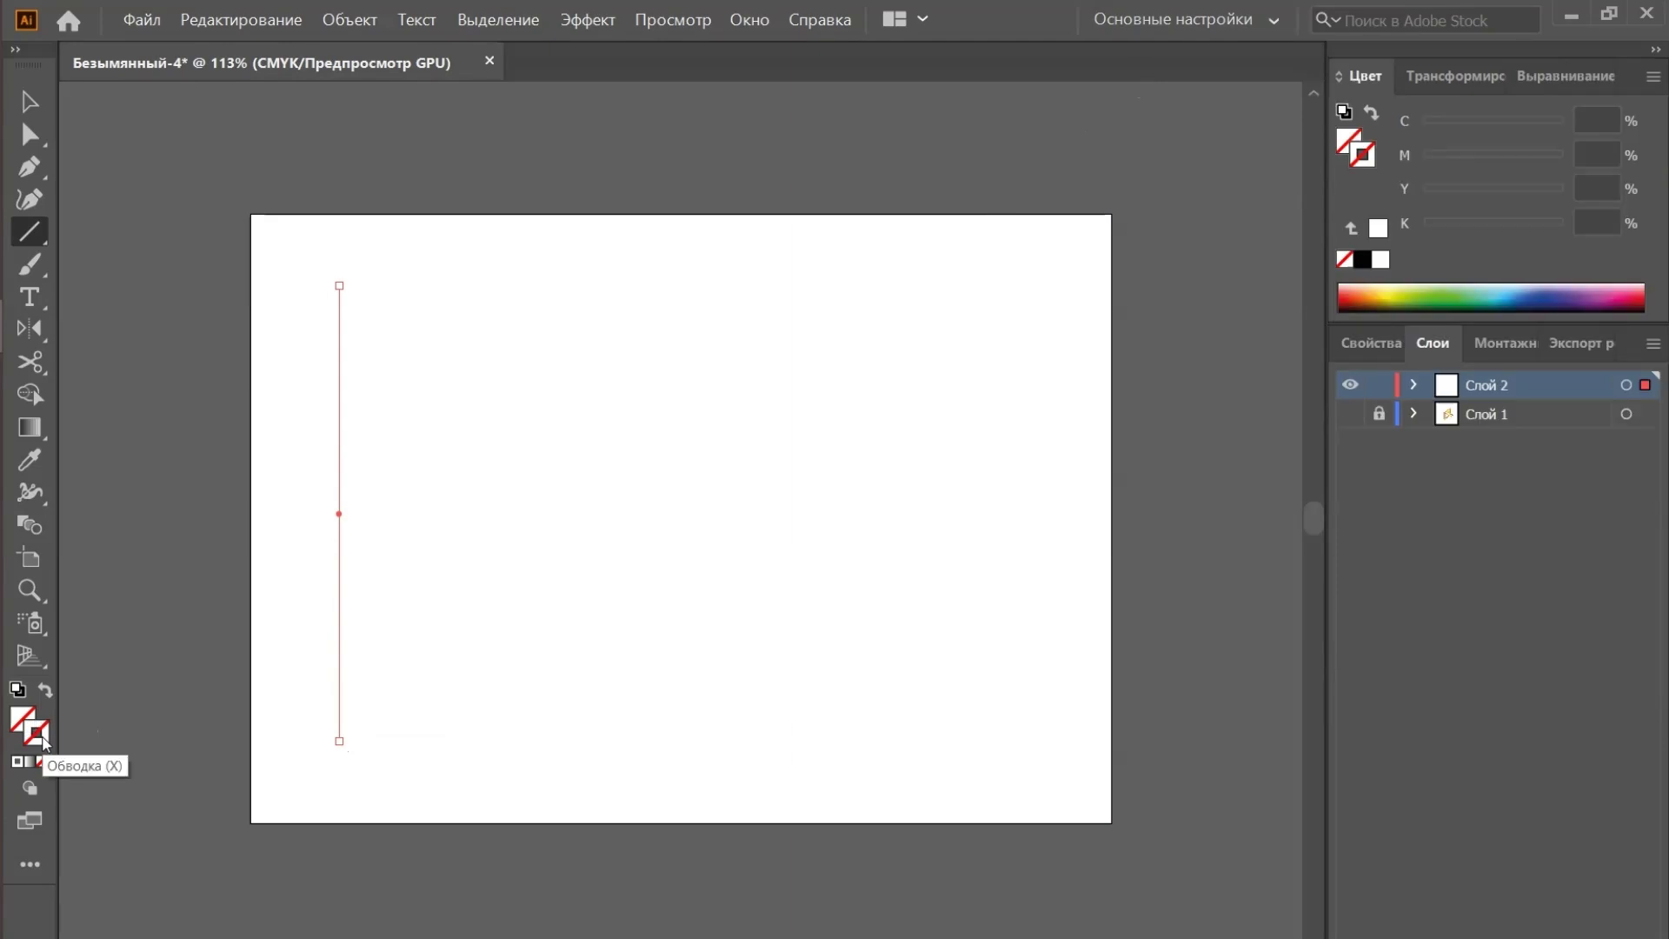
double_click(42, 737)
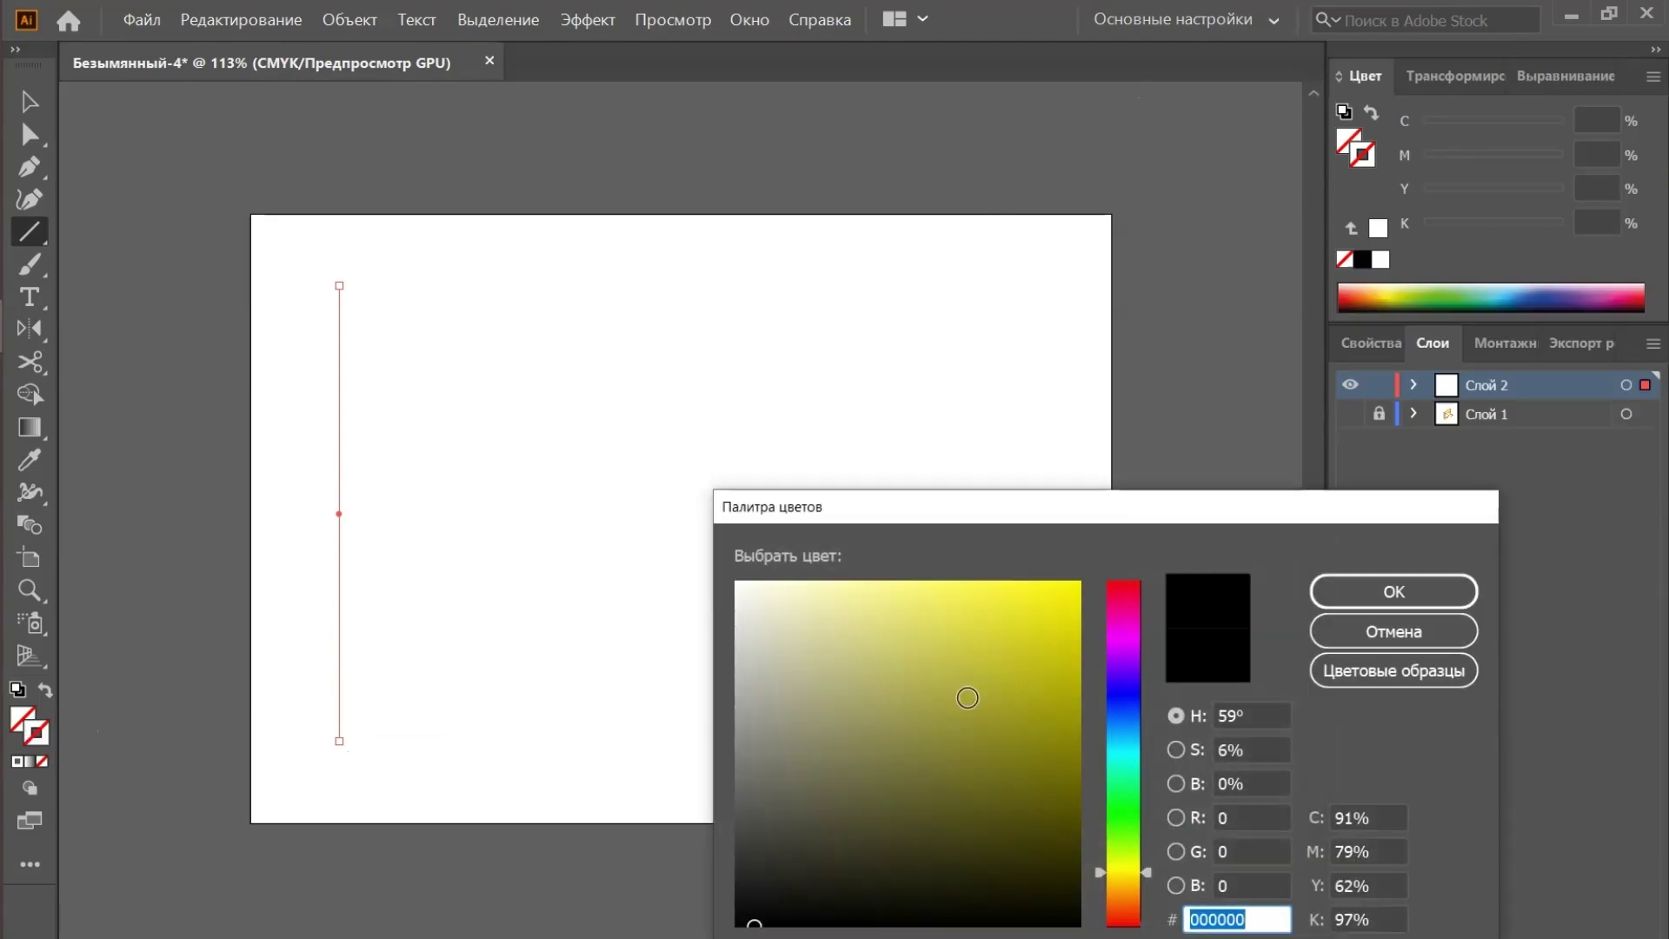
click(1077, 922)
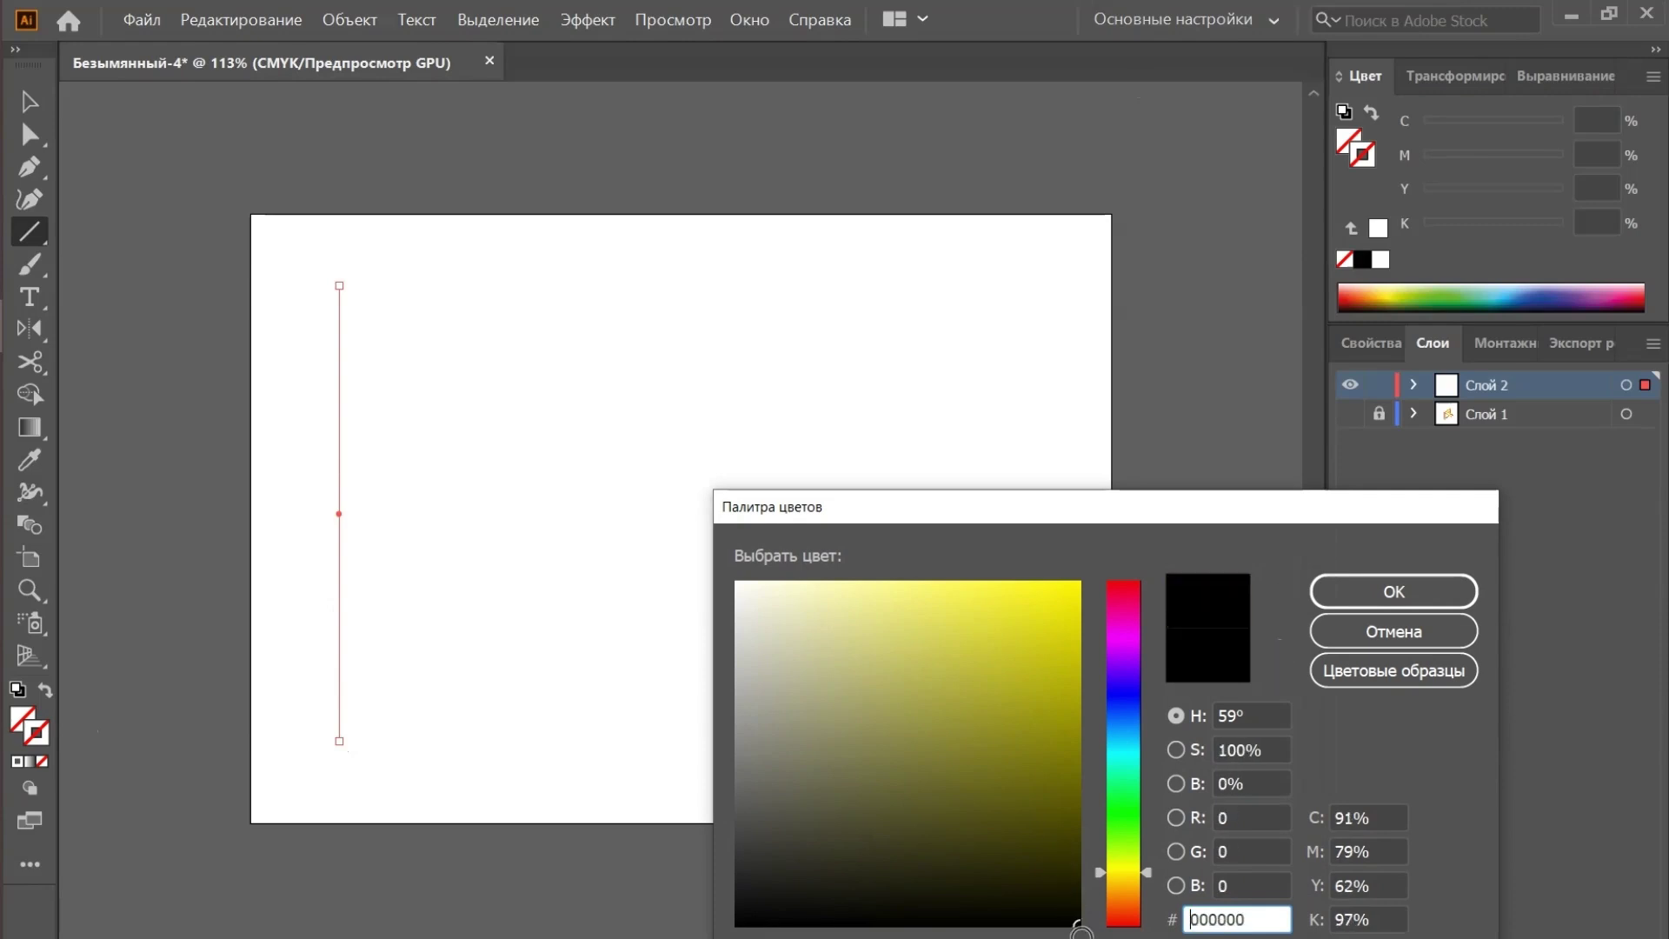
click(1427, 597)
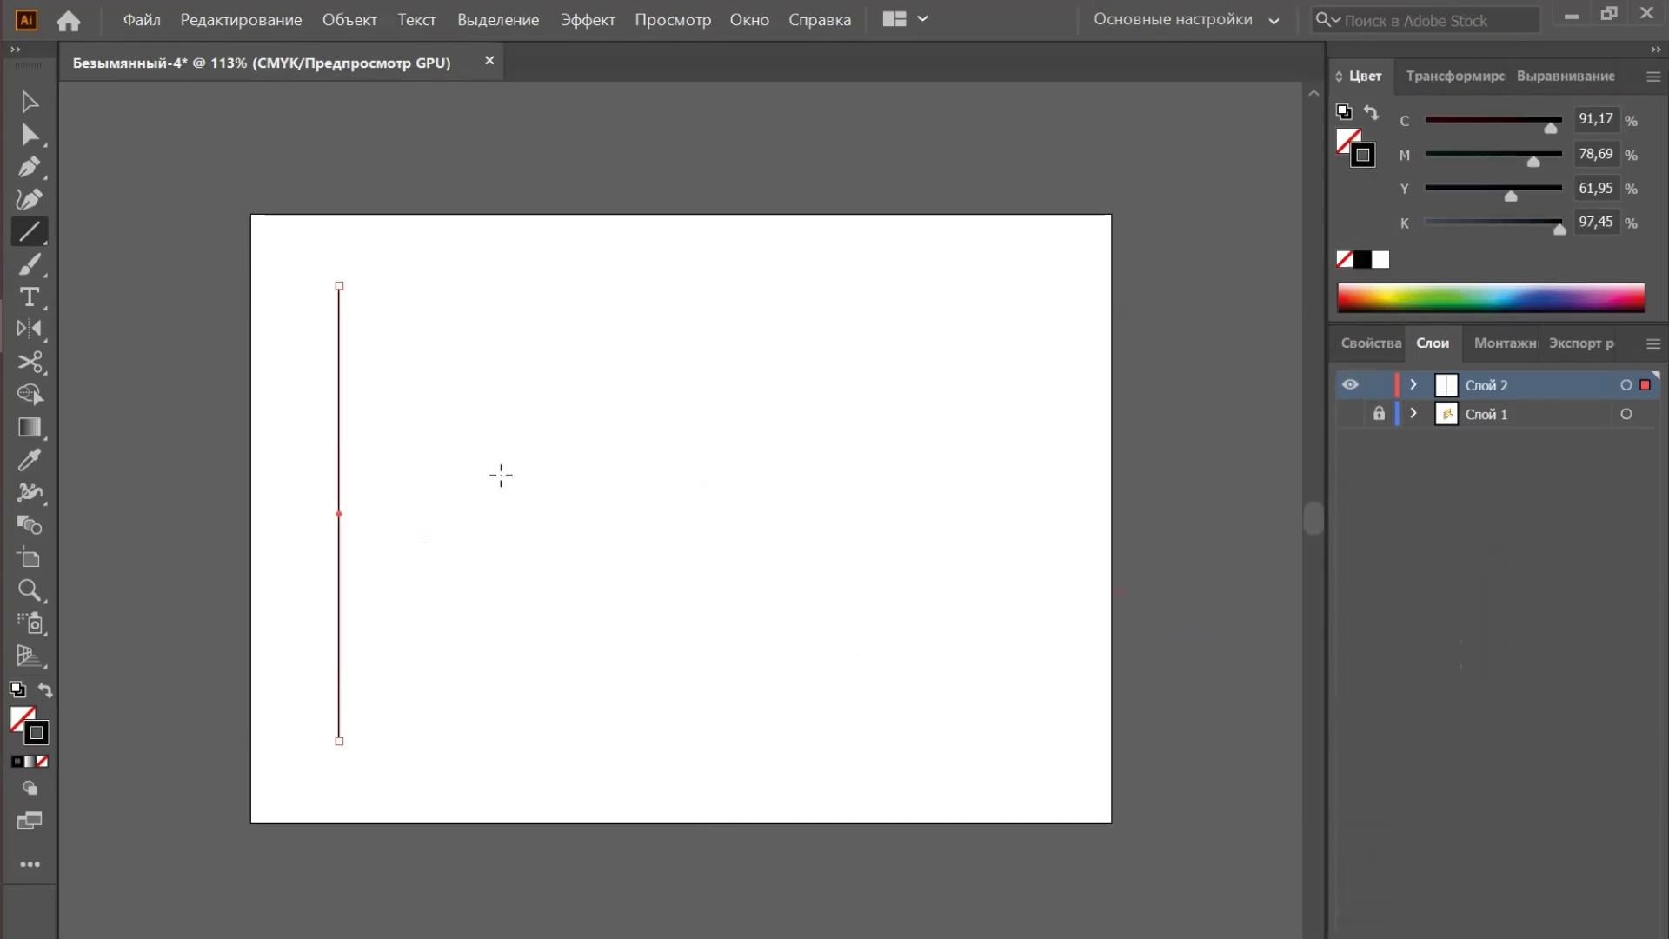
click(29, 102)
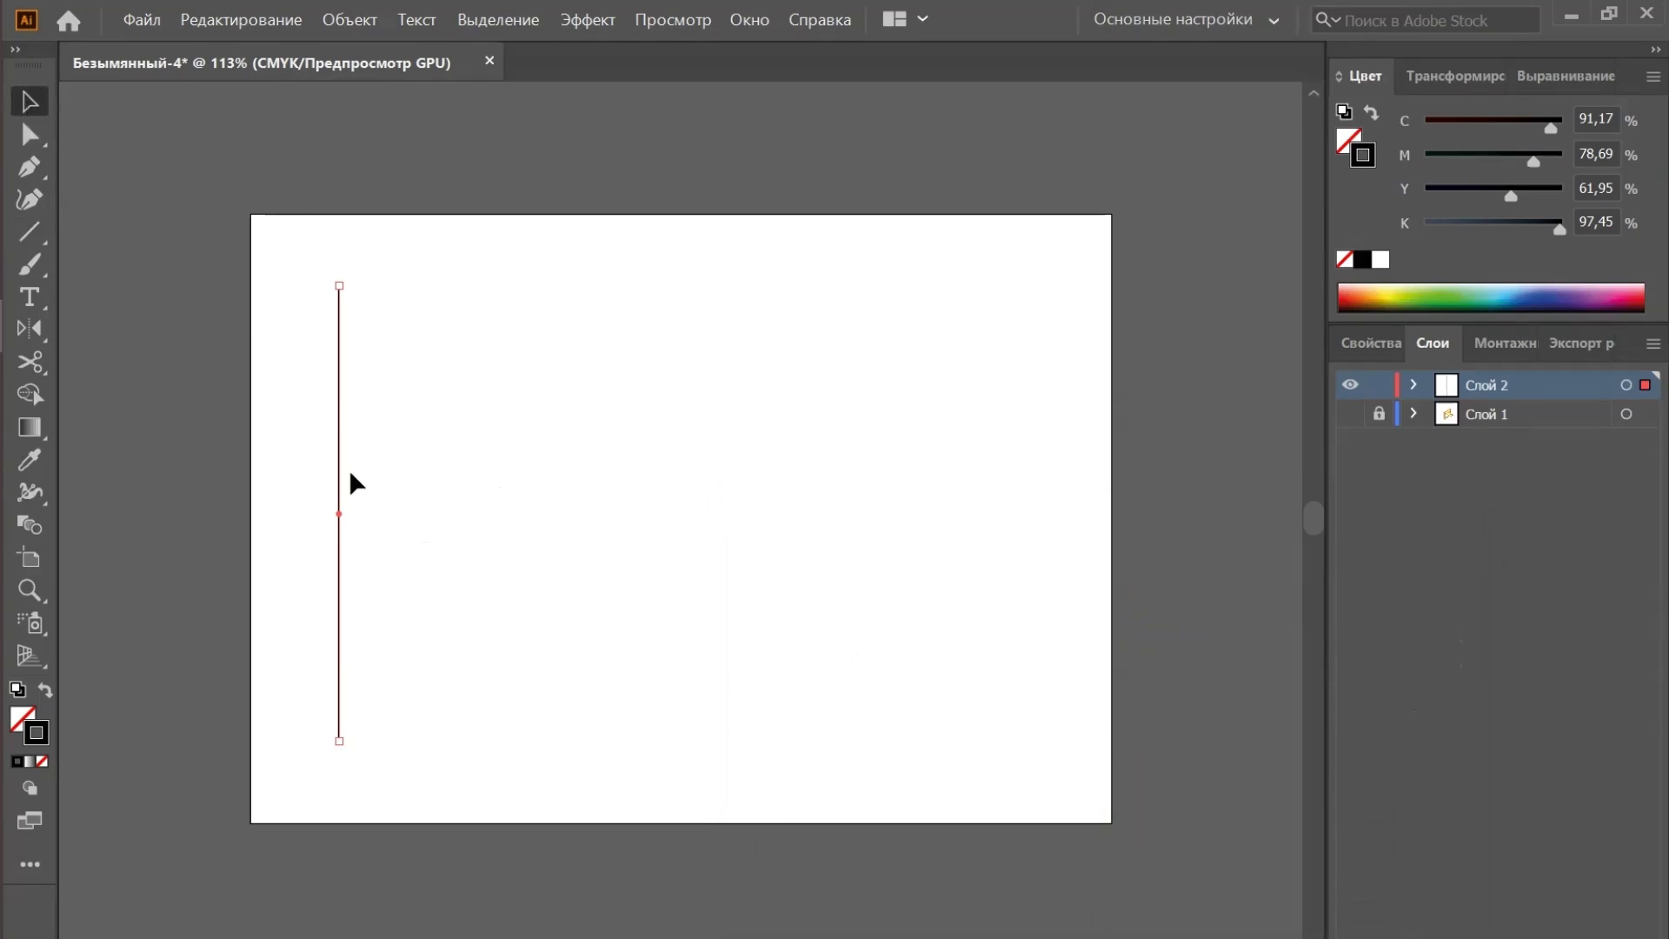
click(223, 20)
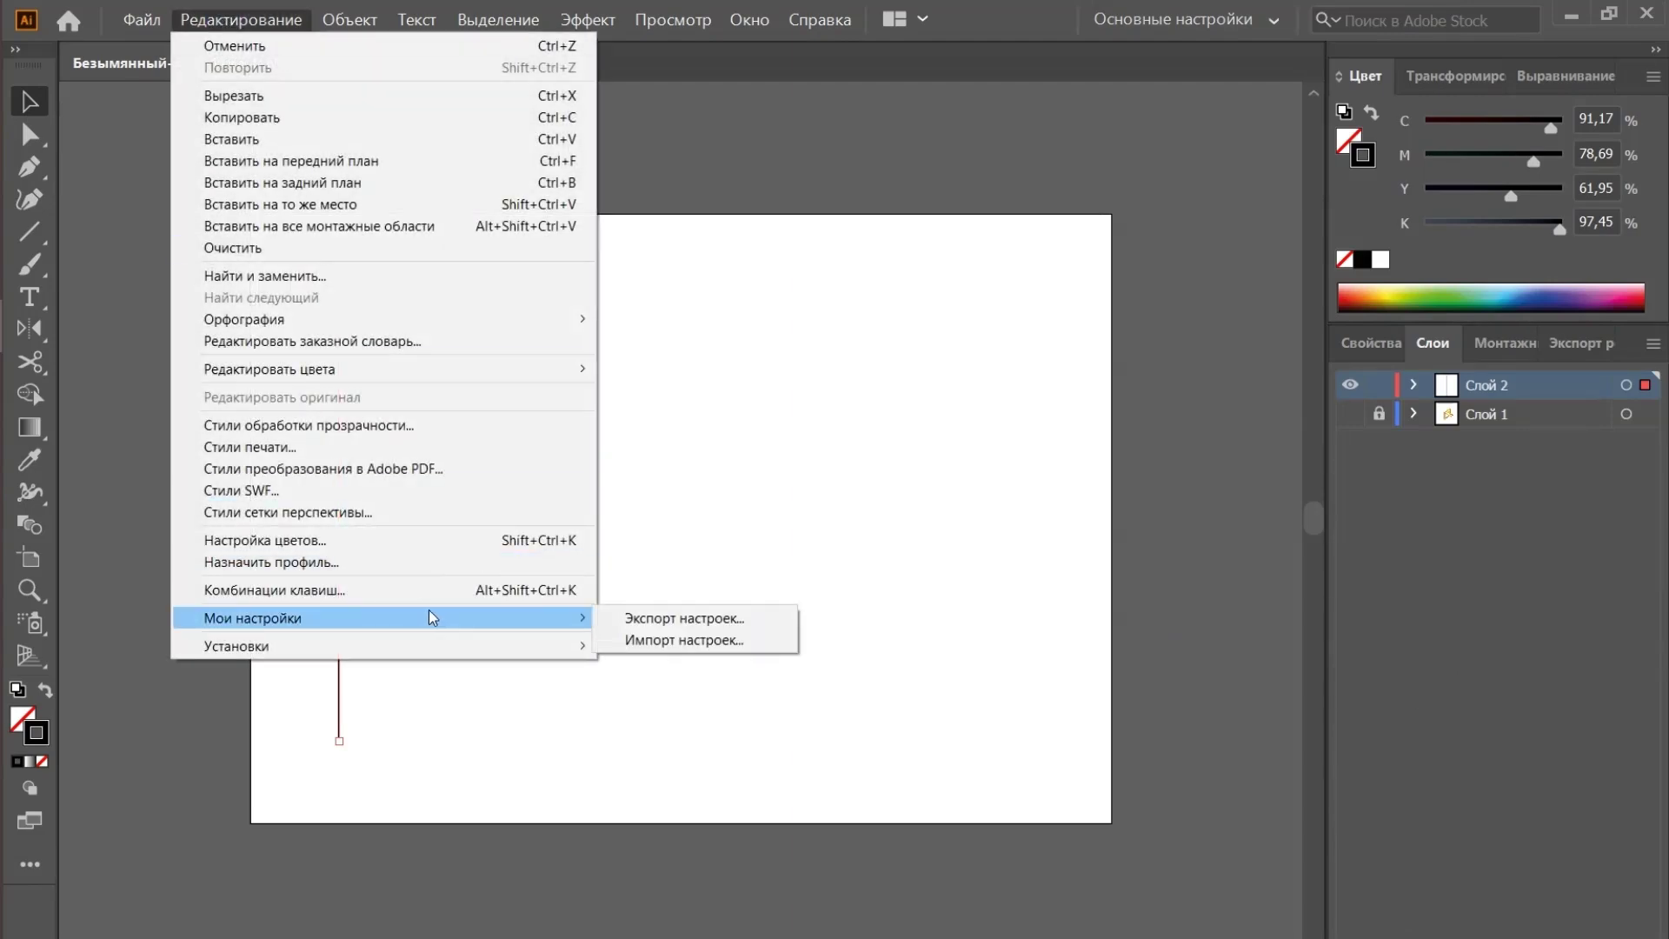
mouse_move(237, 645)
click(676, 650)
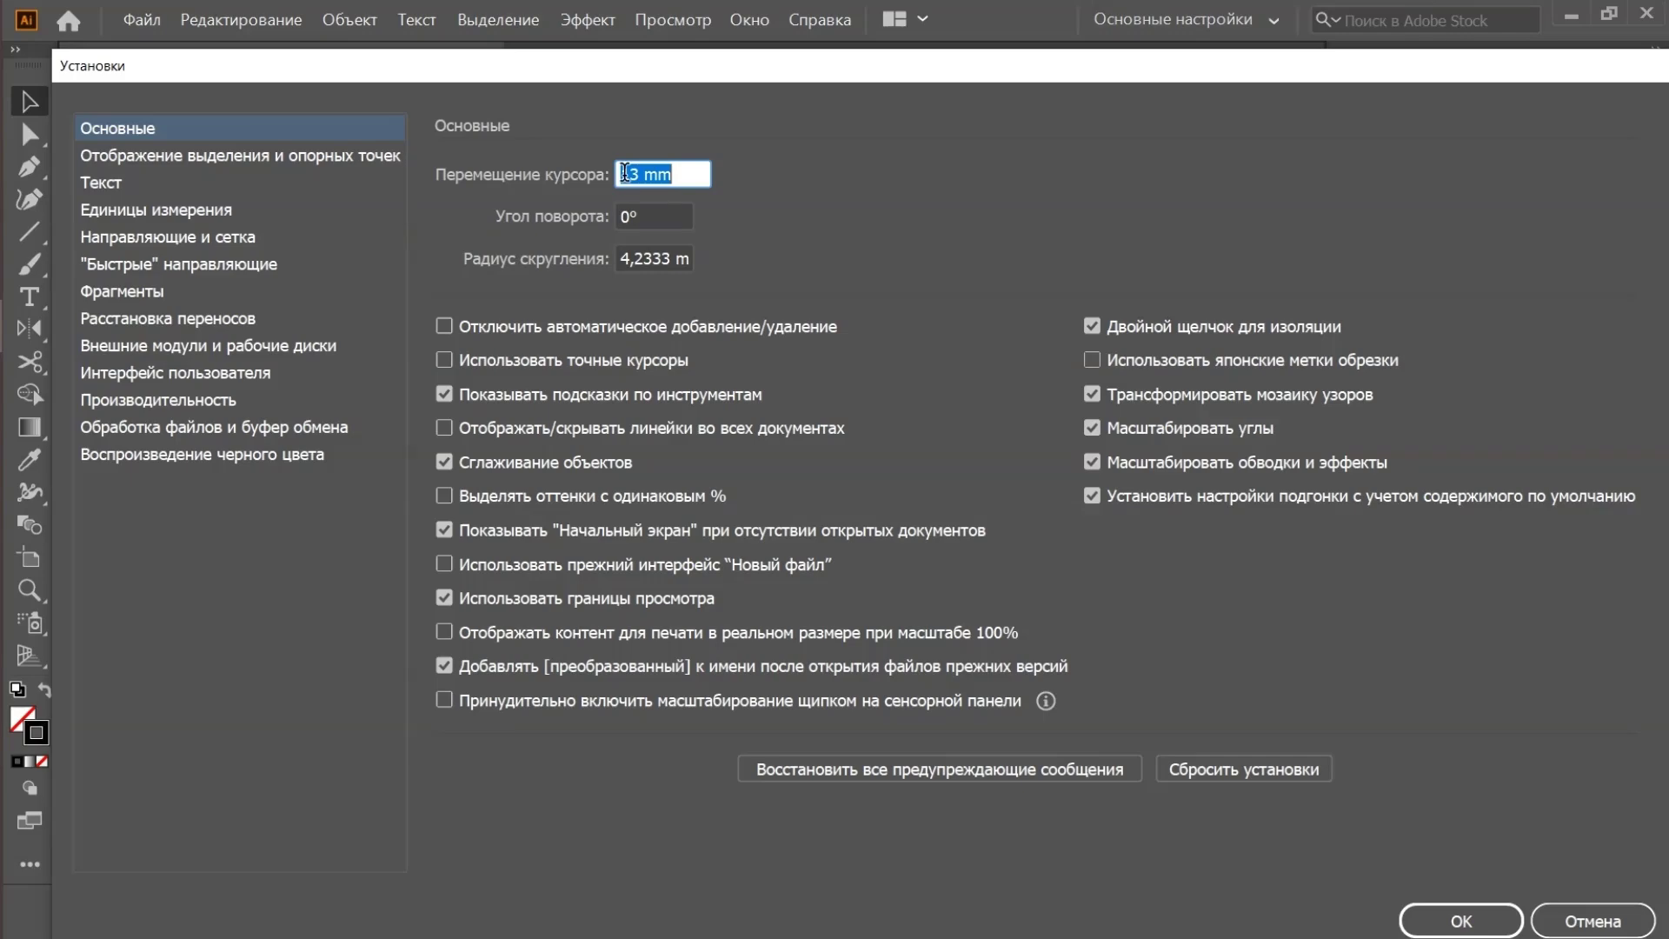
click(1460, 919)
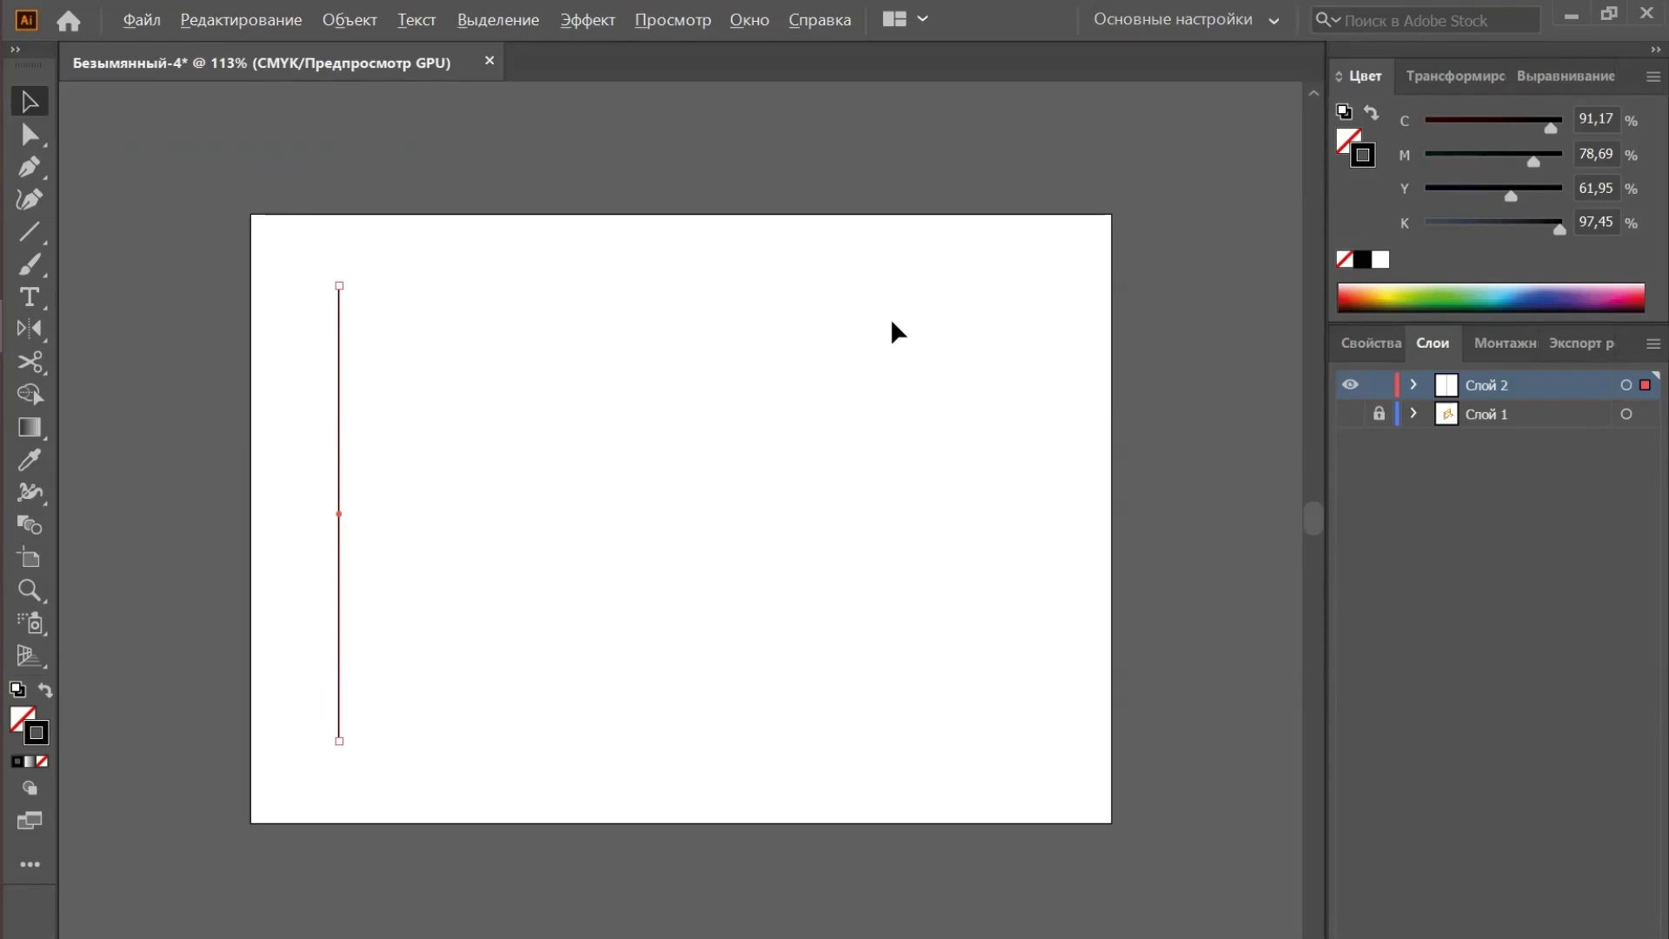
Duplicate the line repeatedly to the right with Ctrl+D so evenly spaced lines span the artboard
key(ctrl+d)
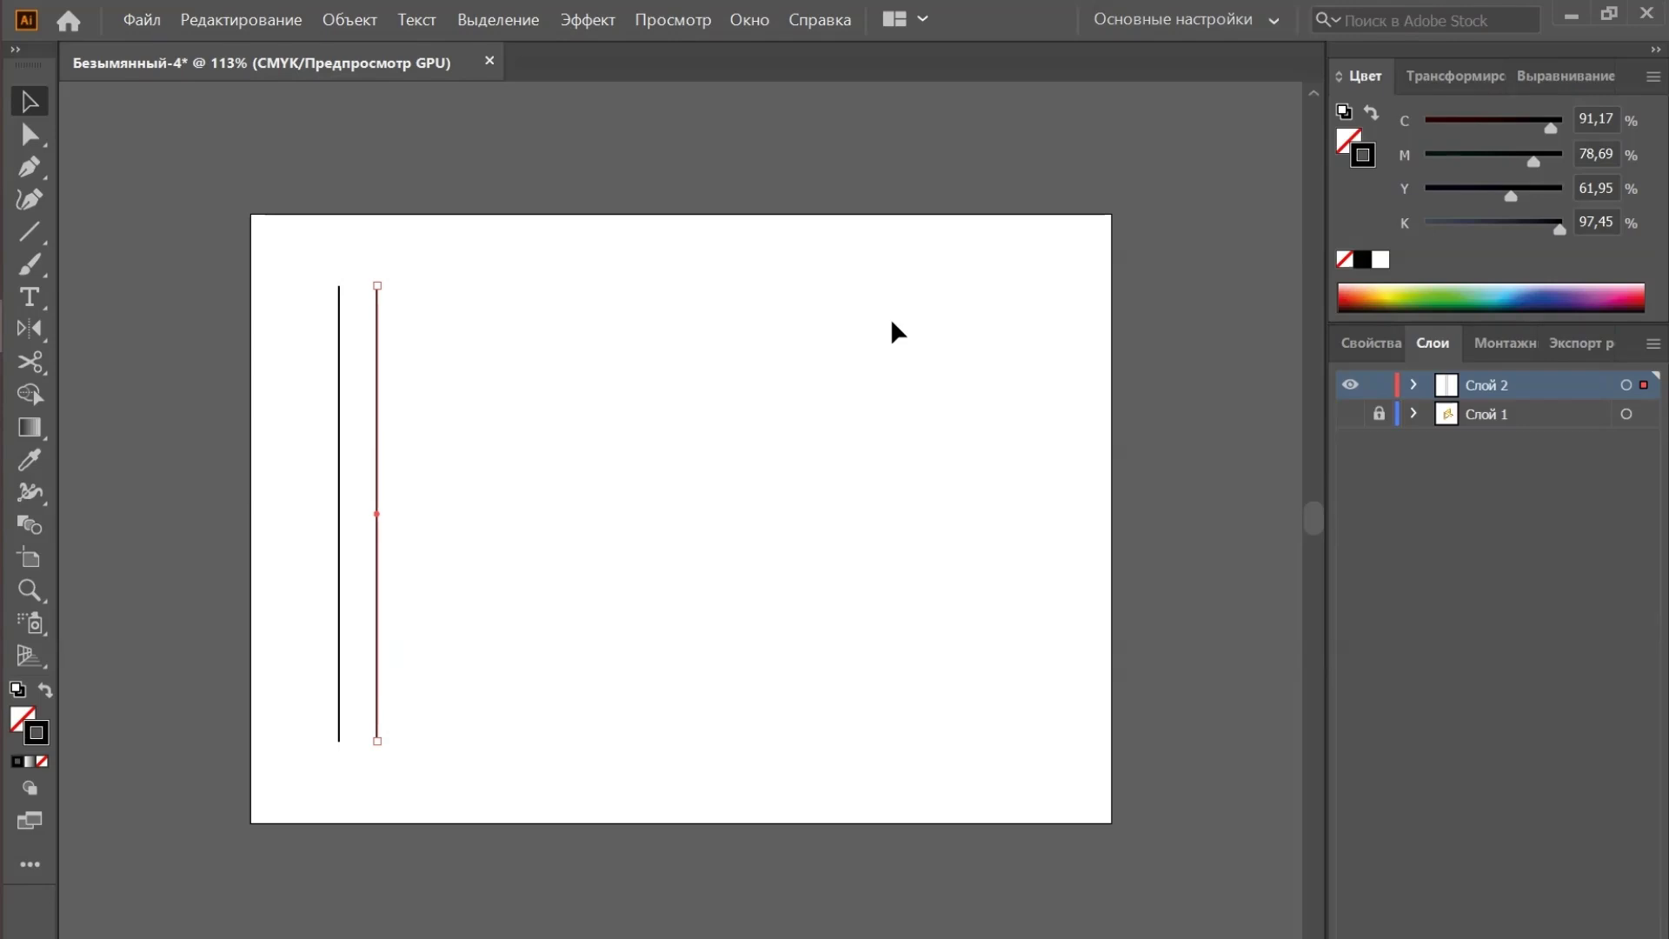
key(ctrl+d)
key(ctrl+d)
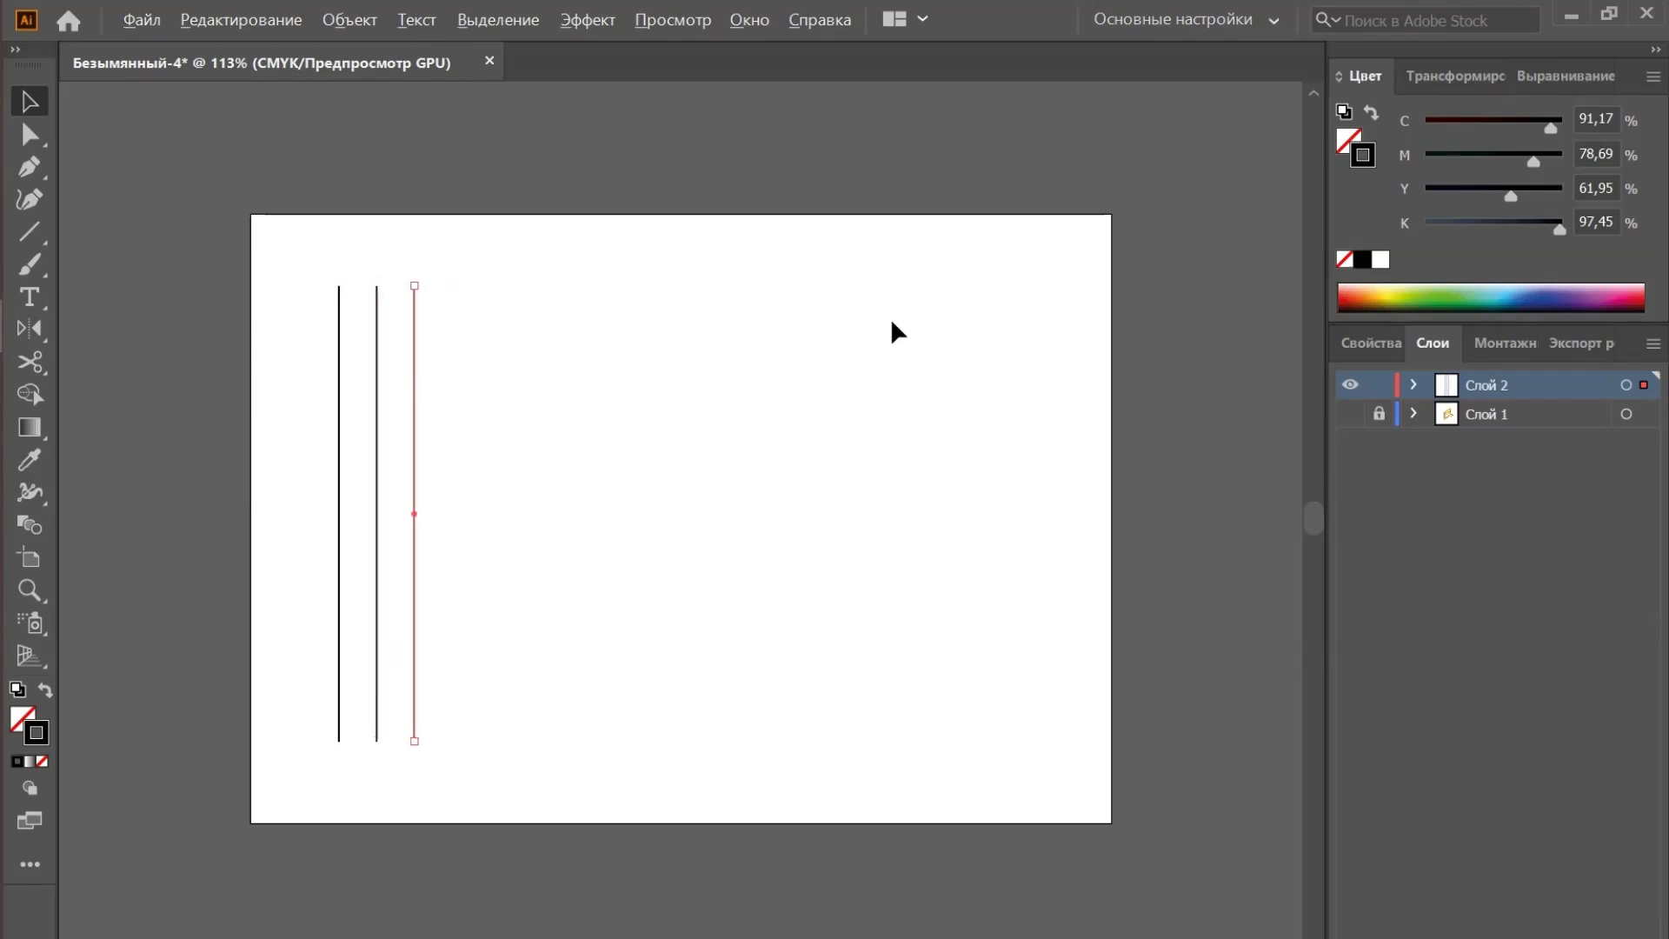
key(ctrl+d)
key(ctrl+d)
key(ctrl+d)
key(ctrl+d)
key(ctrl+d)
key(ctrl+d)
key(ctrl+d)
key(ctrl+d)
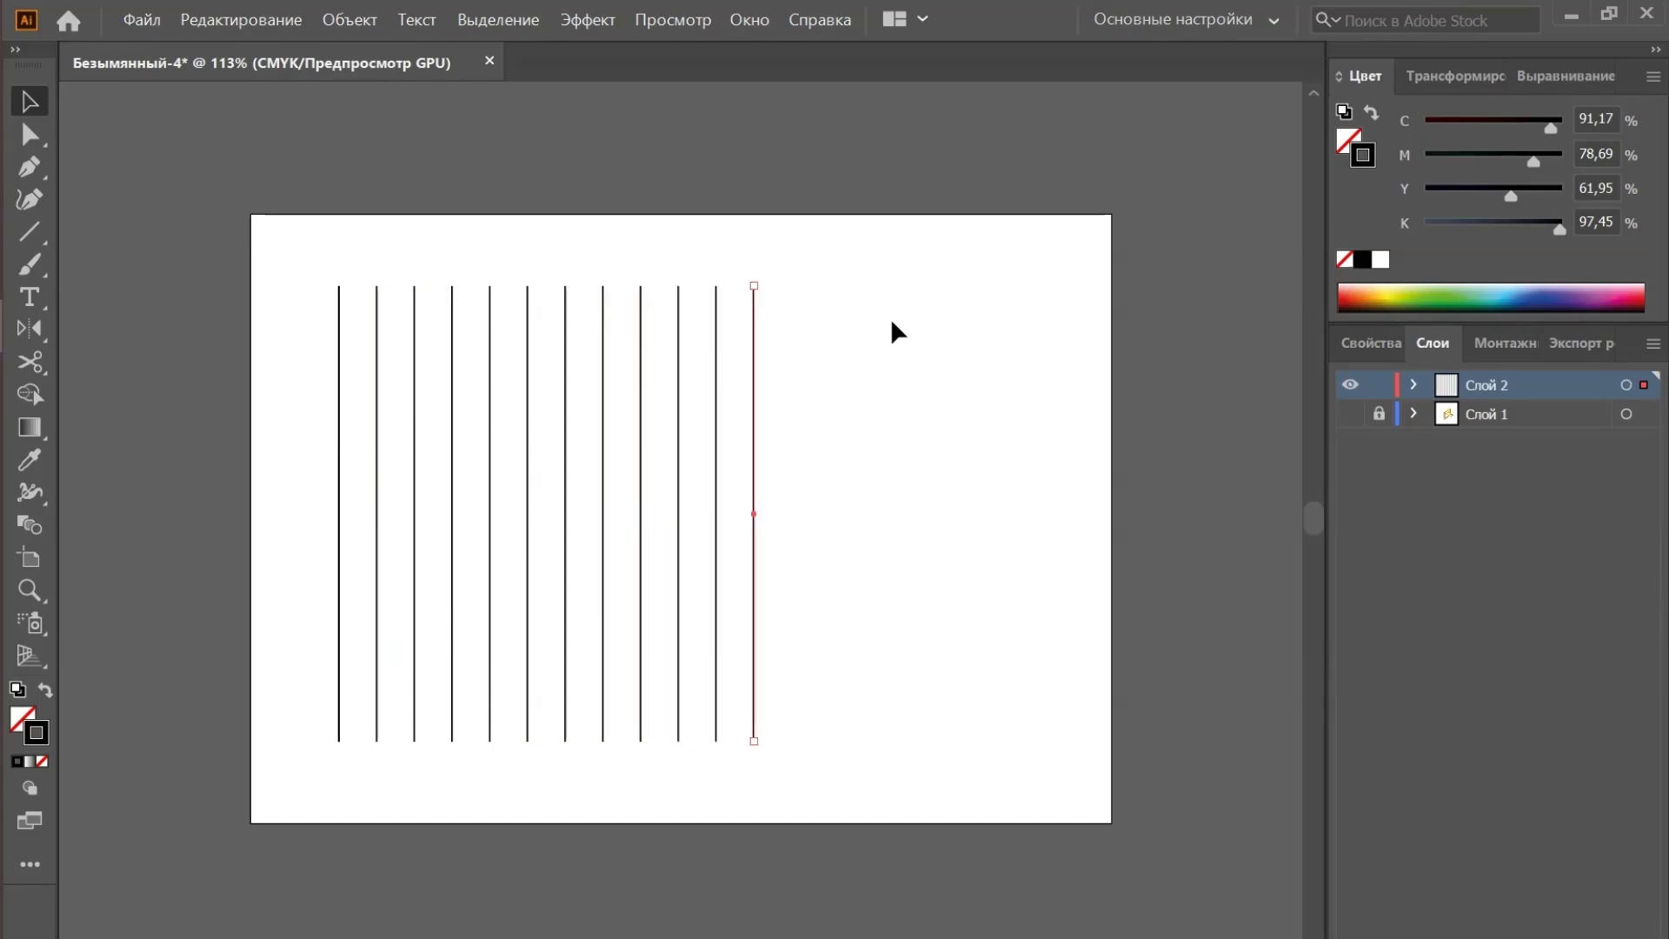
key(ctrl+d)
key(ctrl+d)
key(ctrl+d)
key(ctrl+d)
key(ctrl+d)
key(ctrl+d)
key(ctrl+d)
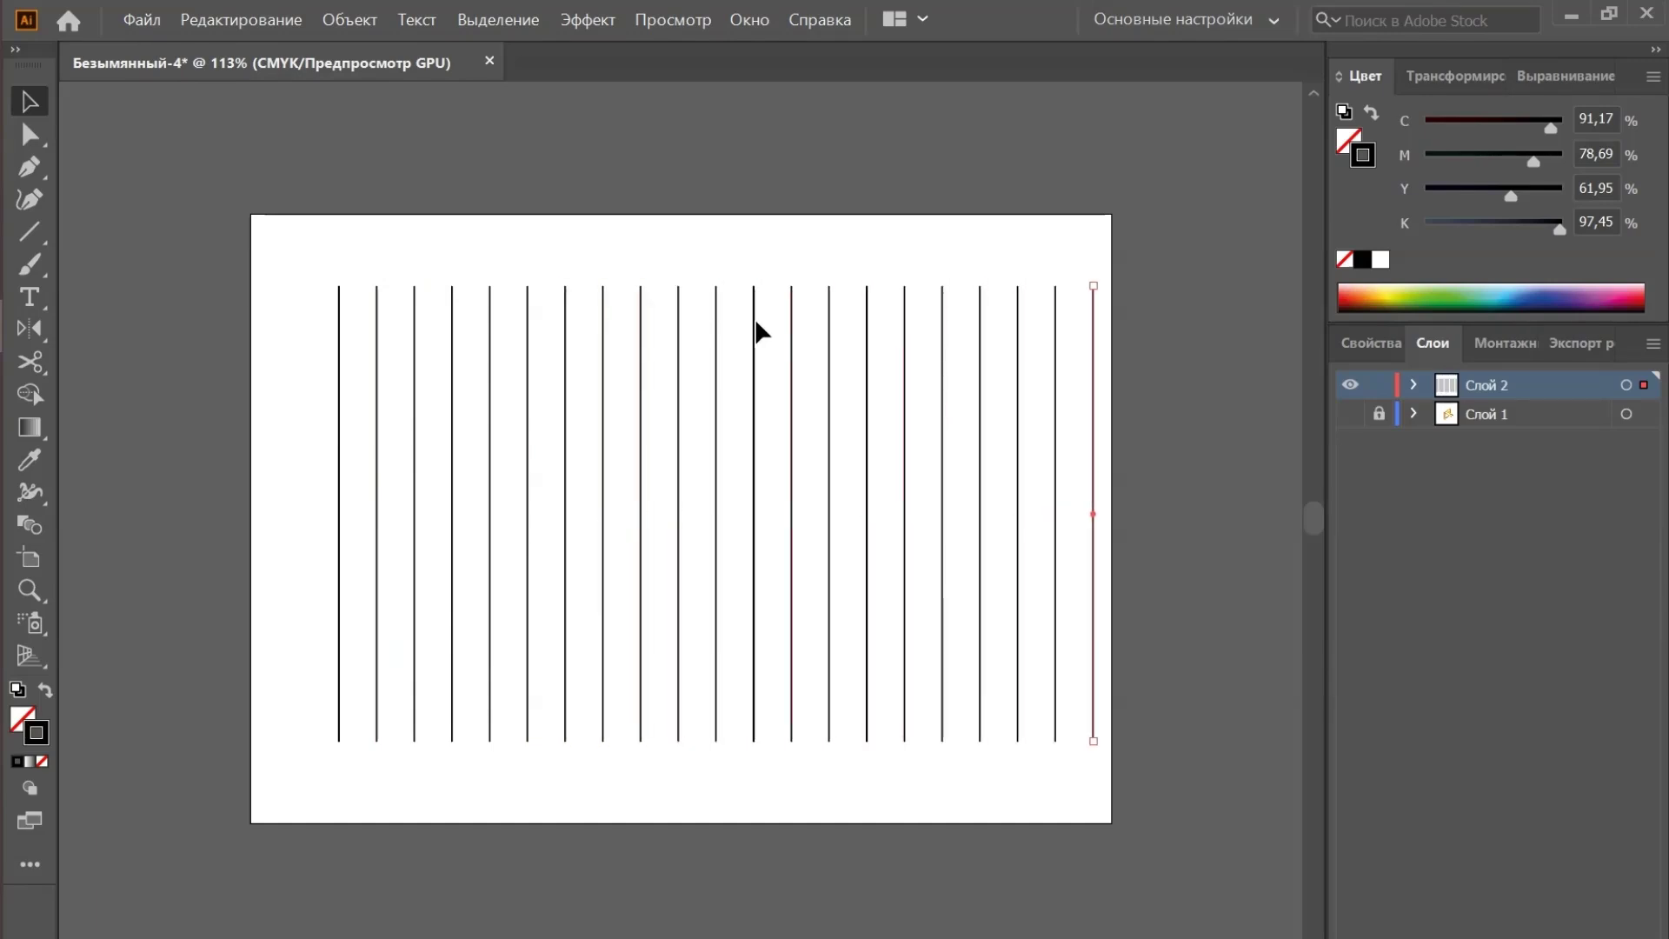
Select all the lines, group them, and centre the group horizontally and vertically on the artboard
click(498, 19)
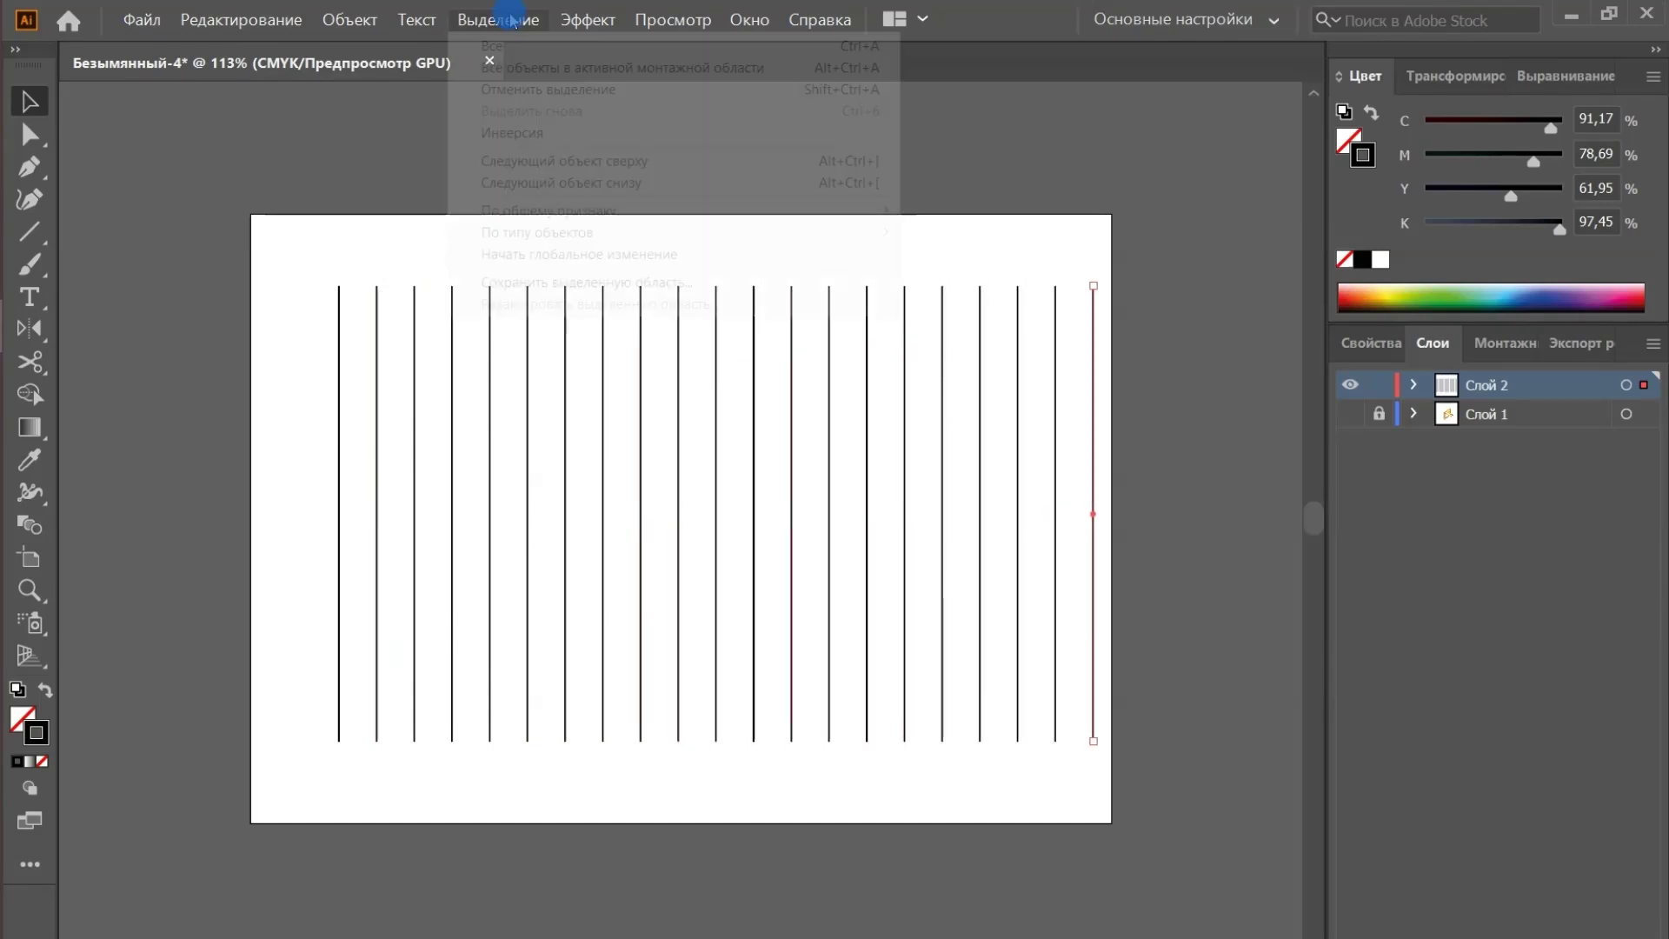
click(525, 44)
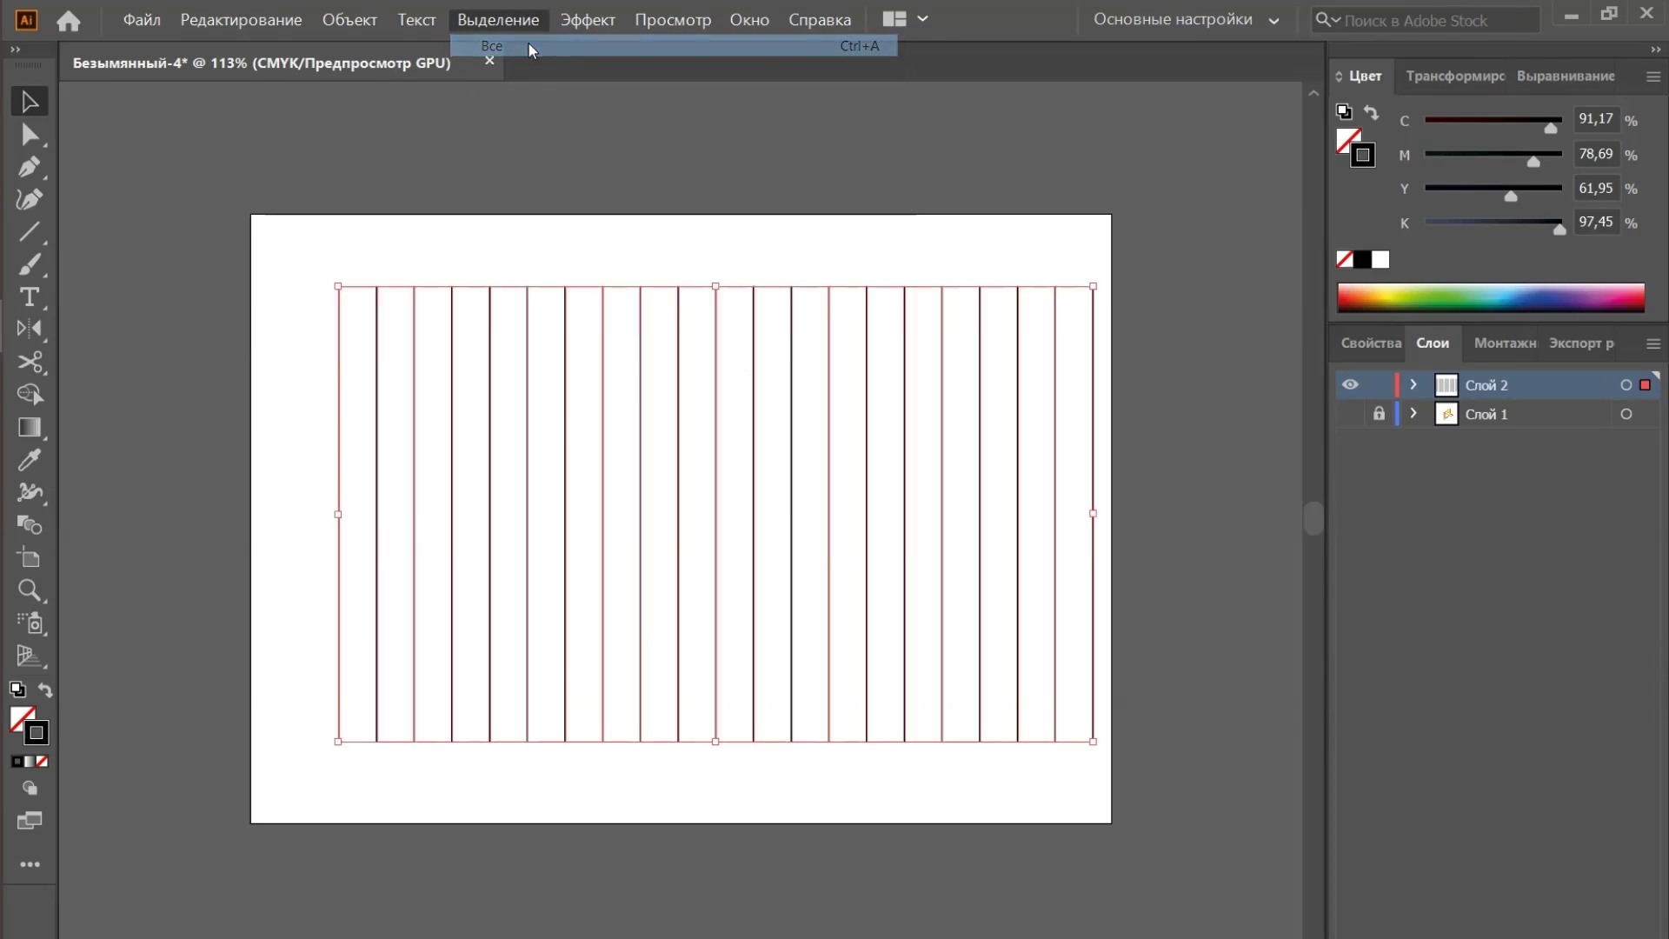
right_click(613, 425)
click(769, 546)
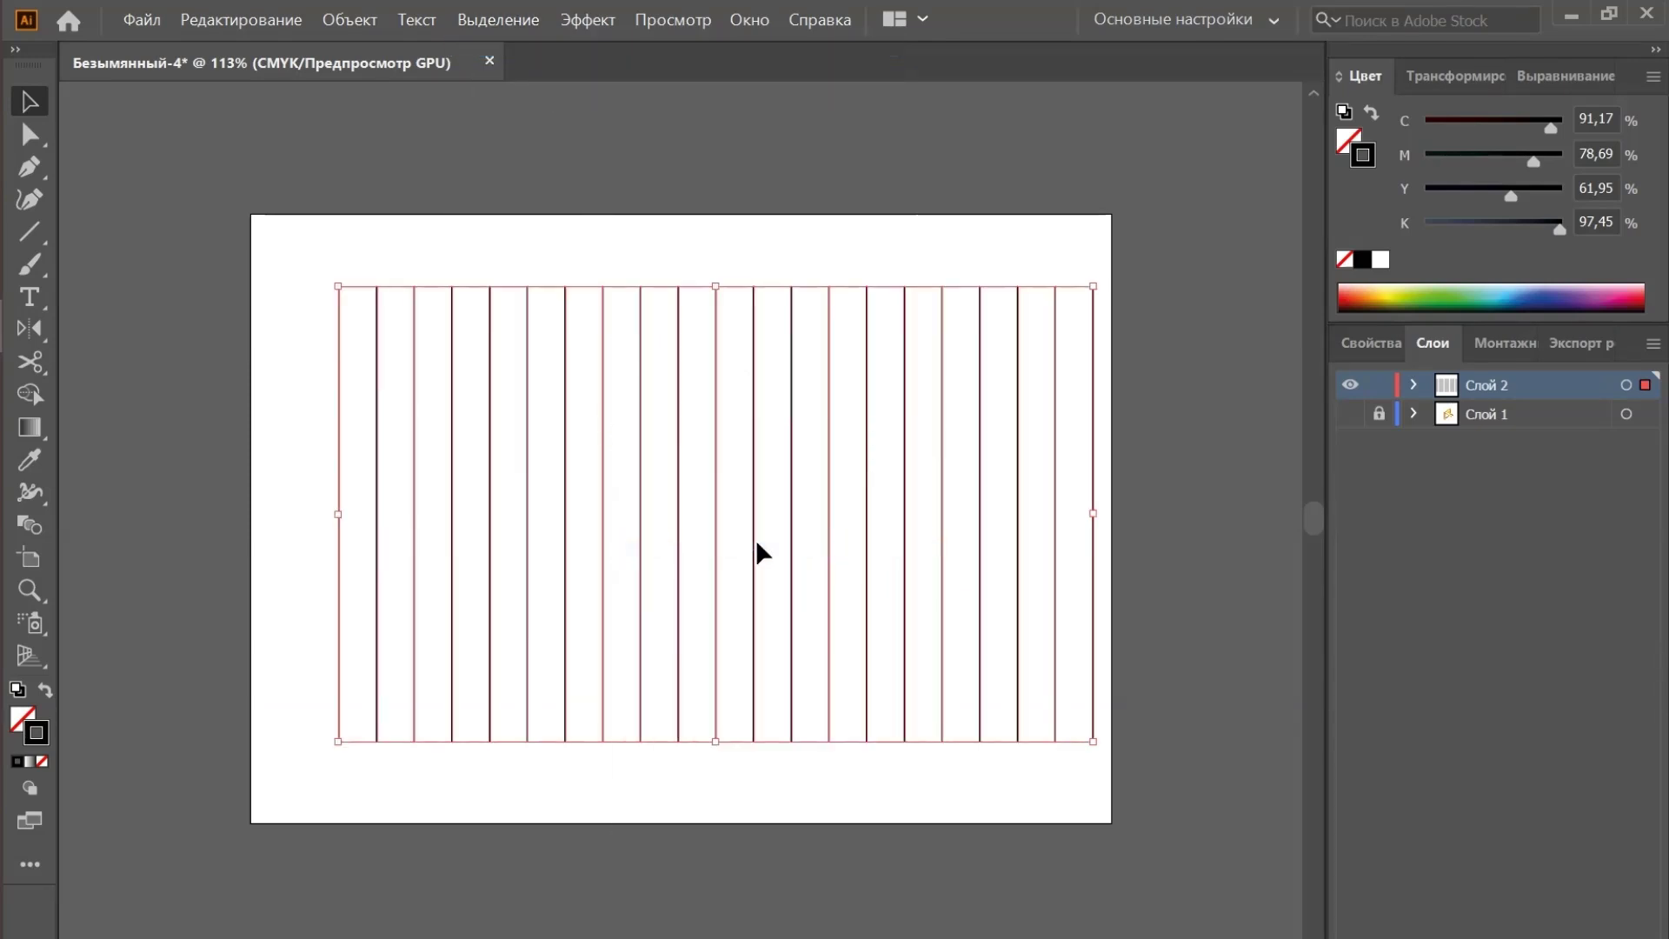
click(1546, 75)
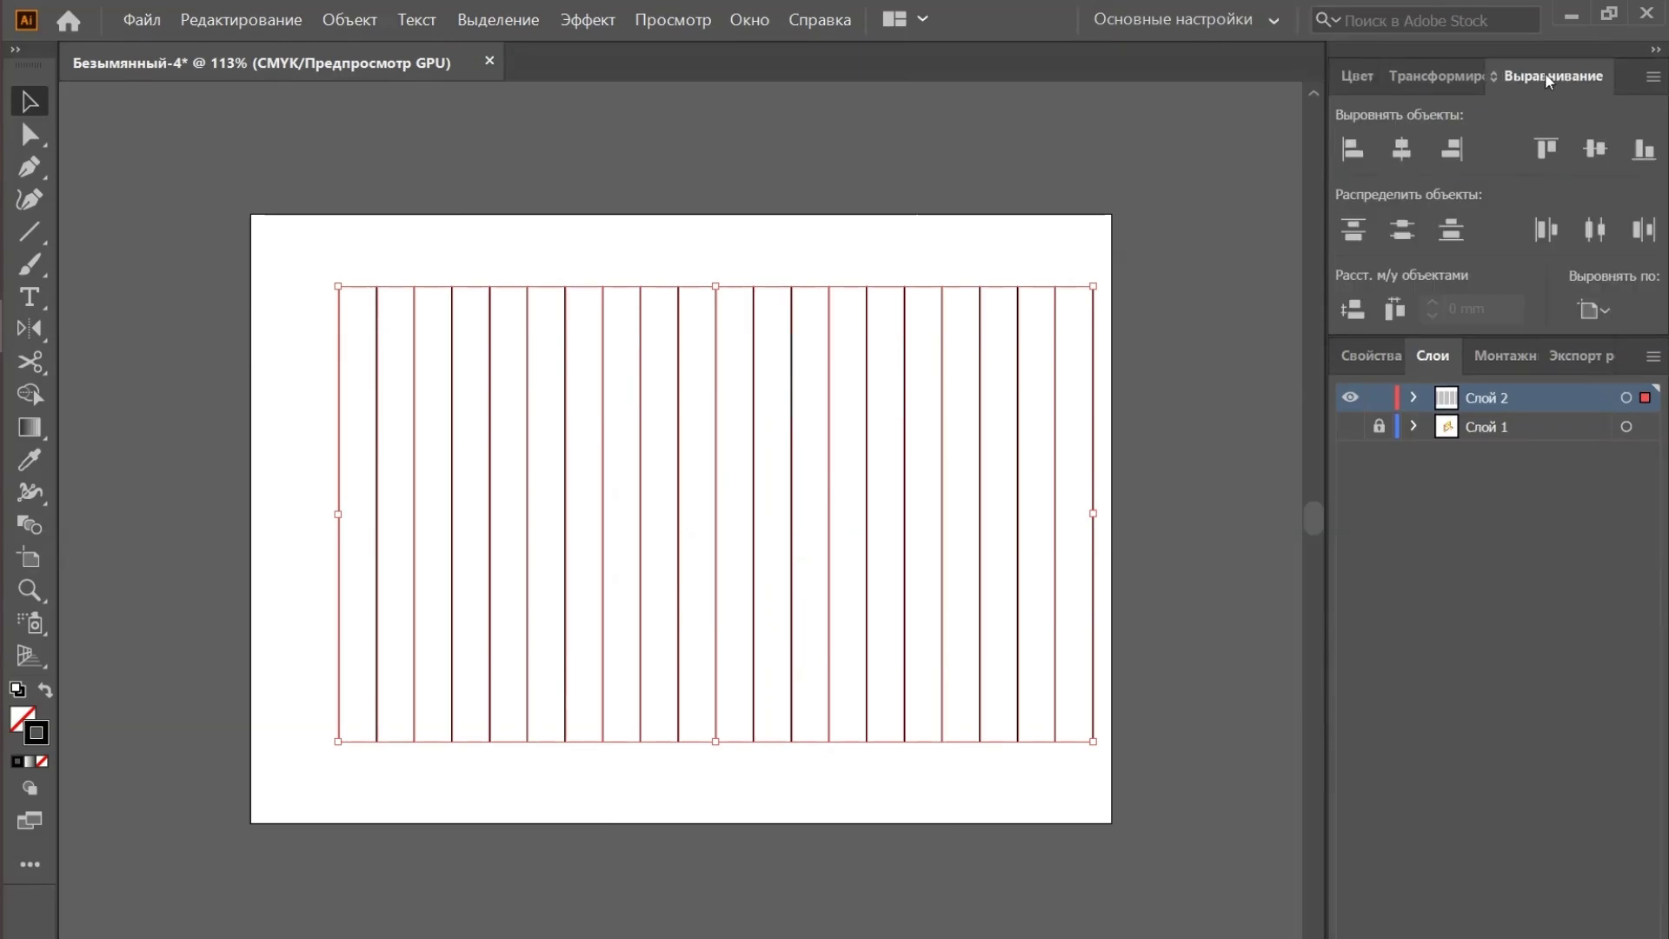
click(1400, 155)
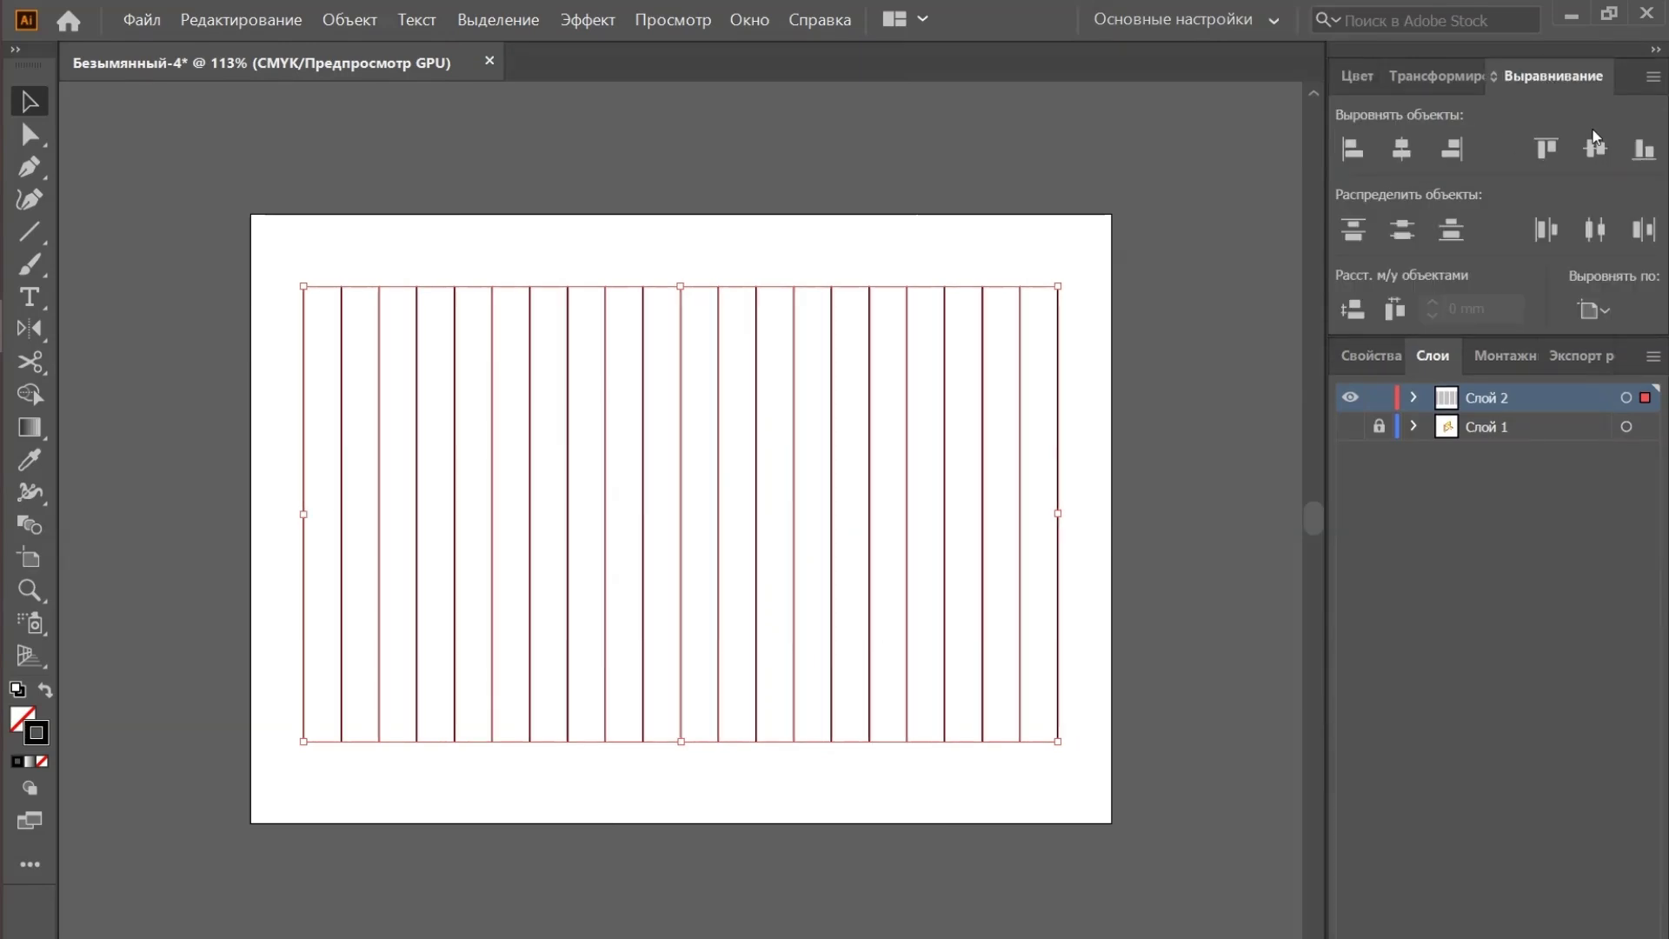
click(1599, 148)
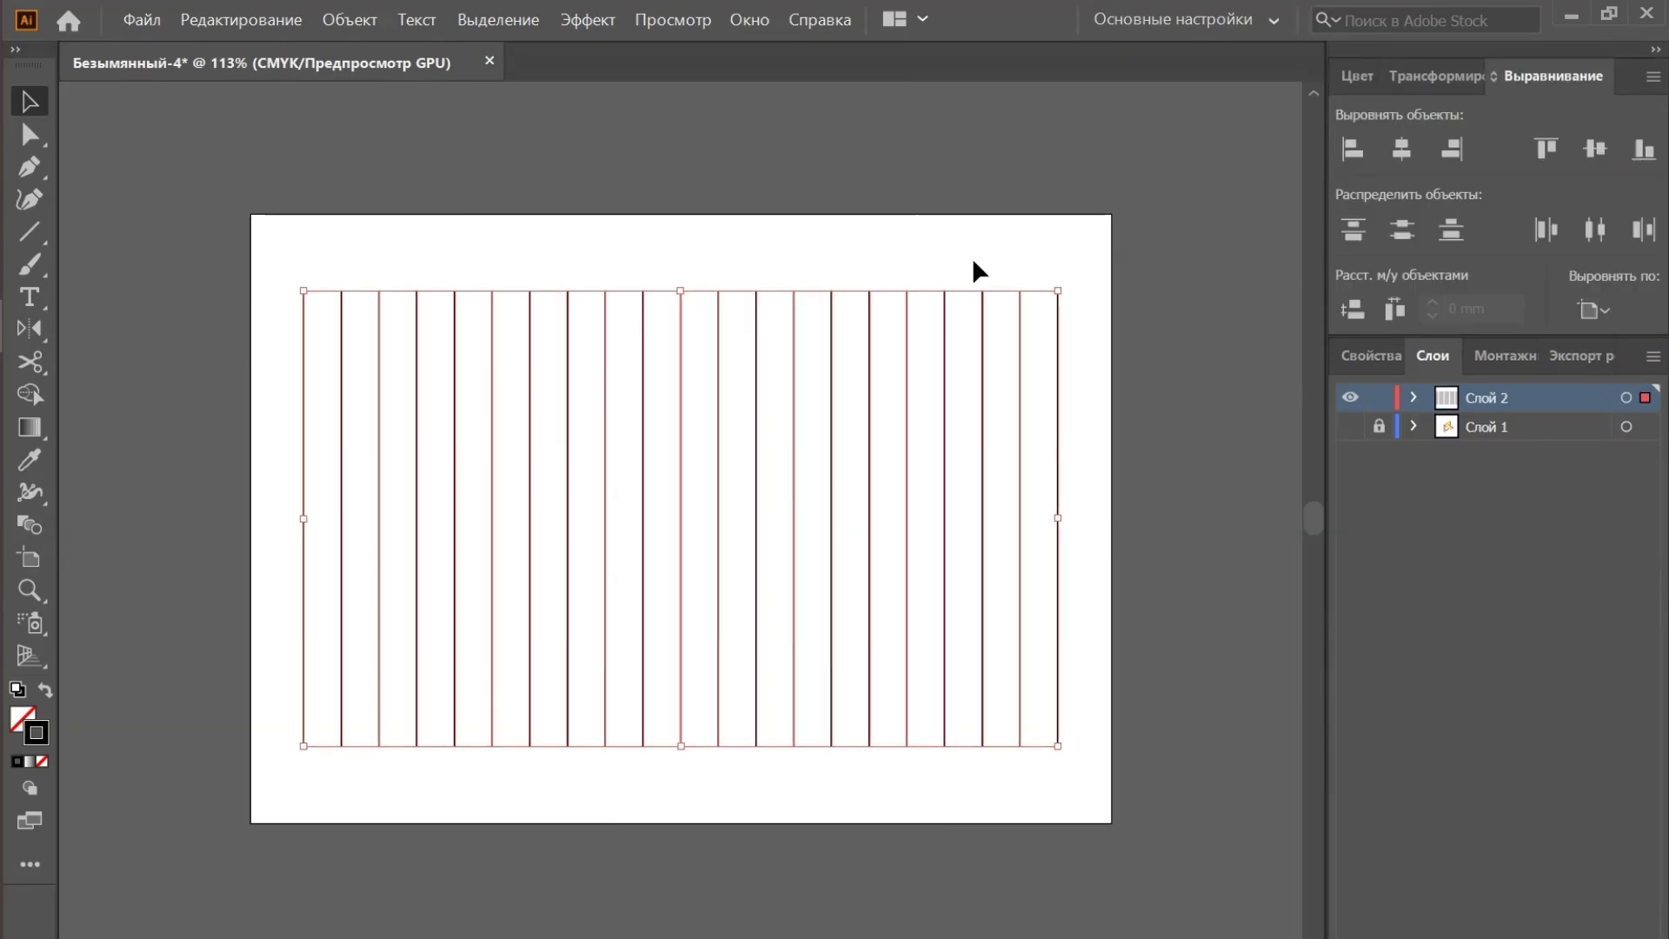
right_click(717, 463)
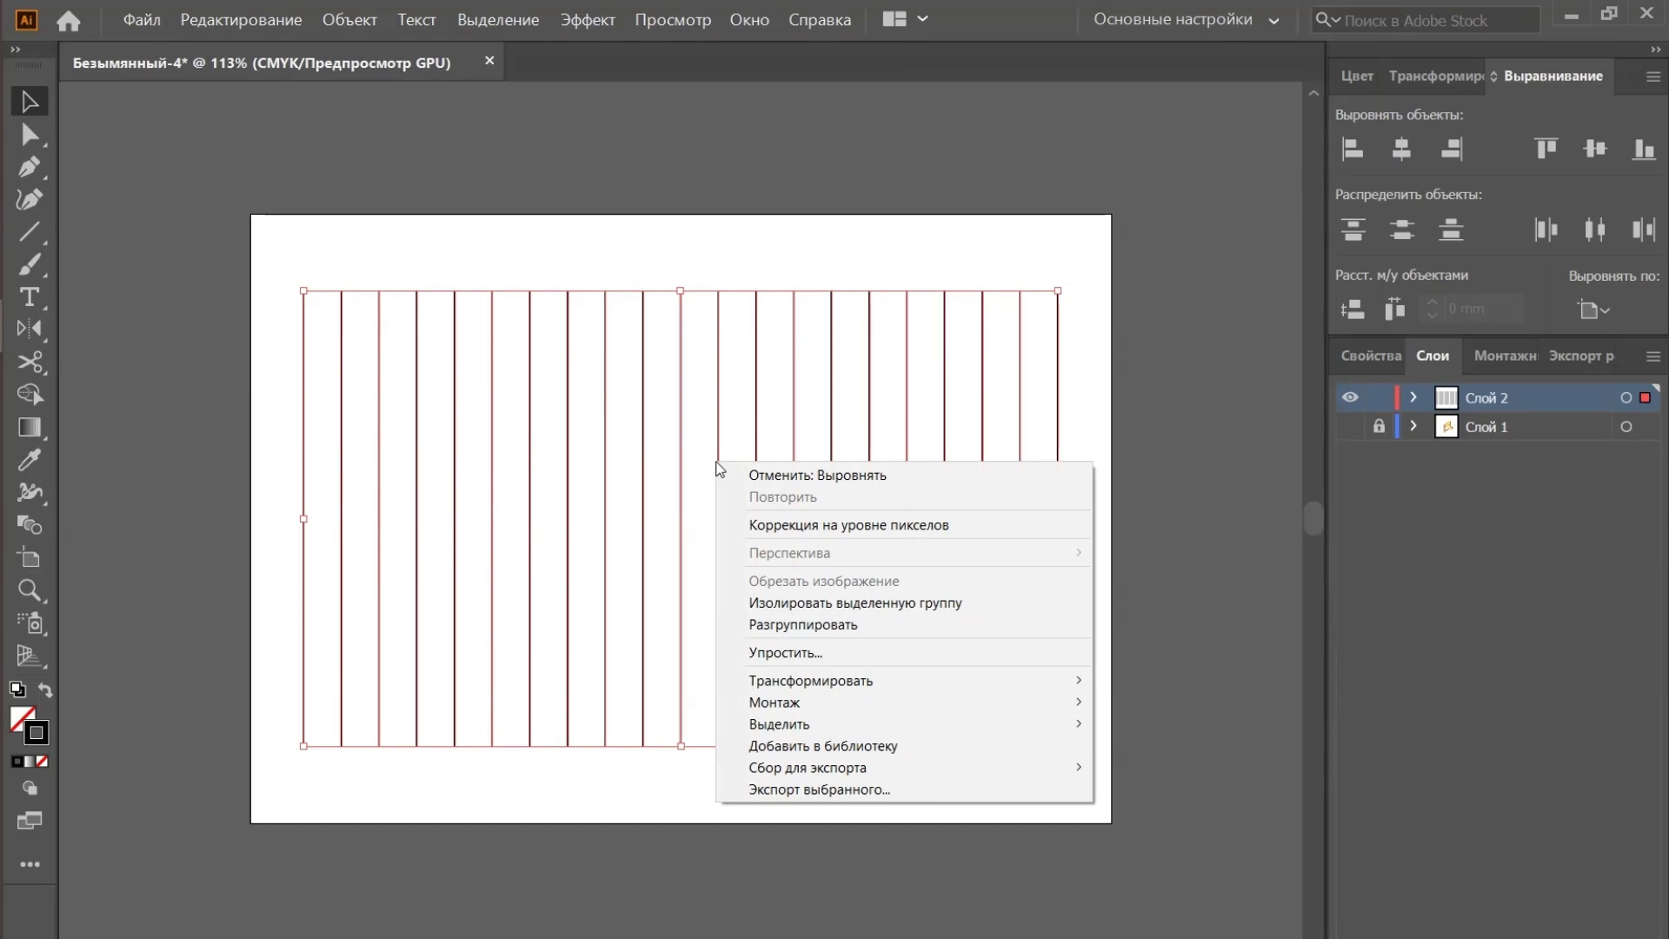
mouse_move(835, 680)
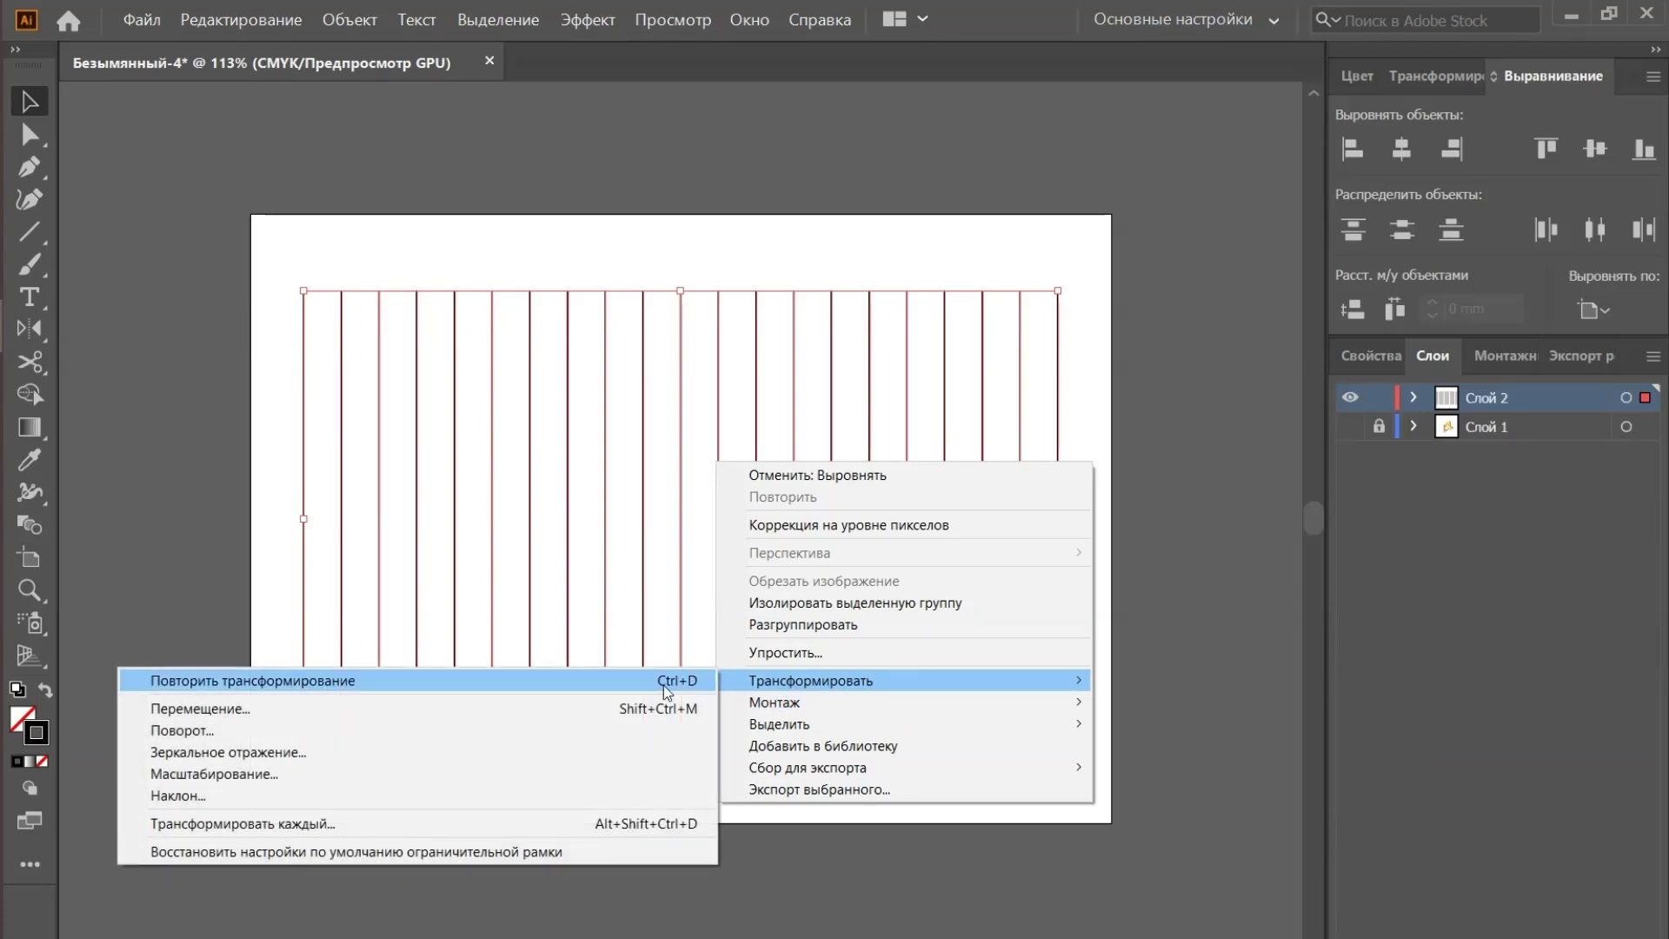
Add a copy of the line group rotated 60°
click(580, 733)
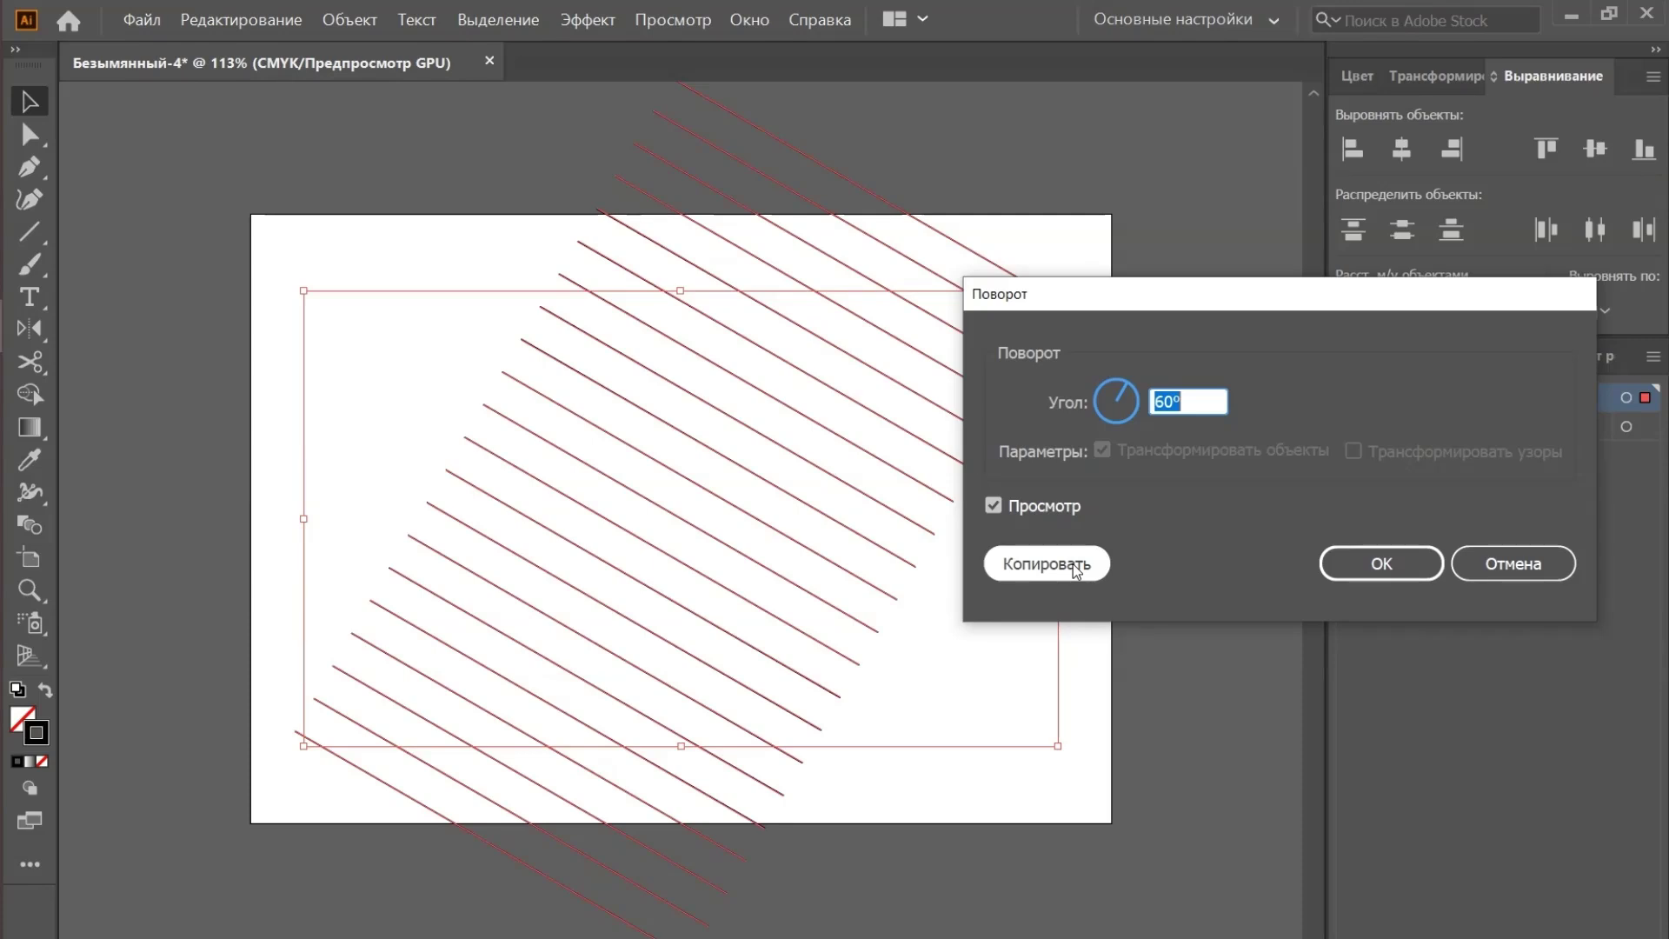
click(1075, 566)
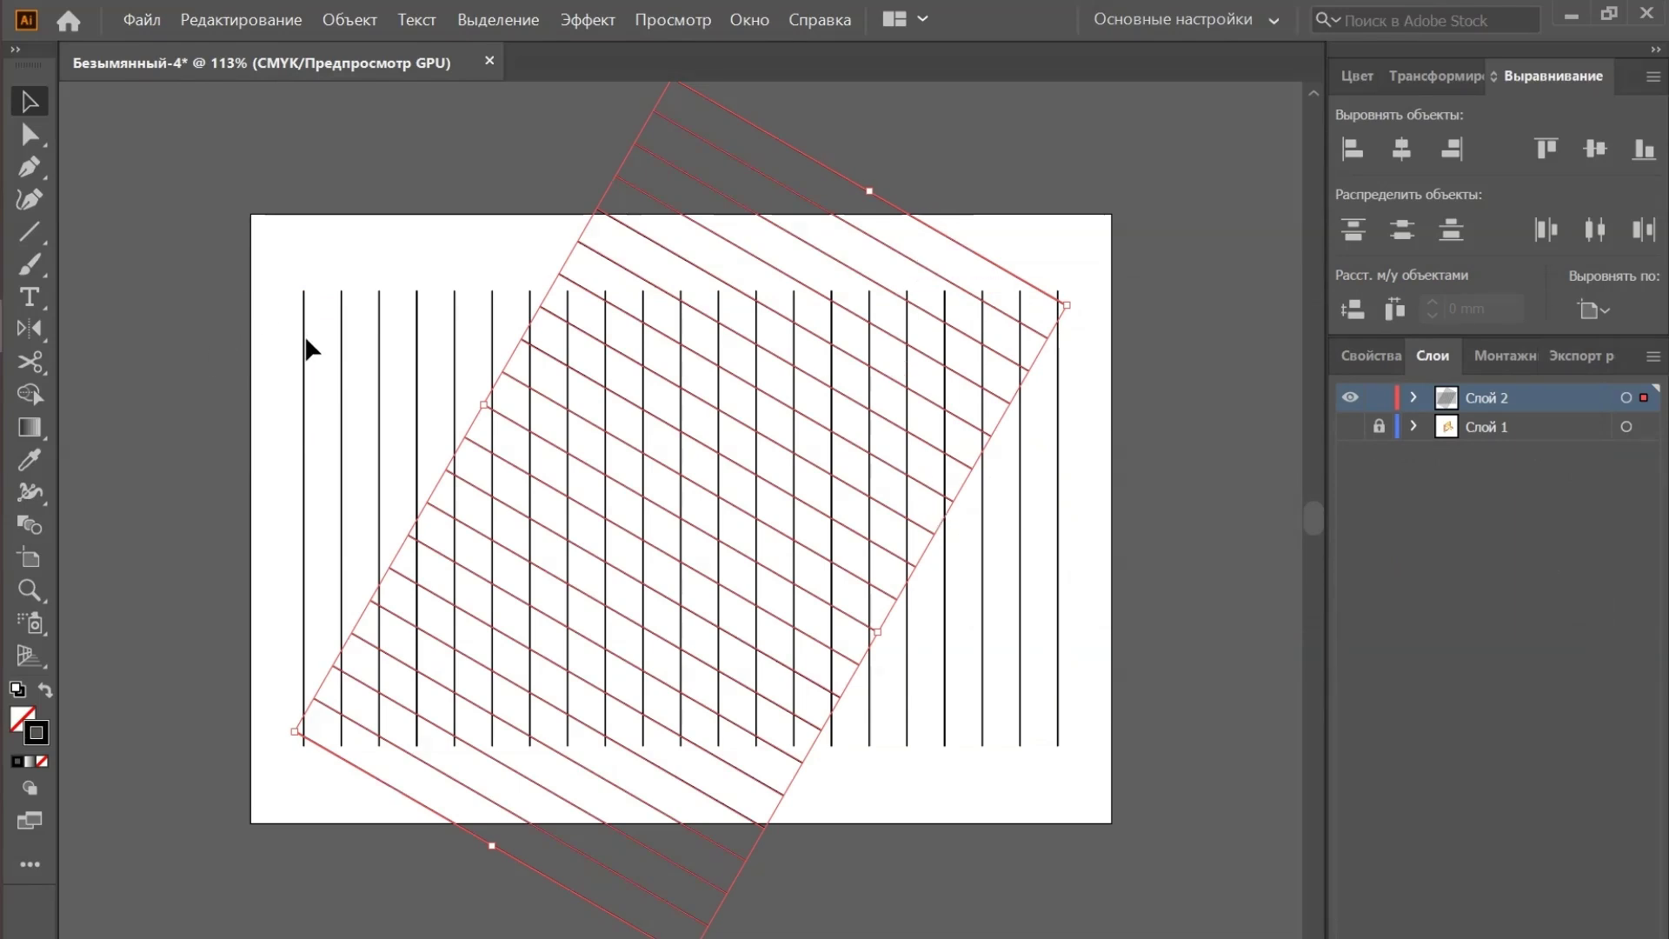
right_click(818, 208)
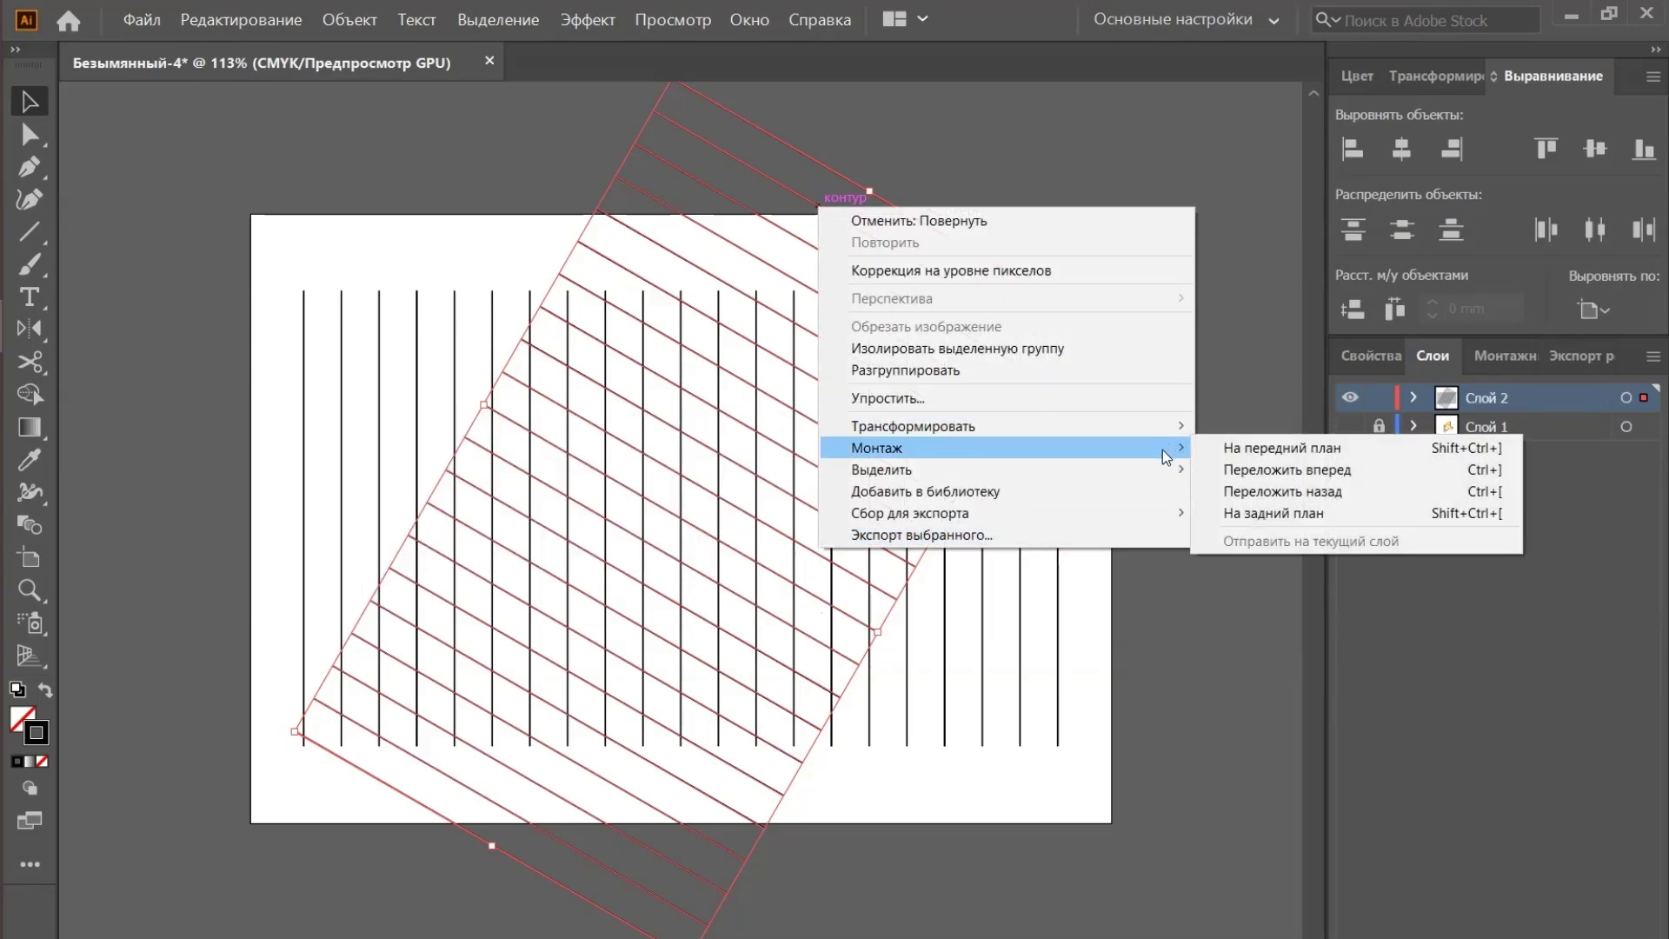
mouse_move(1006, 426)
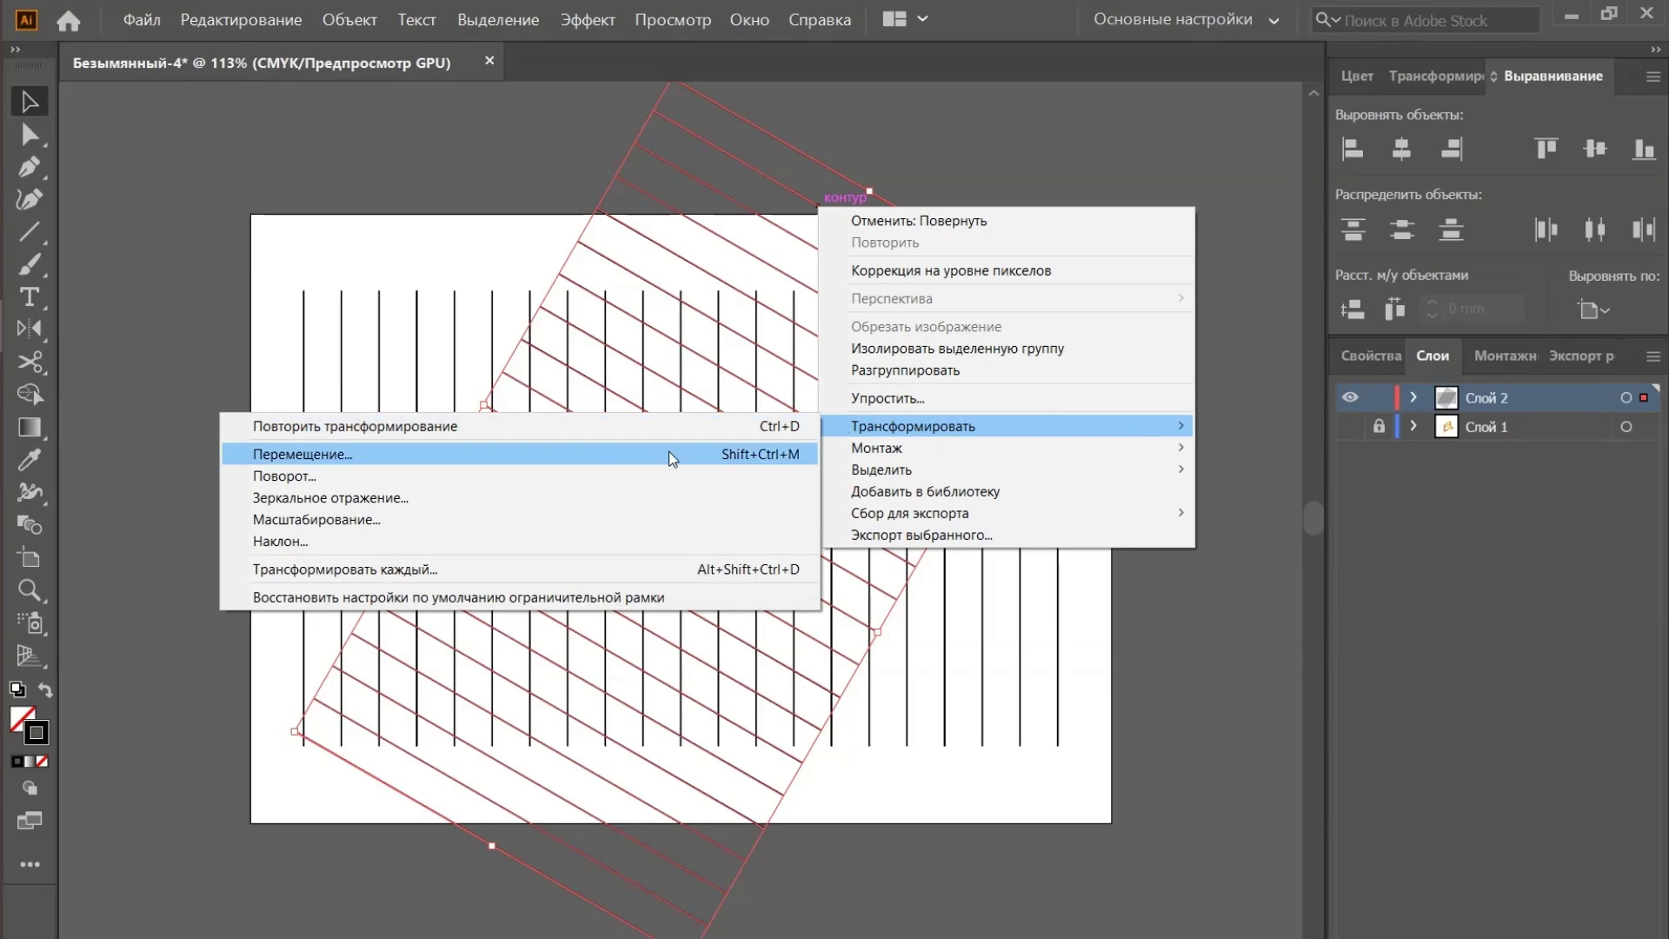
Add a vertically reflected copy of the slanted lines, then select all the grid lines
click(659, 497)
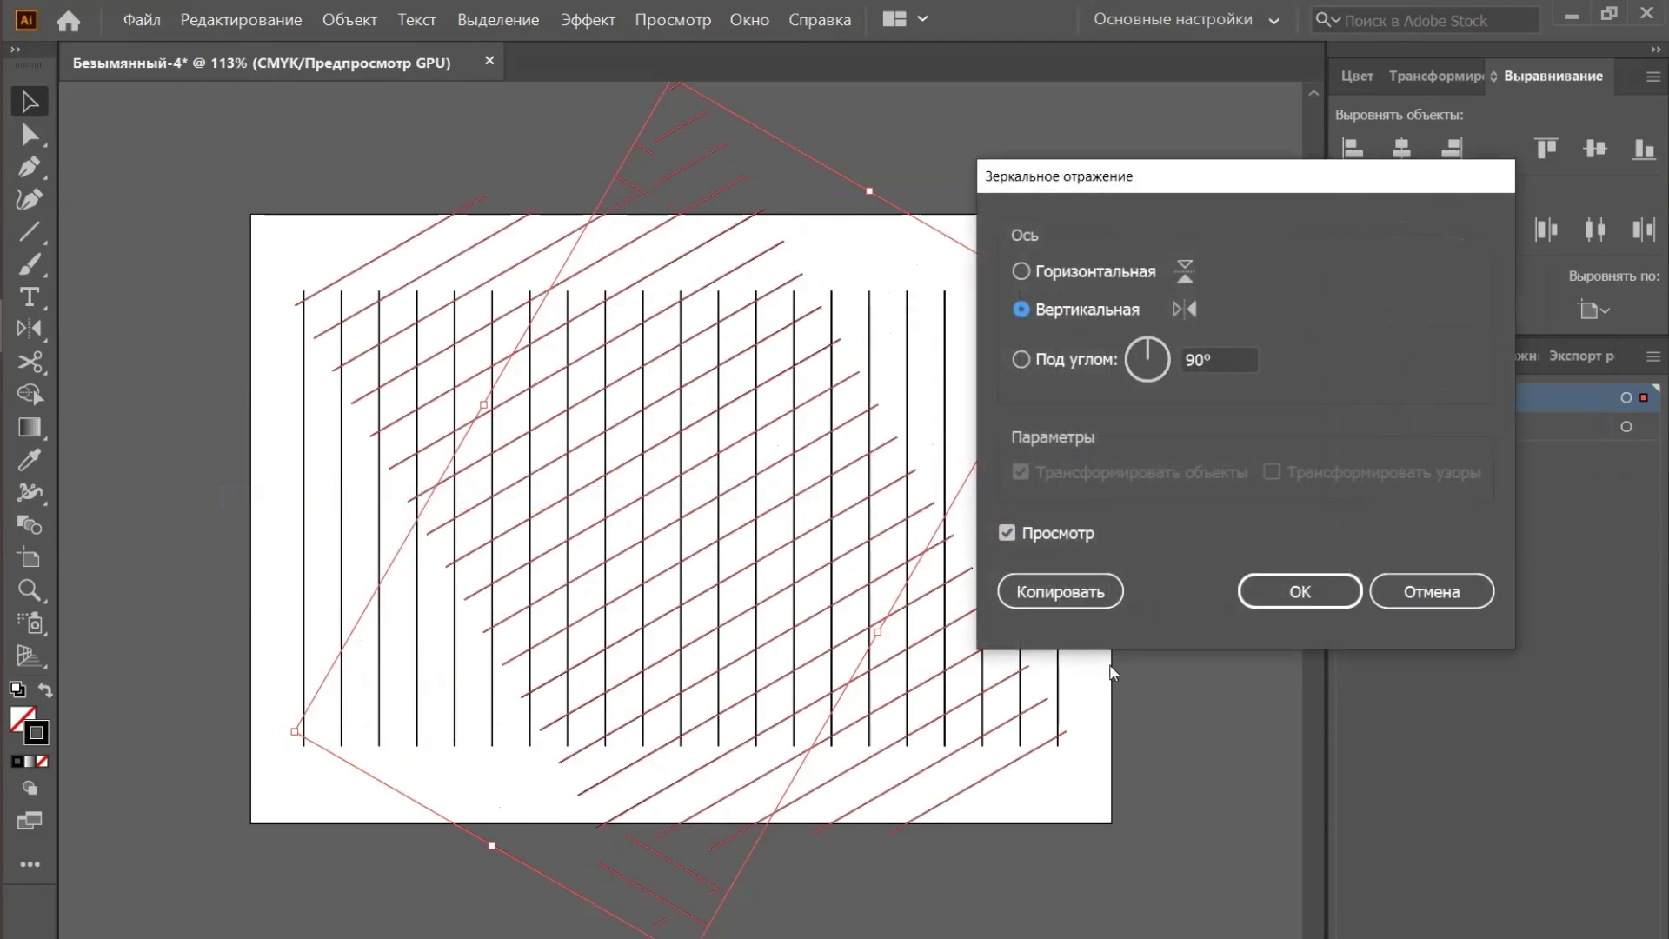
click(1084, 594)
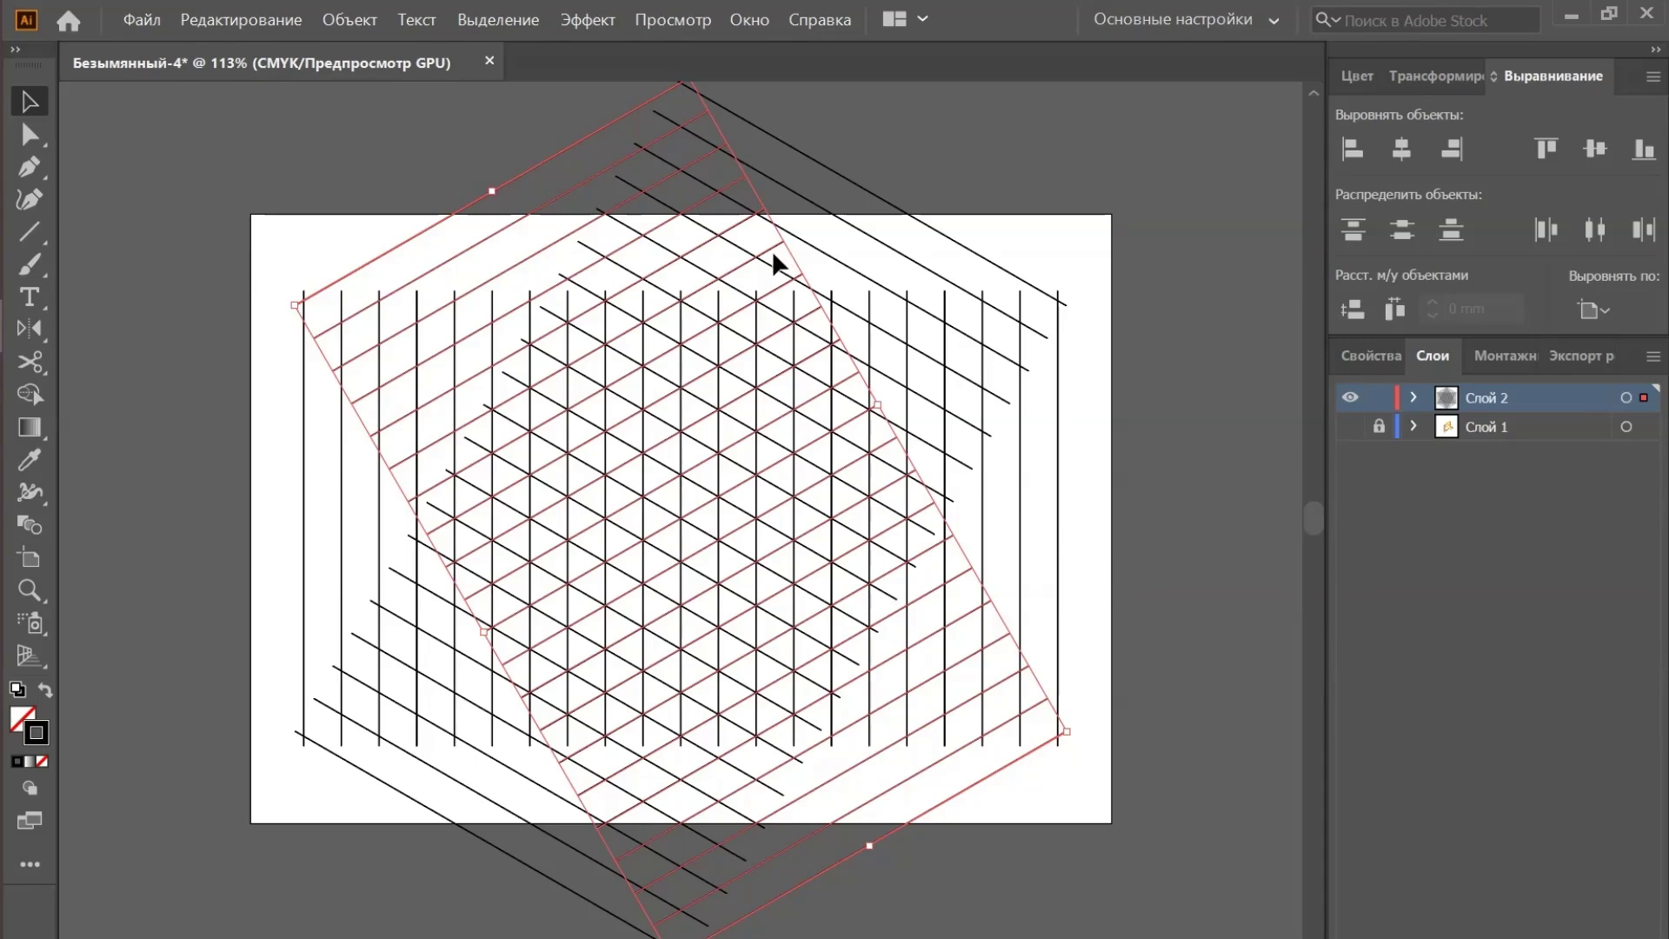
click(483, 19)
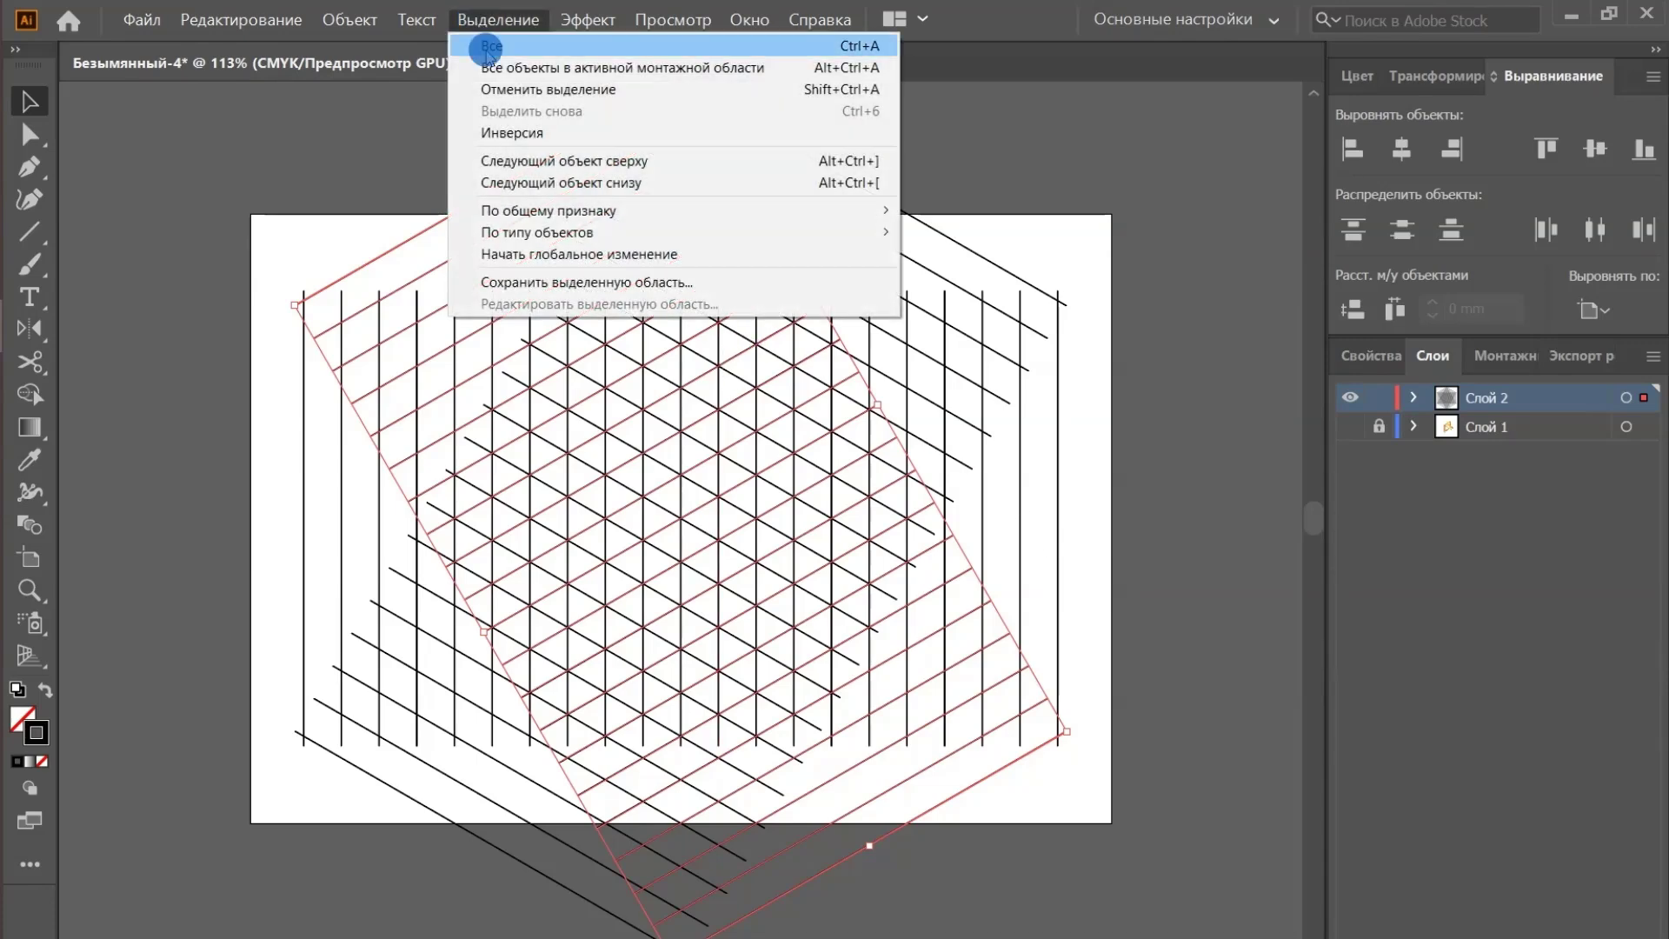
click(491, 46)
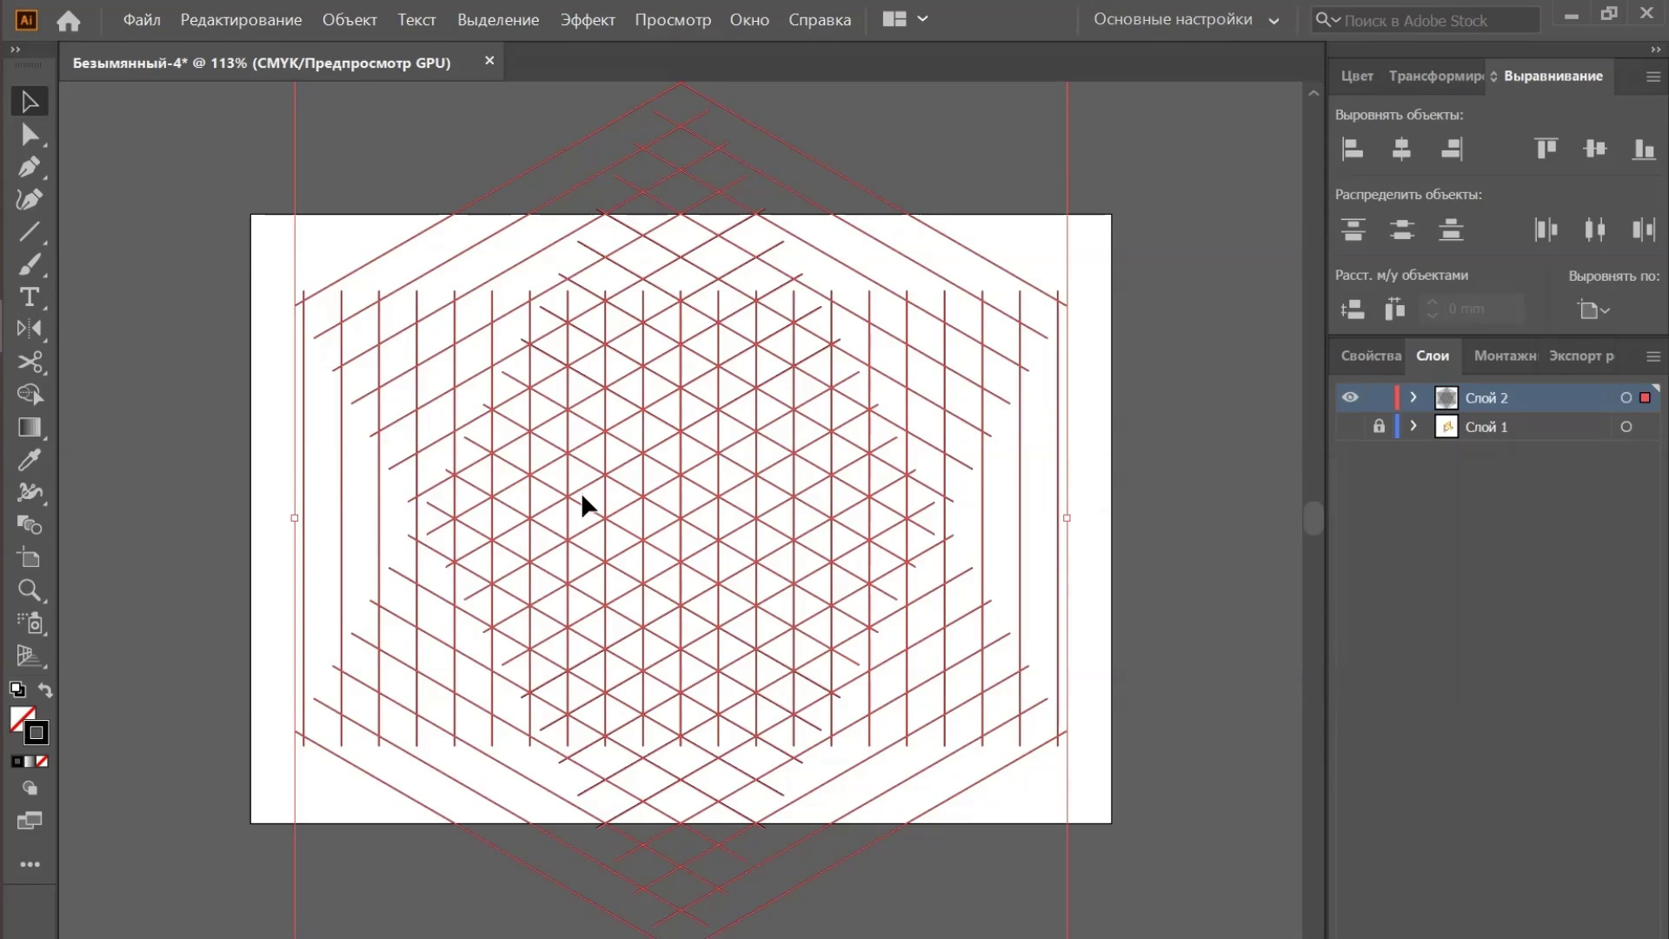
Group all the grid lines and show the orange-and-yellow logo layer beneath
right_click(583, 496)
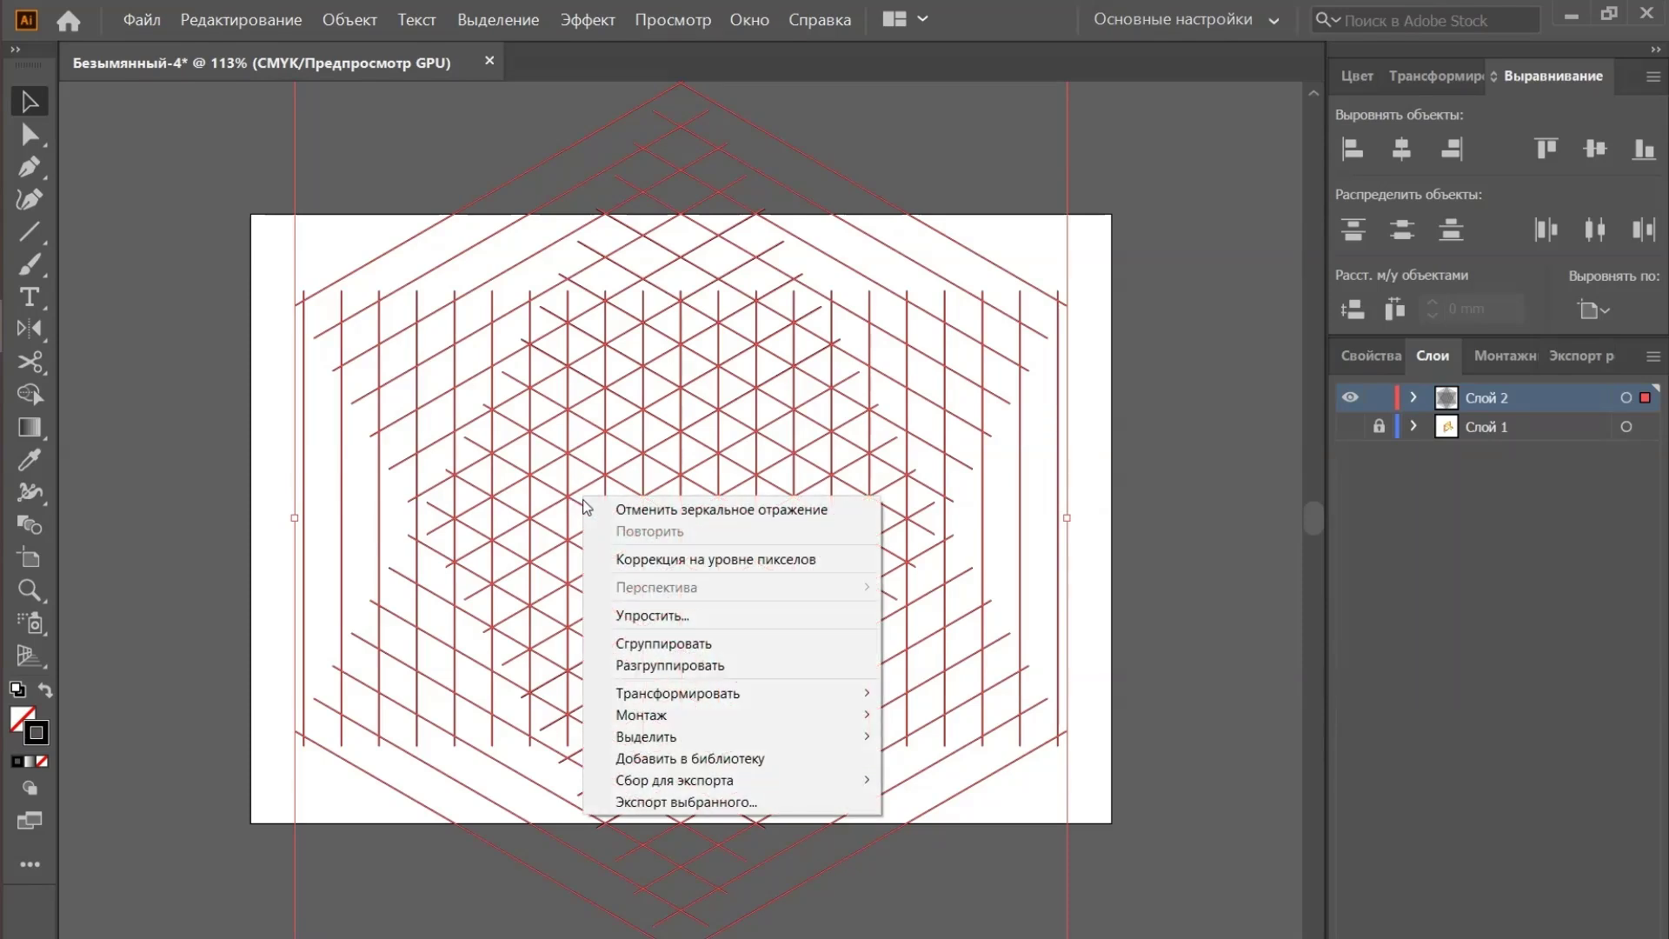
click(695, 647)
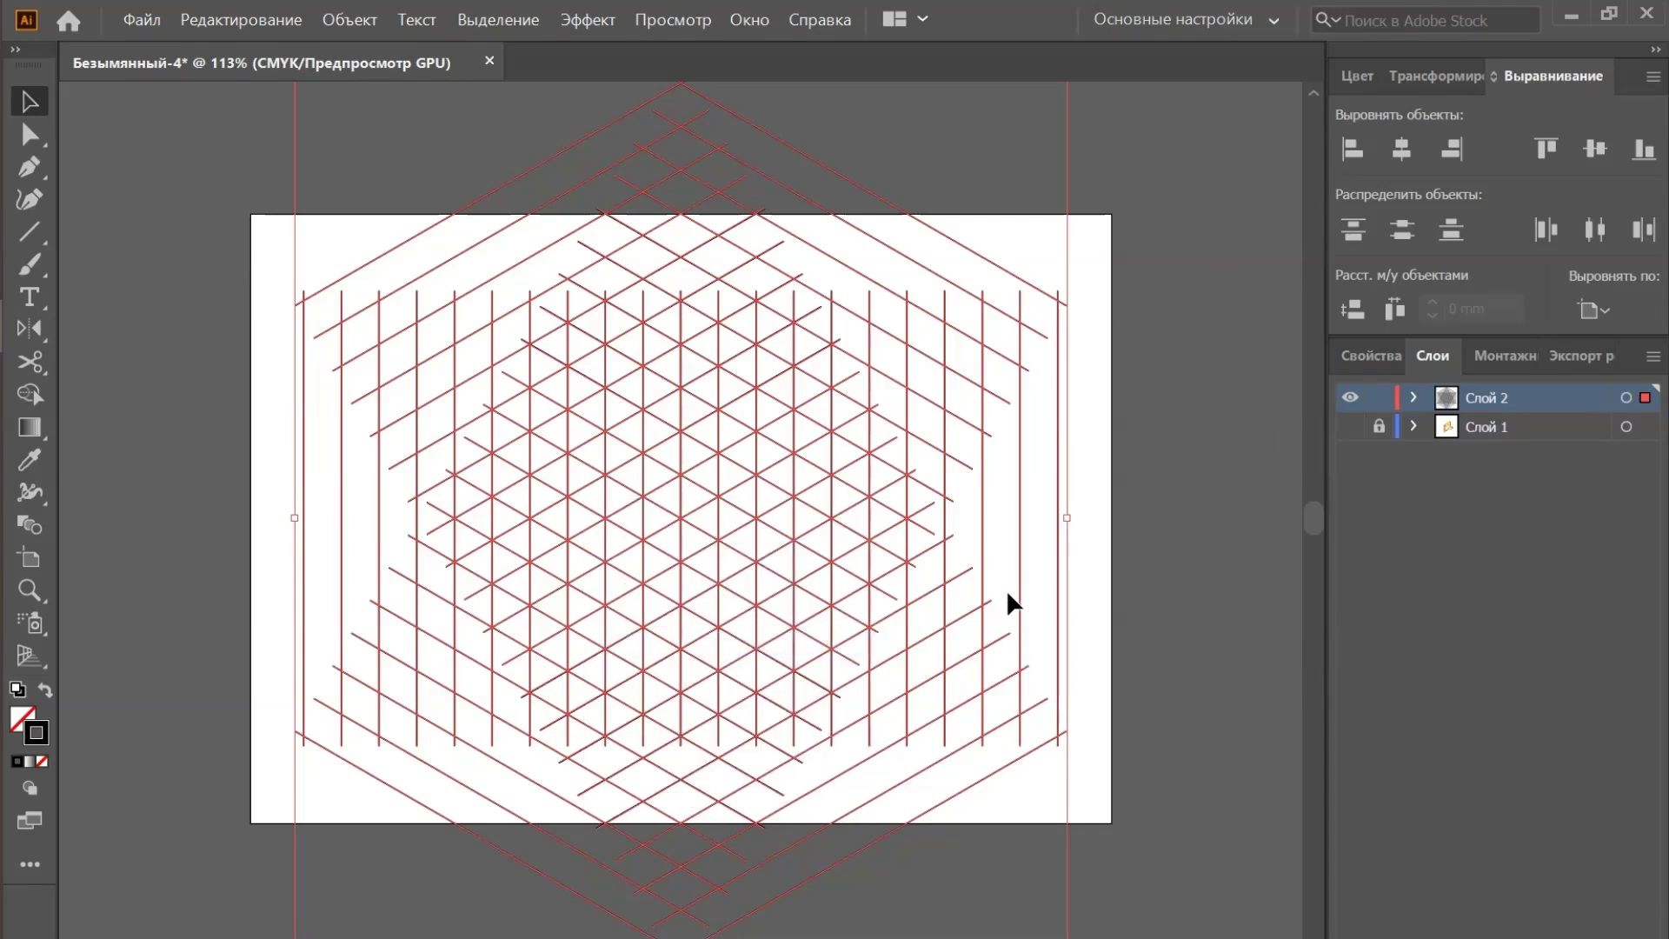
click(1350, 425)
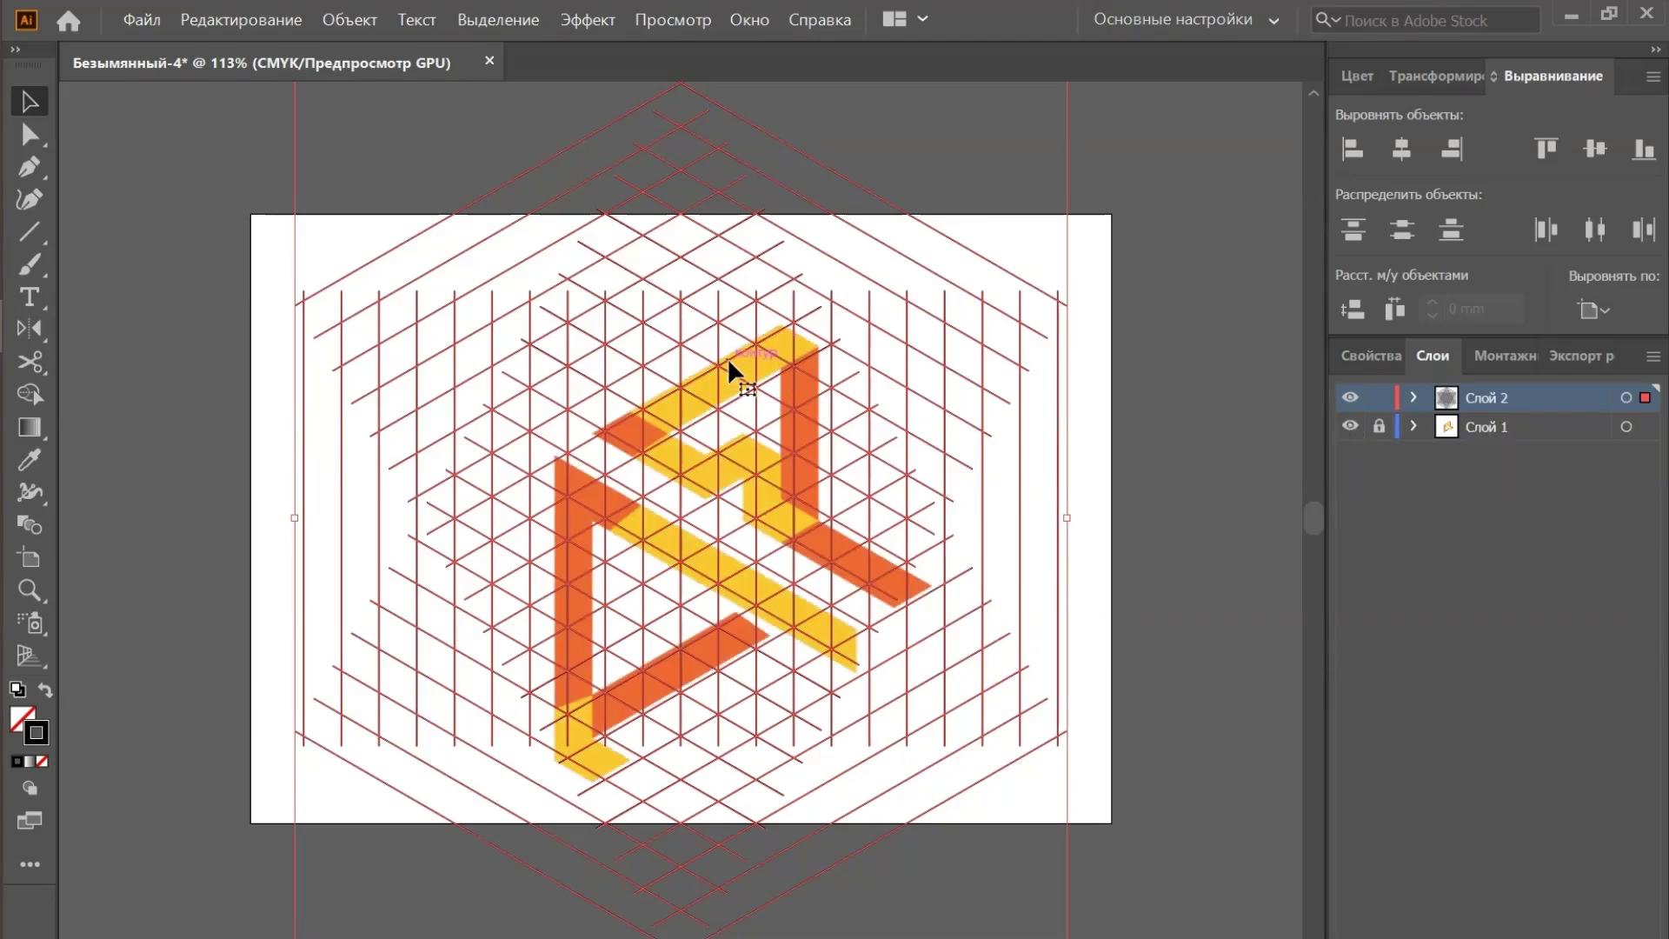
Nudge the grid group in small moves until it lines up with the logo
drag(720, 367, 718, 372)
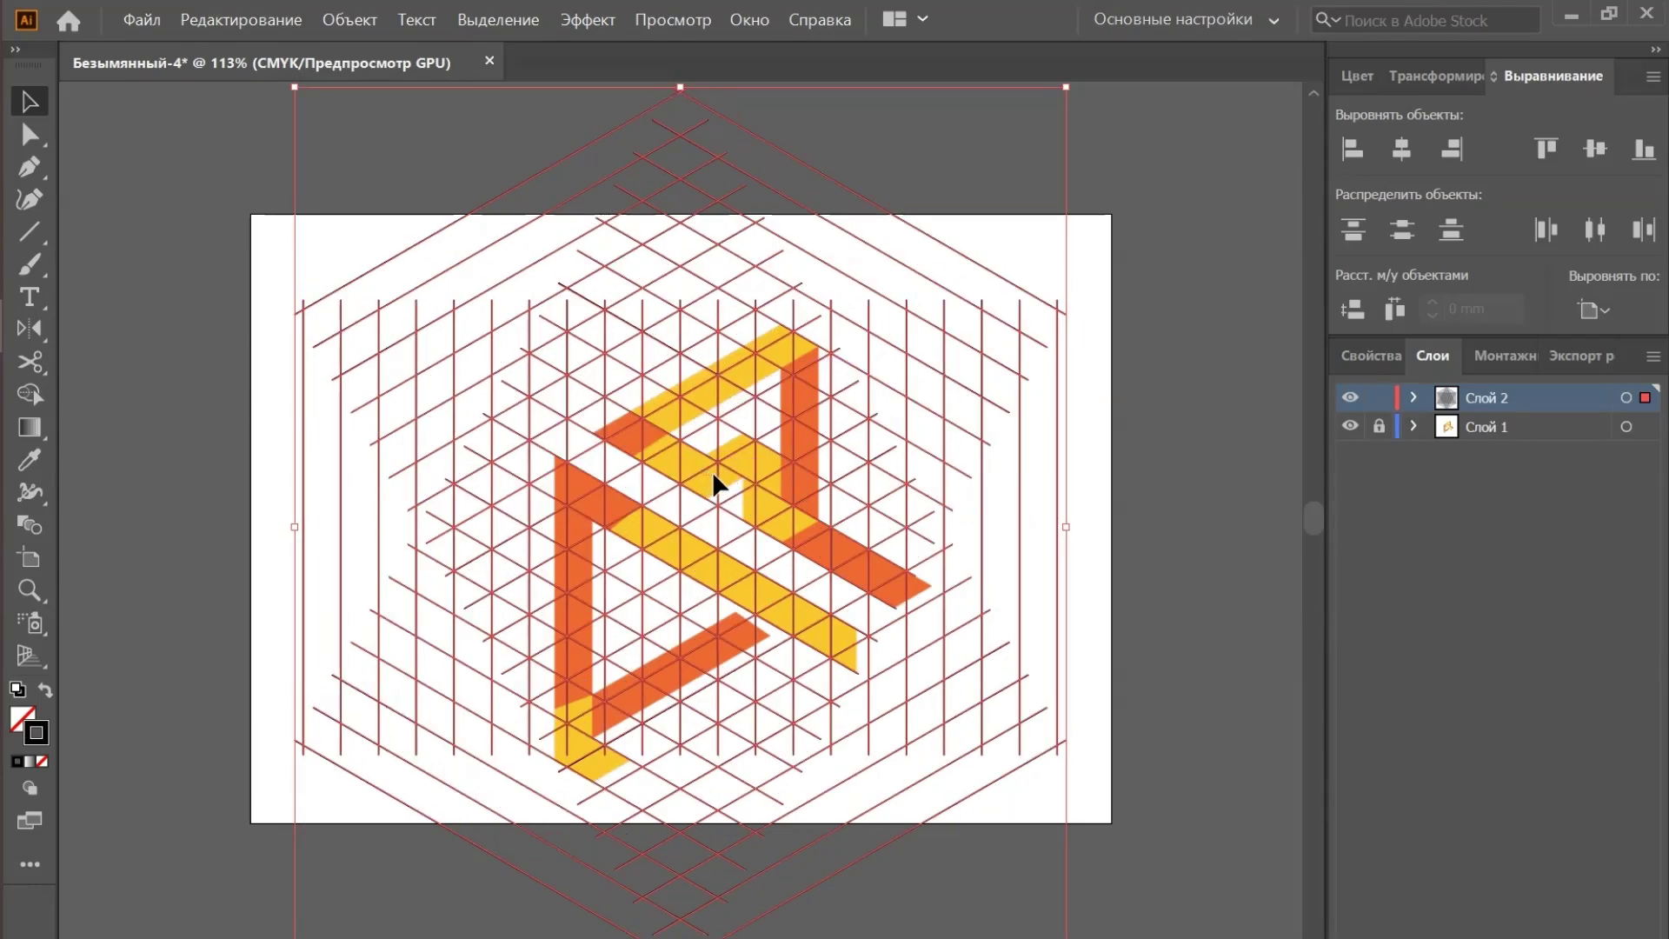
drag(716, 462, 742, 479)
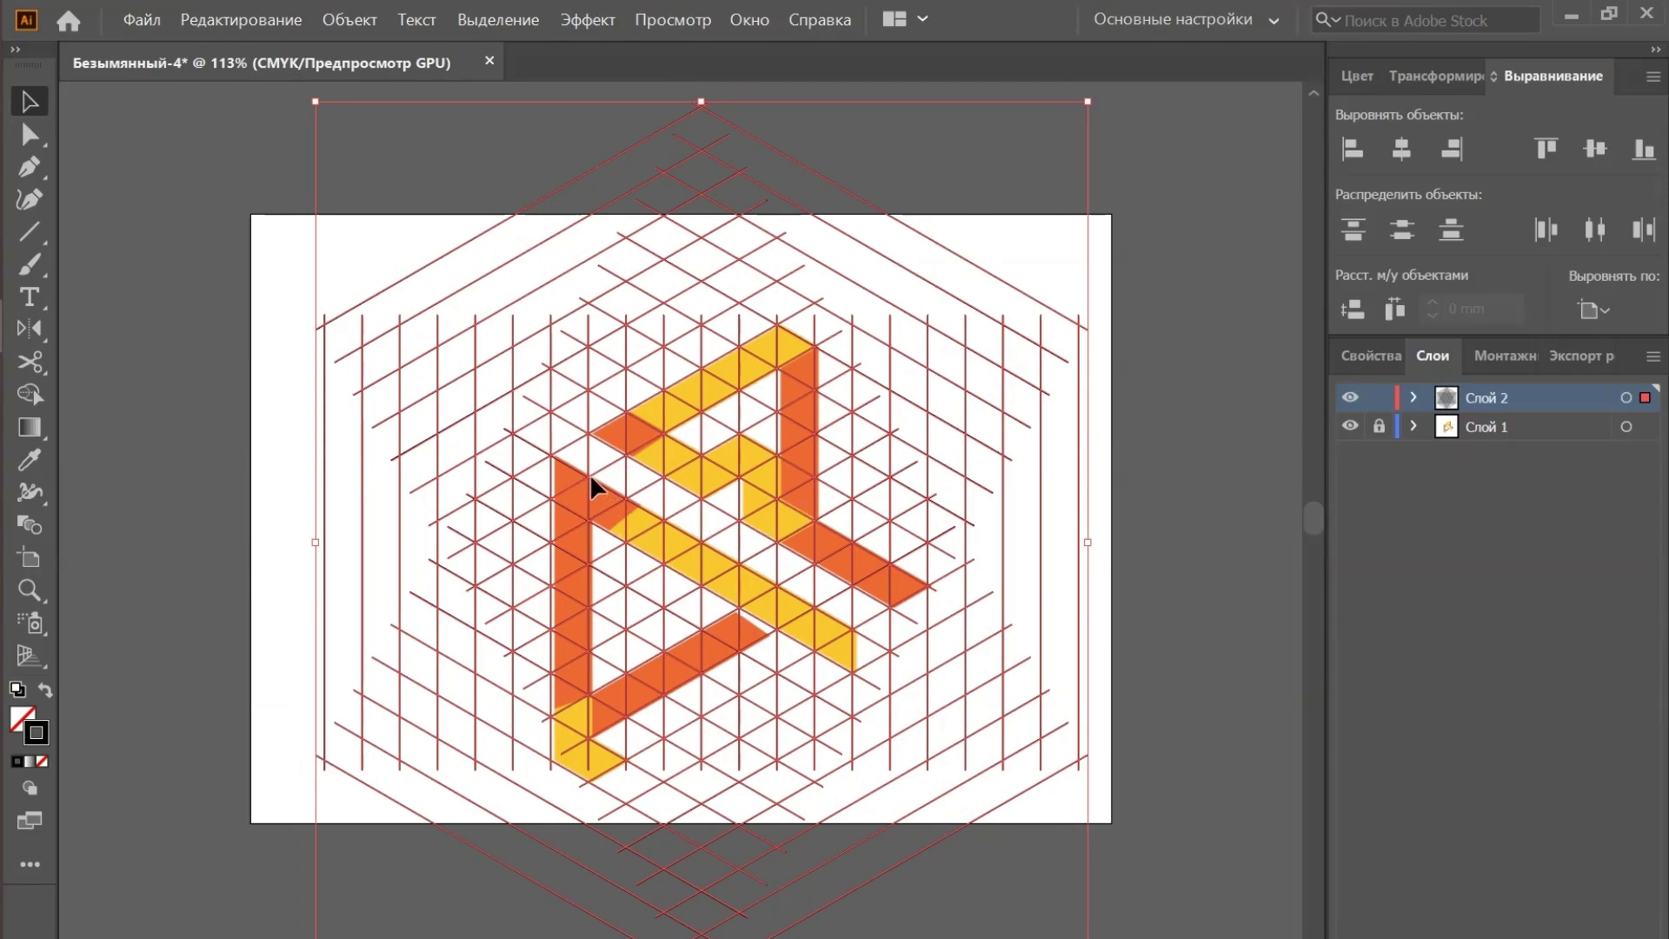
drag(590, 476, 593, 478)
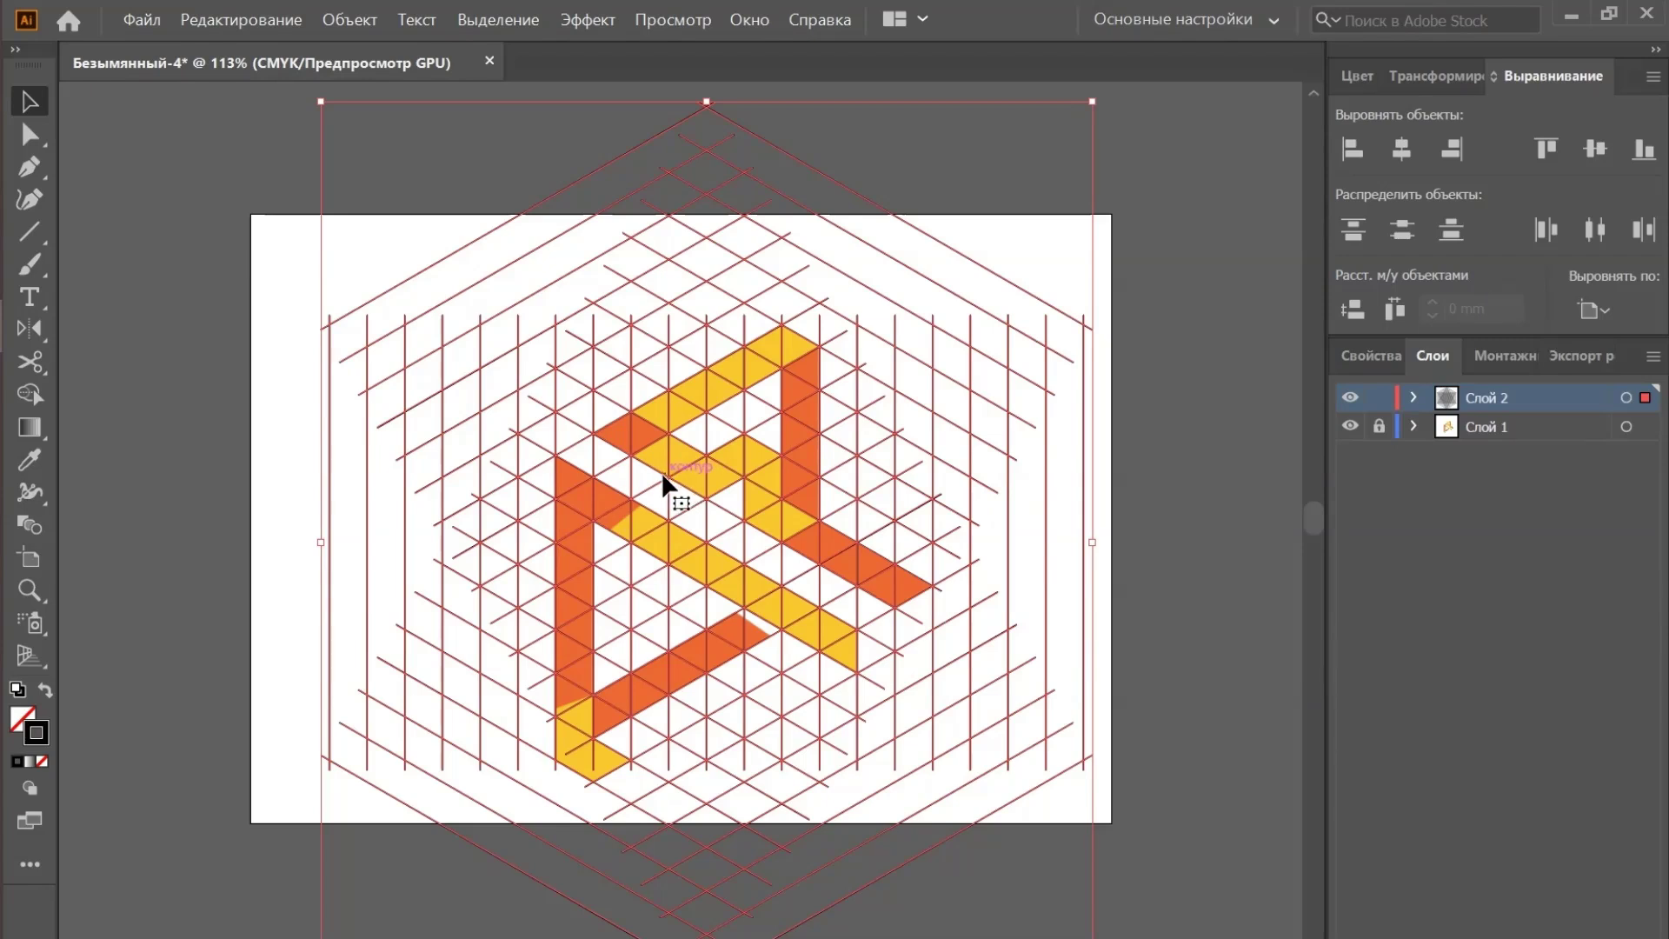
With Shape Builder, merge the left orange bar, the lower diagonal bar and the bottom-left yellow corner
click(40, 406)
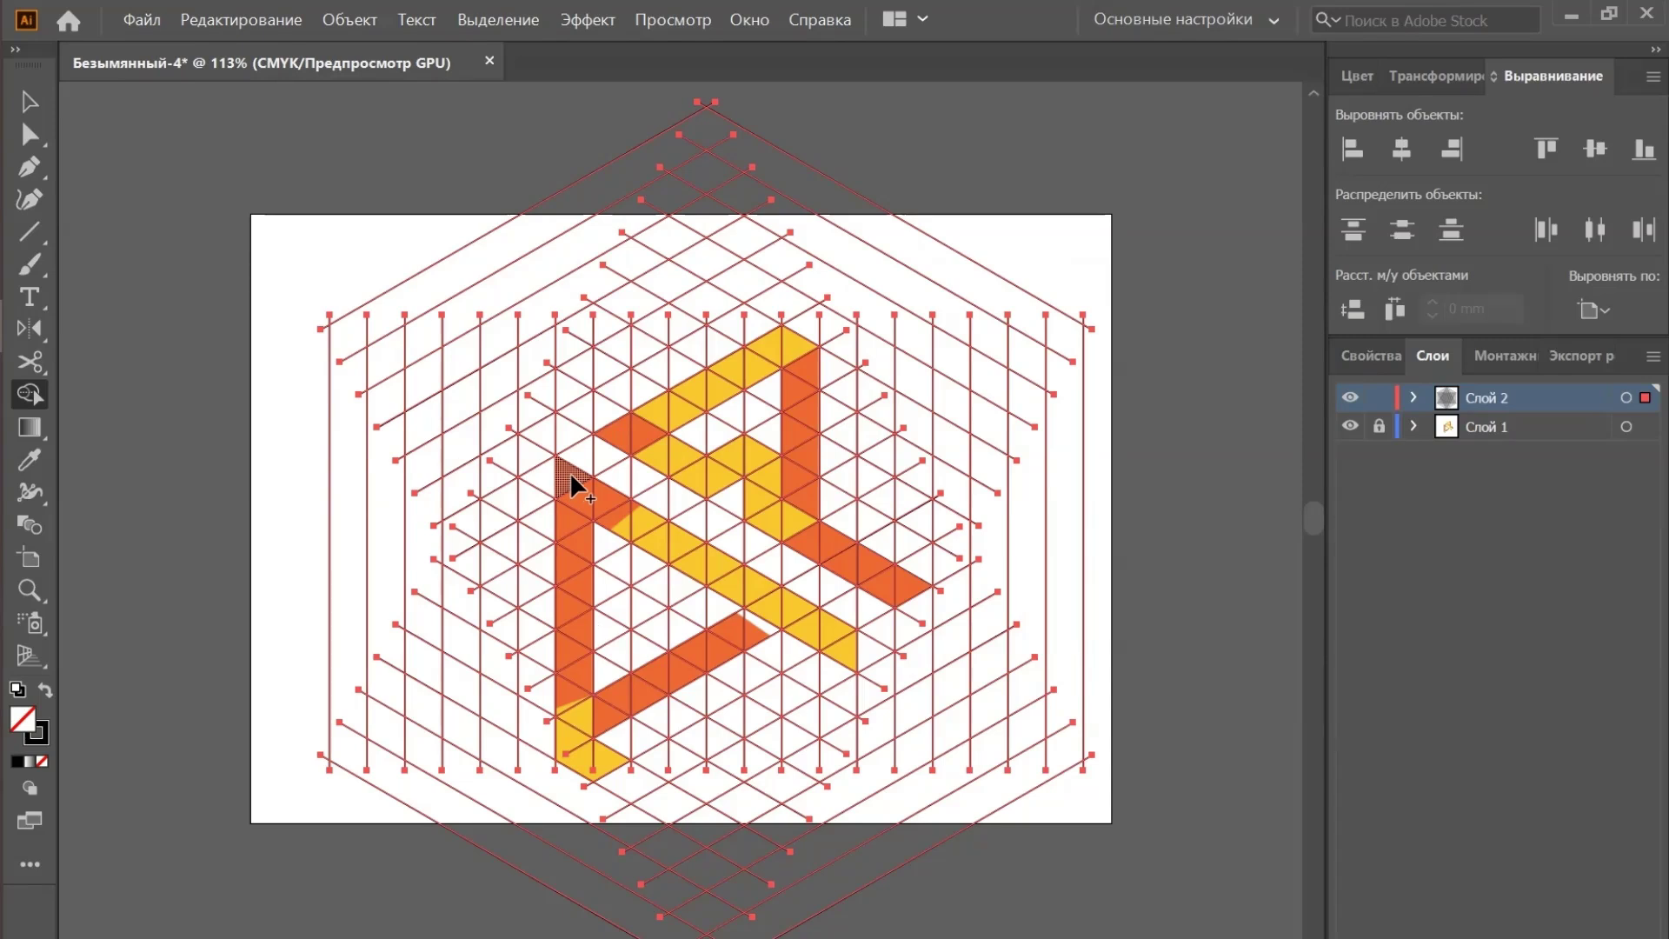
drag(571, 471, 585, 558)
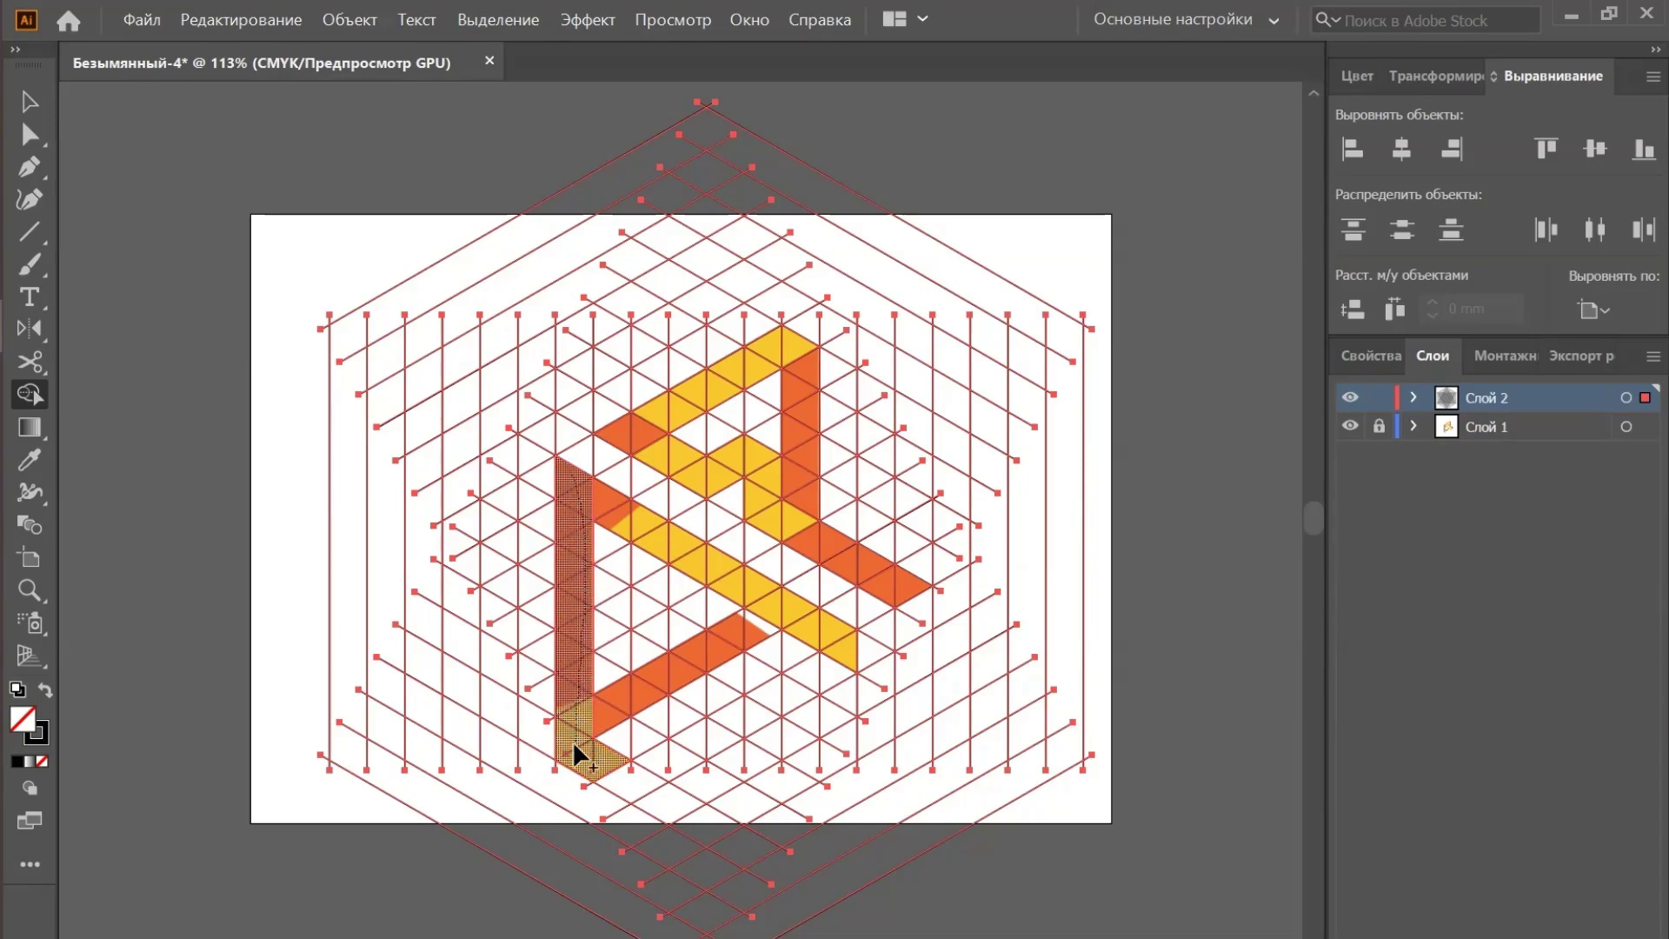
drag(572, 740, 572, 743)
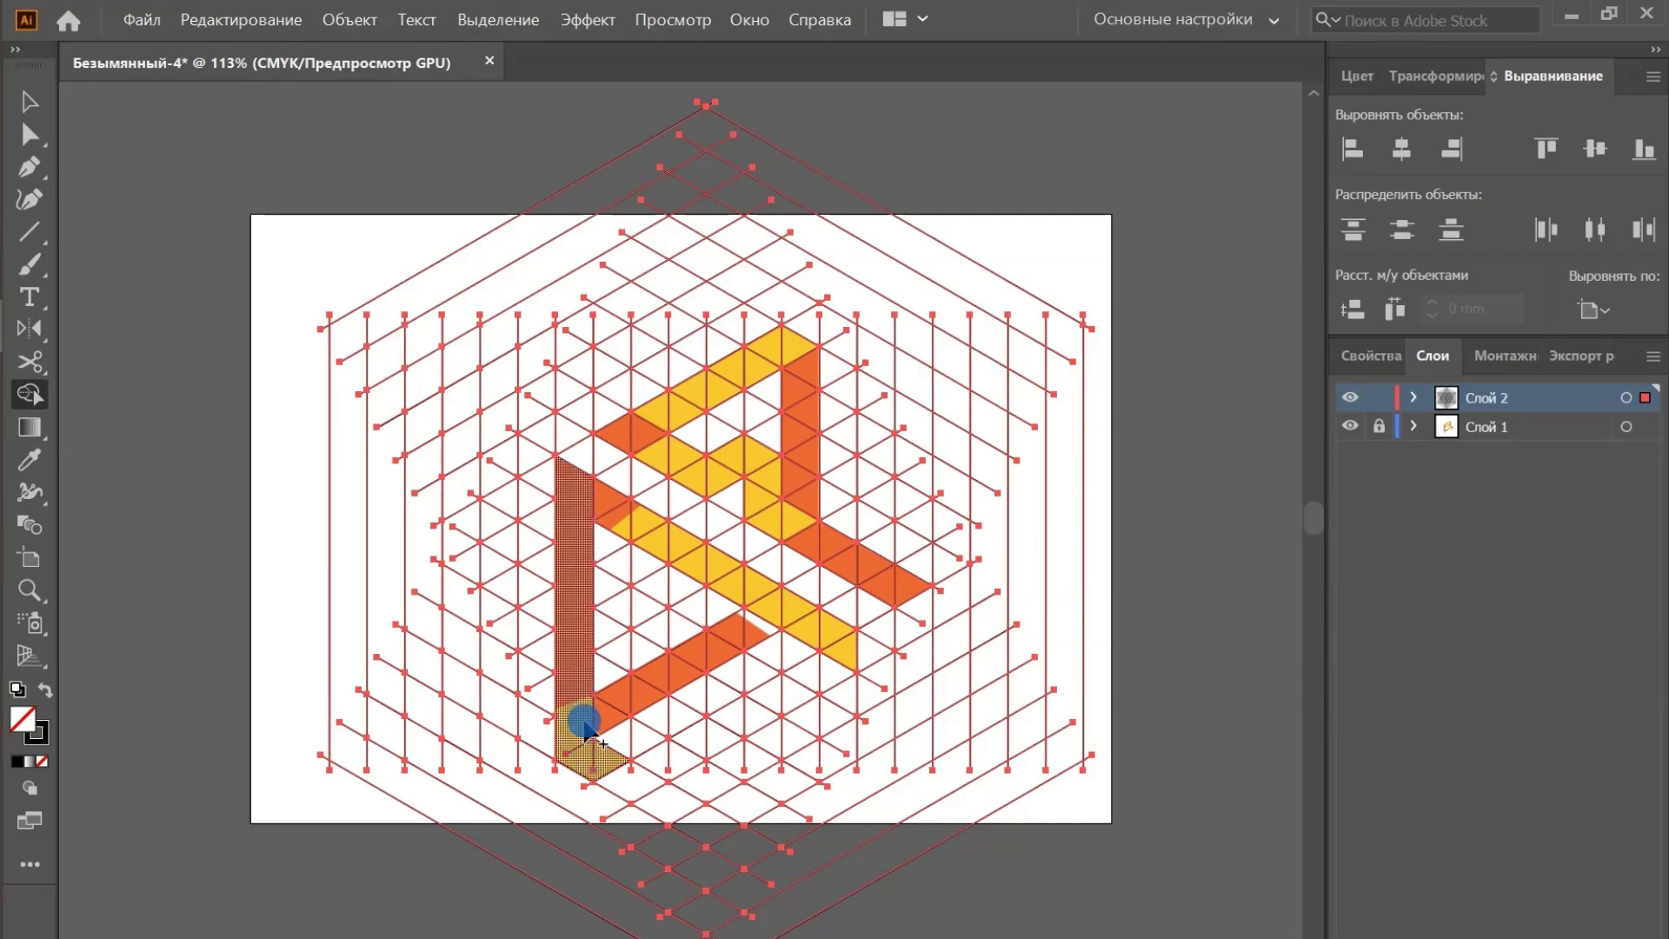
drag(577, 746, 759, 618)
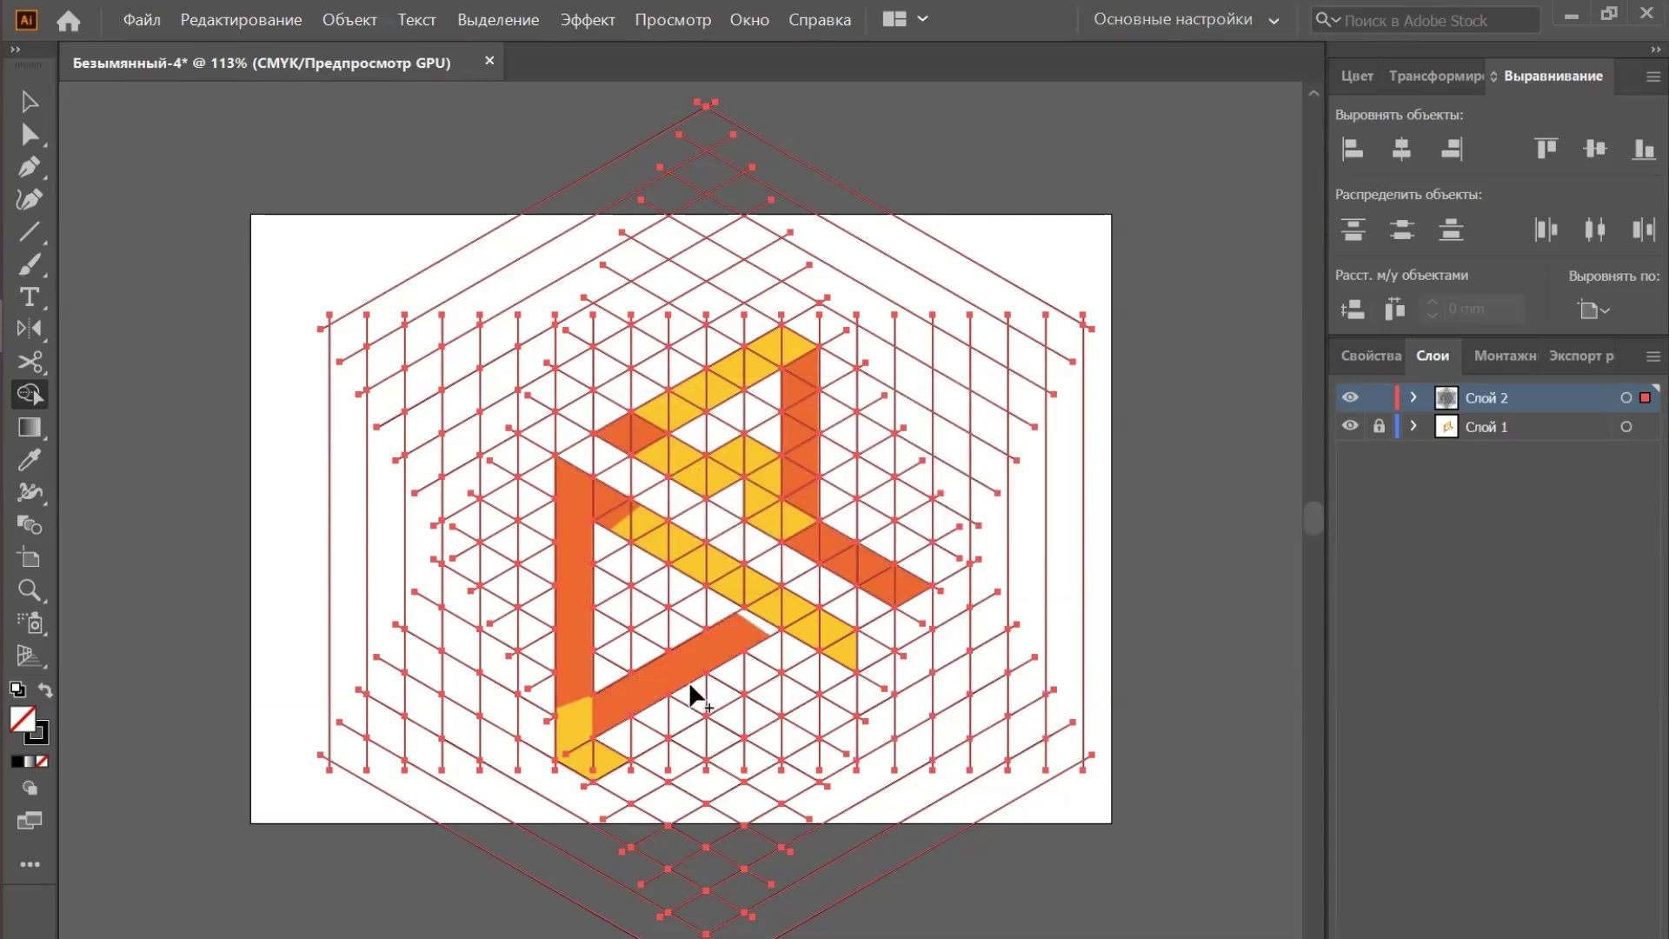
click(575, 765)
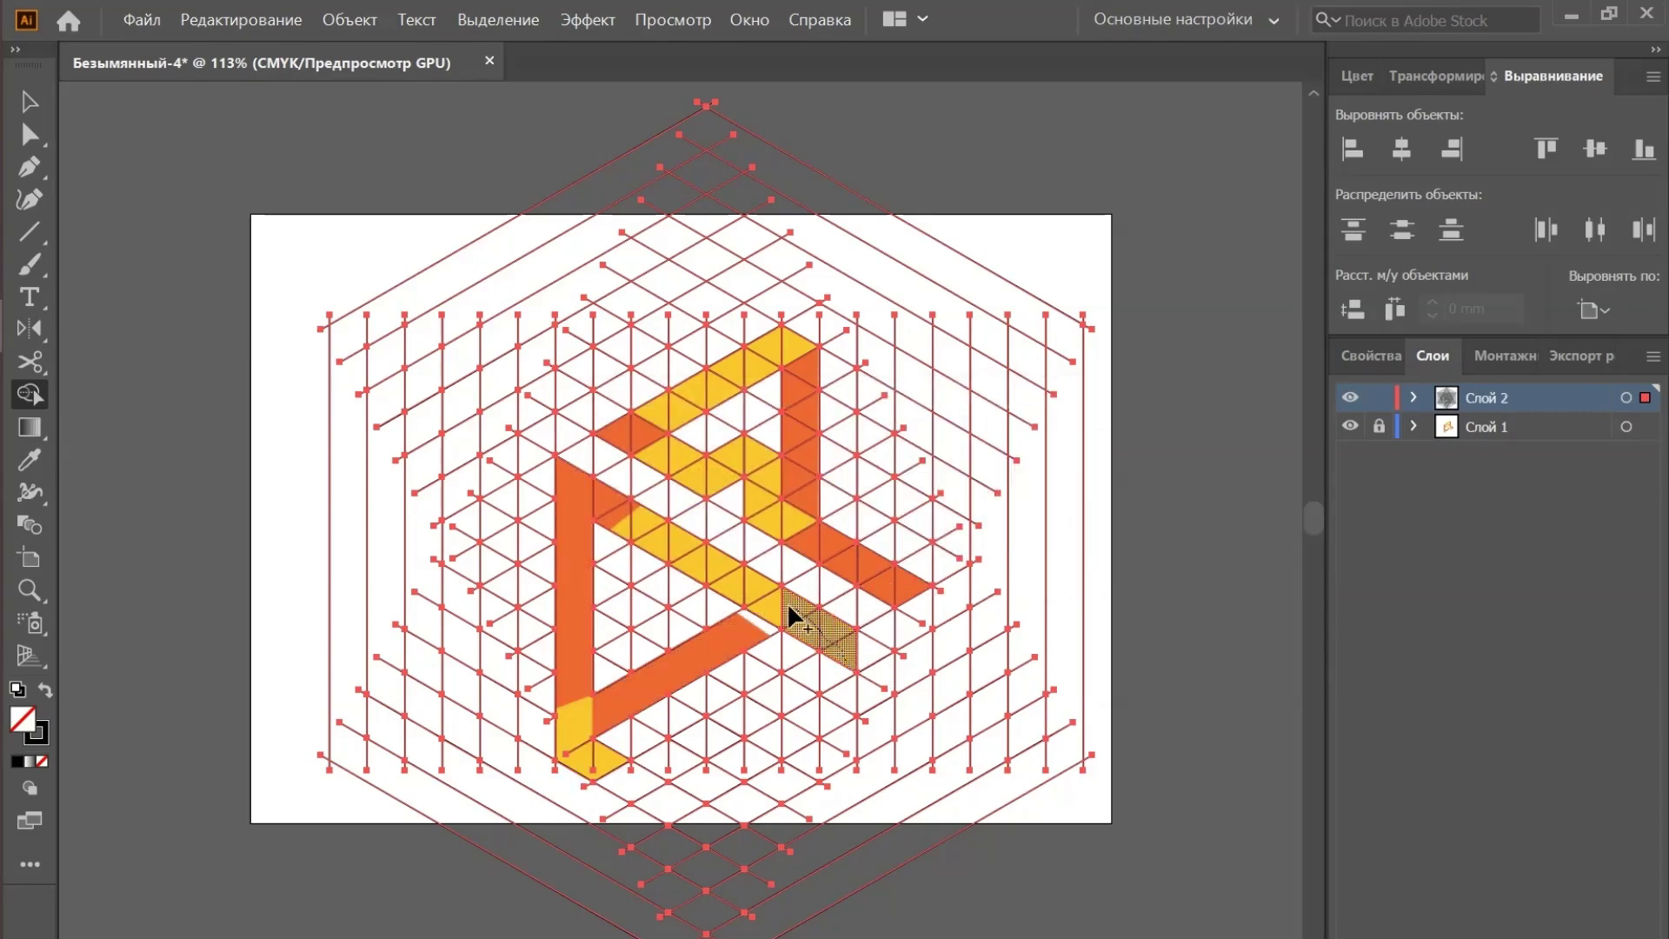
Merge the middle yellow diagonal, the upper bar, the top and vertical bars, and the lower-right orange bar
drag(790, 616, 600, 497)
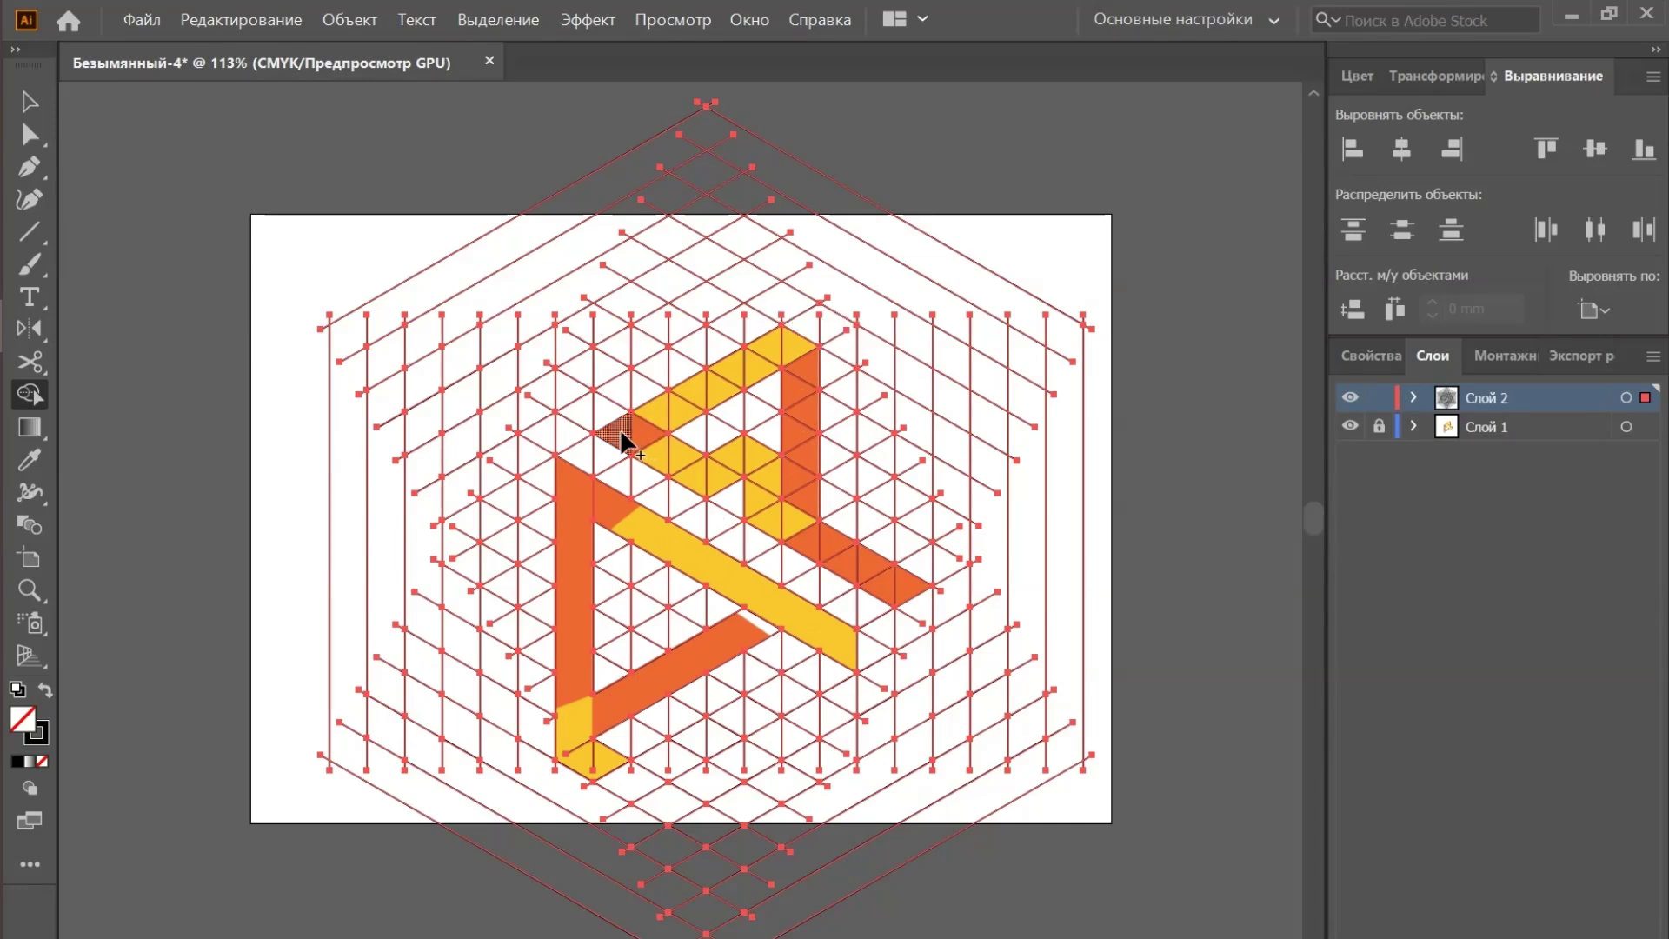
drag(619, 430, 714, 488)
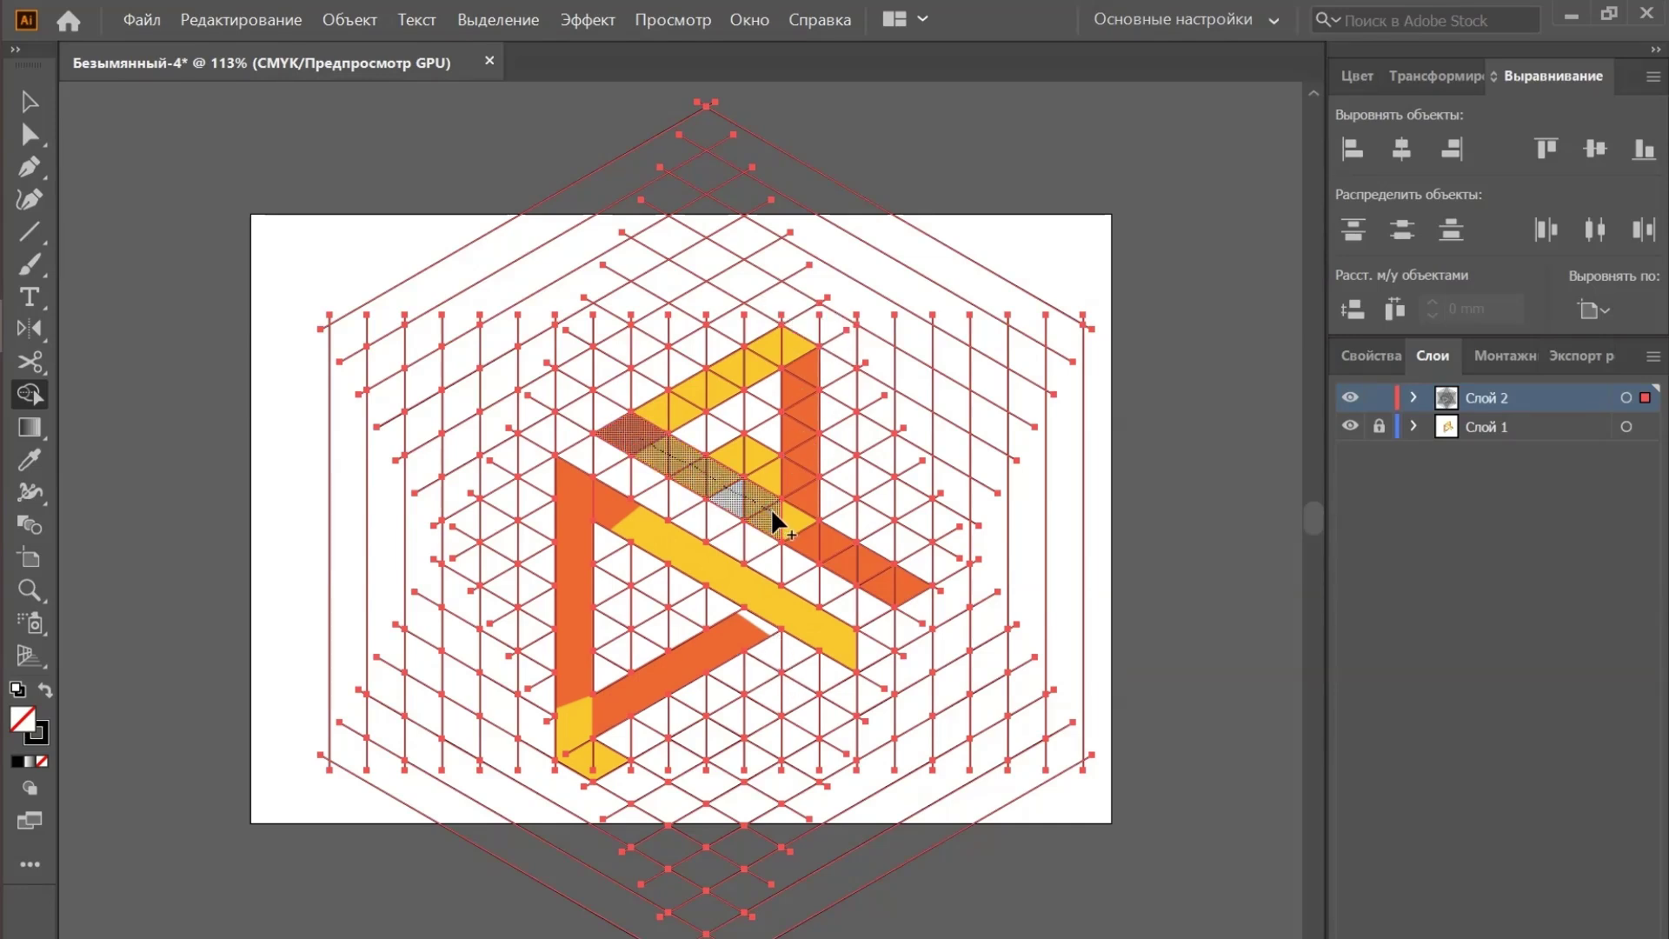
drag(894, 581, 894, 579)
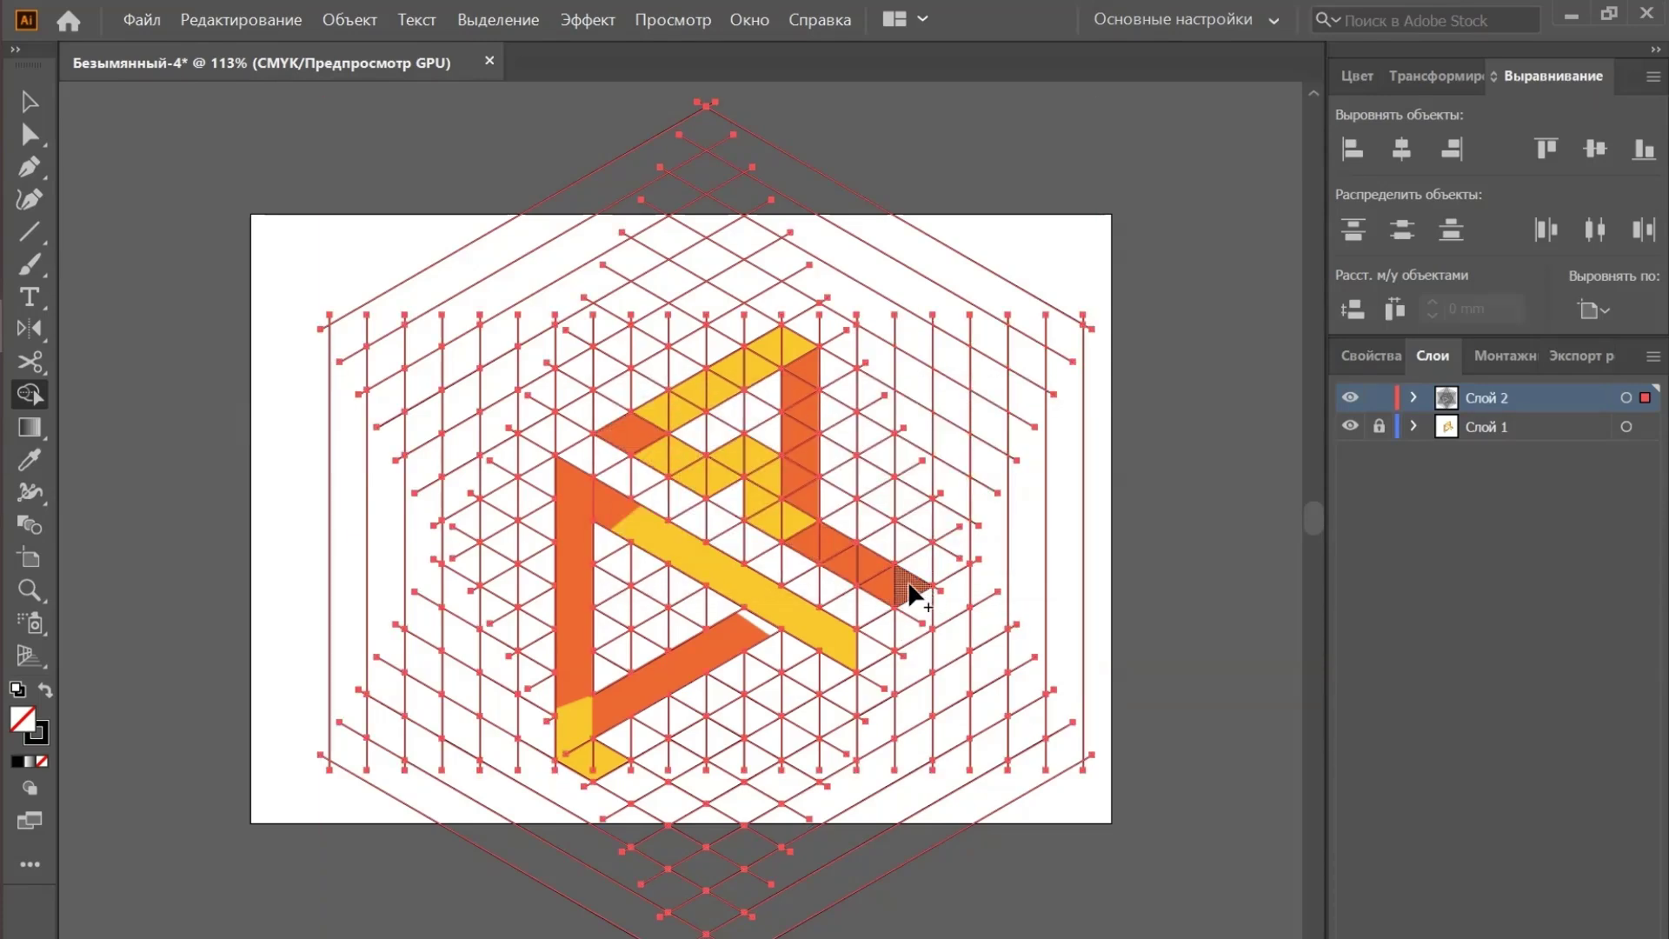
mouse_move(640, 427)
mouse_down()
mouse_move(748, 370)
mouse_move(801, 419)
mouse_up()
drag(801, 485, 803, 489)
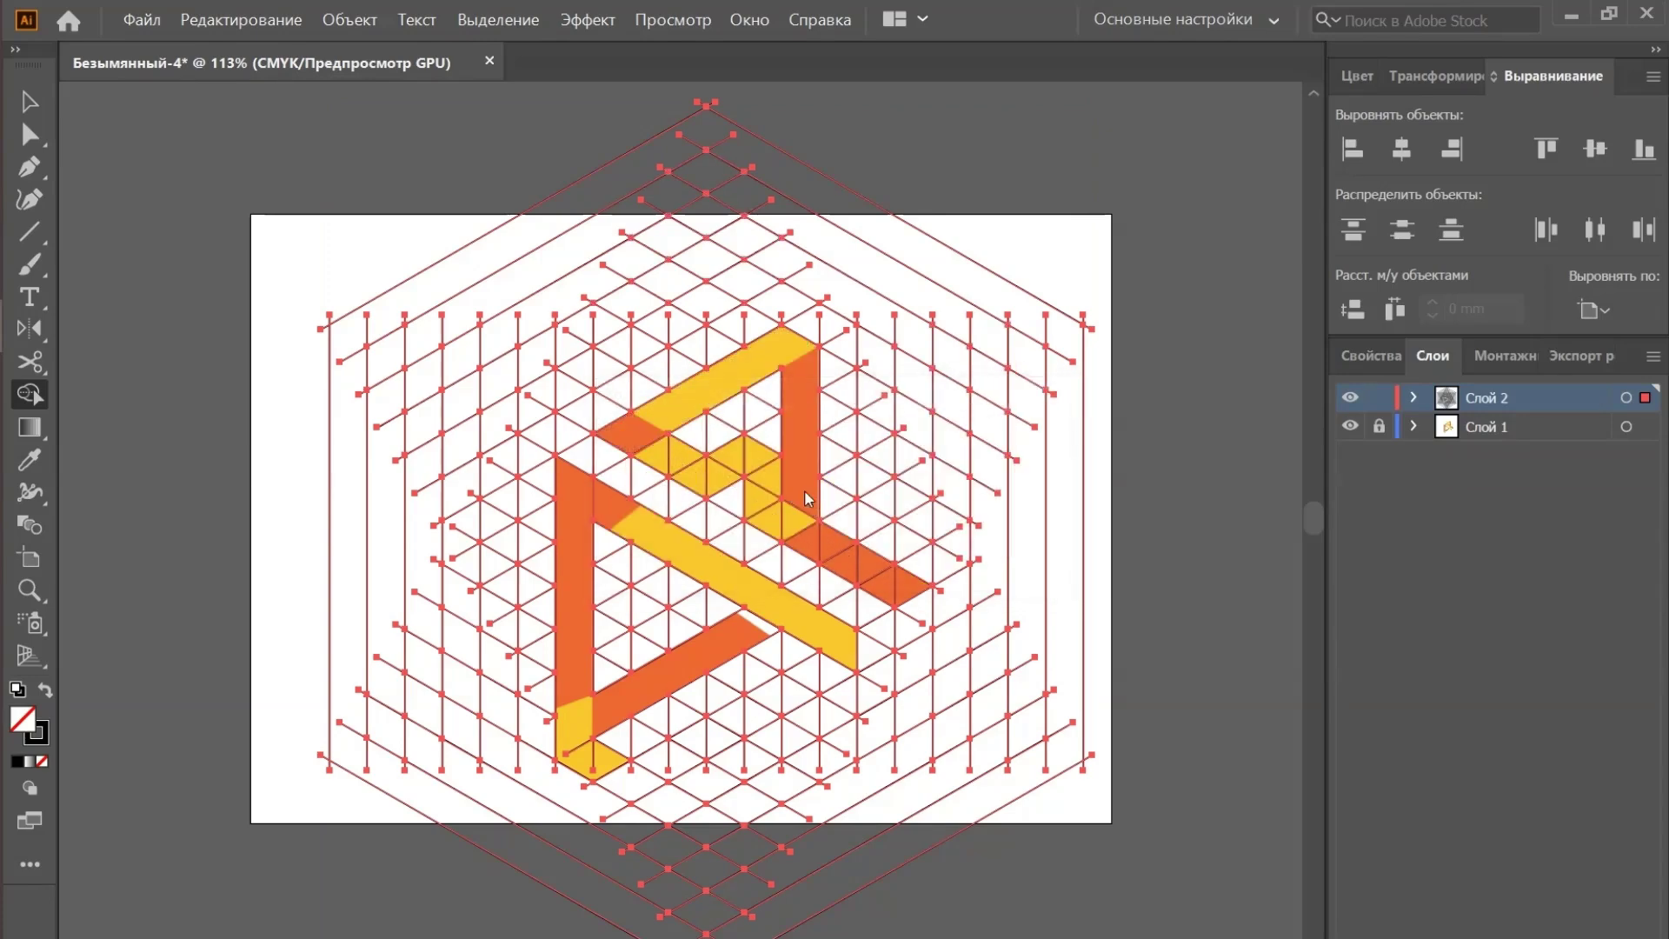
mouse_move(899, 594)
mouse_down()
mouse_move(768, 512)
mouse_move(762, 475)
mouse_move(660, 449)
mouse_up()
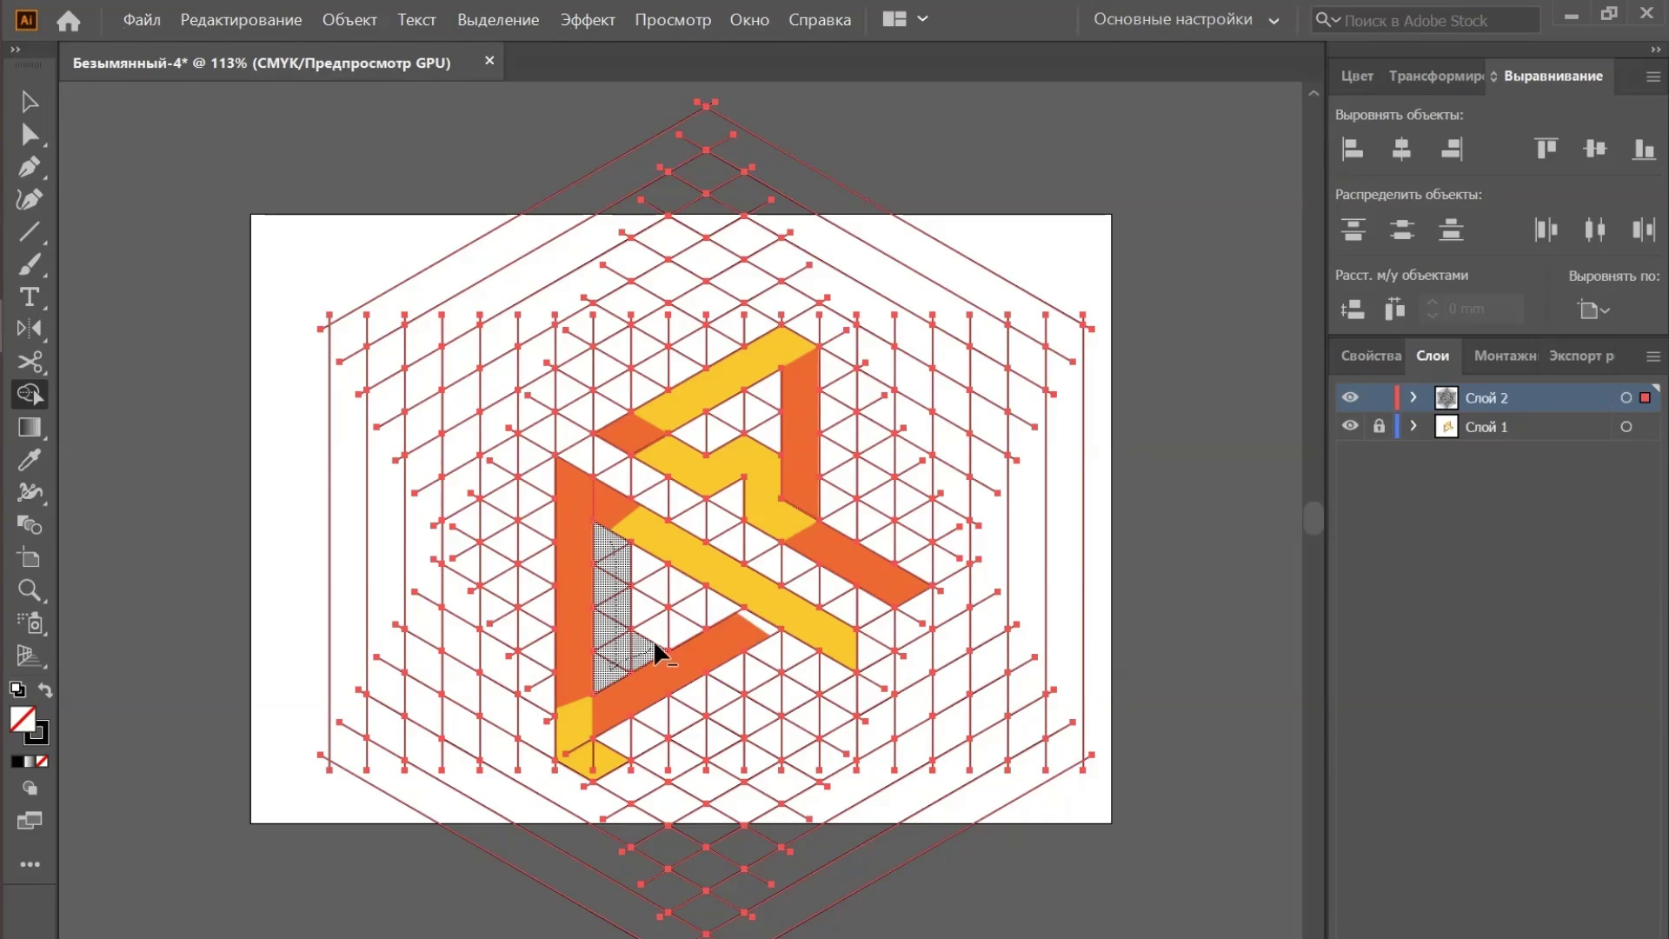
Delete the leftover grid triangles inside the logo and the strip under the bar
drag(700, 606, 718, 602)
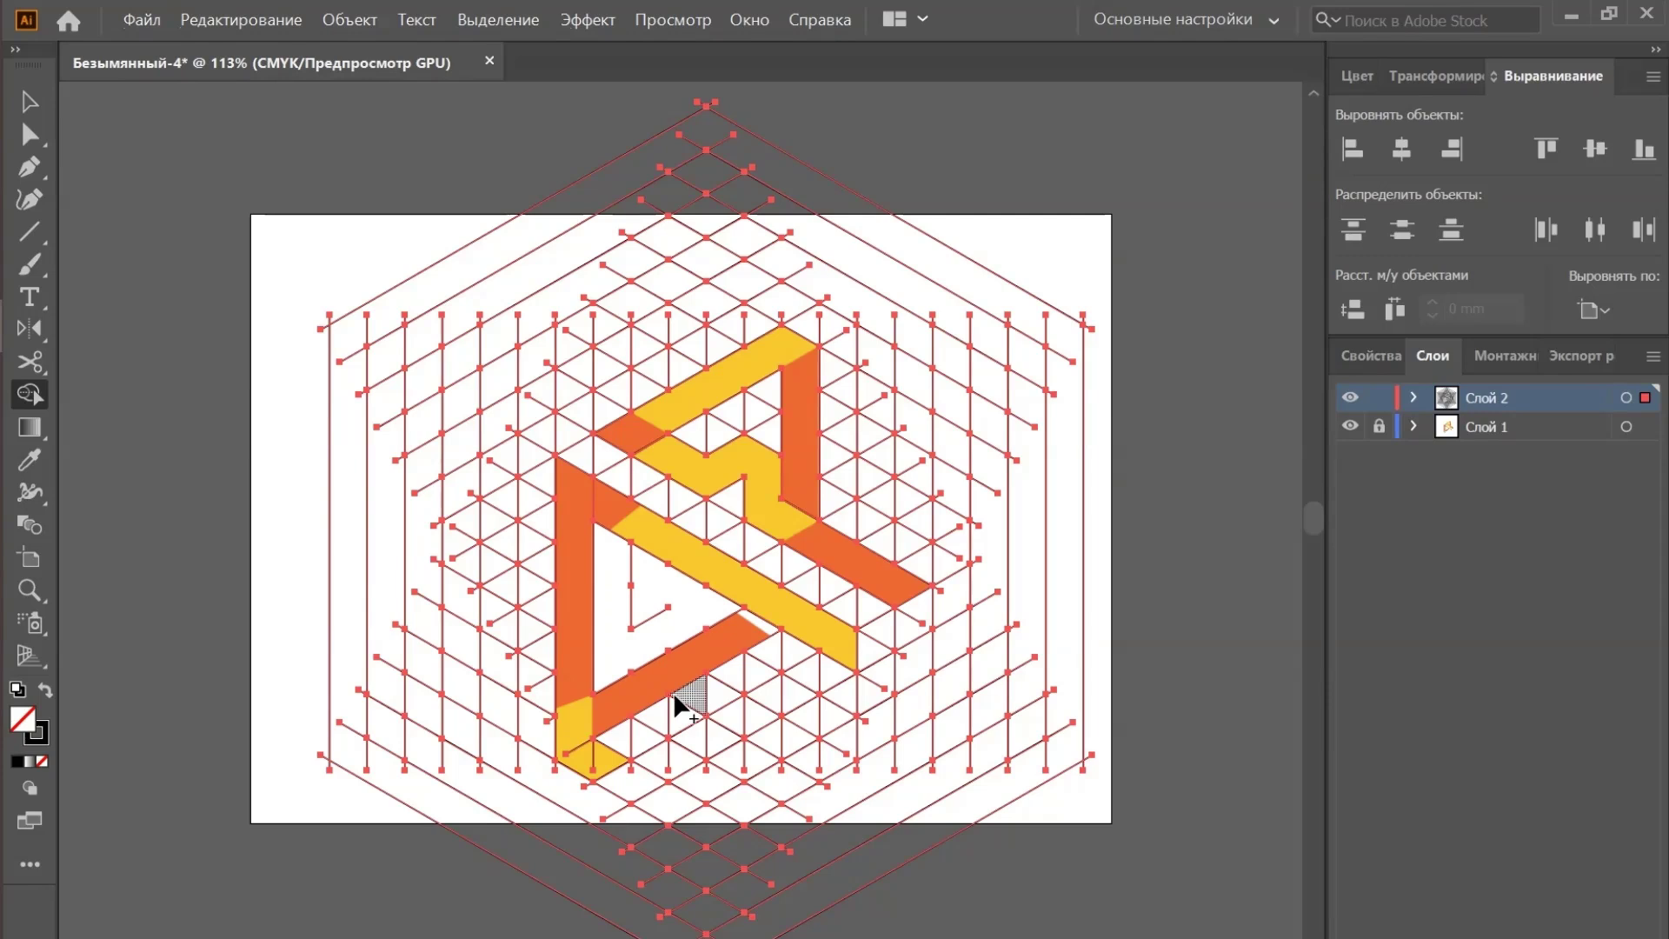
drag(646, 598, 666, 607)
drag(772, 437, 699, 445)
mouse_move(840, 606)
mouse_down()
mouse_move(718, 515)
mouse_move(582, 450)
mouse_up()
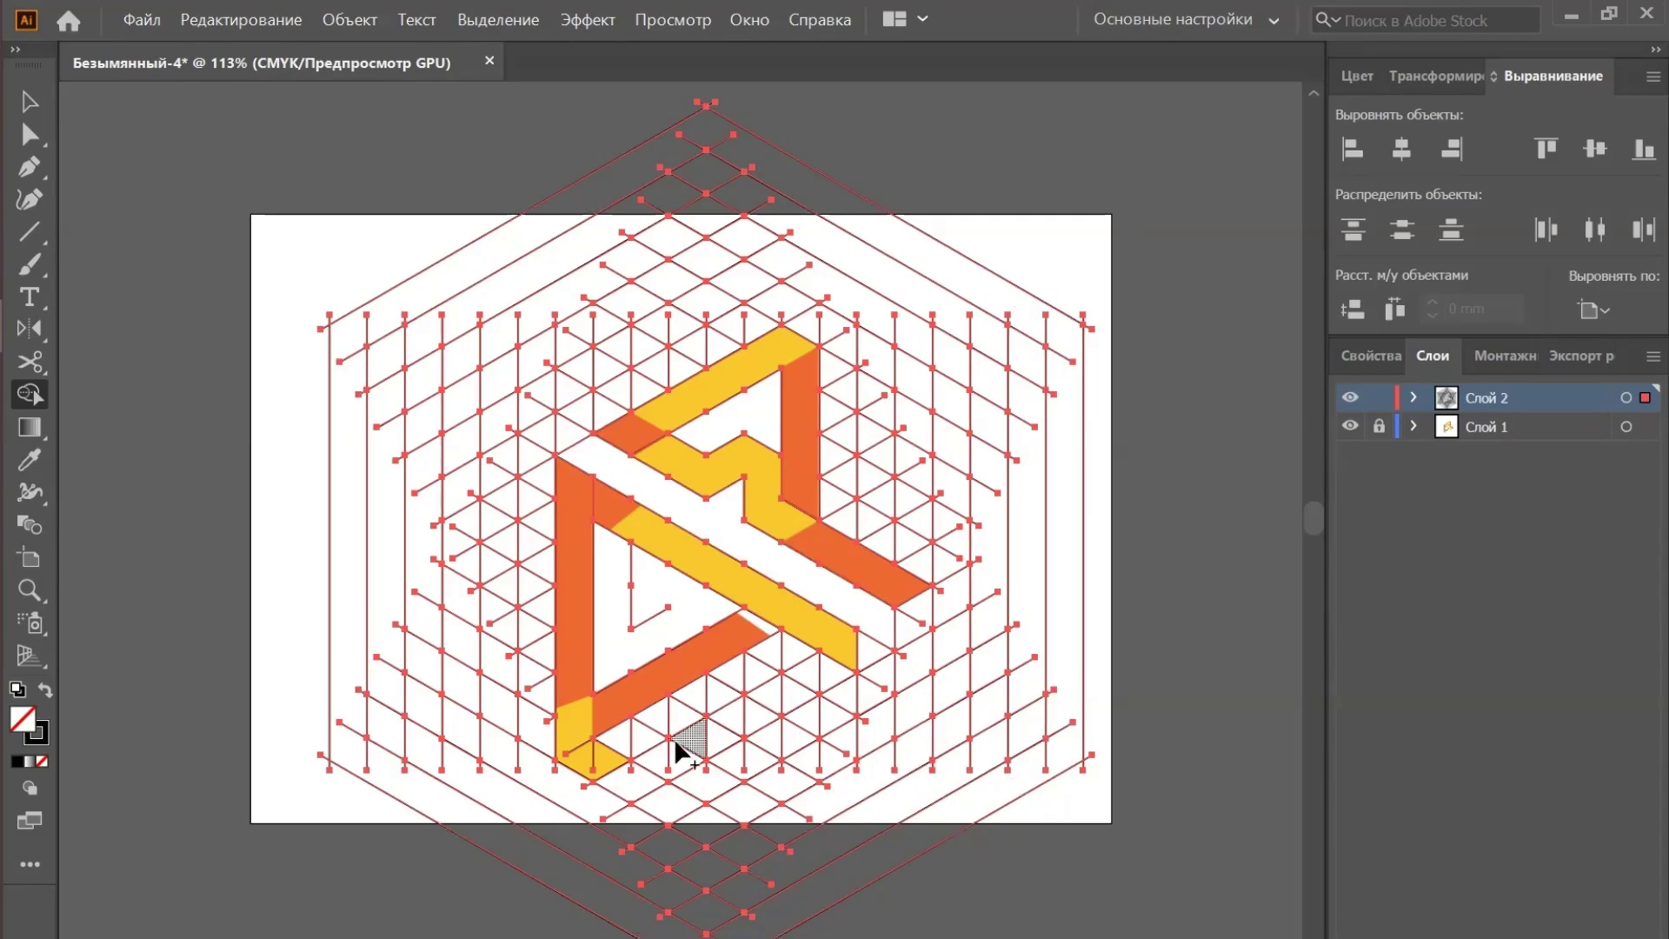
Delete the grid faces along the bottom, left and right edges, including the outer right ring
drag(608, 752, 658, 722)
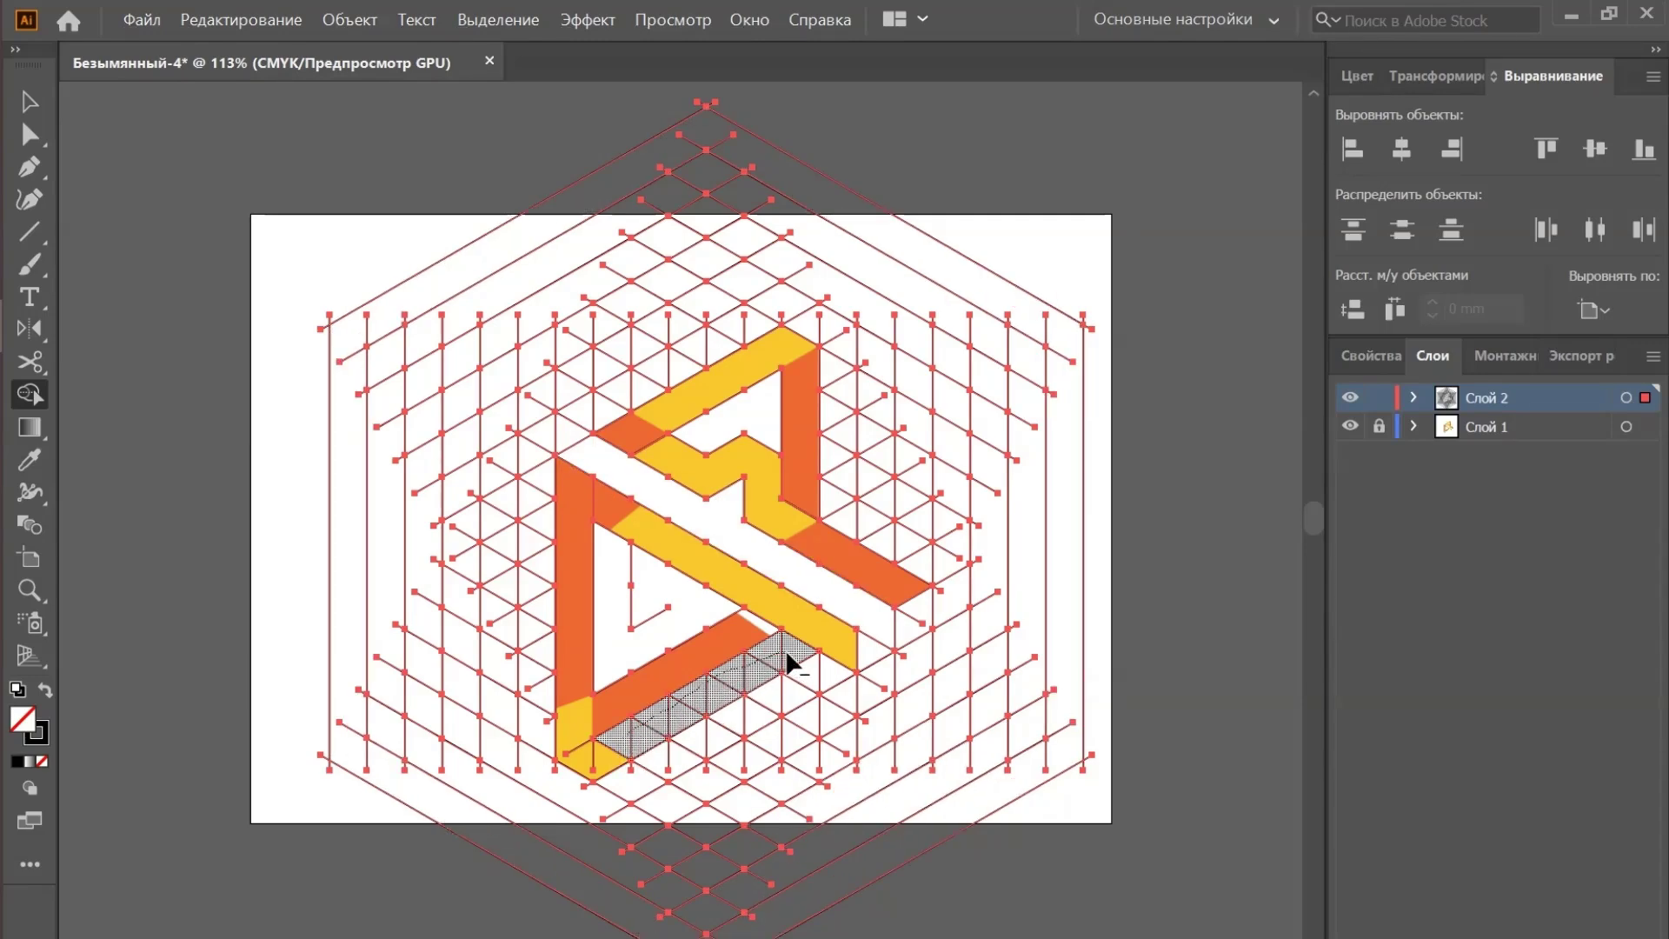
mouse_move(786, 662)
mouse_down()
mouse_move(843, 695)
mouse_move(865, 665)
mouse_up()
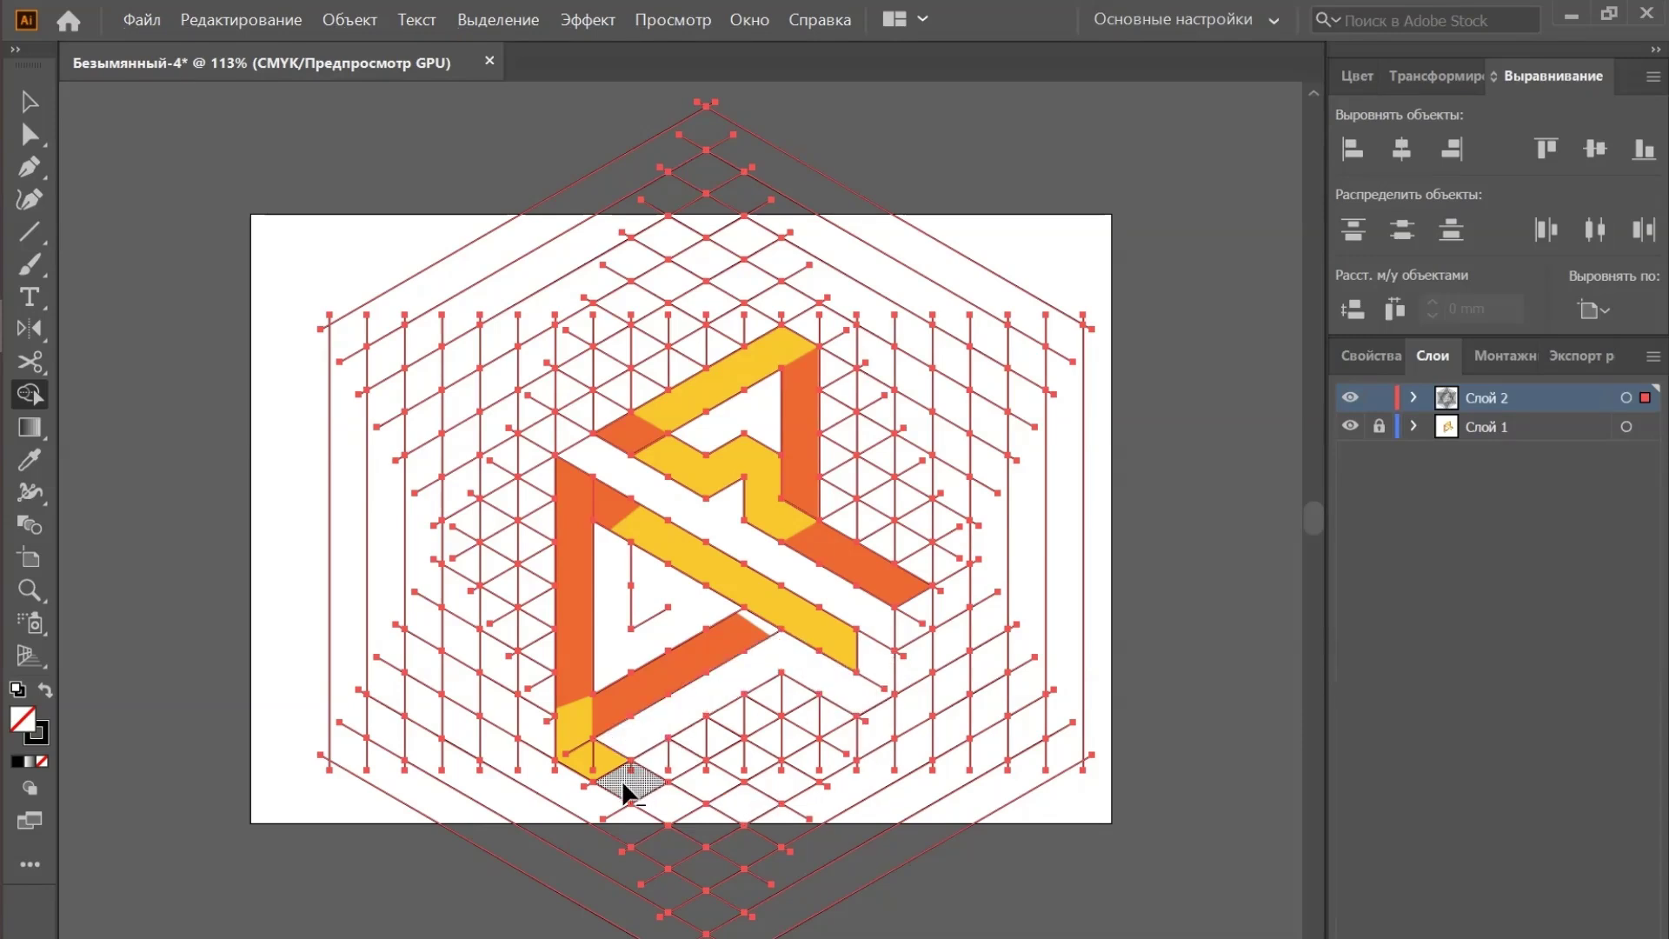
drag(622, 780, 591, 796)
mouse_move(530, 700)
mouse_down()
mouse_move(539, 469)
mouse_move(558, 421)
mouse_move(777, 304)
mouse_move(836, 313)
mouse_move(826, 335)
mouse_up()
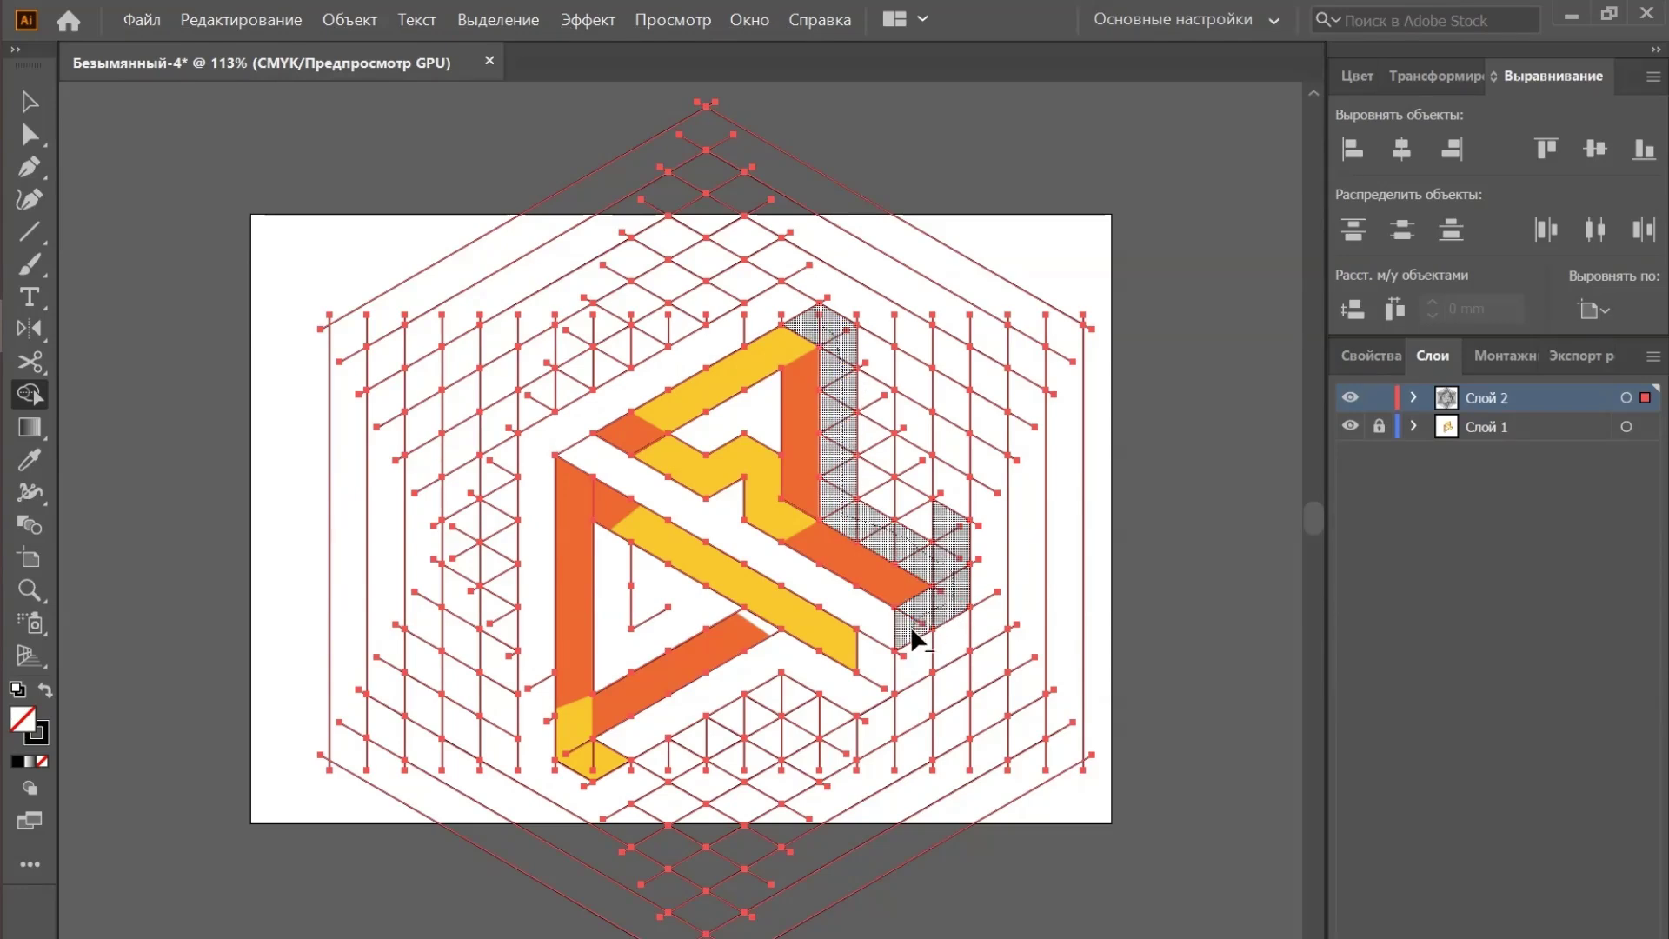
mouse_move(910, 626)
mouse_down()
mouse_move(894, 682)
mouse_move(911, 660)
mouse_up()
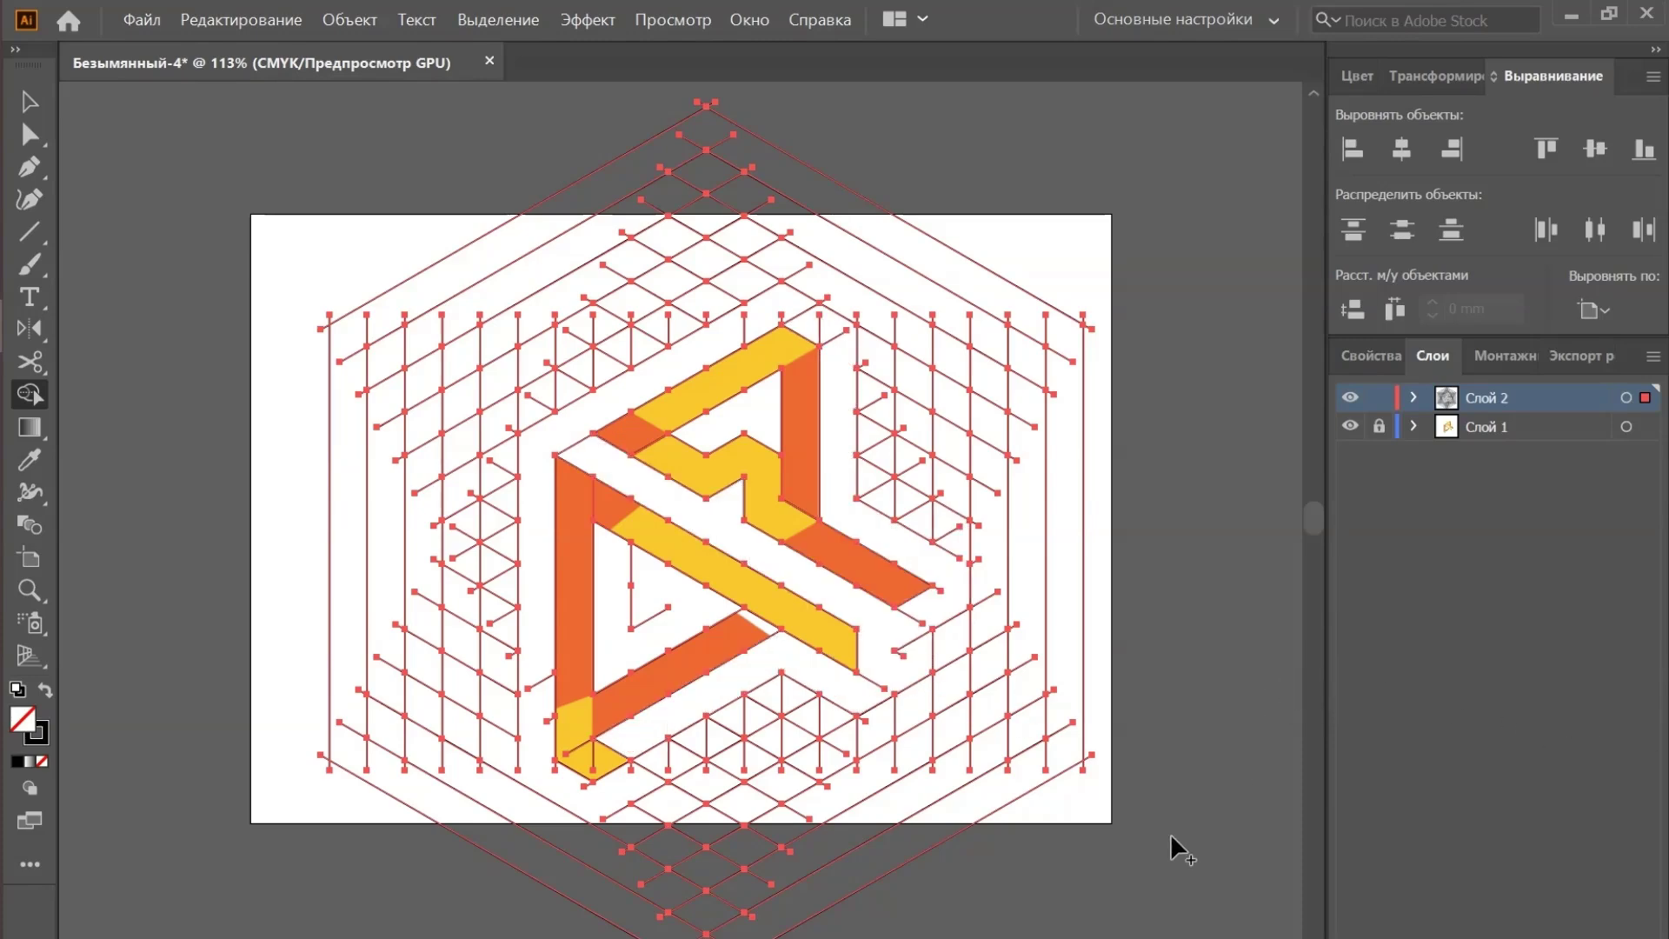
mouse_move(1094, 743)
mouse_down()
mouse_move(1008, 665)
mouse_move(998, 391)
mouse_move(917, 500)
mouse_move(372, 636)
mouse_move(697, 279)
mouse_up()
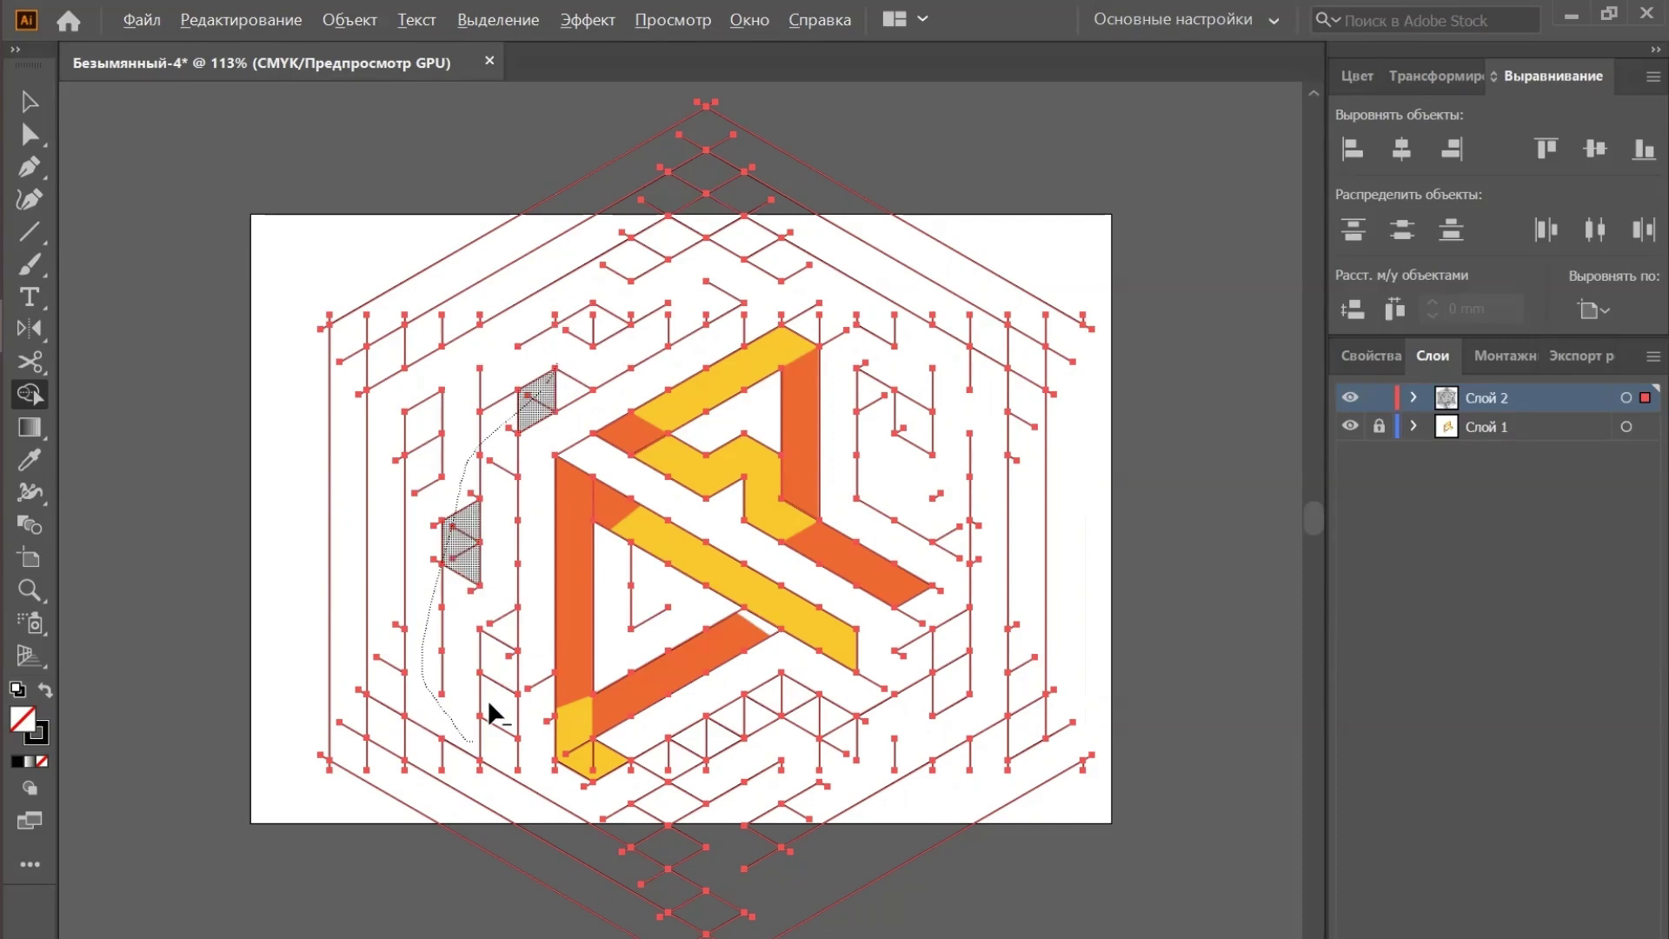
Remove the remaining grid pieces on the left and at the top
mouse_move(488, 709)
mouse_down()
mouse_move(390, 337)
mouse_move(730, 246)
mouse_up()
key(a)
click(812, 793)
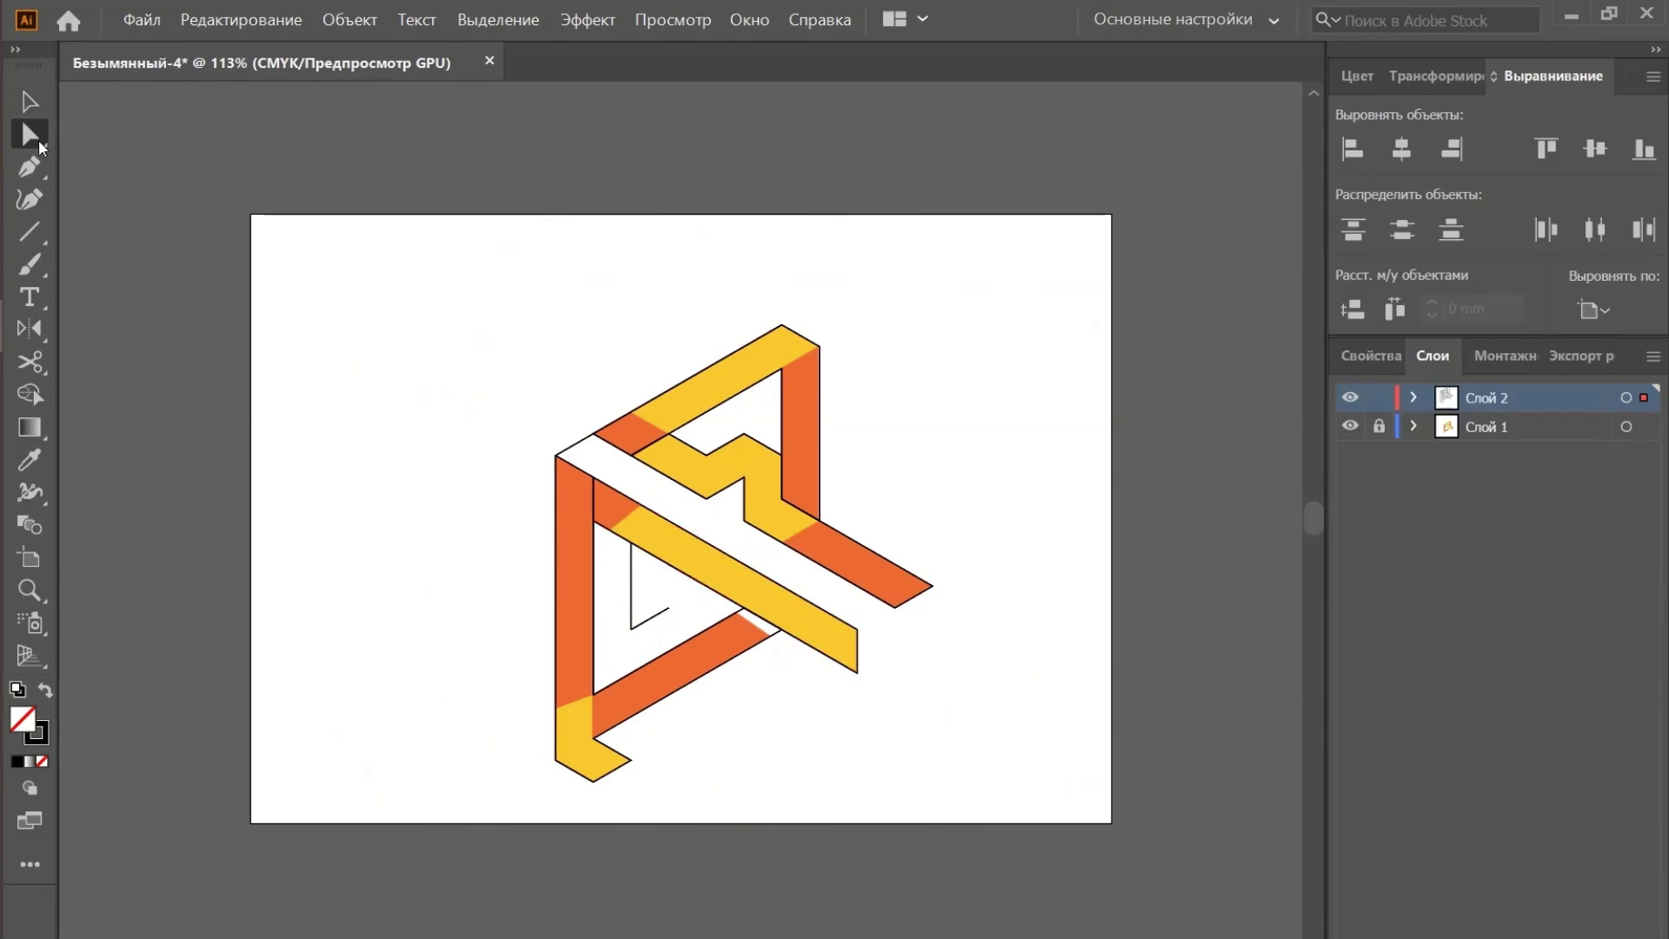
Delete the leftover inner-triangle edges and the short top-left corner segment, then hide the coloured layer
click(631, 585)
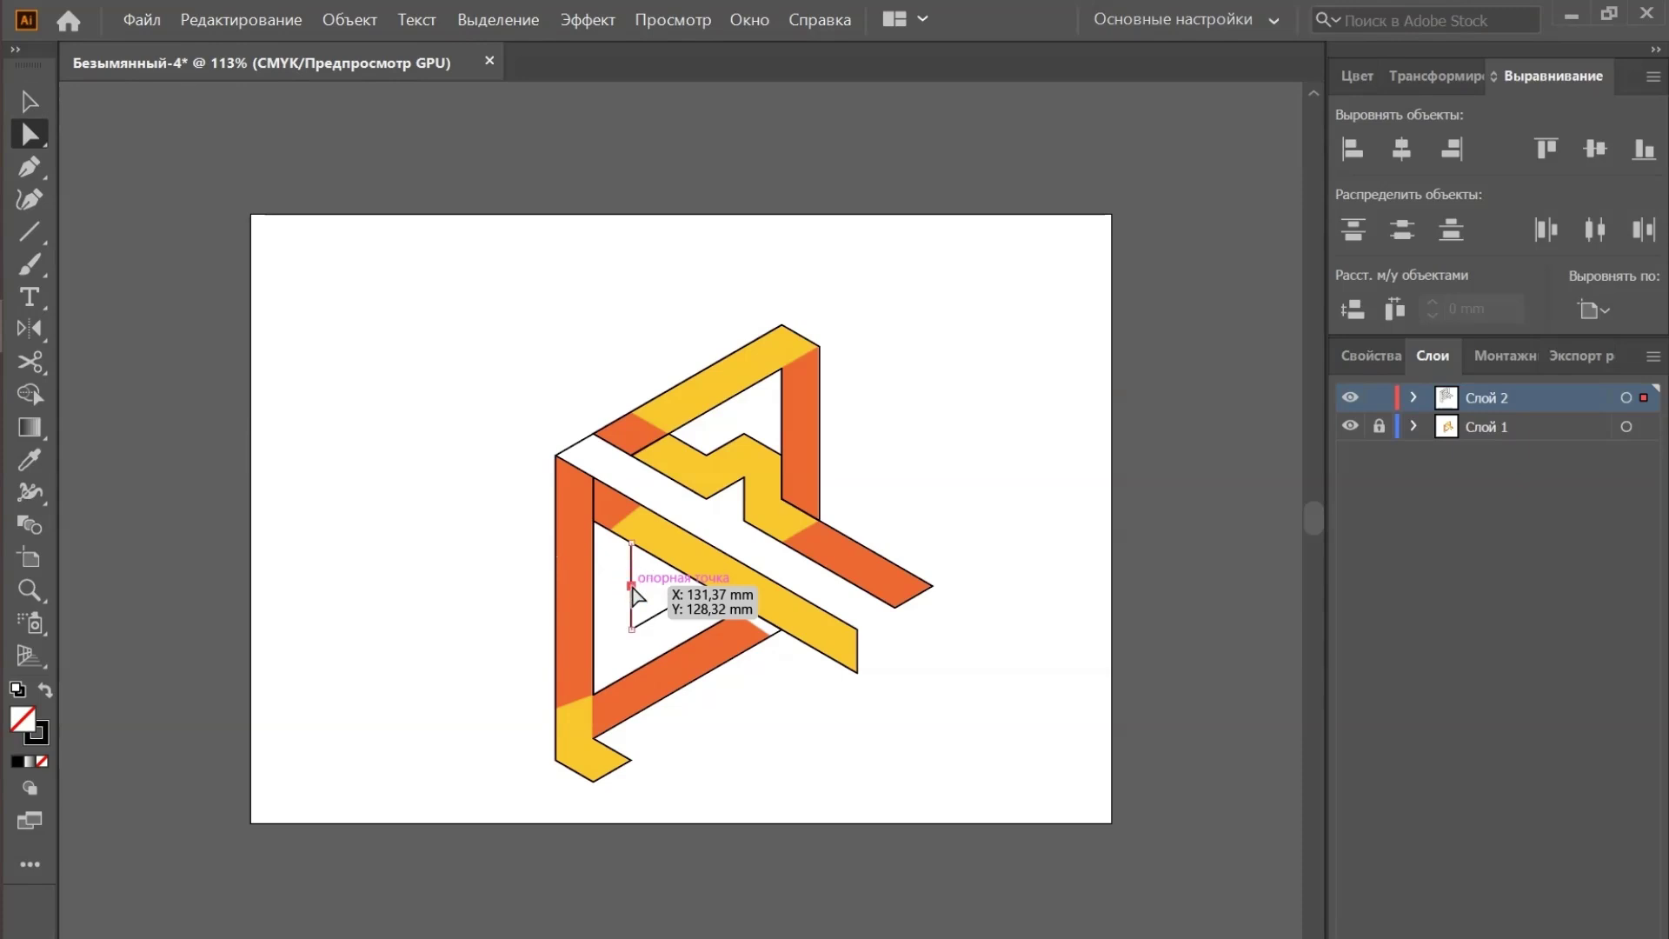
key(Delete)
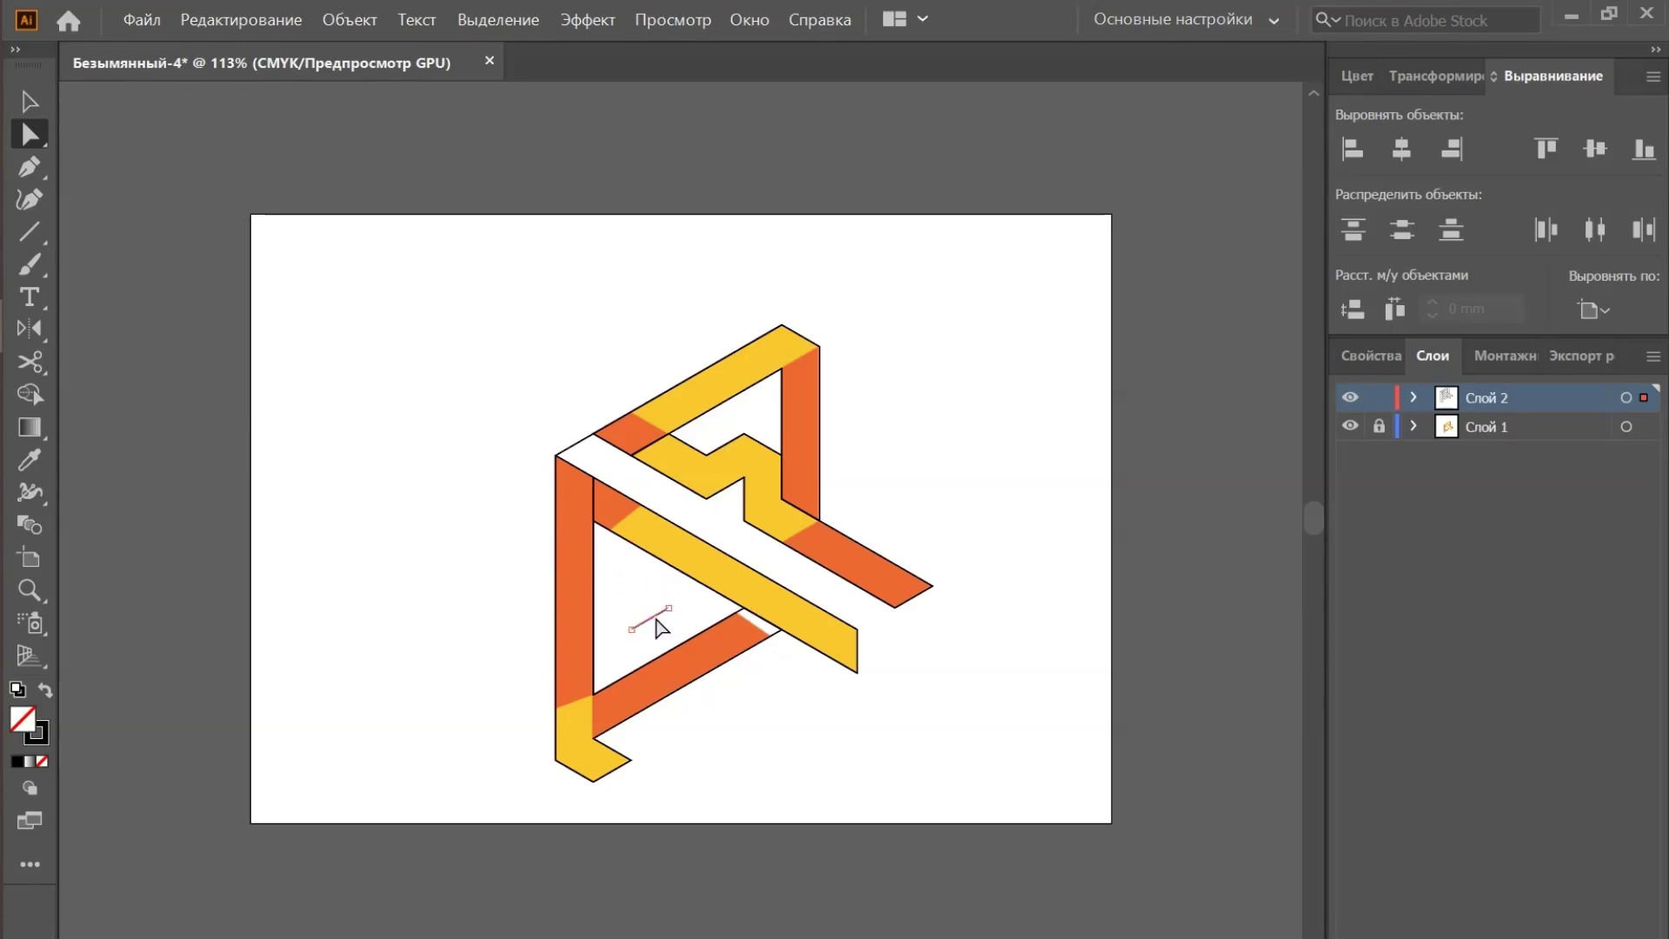
key(Delete)
click(578, 452)
key(Delete)
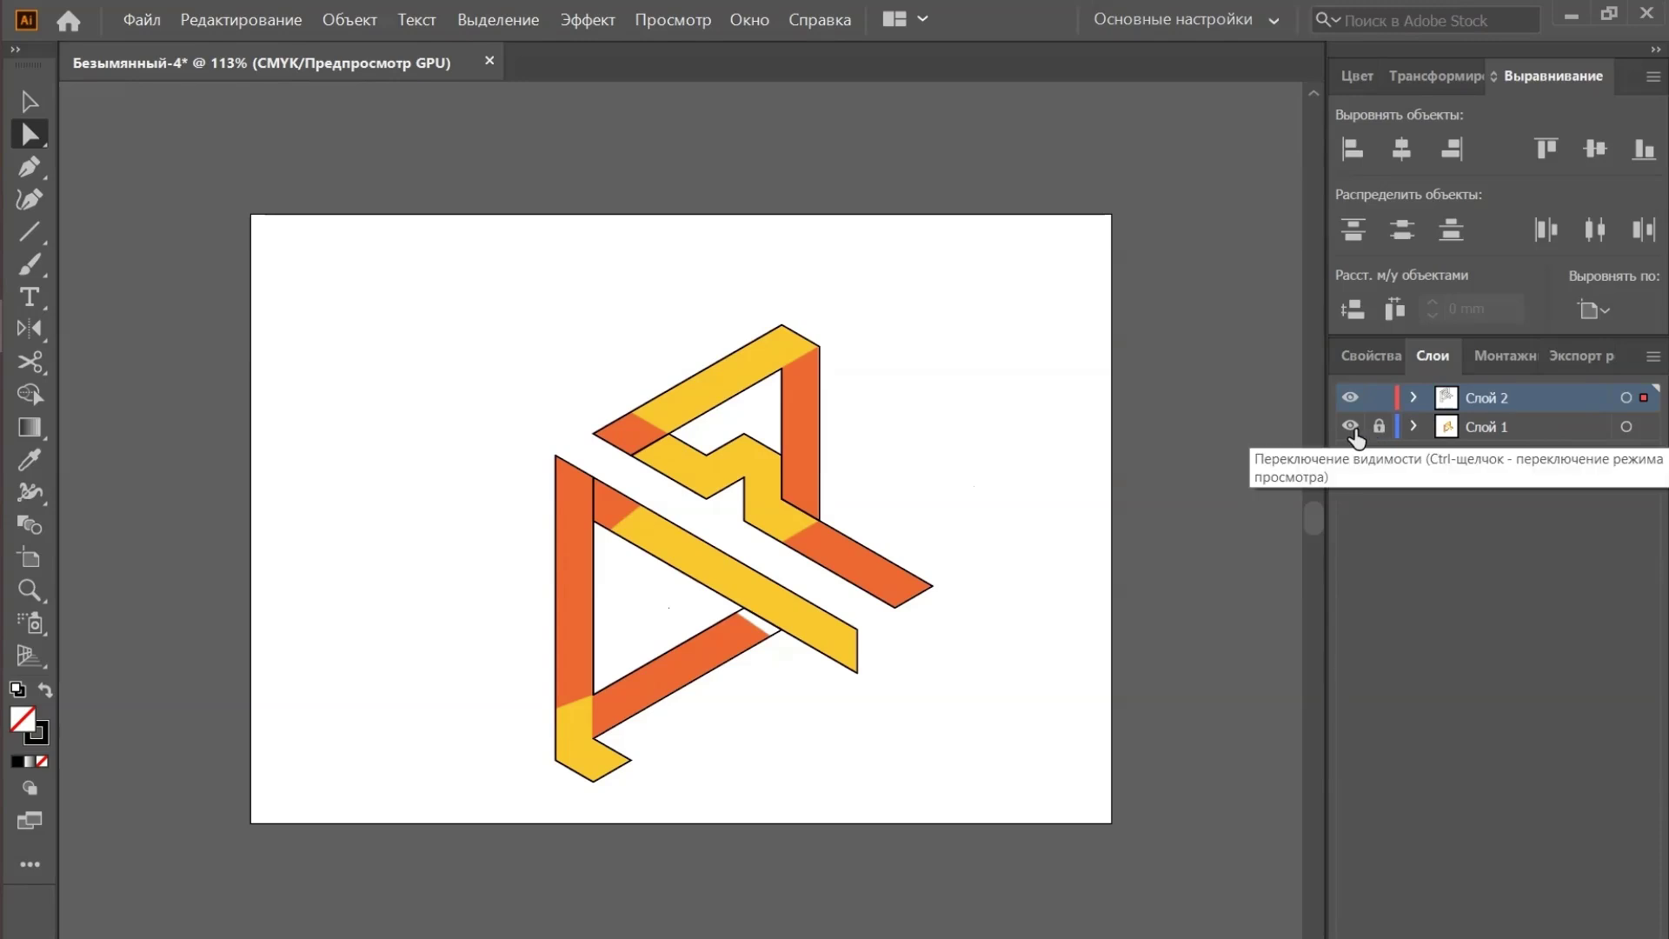
click(1351, 426)
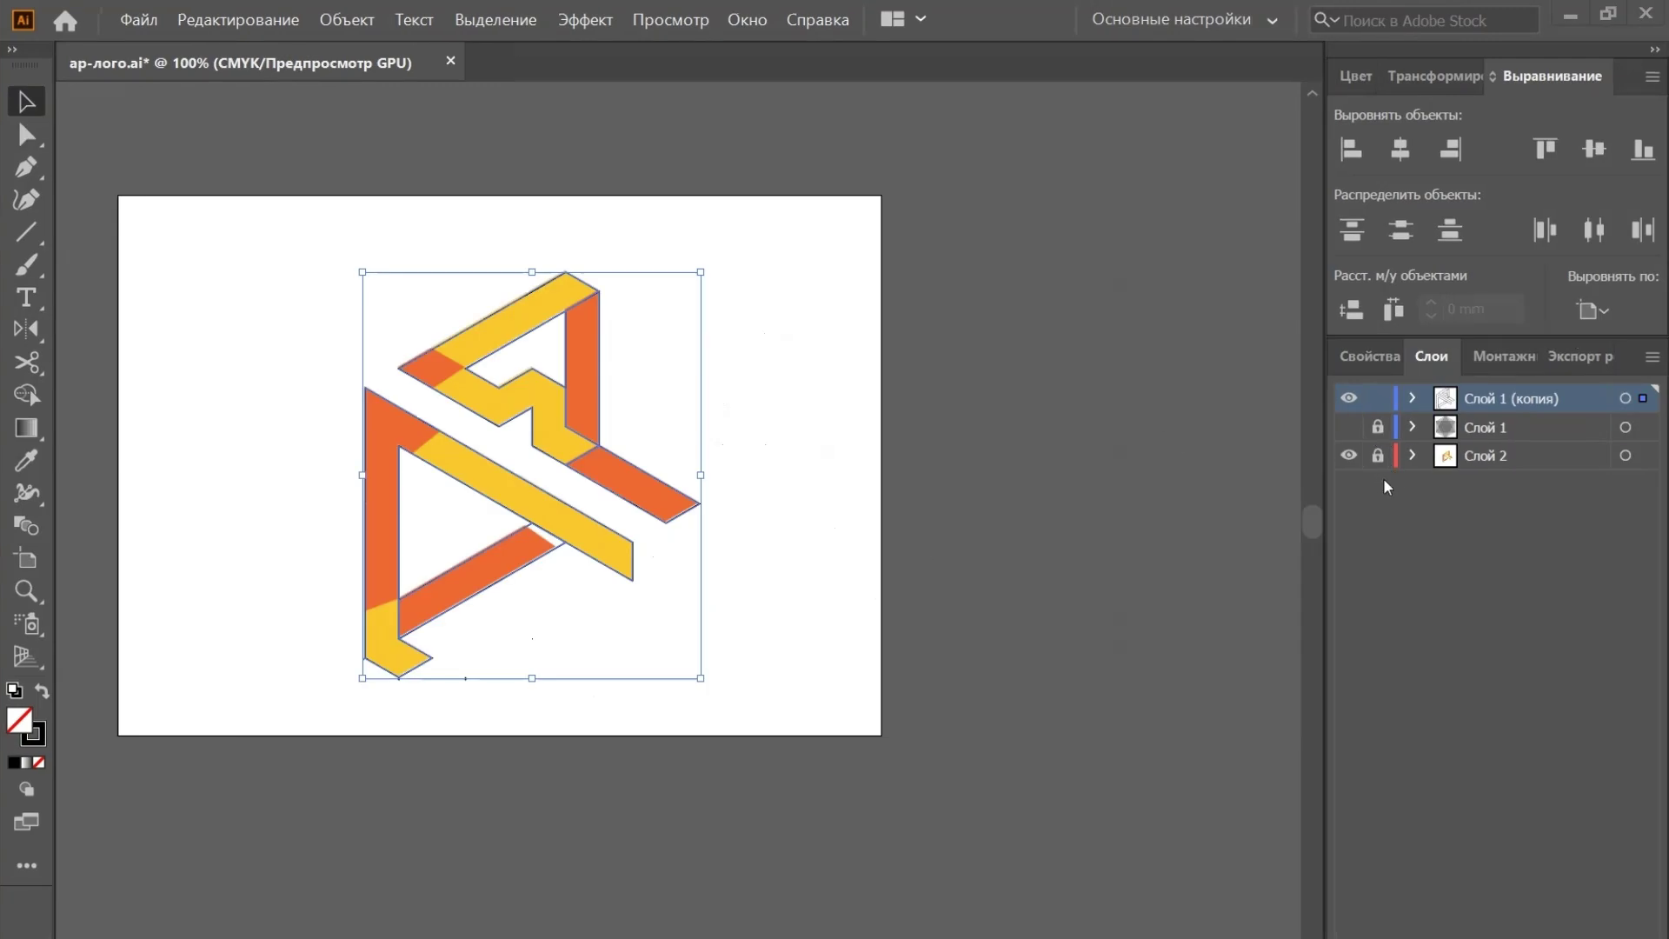
Hide the colour logo layer and ungroup the outline artwork (Разгруппировать)
click(1349, 456)
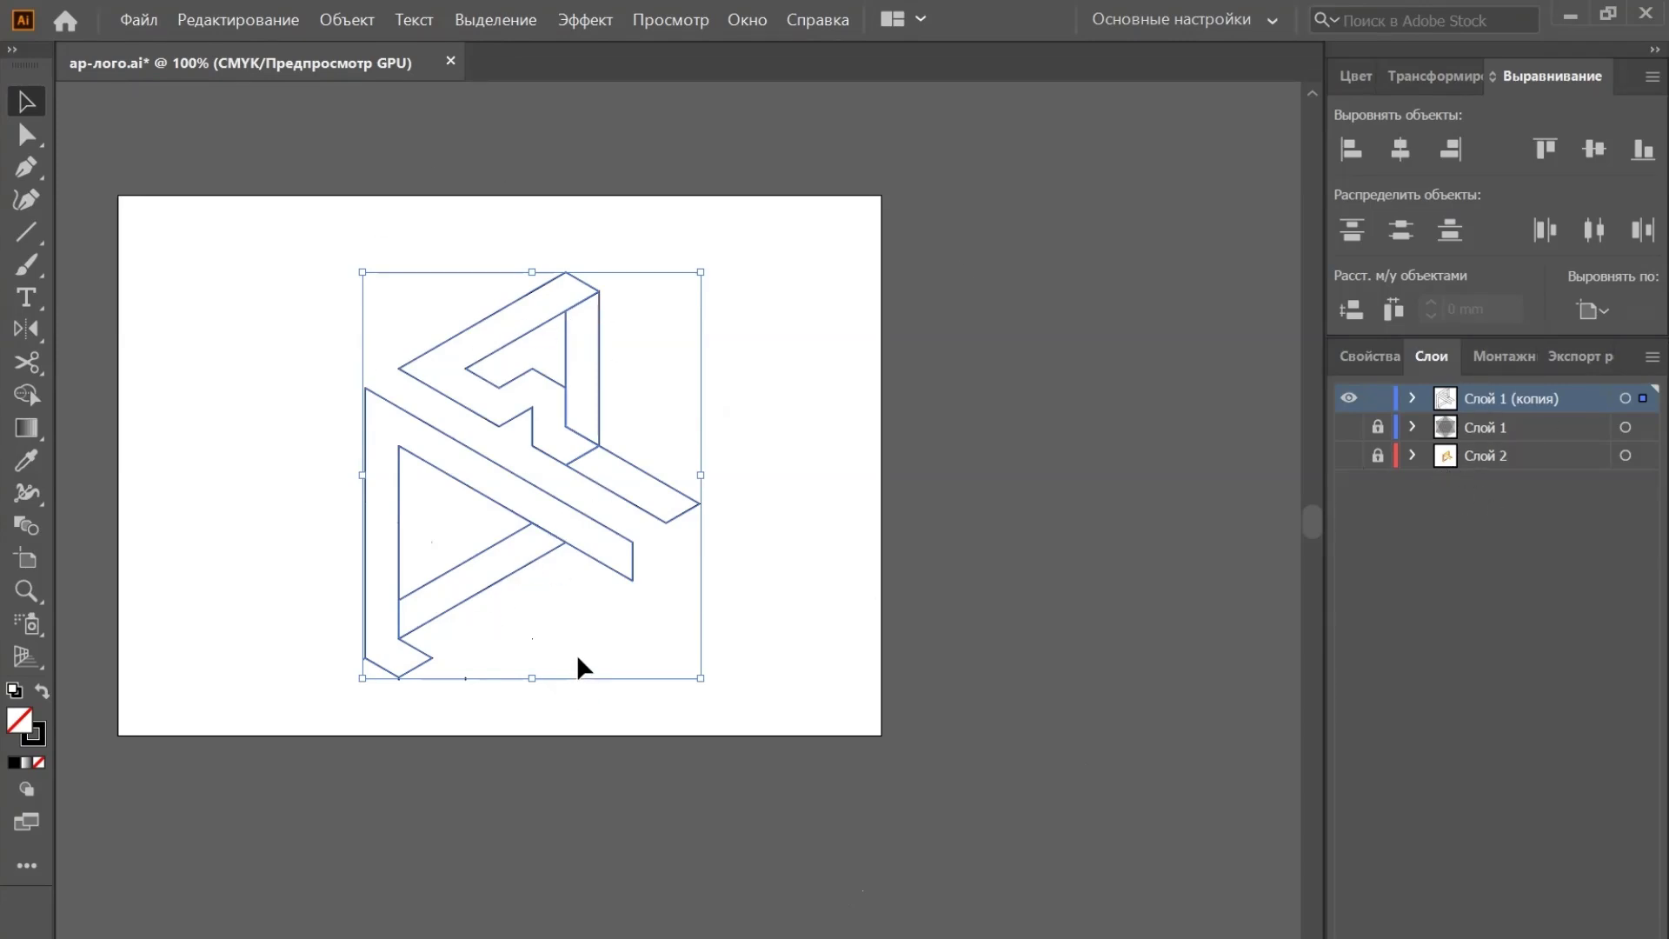
right_click(485, 398)
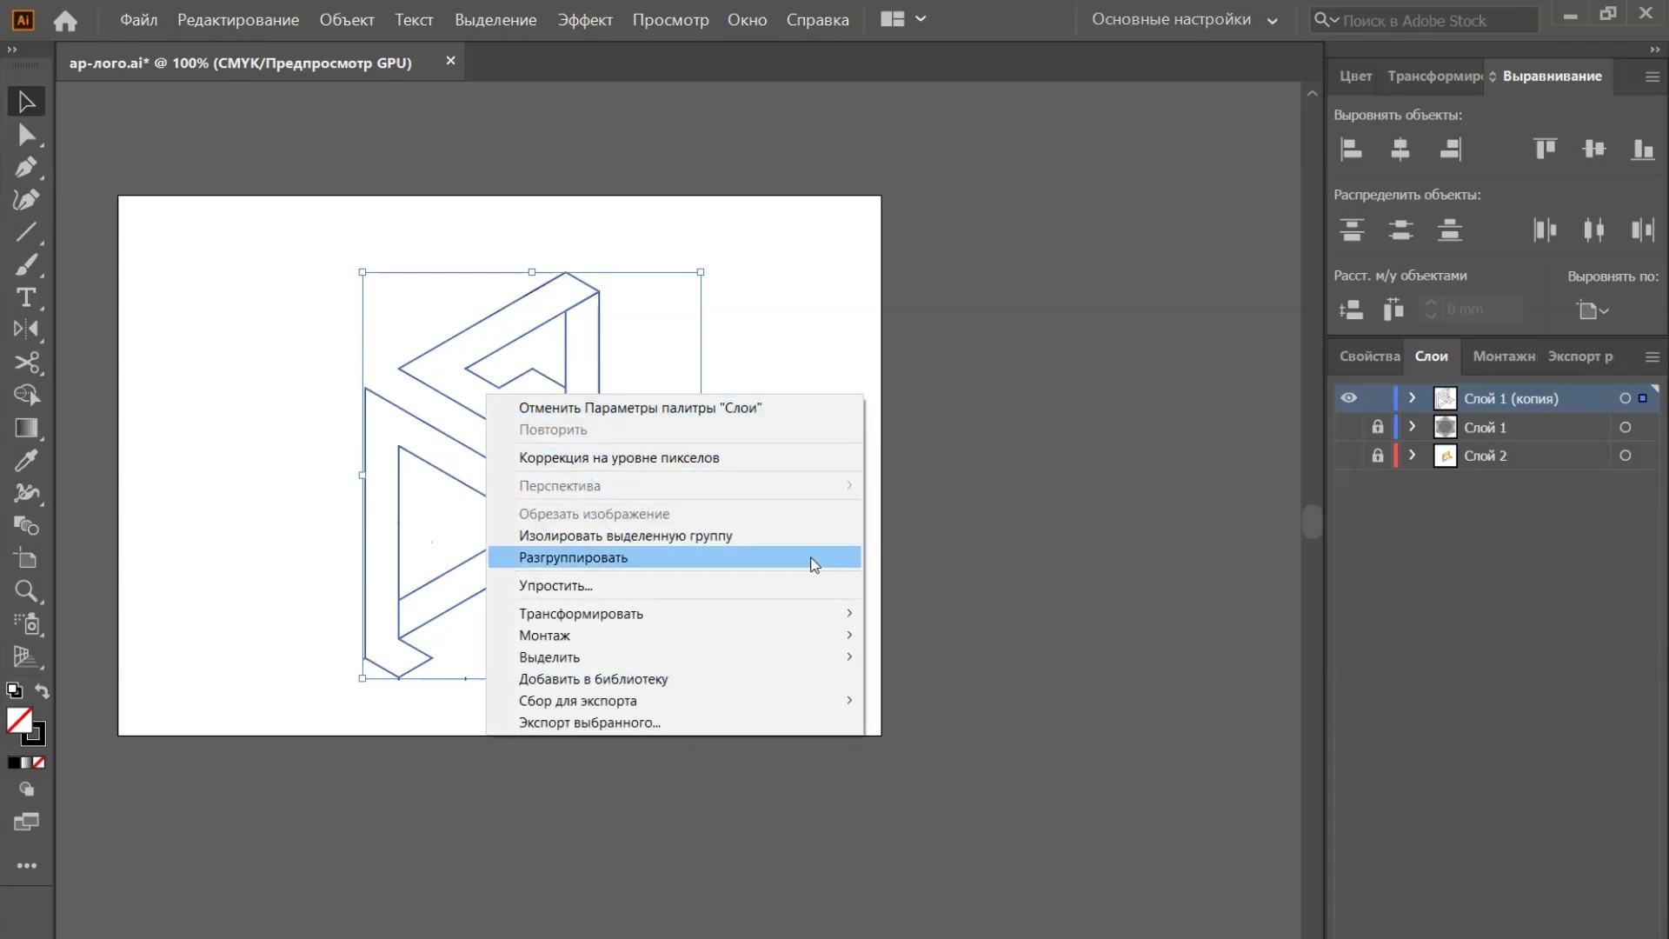
click(756, 557)
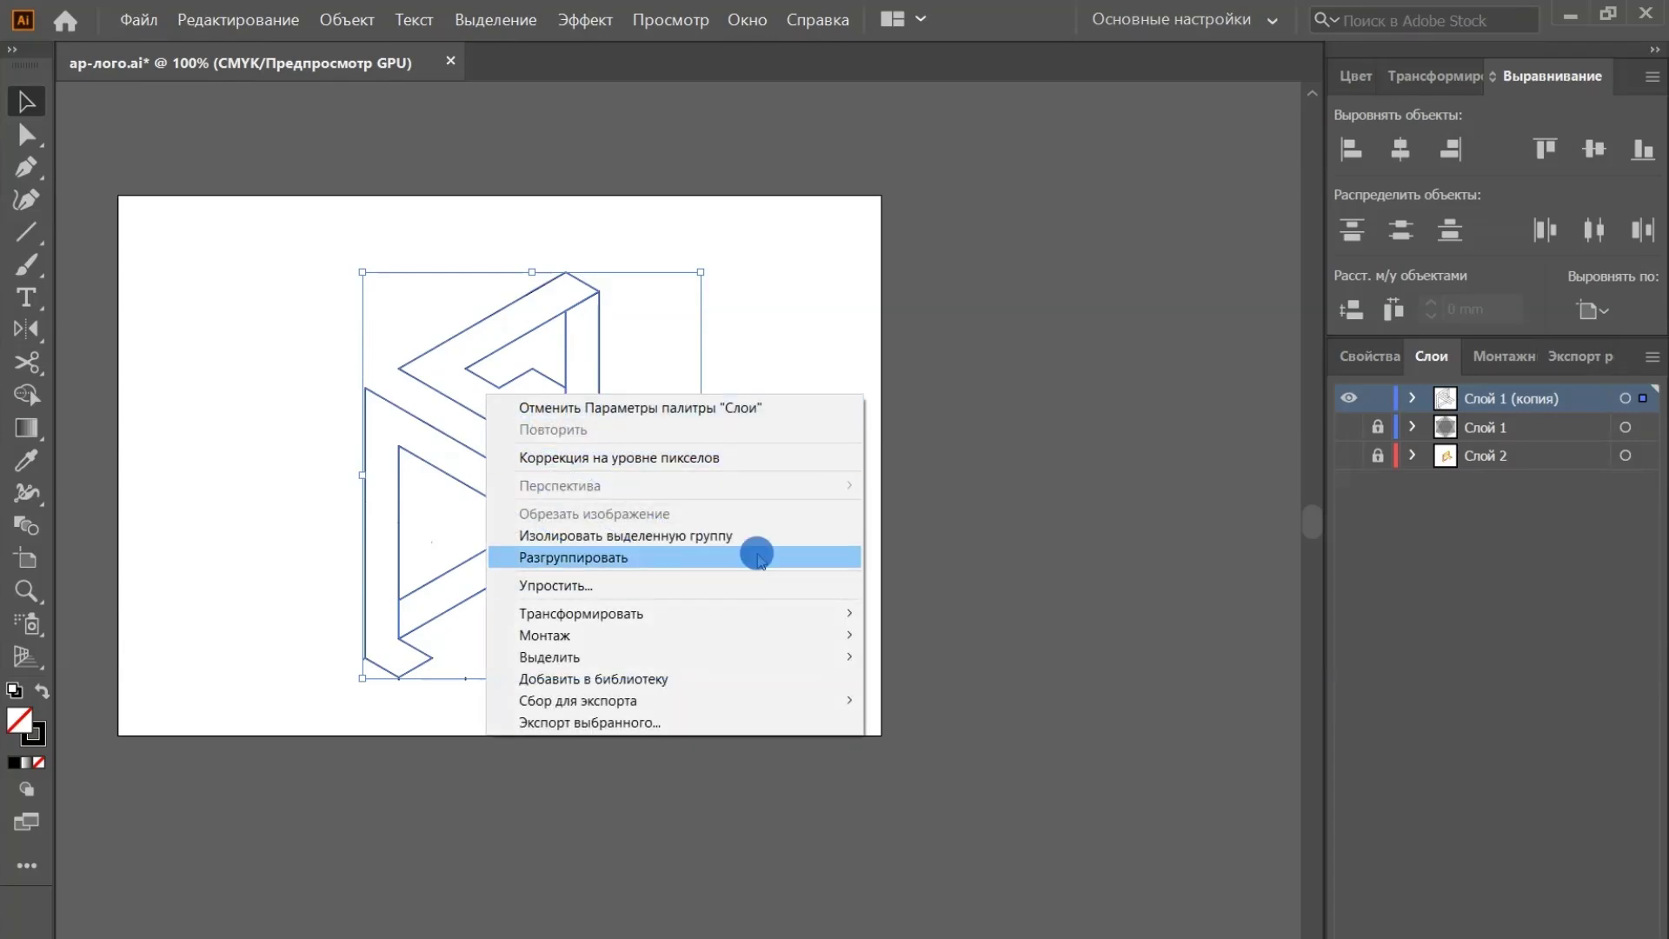
Confirm the vertical and parallelogram pieces are separate, then show and activate the colour layer
click(784, 297)
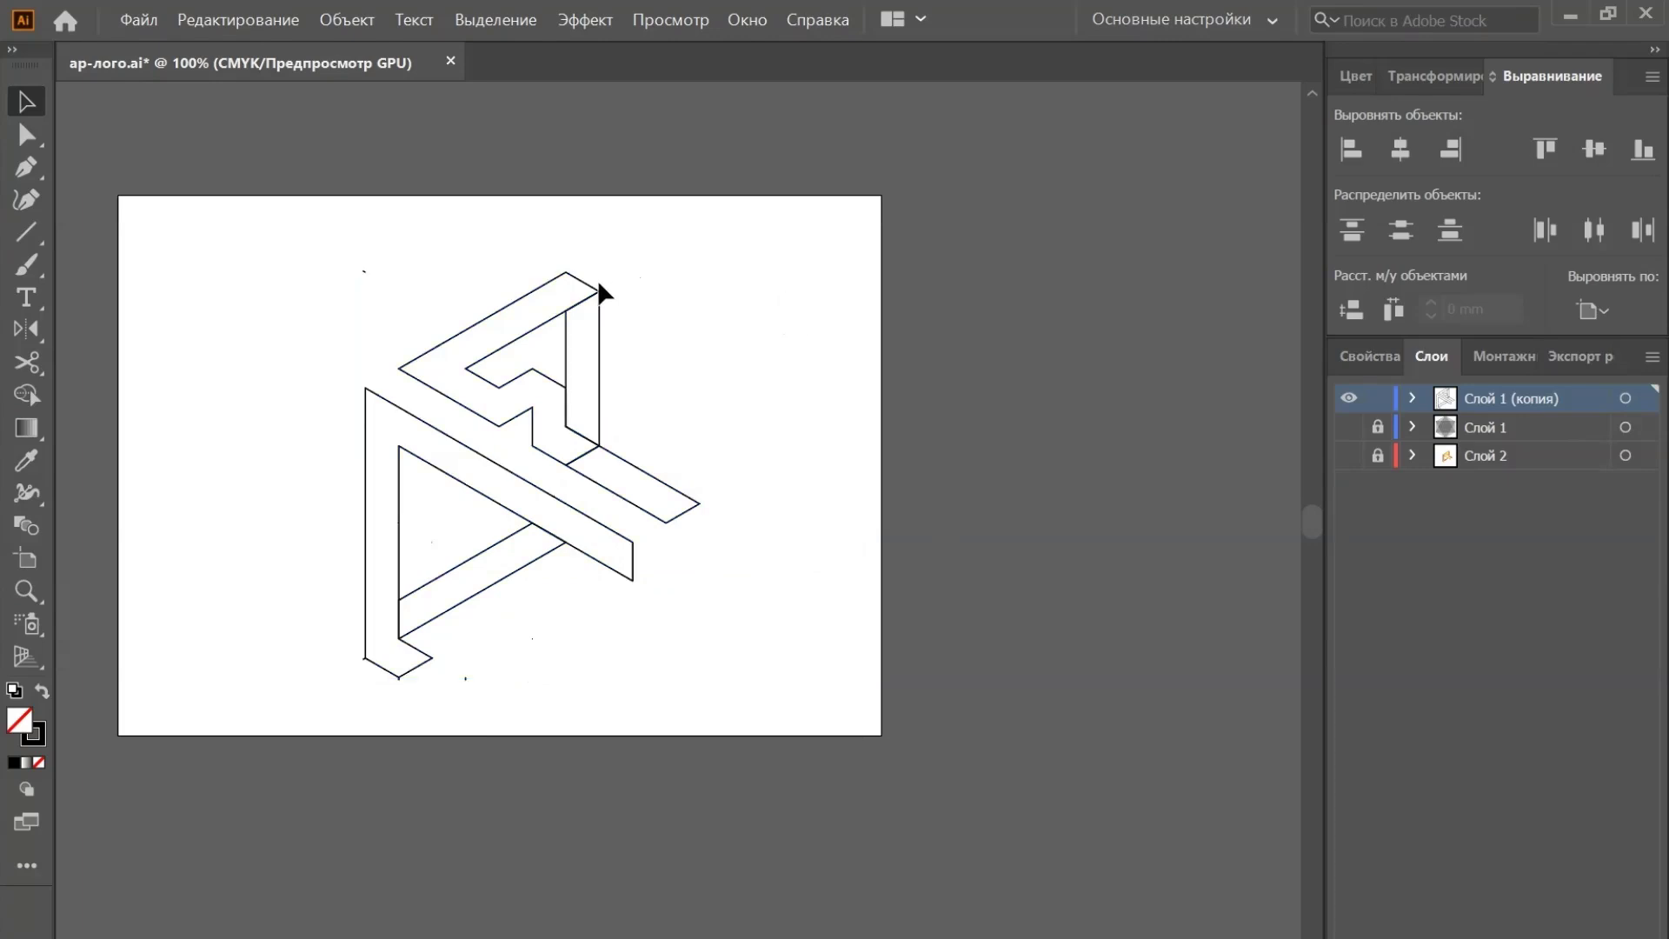
click(575, 301)
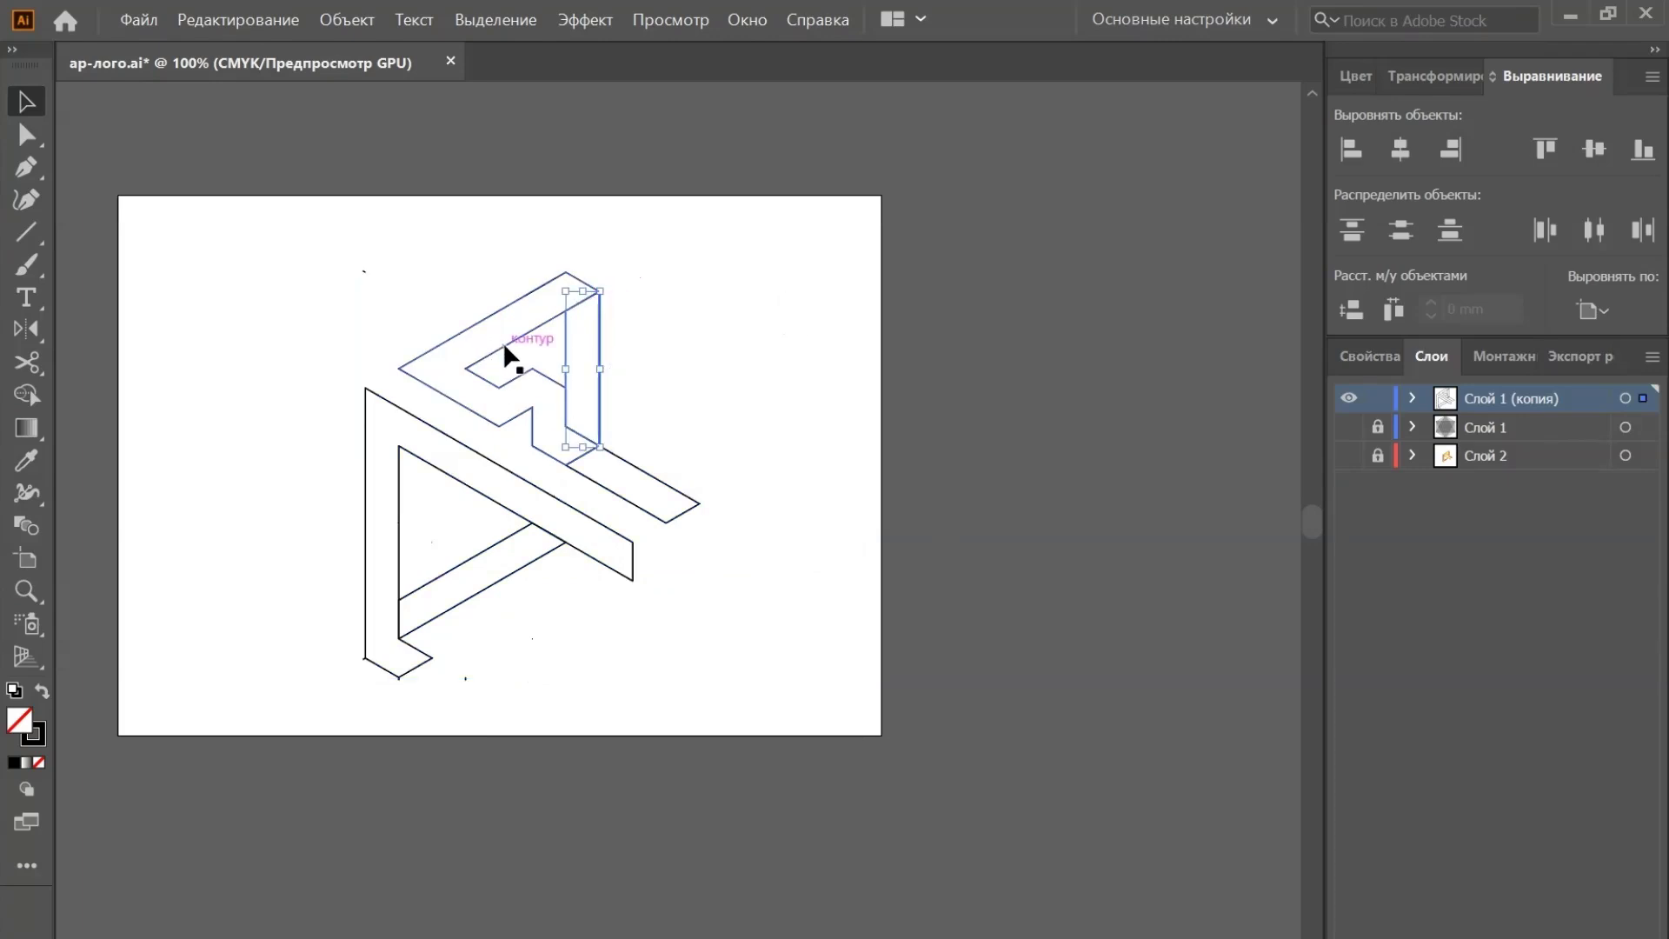
click(687, 493)
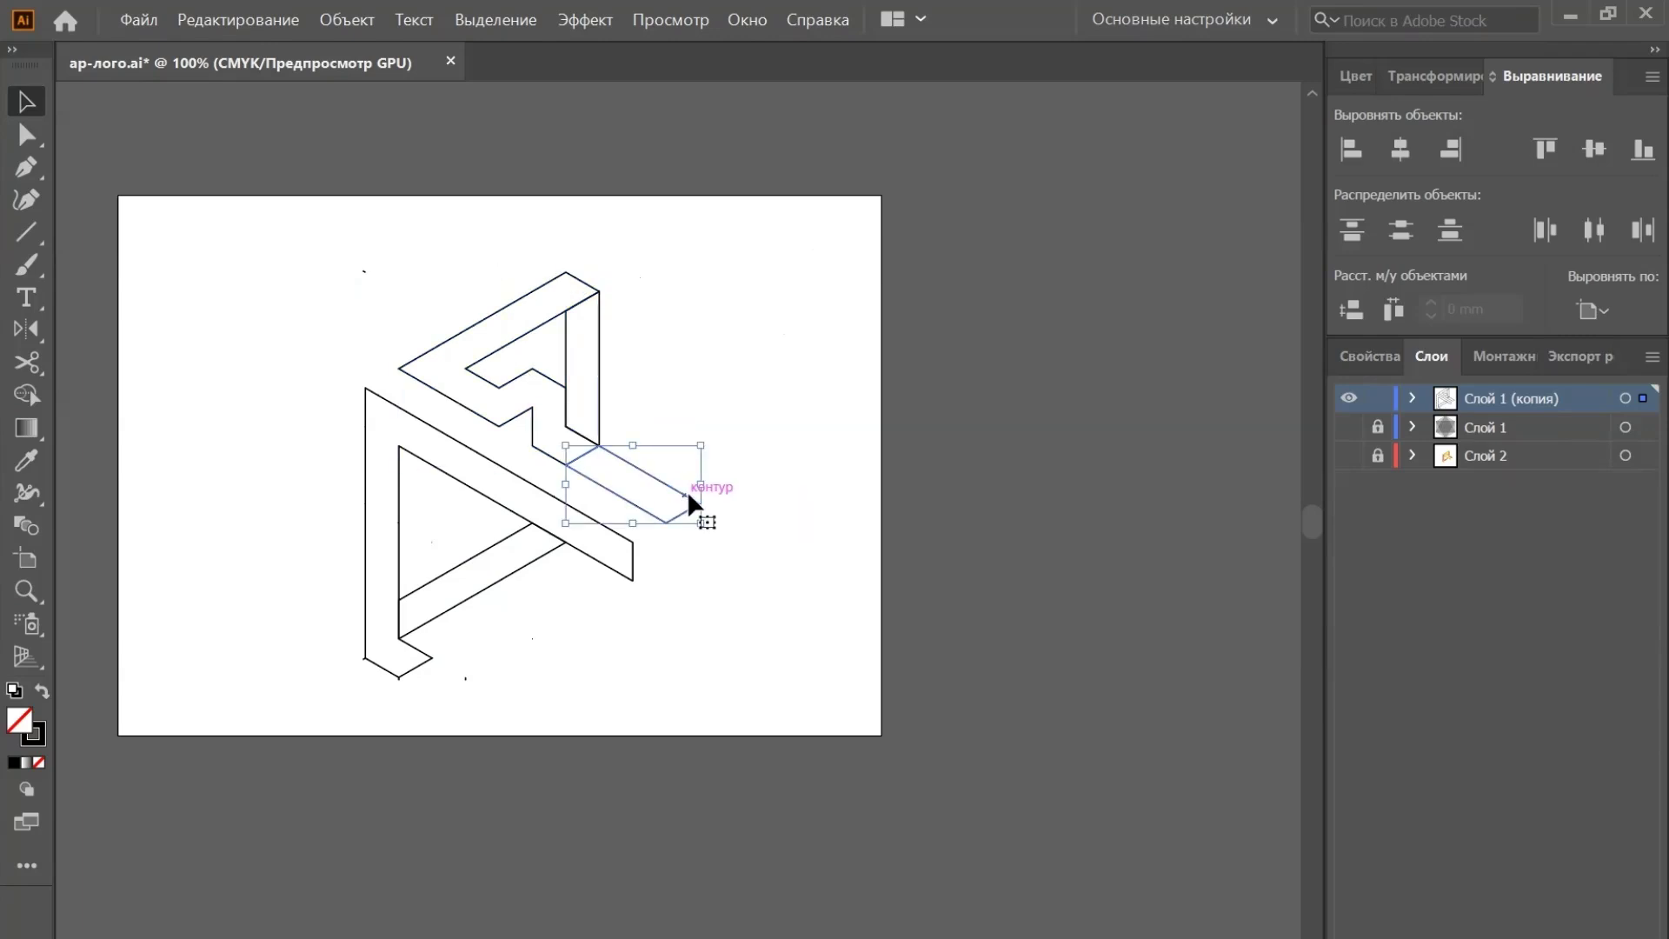
click(868, 558)
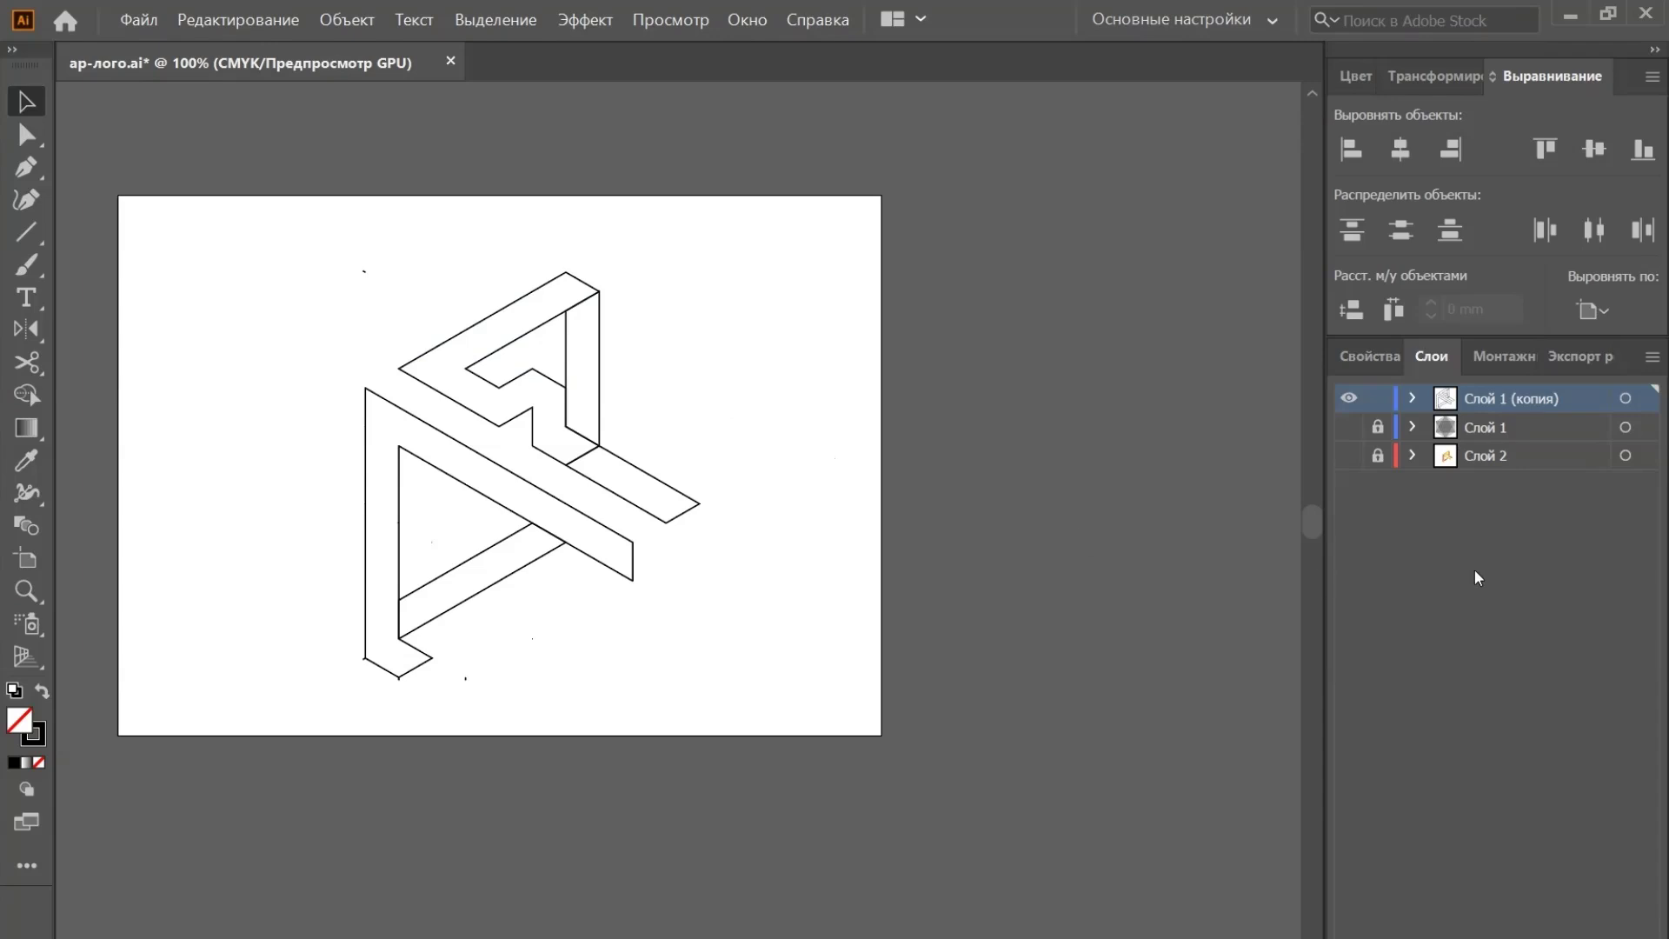
click(1347, 456)
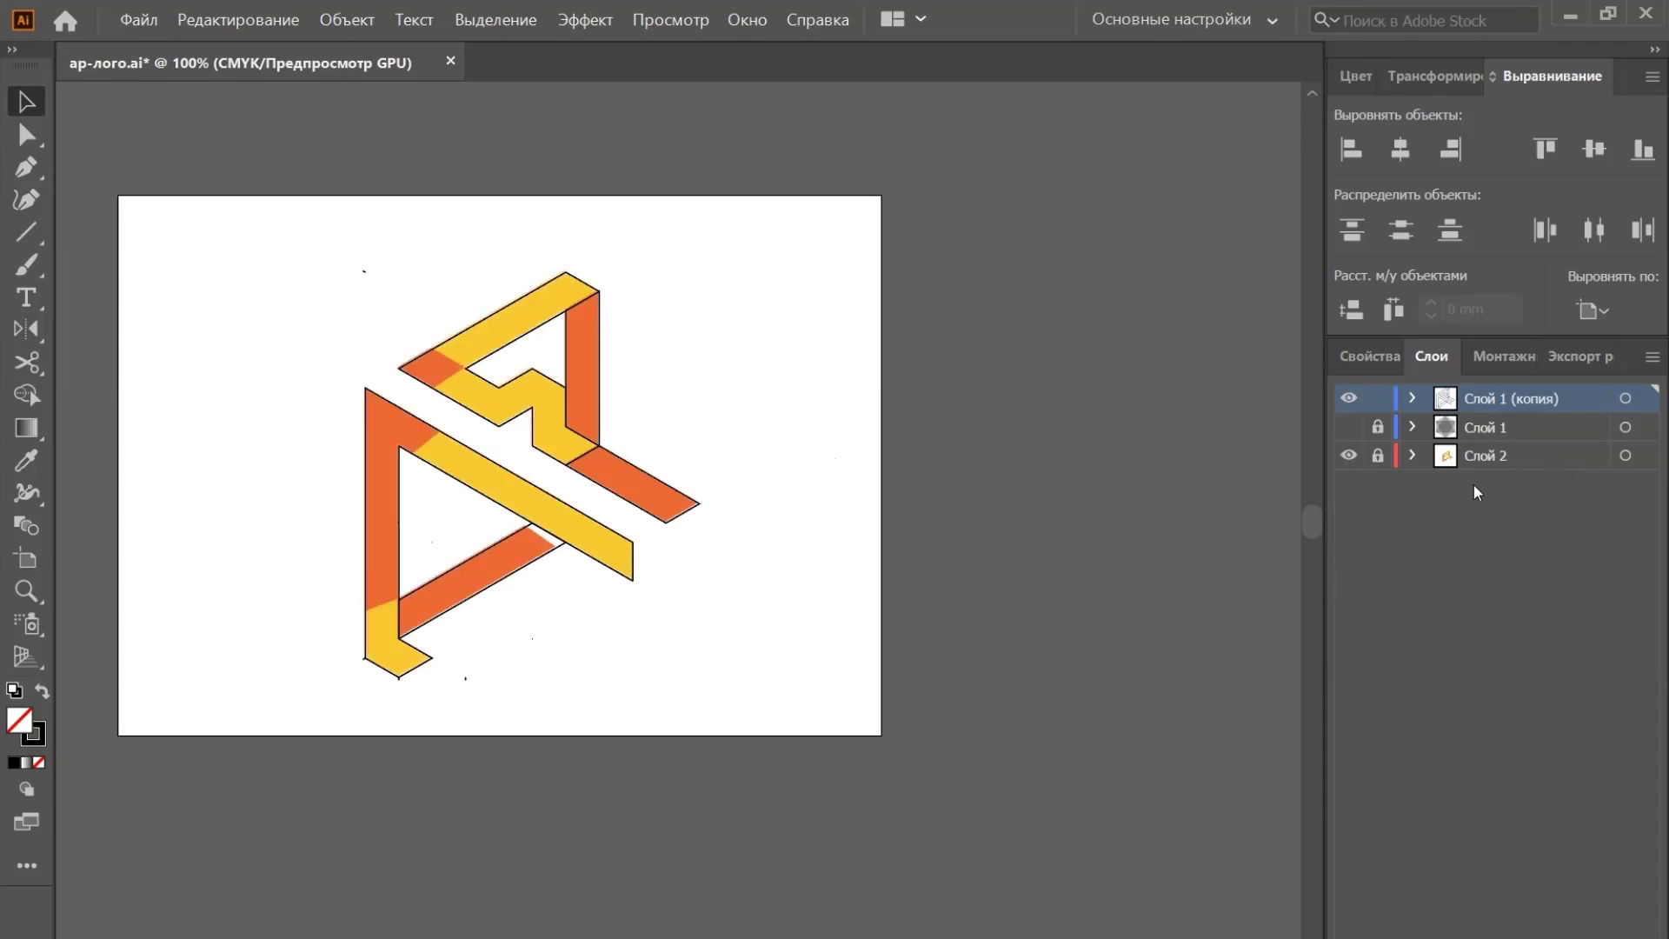
click(1497, 456)
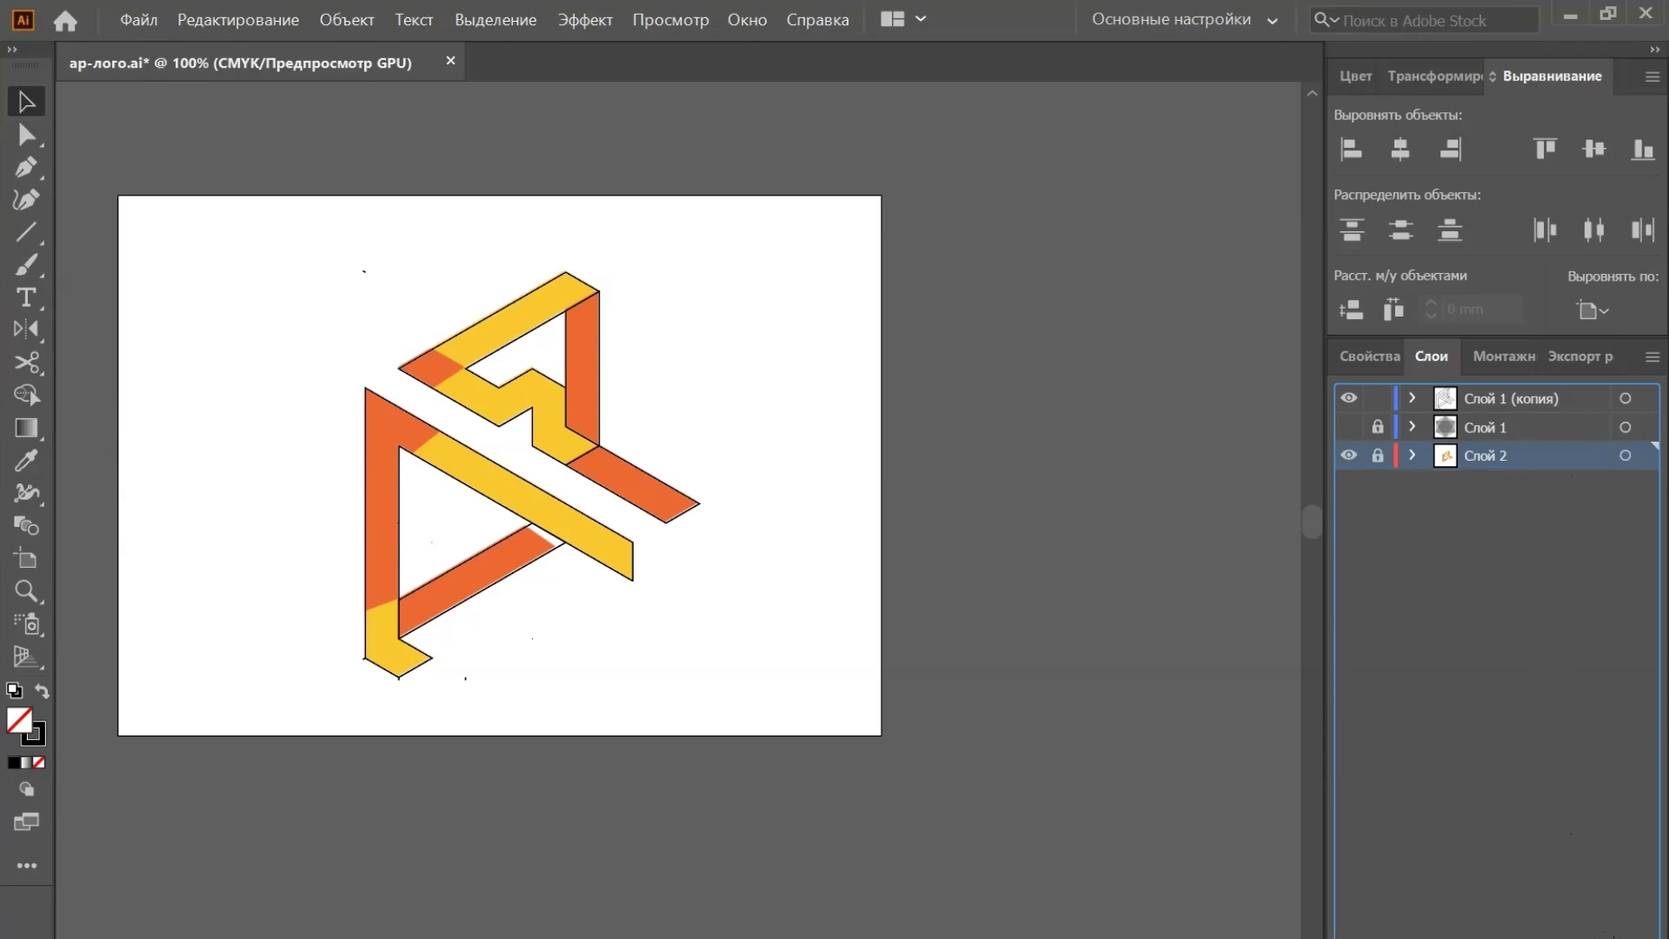
Duplicate the colour logo layer, hide the original, and unlock the Слой 2 (копия) copy
key(ctrl+z)
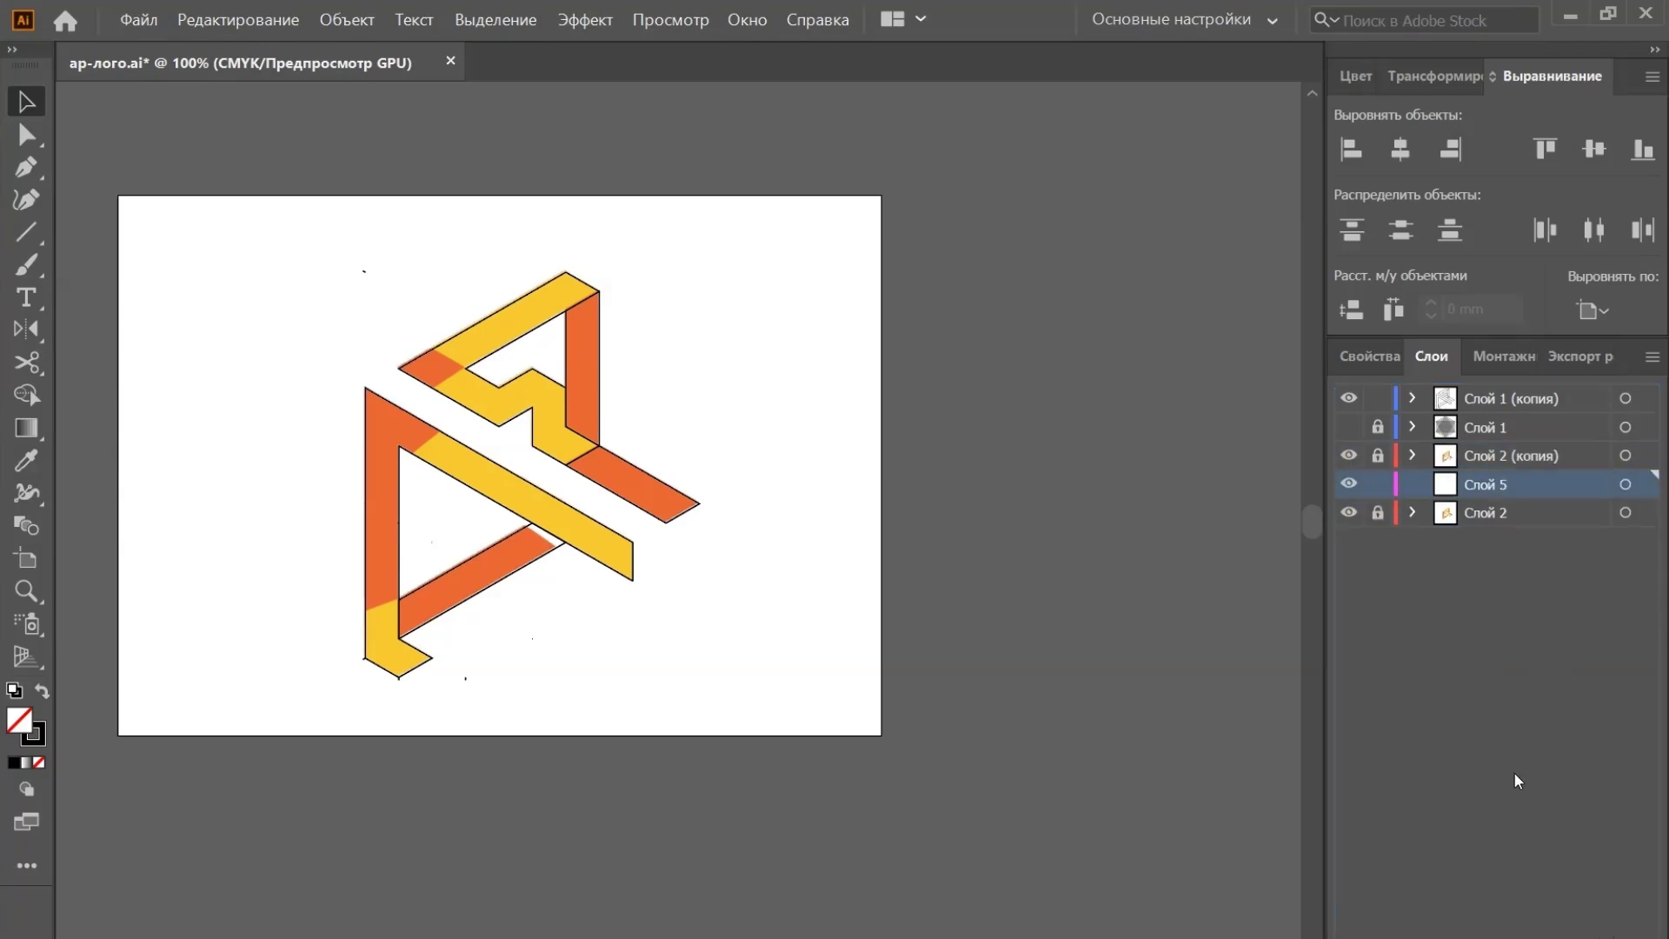
key(ctrl+z)
click(1348, 484)
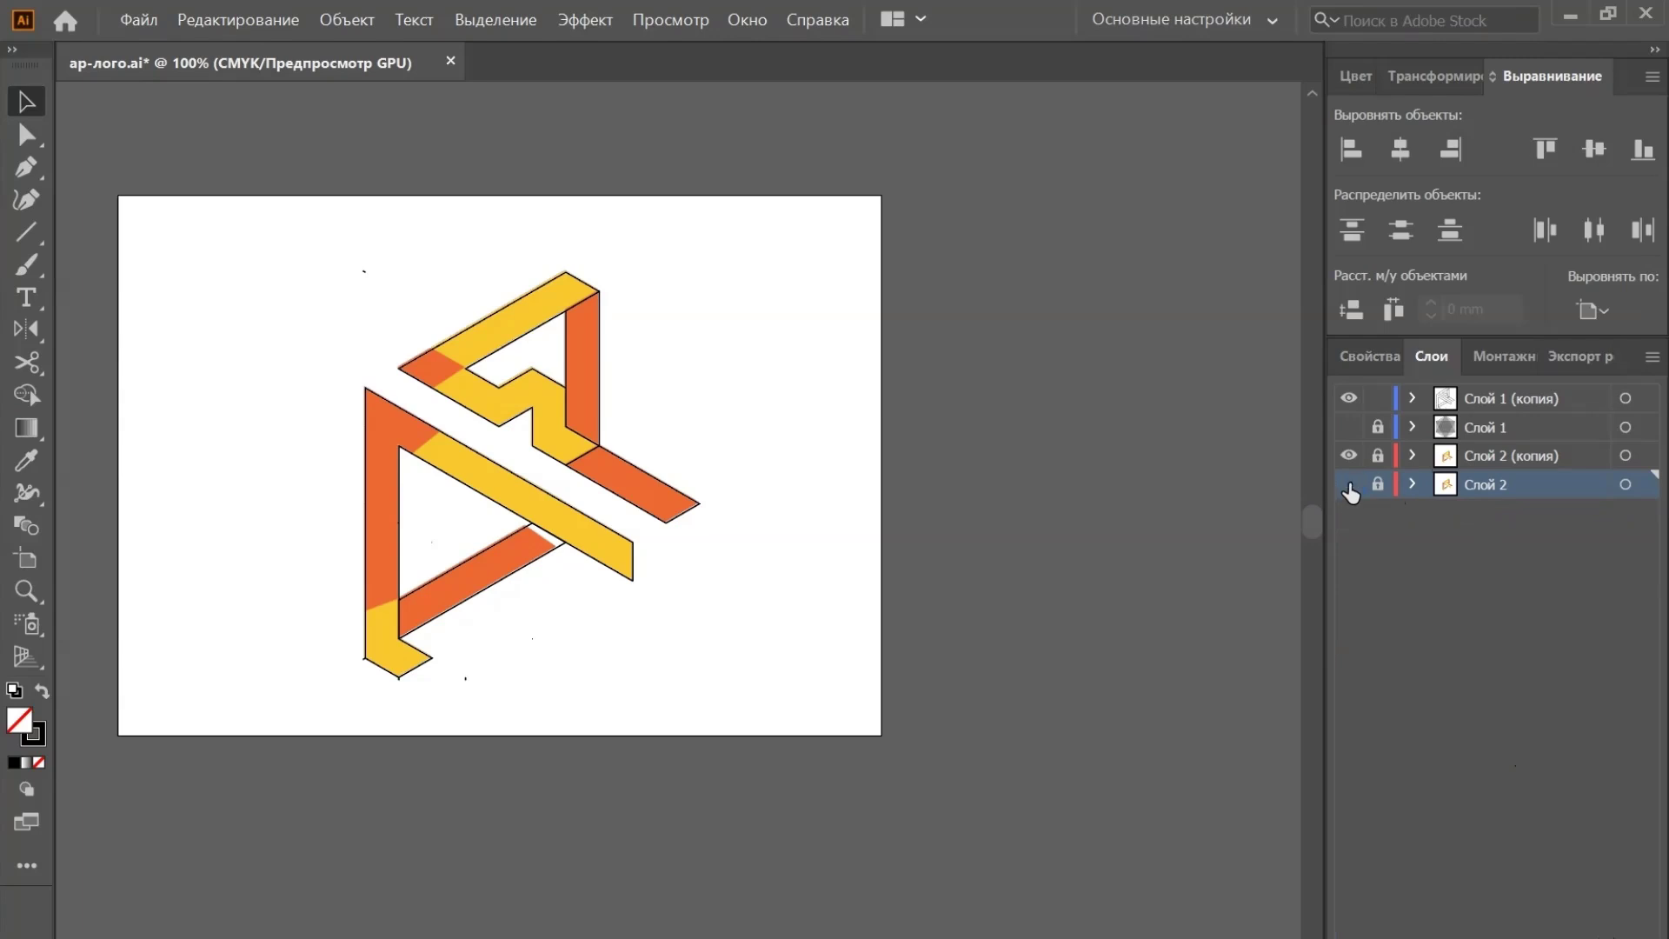
click(1361, 457)
click(1376, 457)
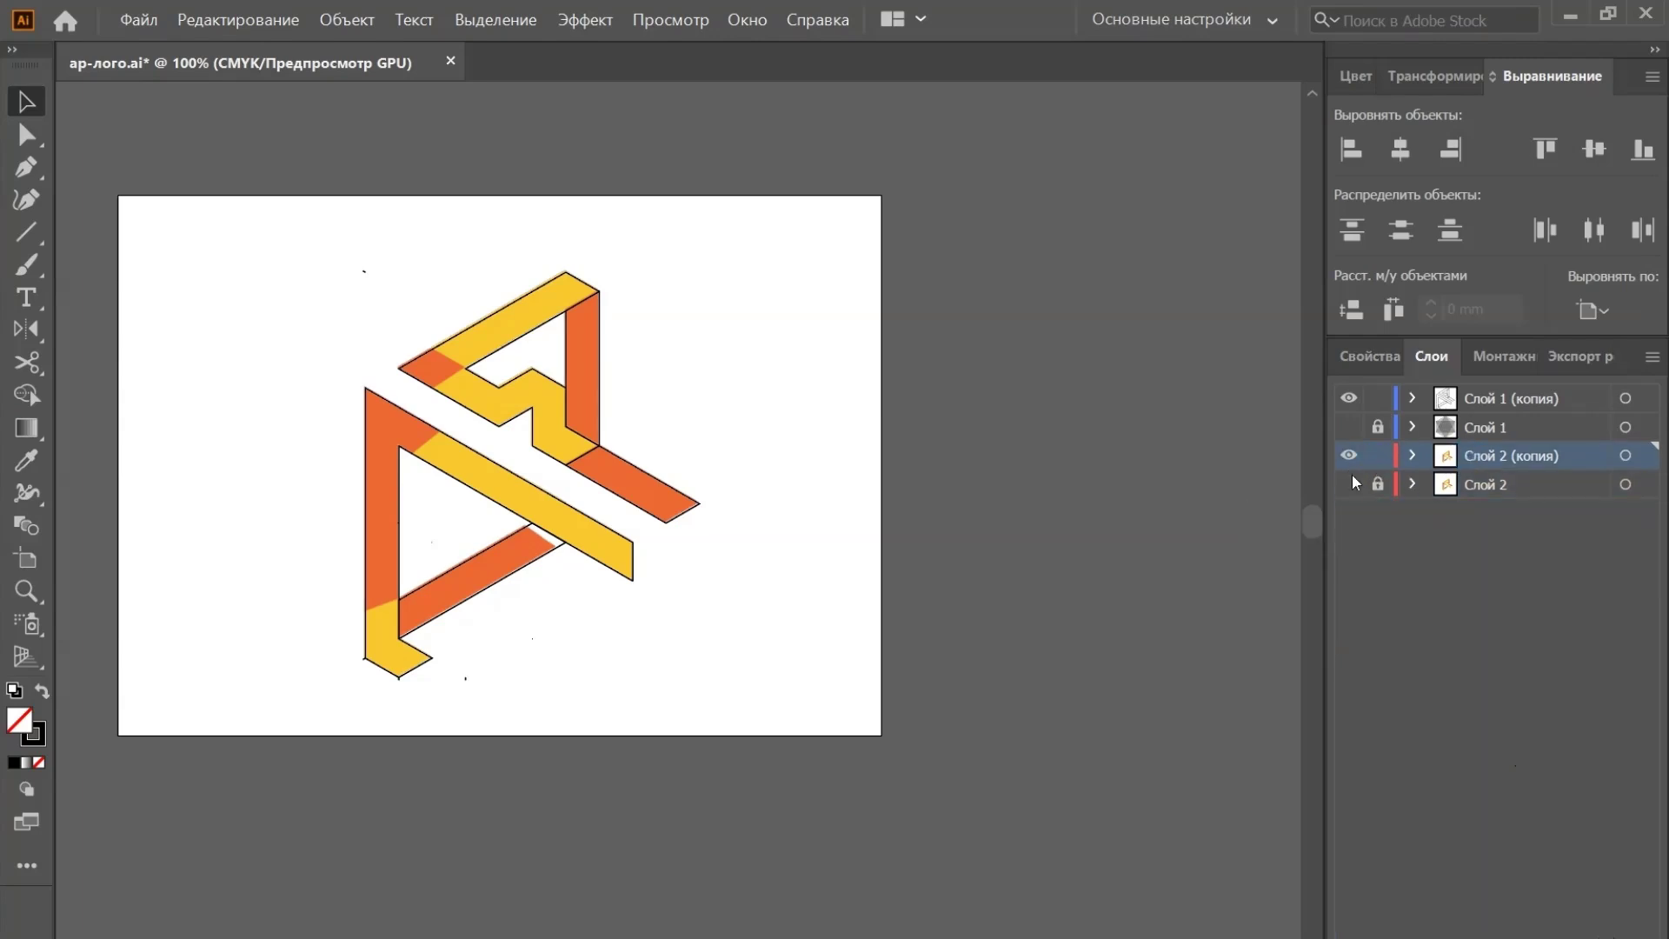
Move the copied colour logo beside the artboard and lock its layer
click(522, 521)
drag(775, 566, 1348, 475)
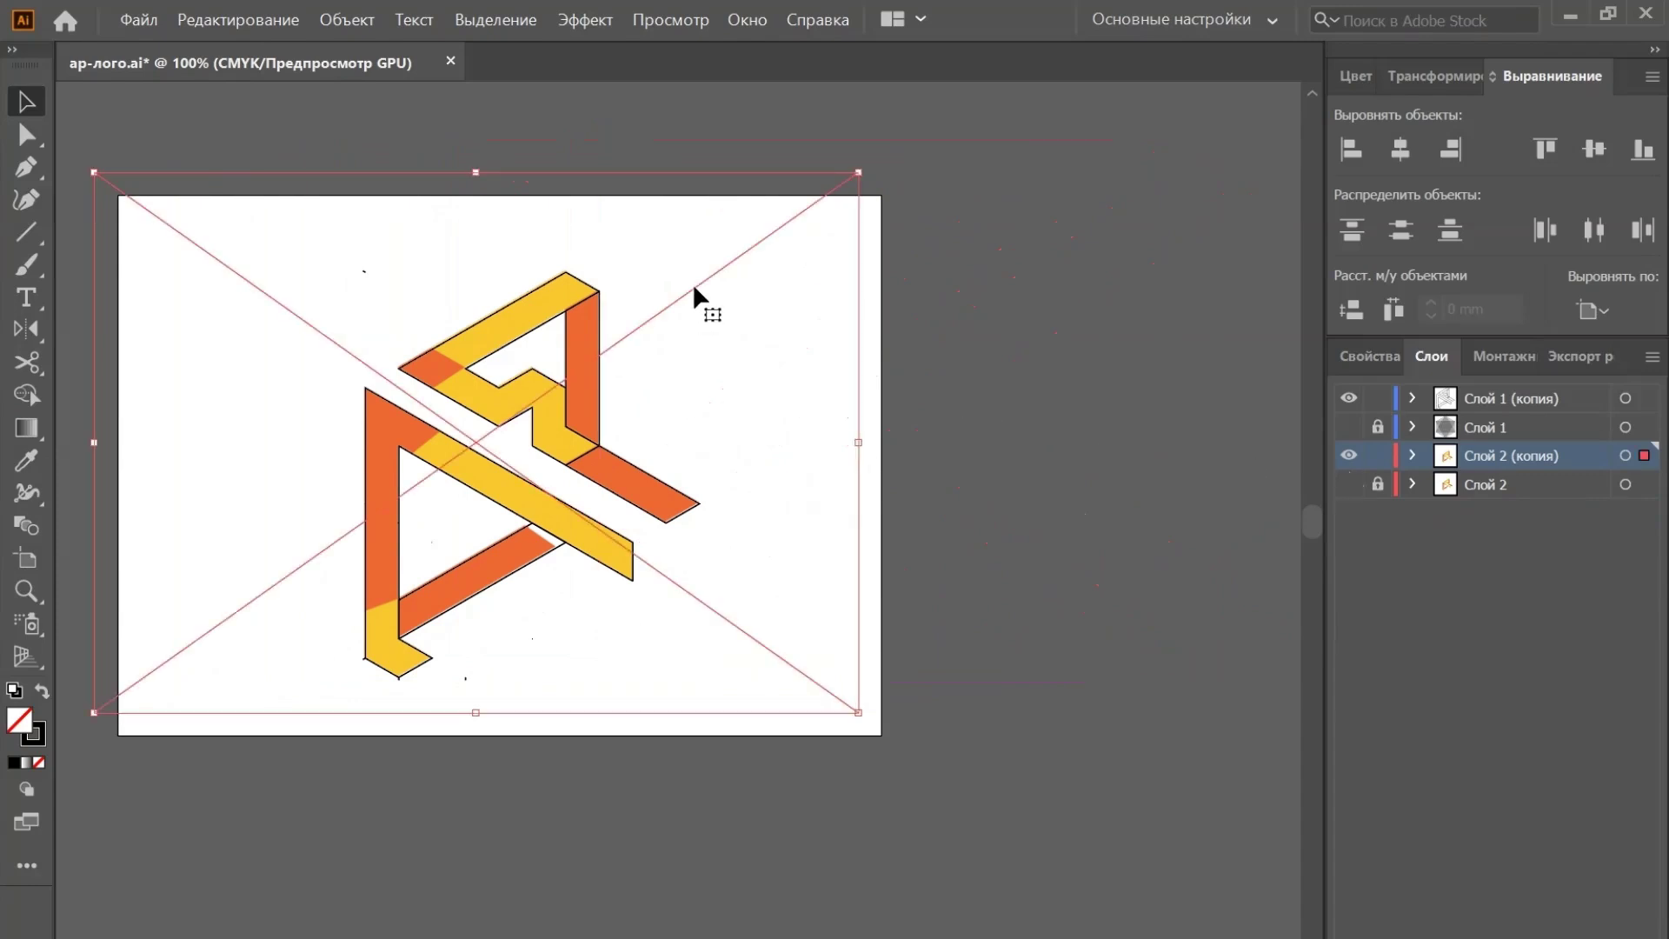
drag(693, 287, 985, 310)
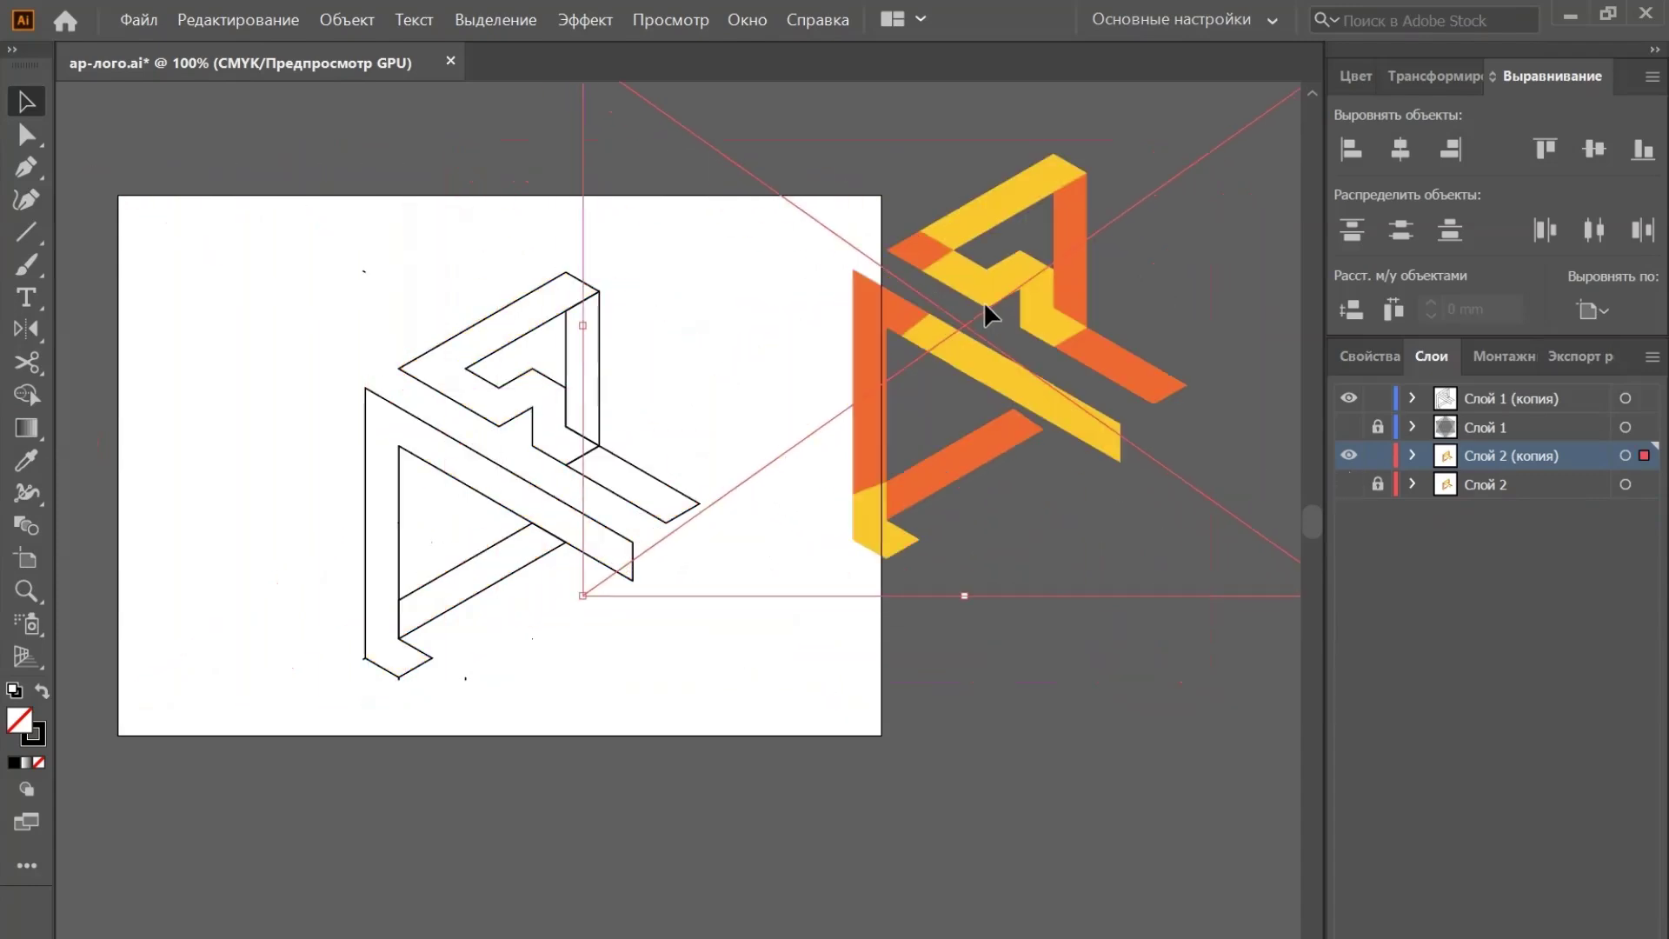
drag(934, 549, 745, 641)
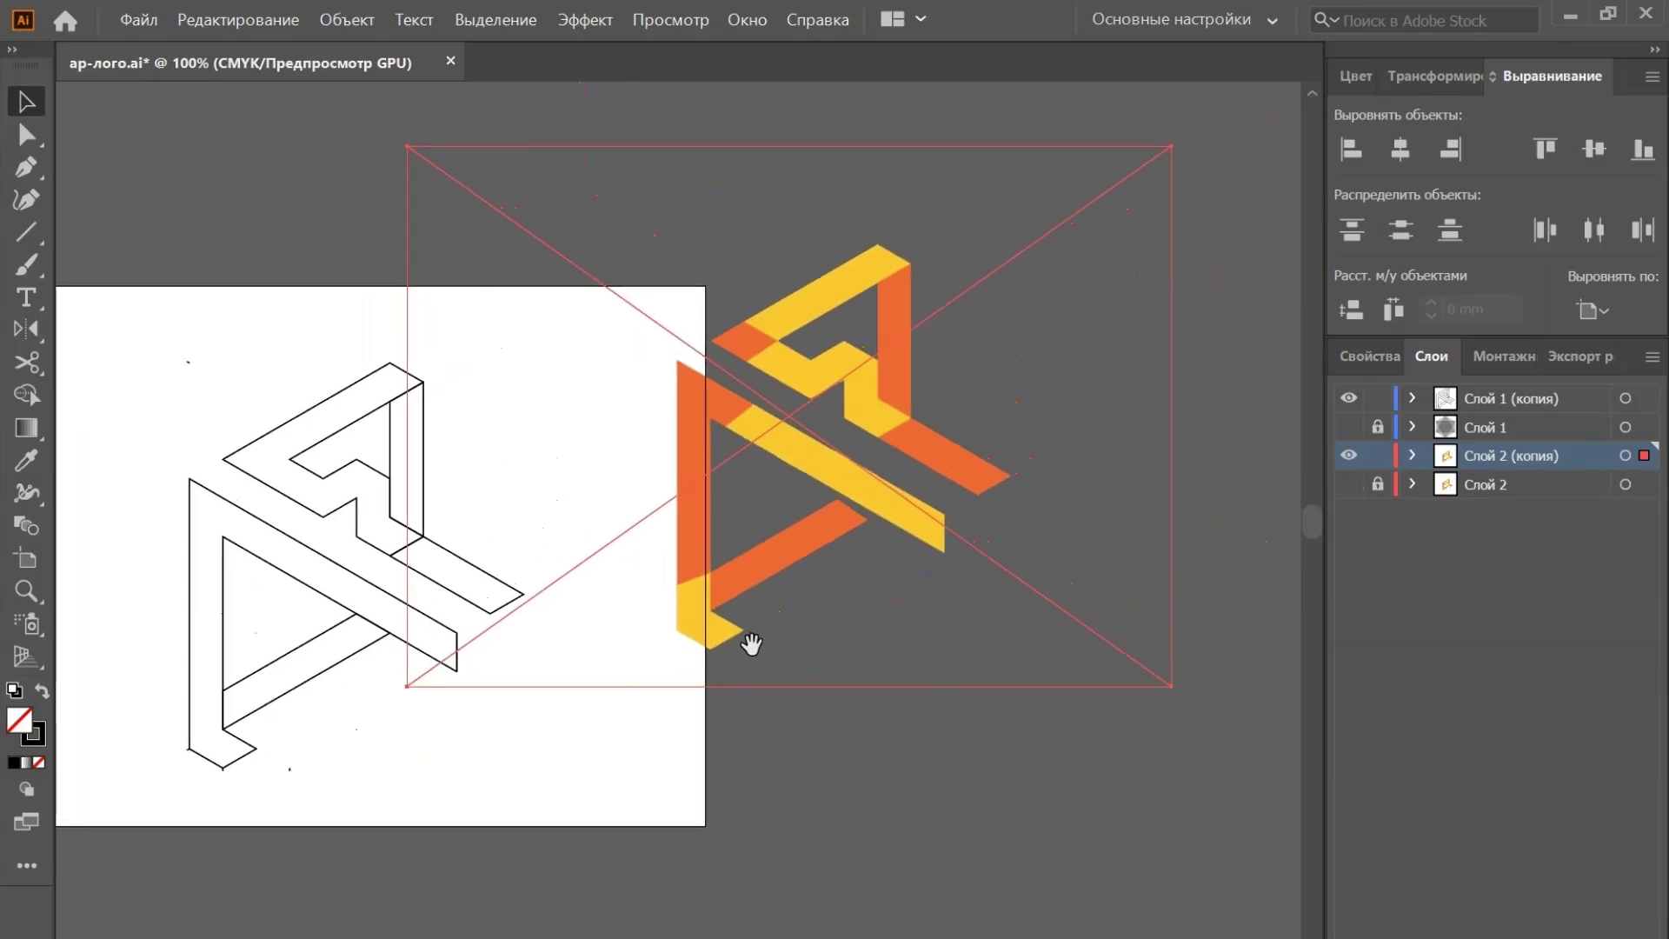
mouse_move(772, 352)
mouse_down()
mouse_move(870, 329)
mouse_move(901, 300)
mouse_up()
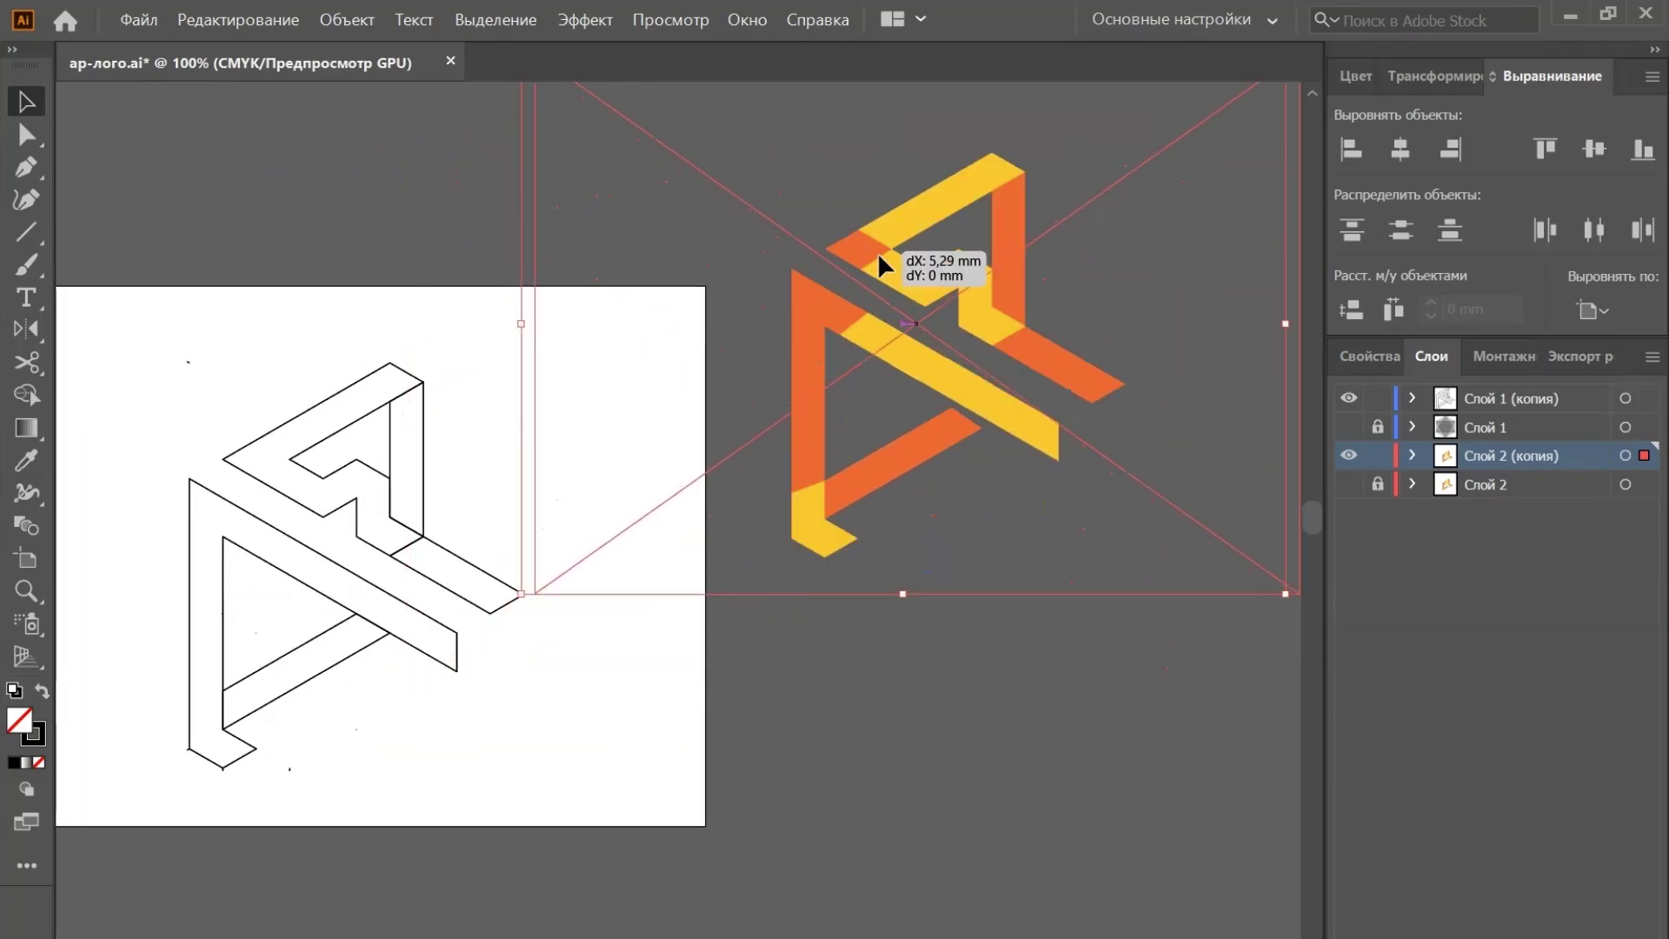
click(940, 798)
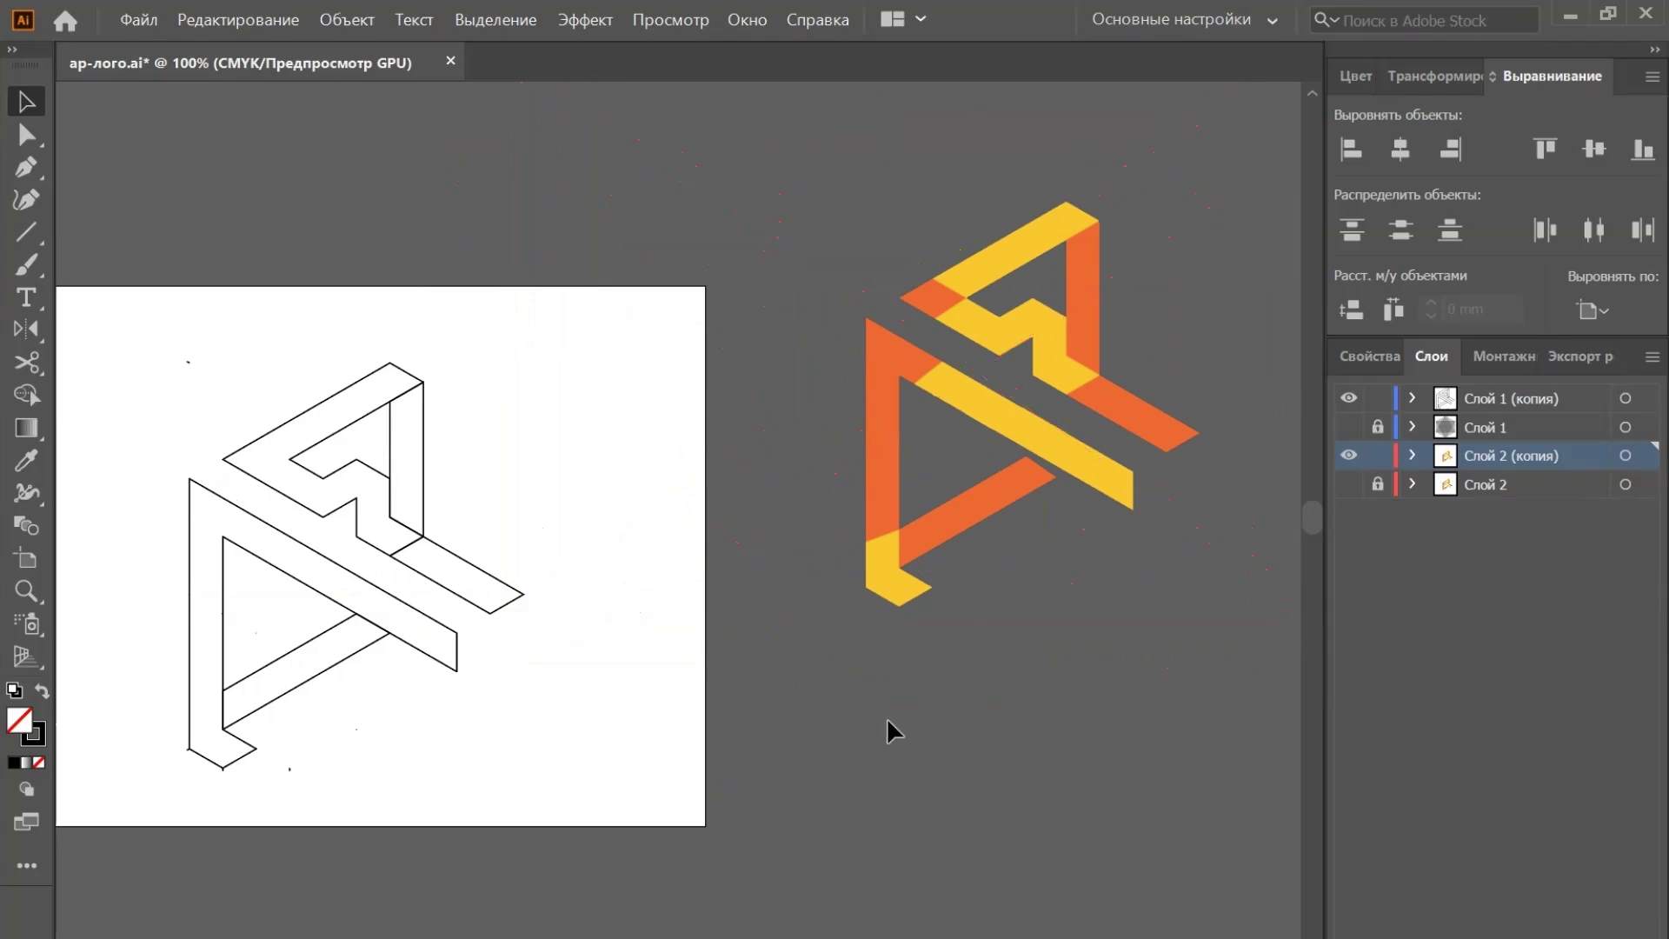
click(1378, 456)
Activate the outline copy layer and add a new empty layer on top
drag(553, 614, 690, 564)
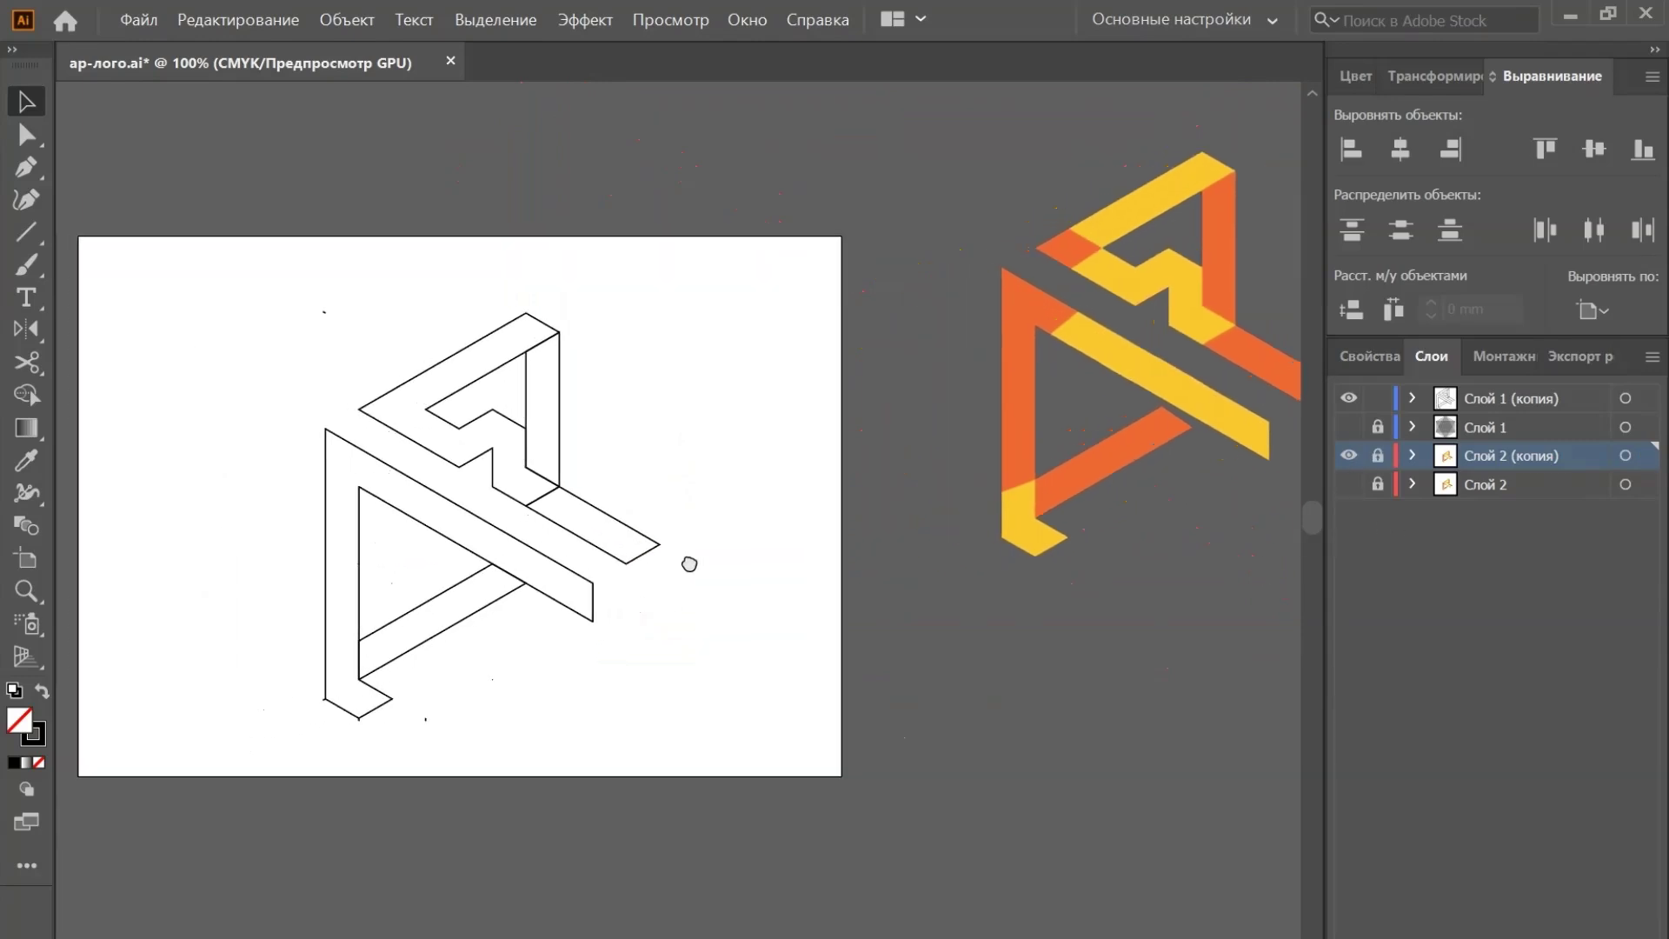
click(1524, 400)
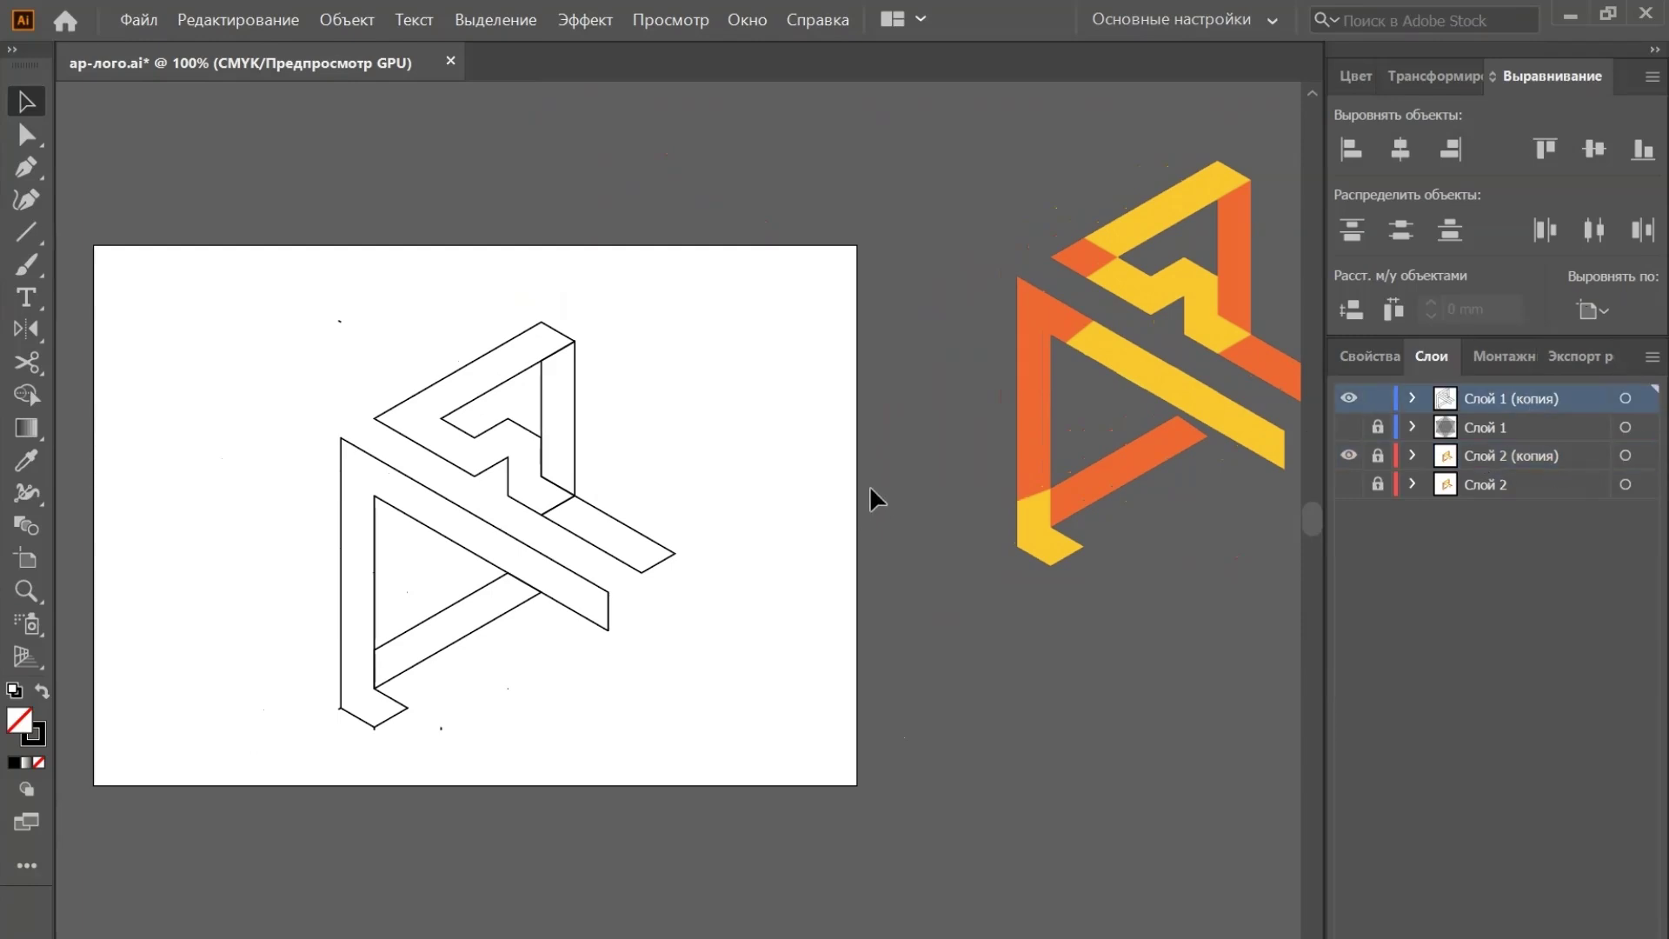
key(ctrl+l)
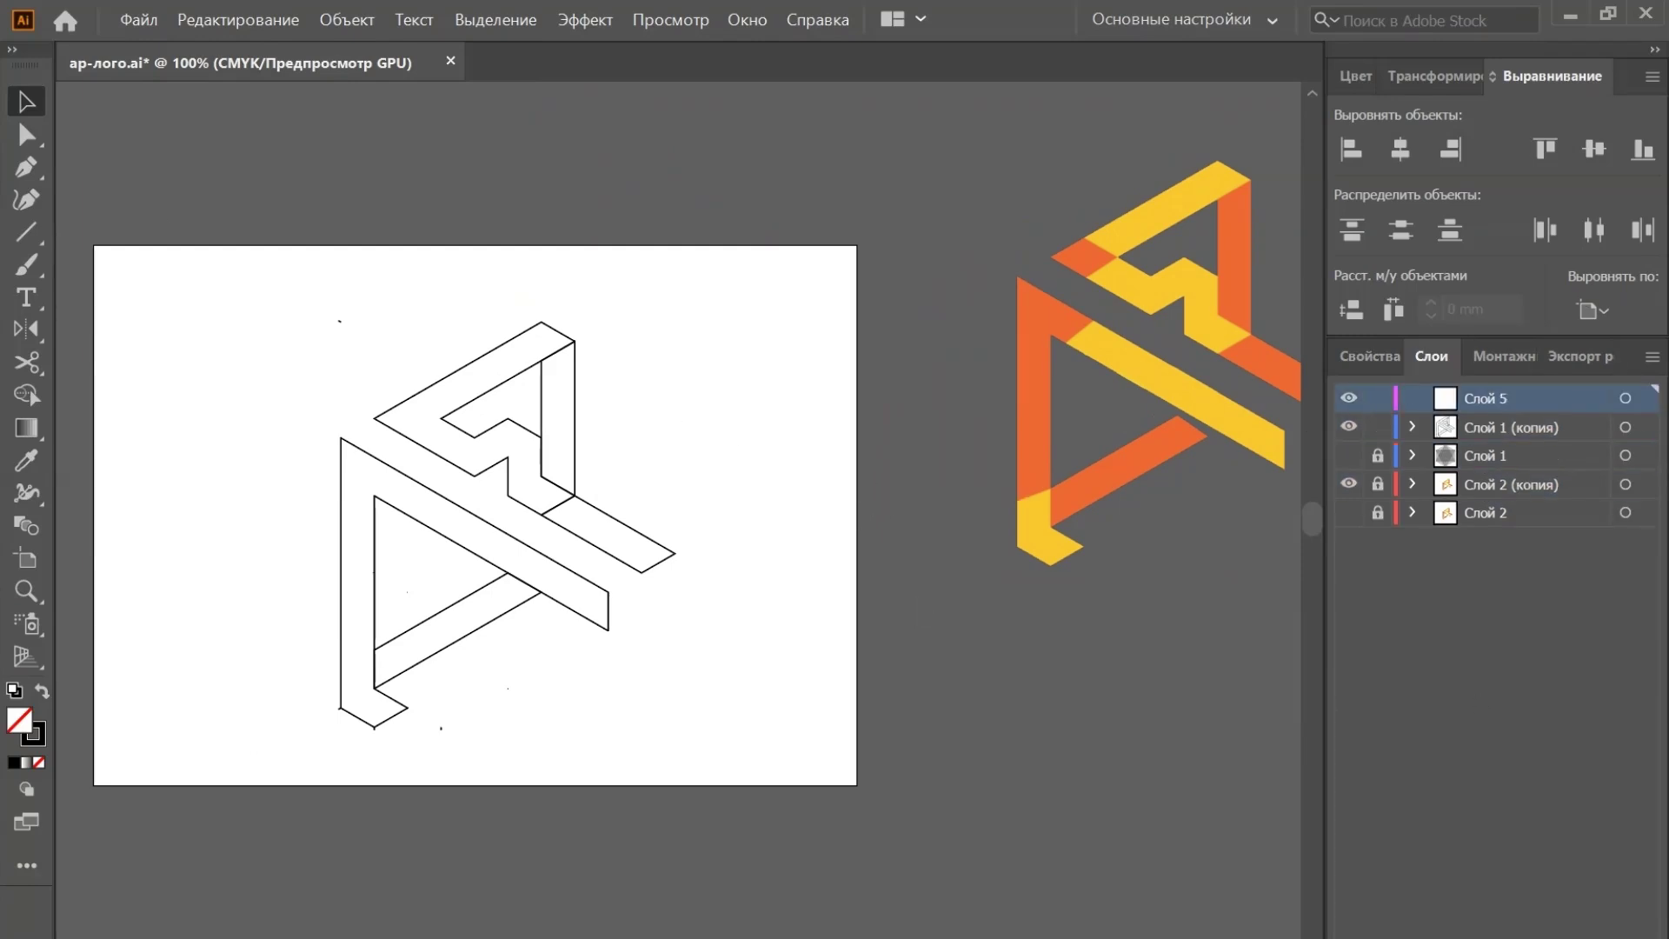
Draw a small circle above the logo and fill it with the logo's yellow
click(26, 232)
click(149, 265)
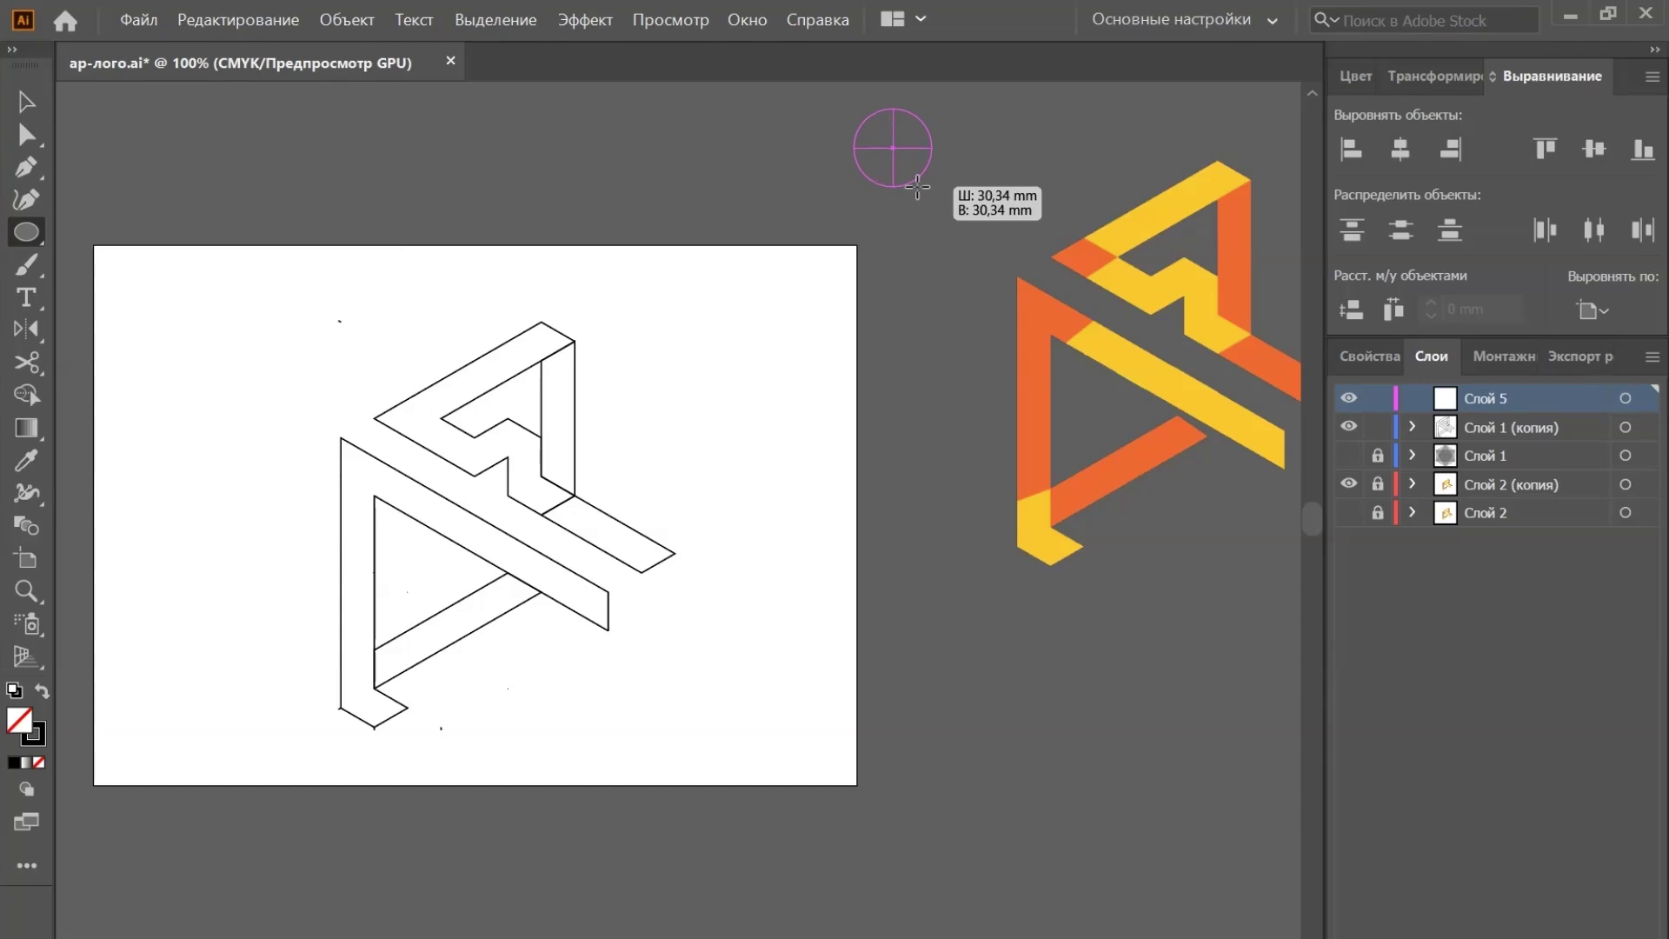
drag(891, 144, 933, 187)
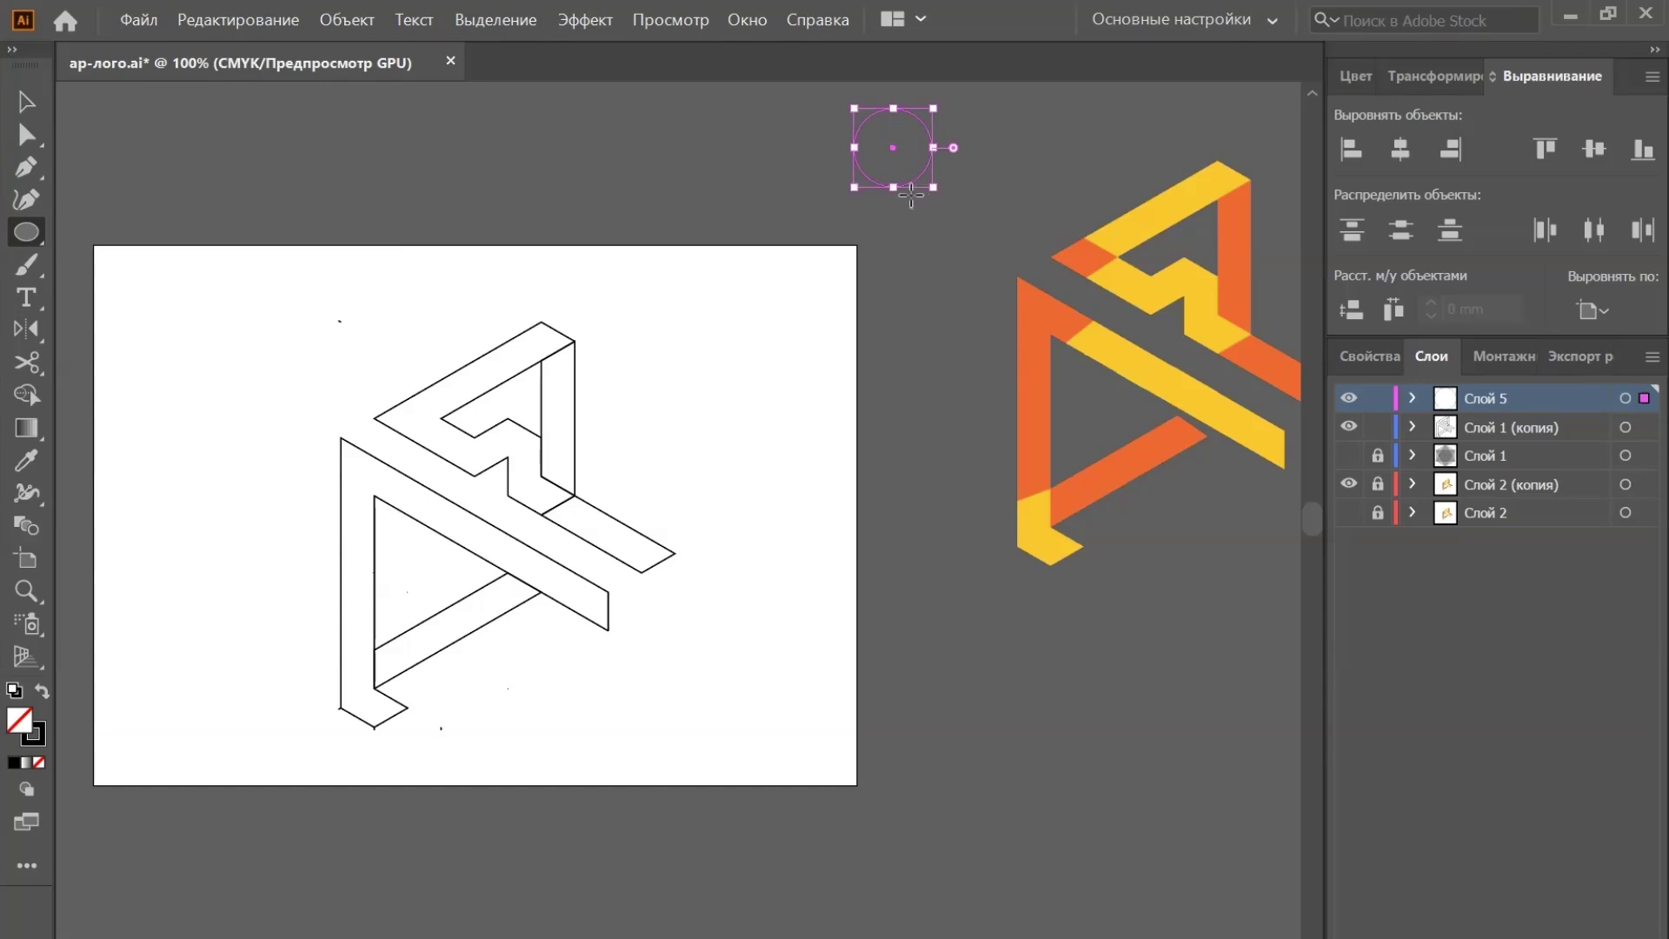
key(i)
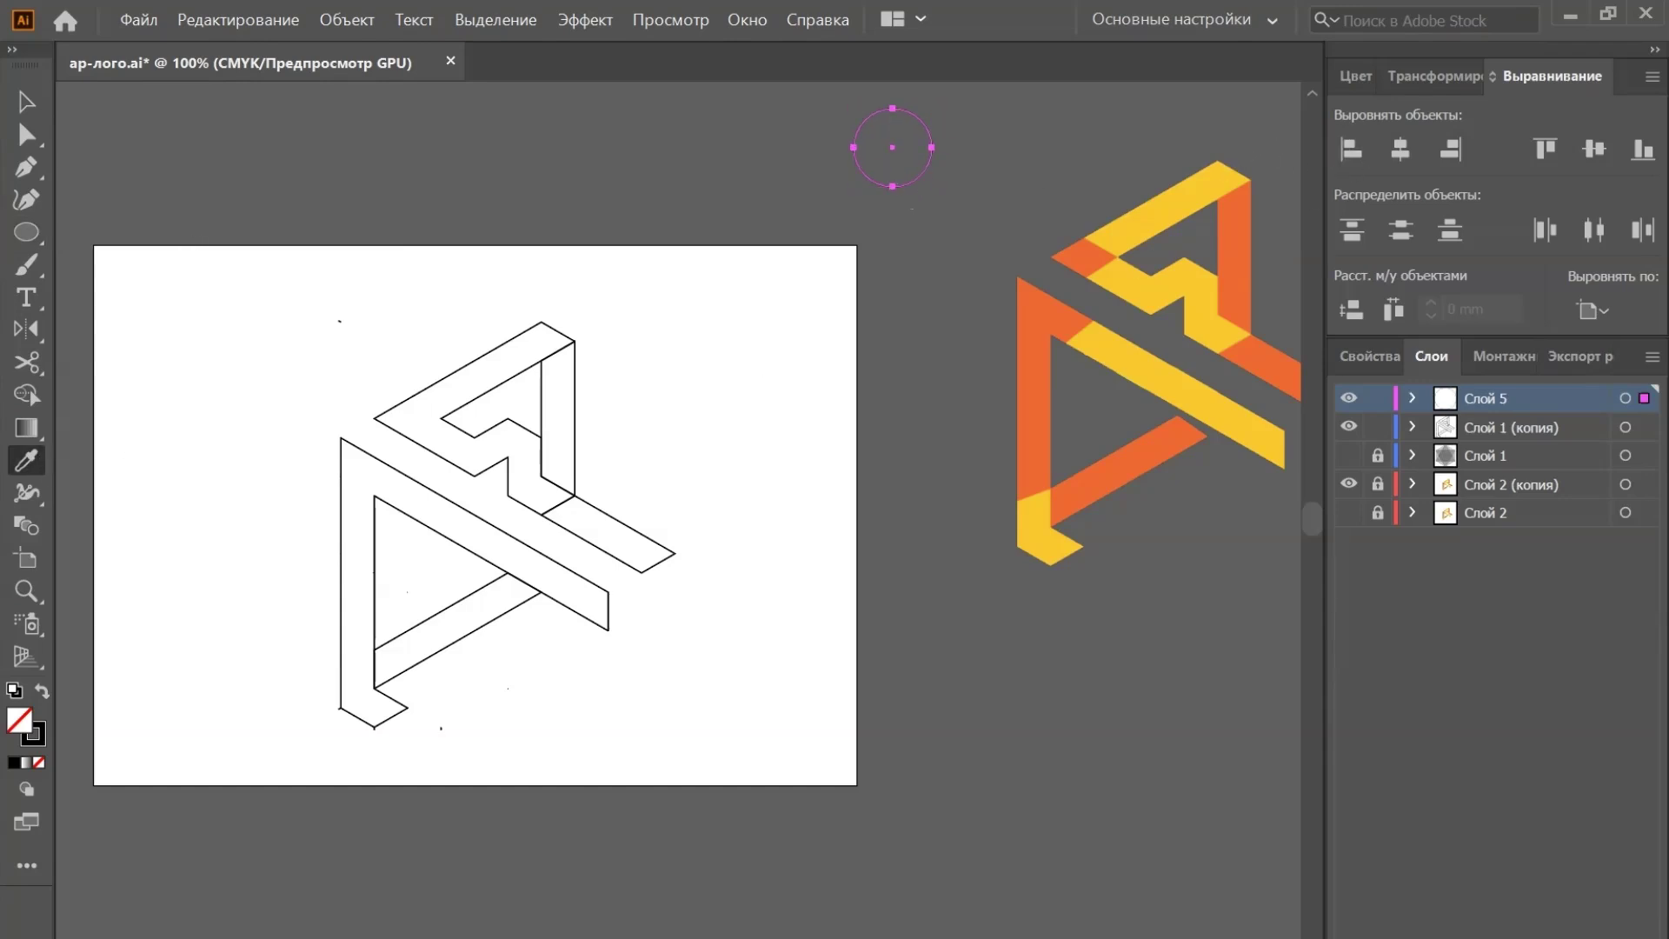
click(1238, 174)
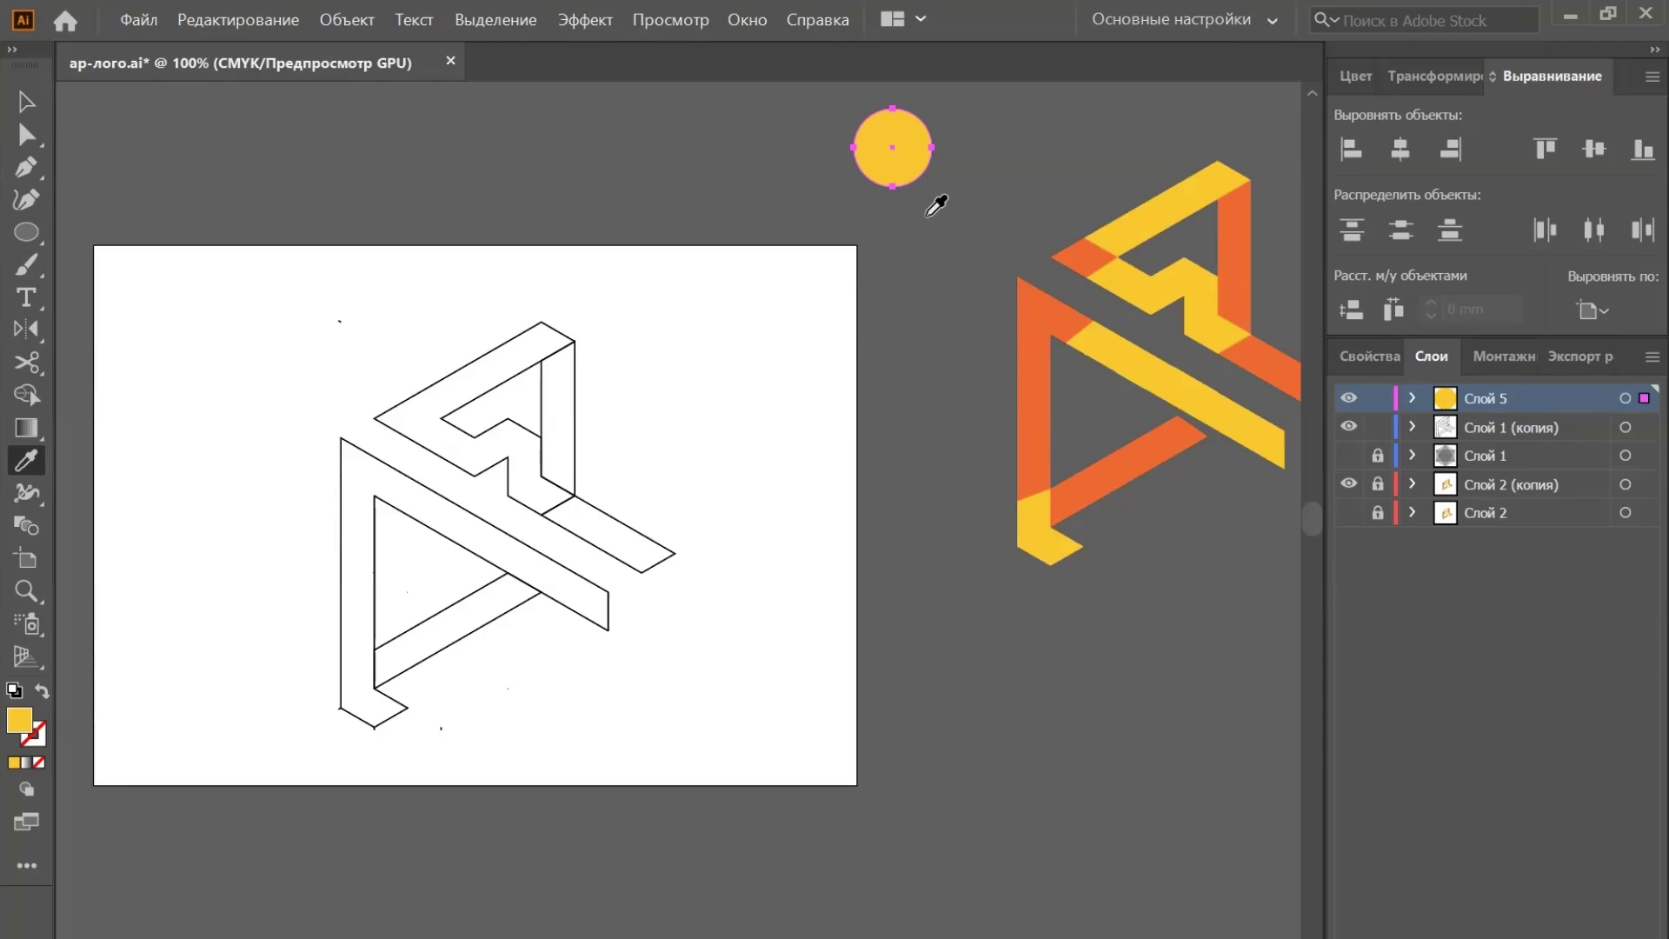
Duplicate the circle downward and fill the copy with the logo's orange
key(v)
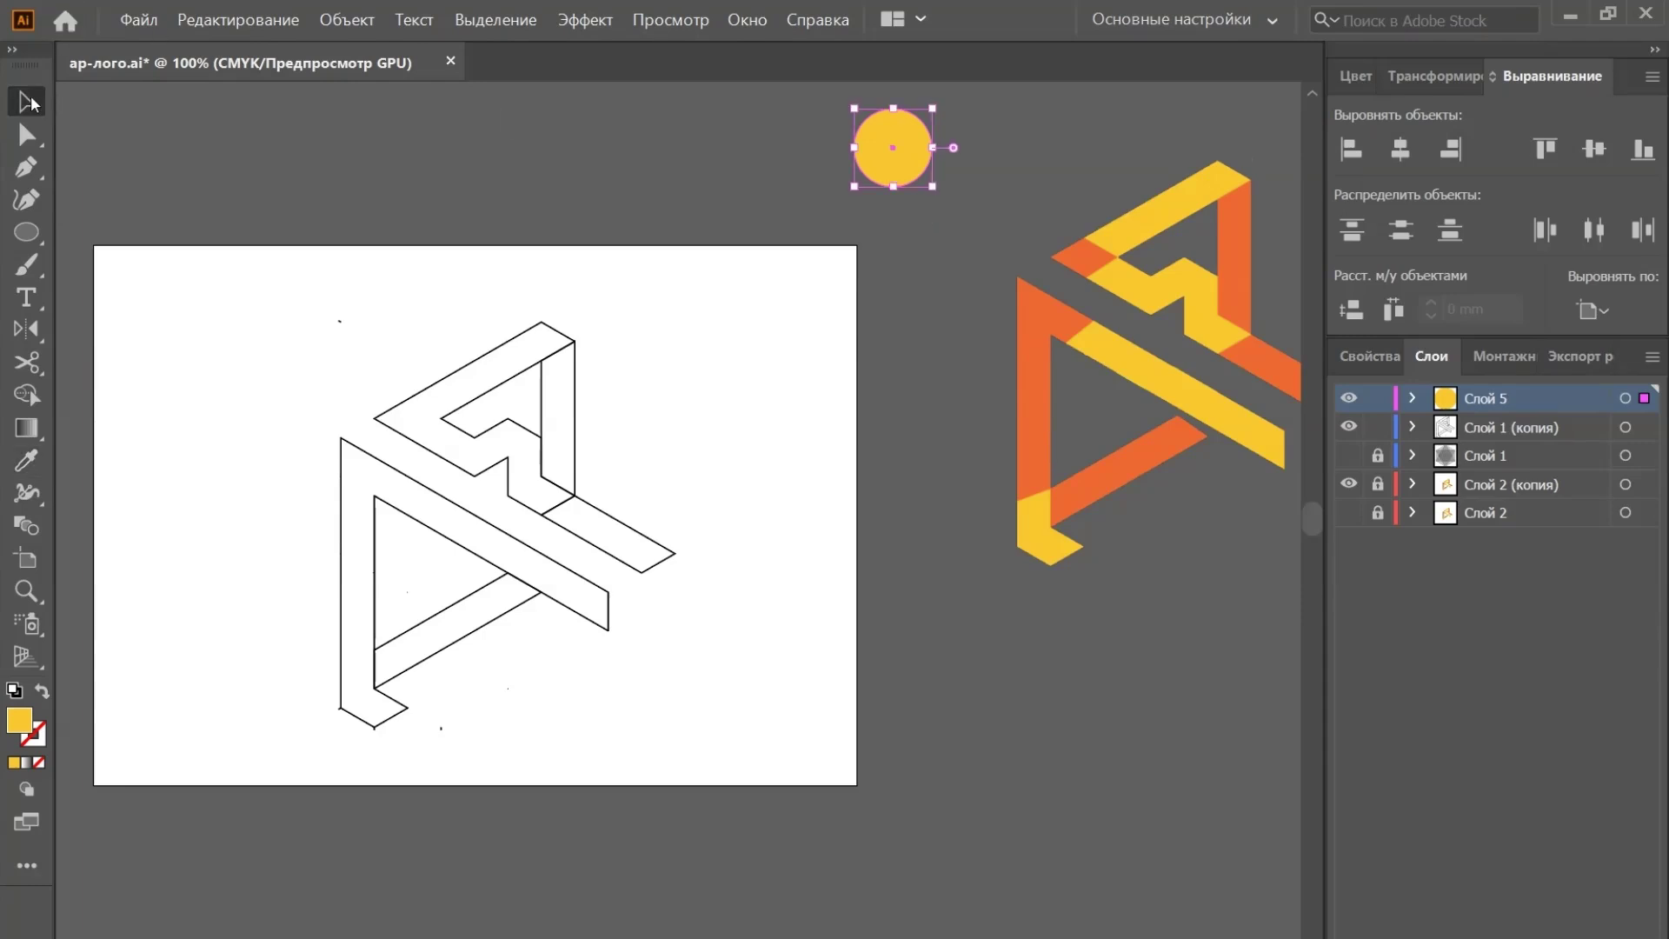
drag(884, 159, 888, 271)
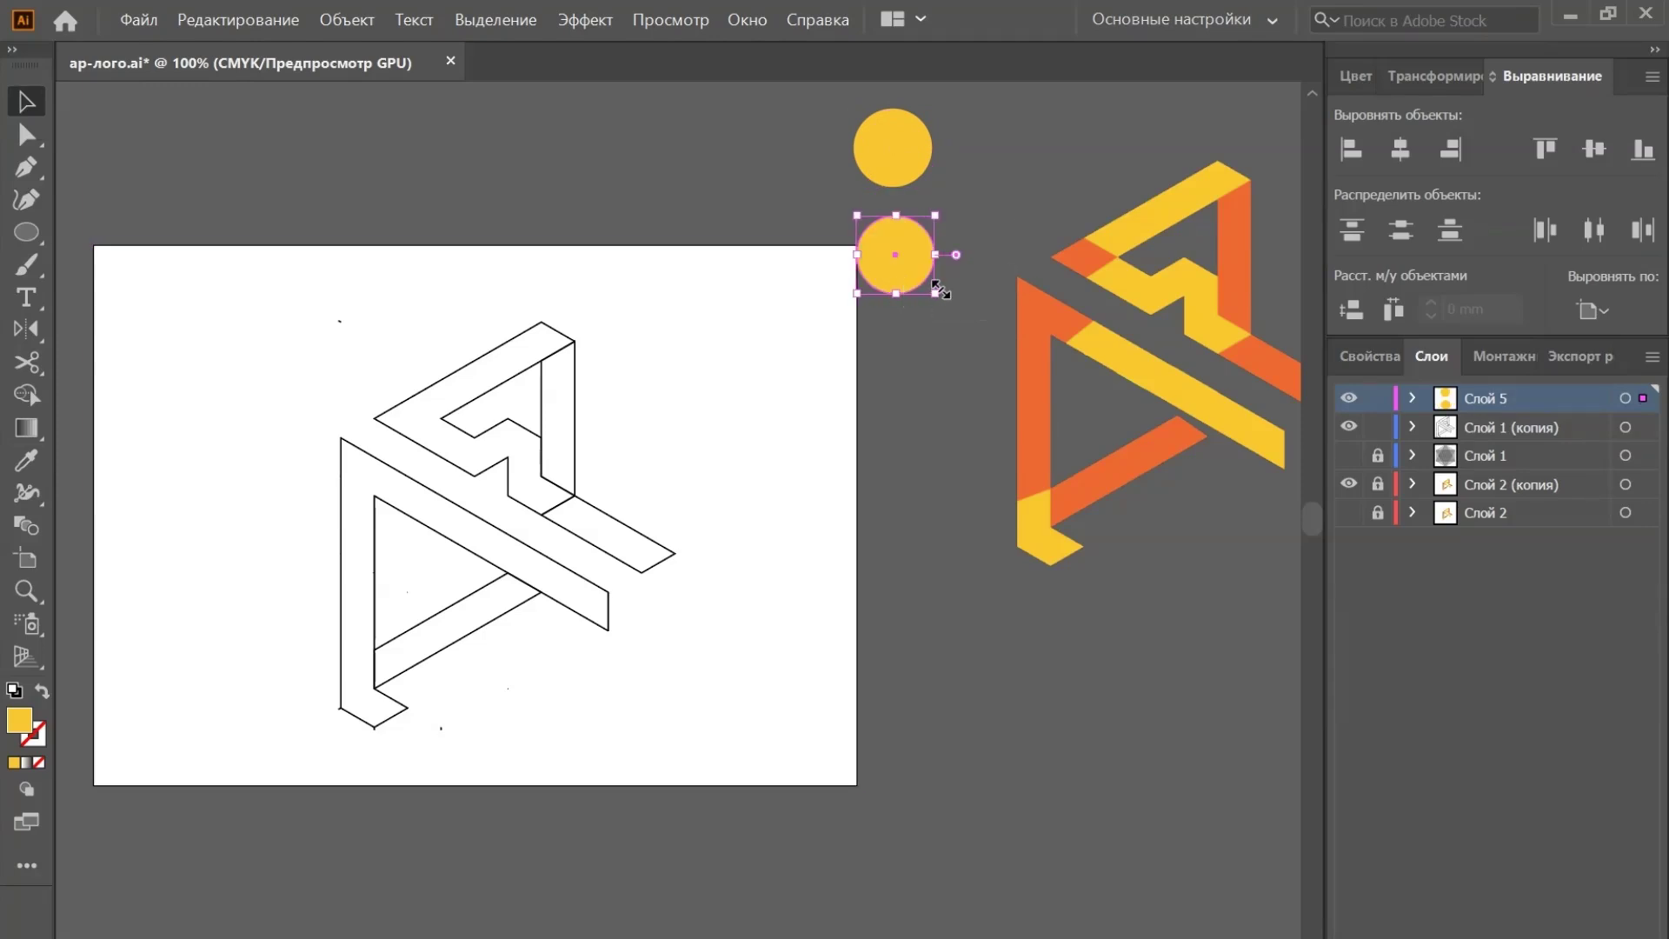
key(i)
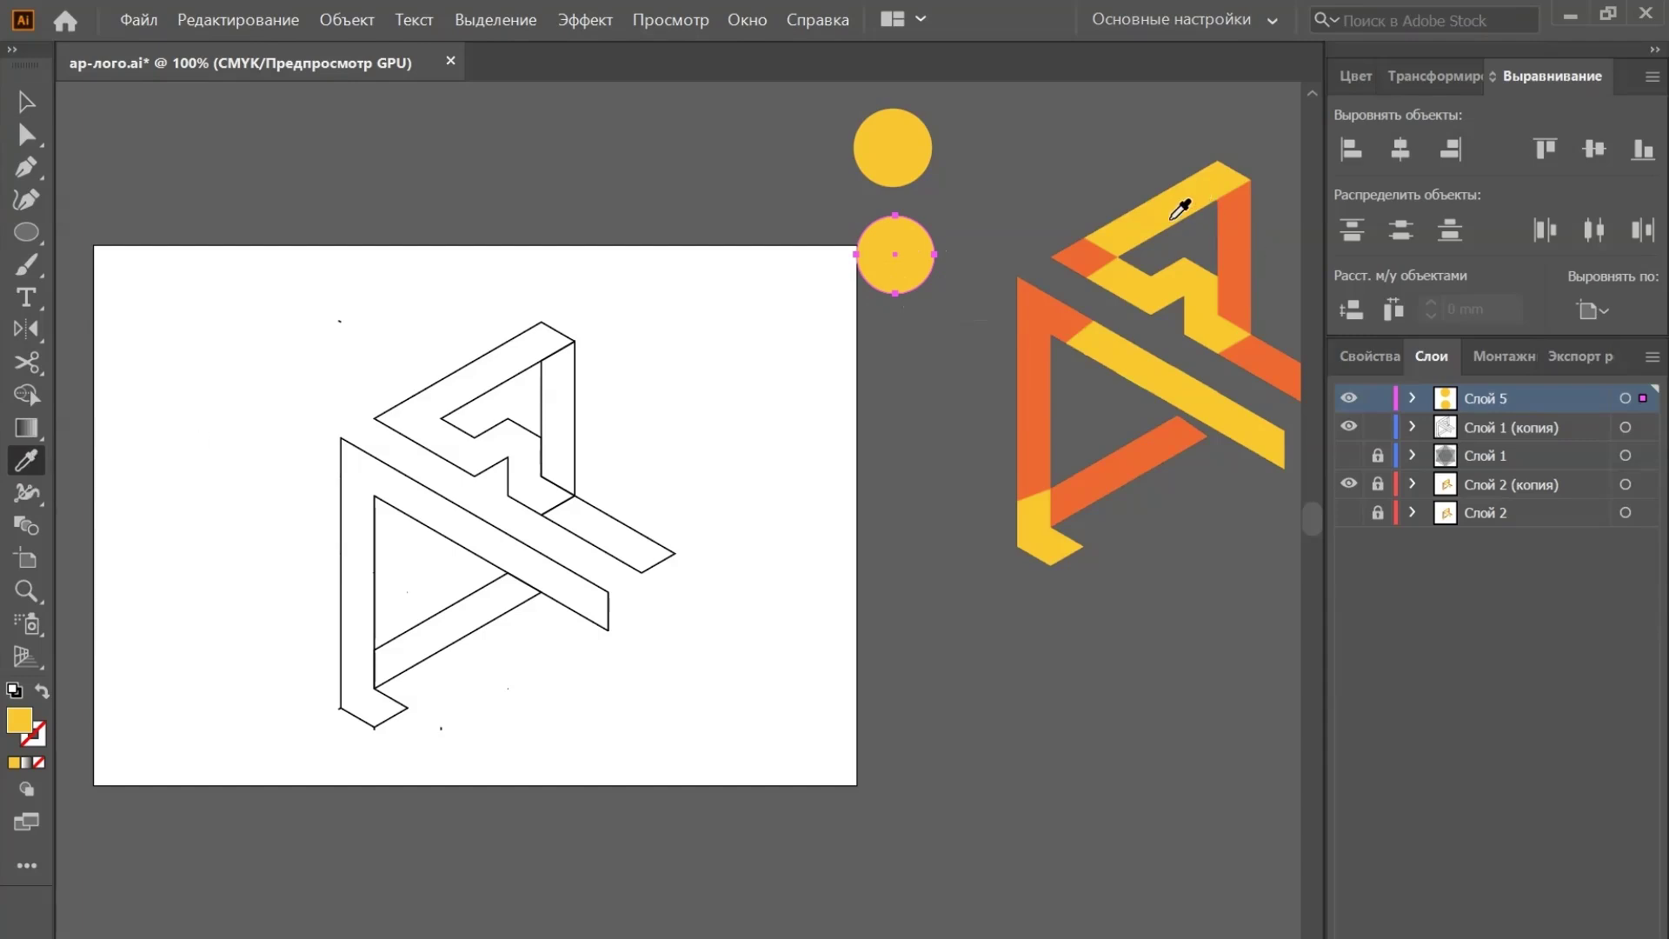
click(1080, 259)
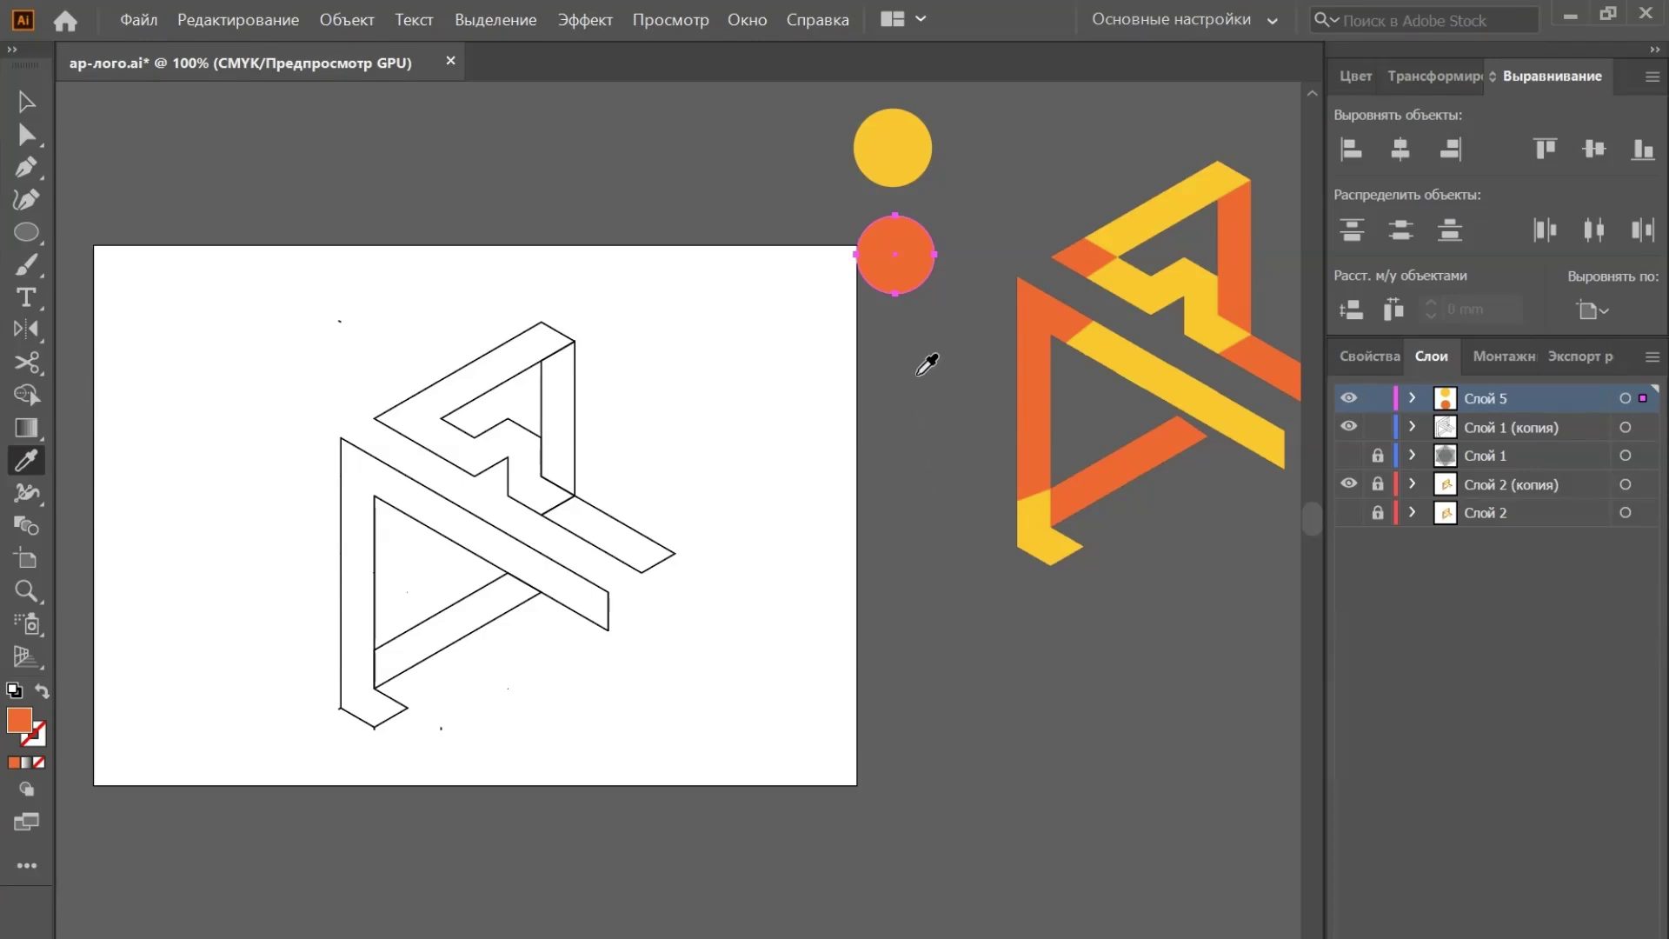
Move both circles just above the artboard and rotate them 90° to sit side by side
key(v)
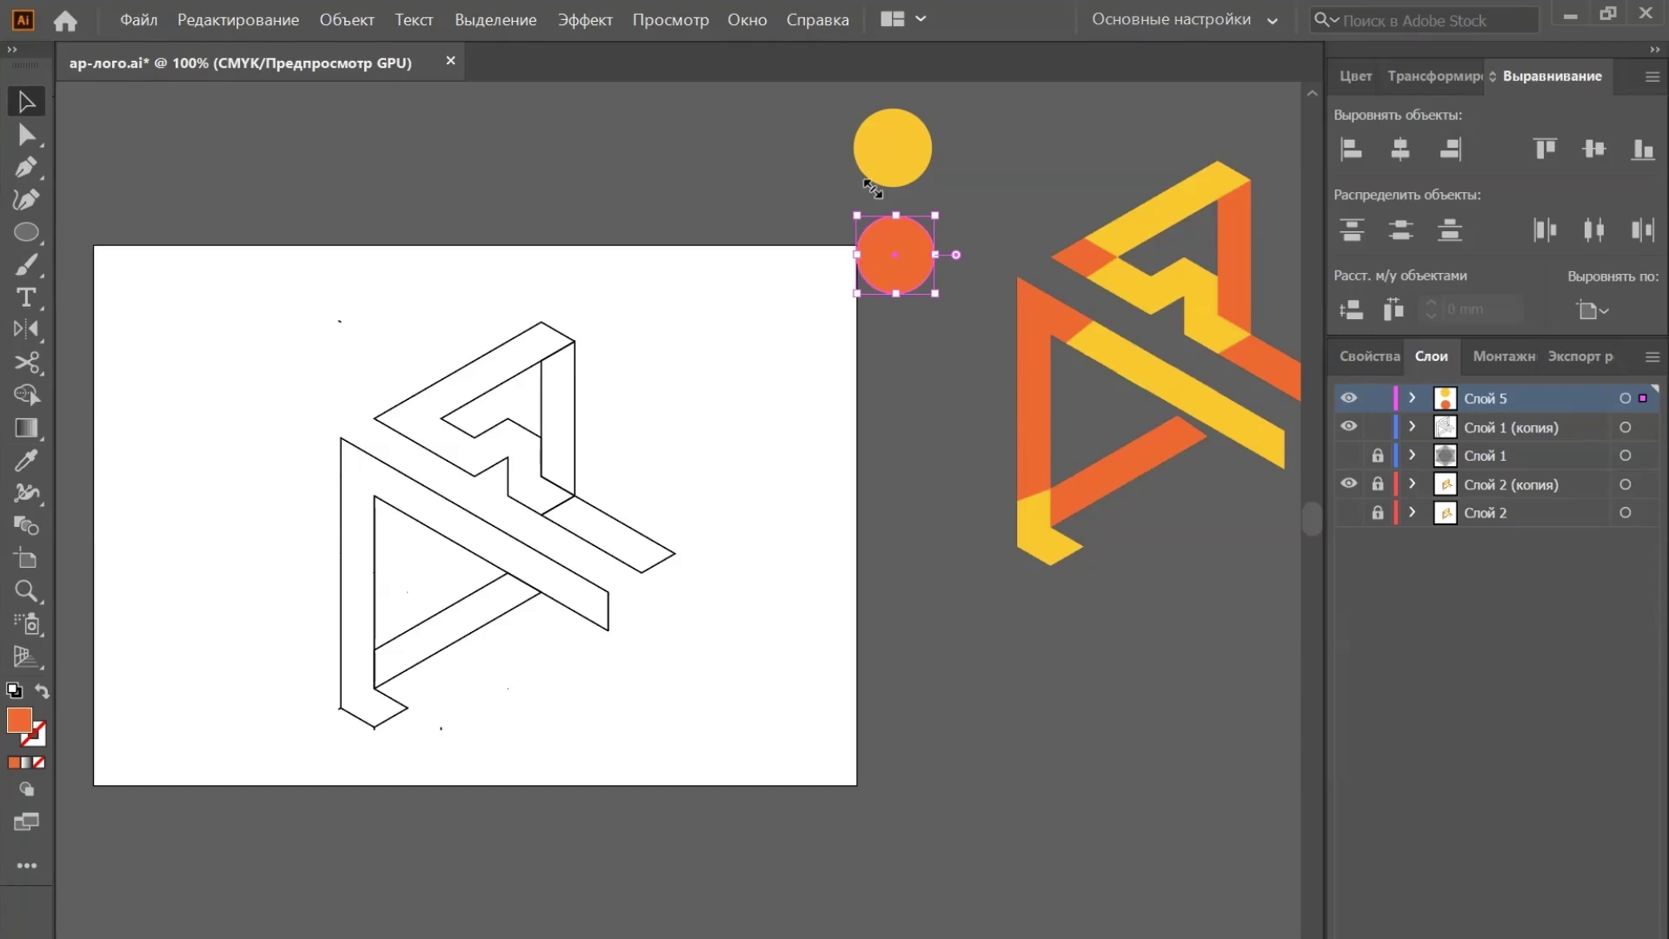
shift+click(909, 148)
drag(910, 147, 956, 153)
drag(1007, 258, 1027, 296)
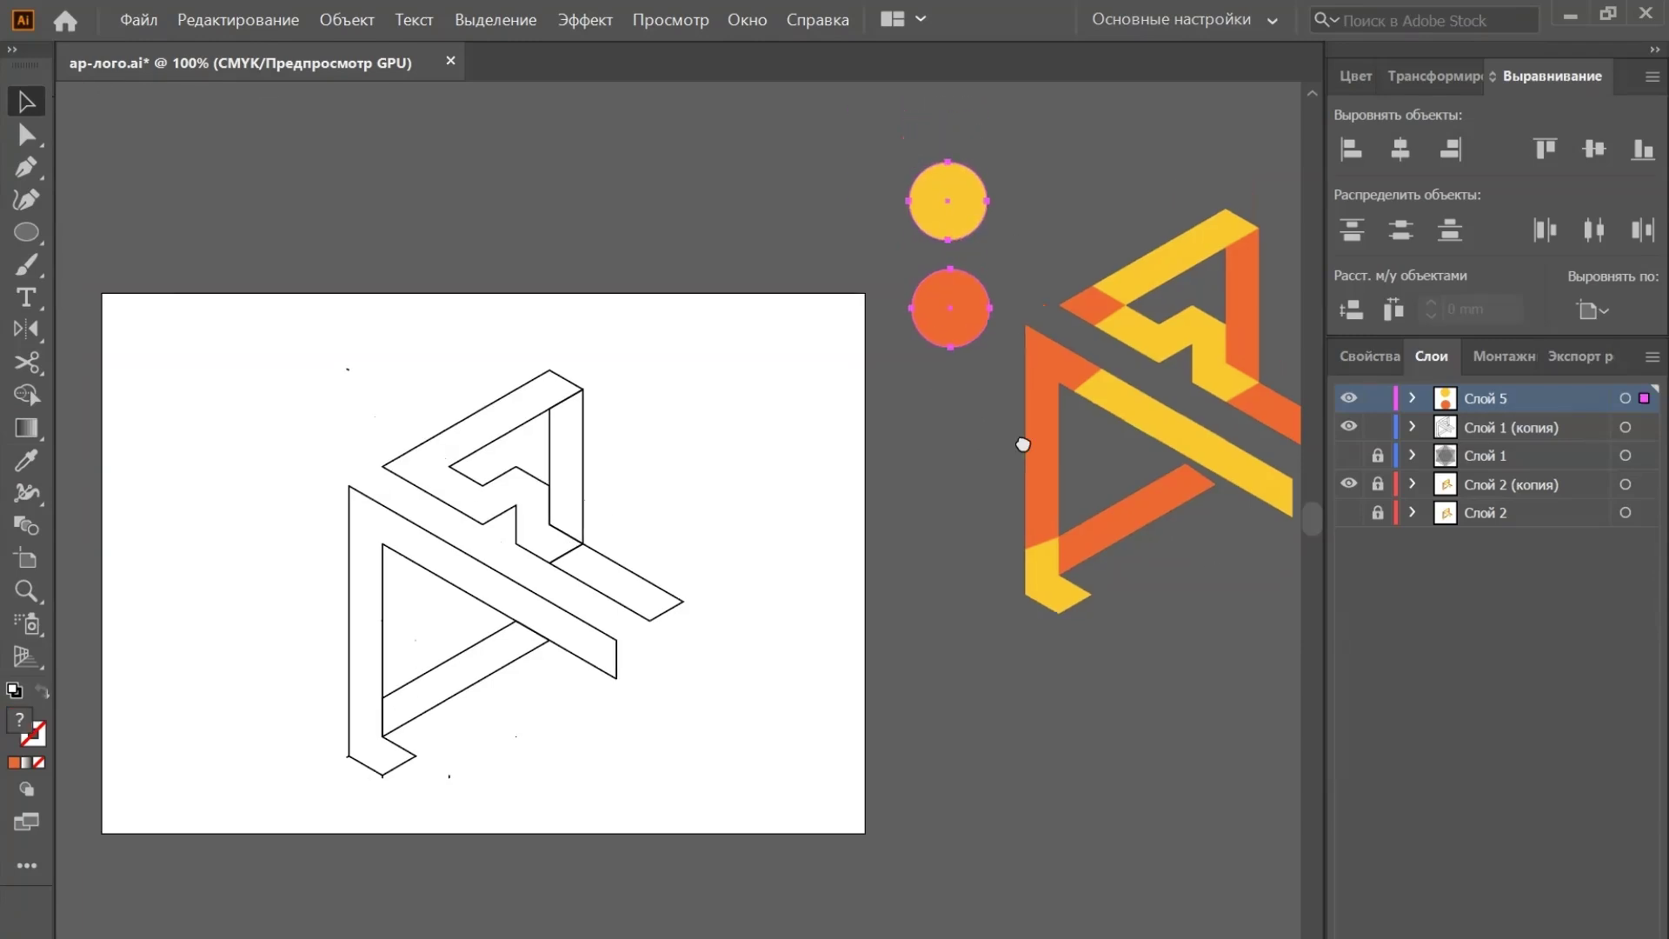
drag(977, 191, 818, 149)
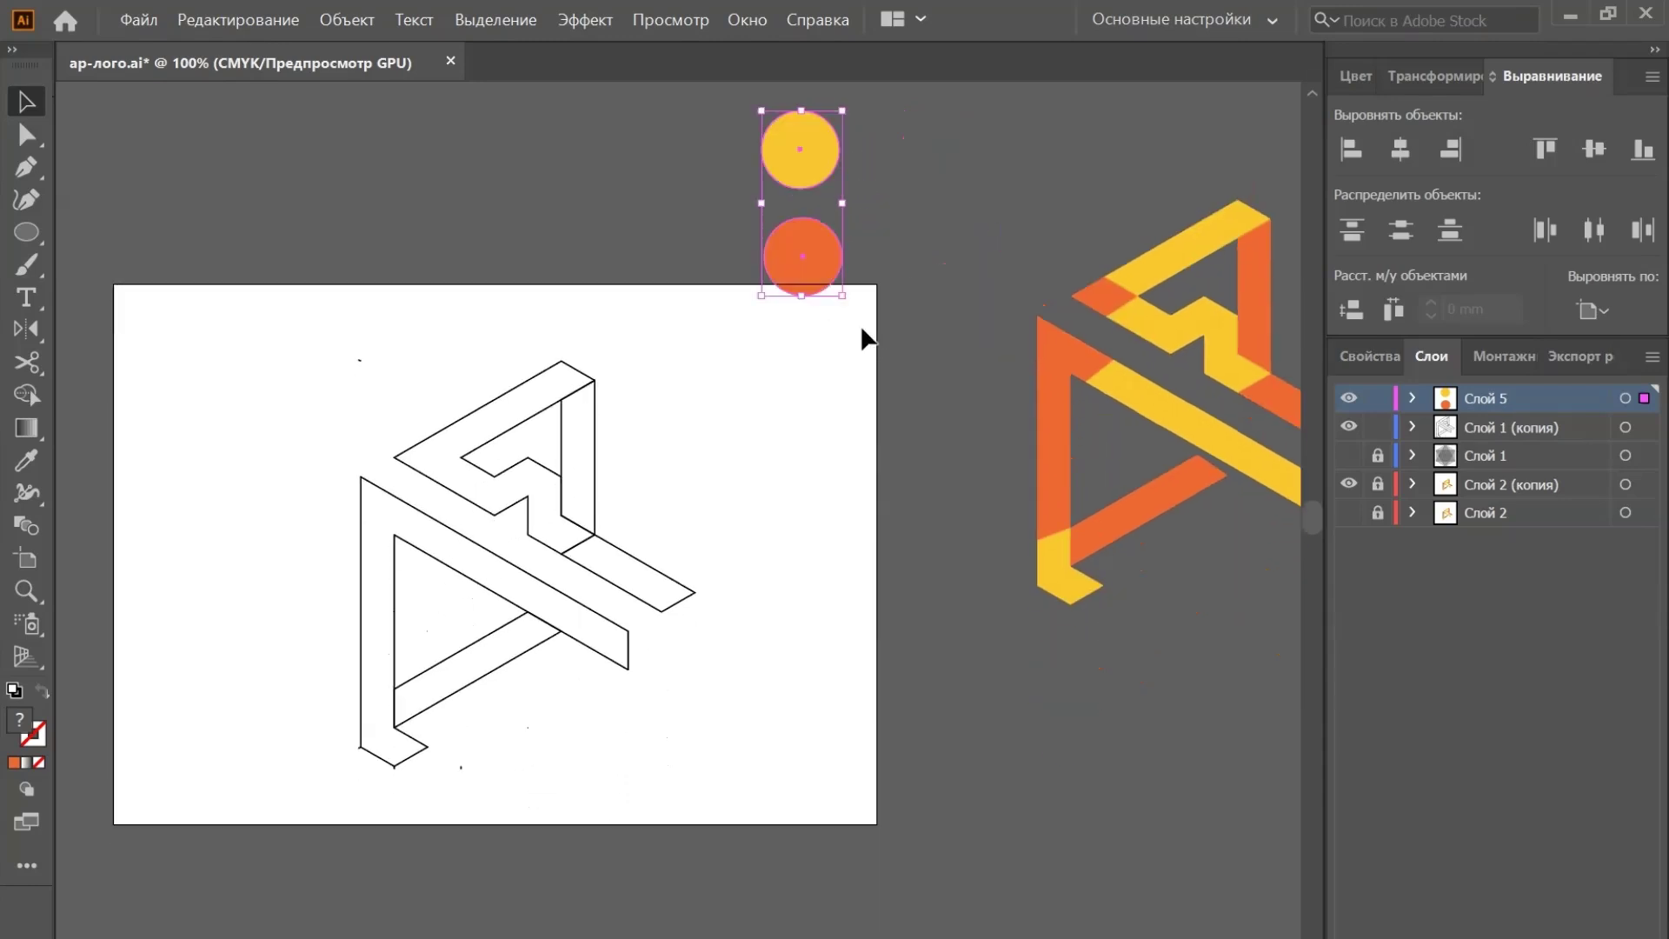
drag(856, 303, 905, 150)
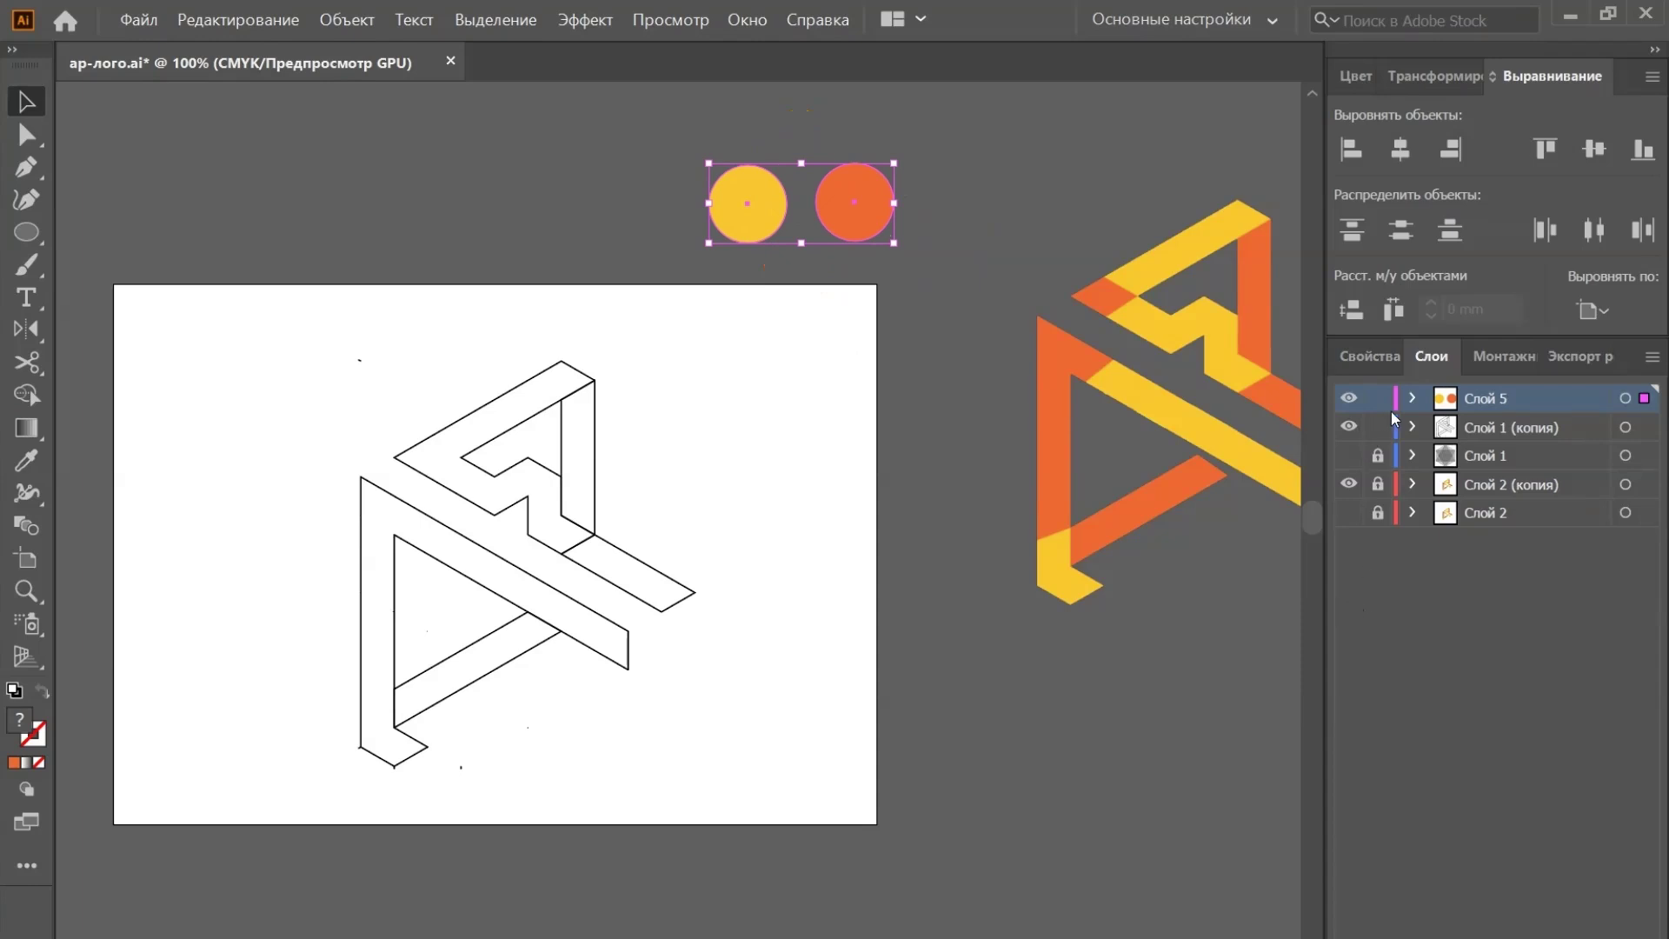
Rename the circles' layer to 'colors', move it below Слой 1, and lock it
double_click(1481, 396)
text(со)
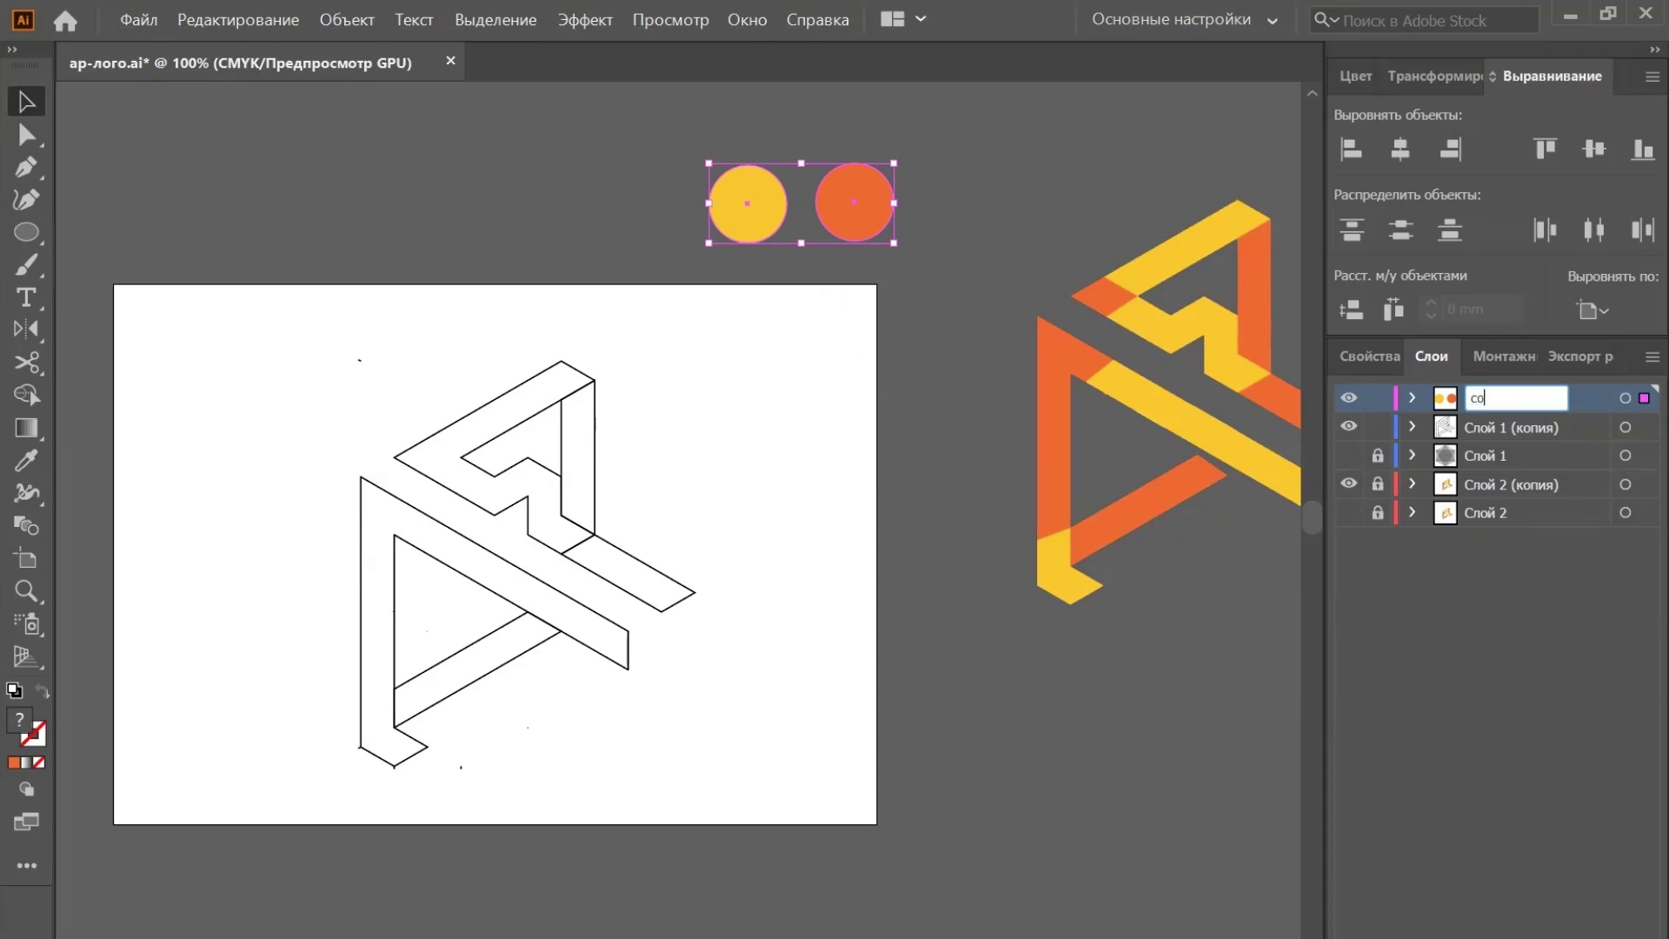
text(lors)
key(Return)
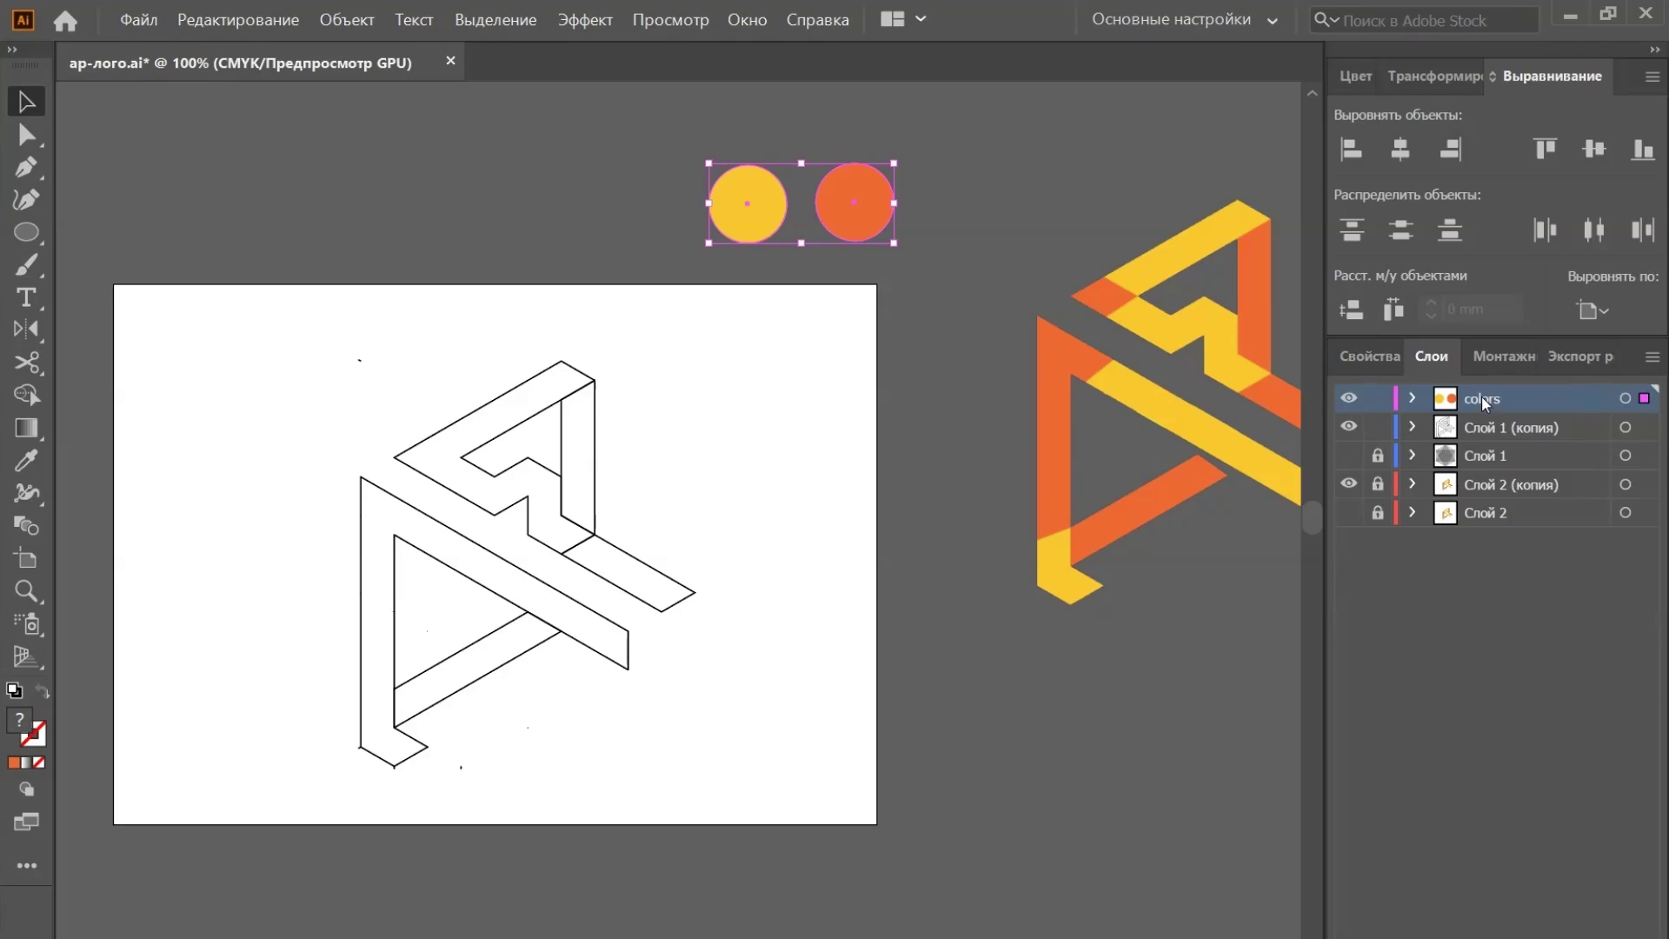
click(1481, 396)
drag(1481, 396, 1494, 471)
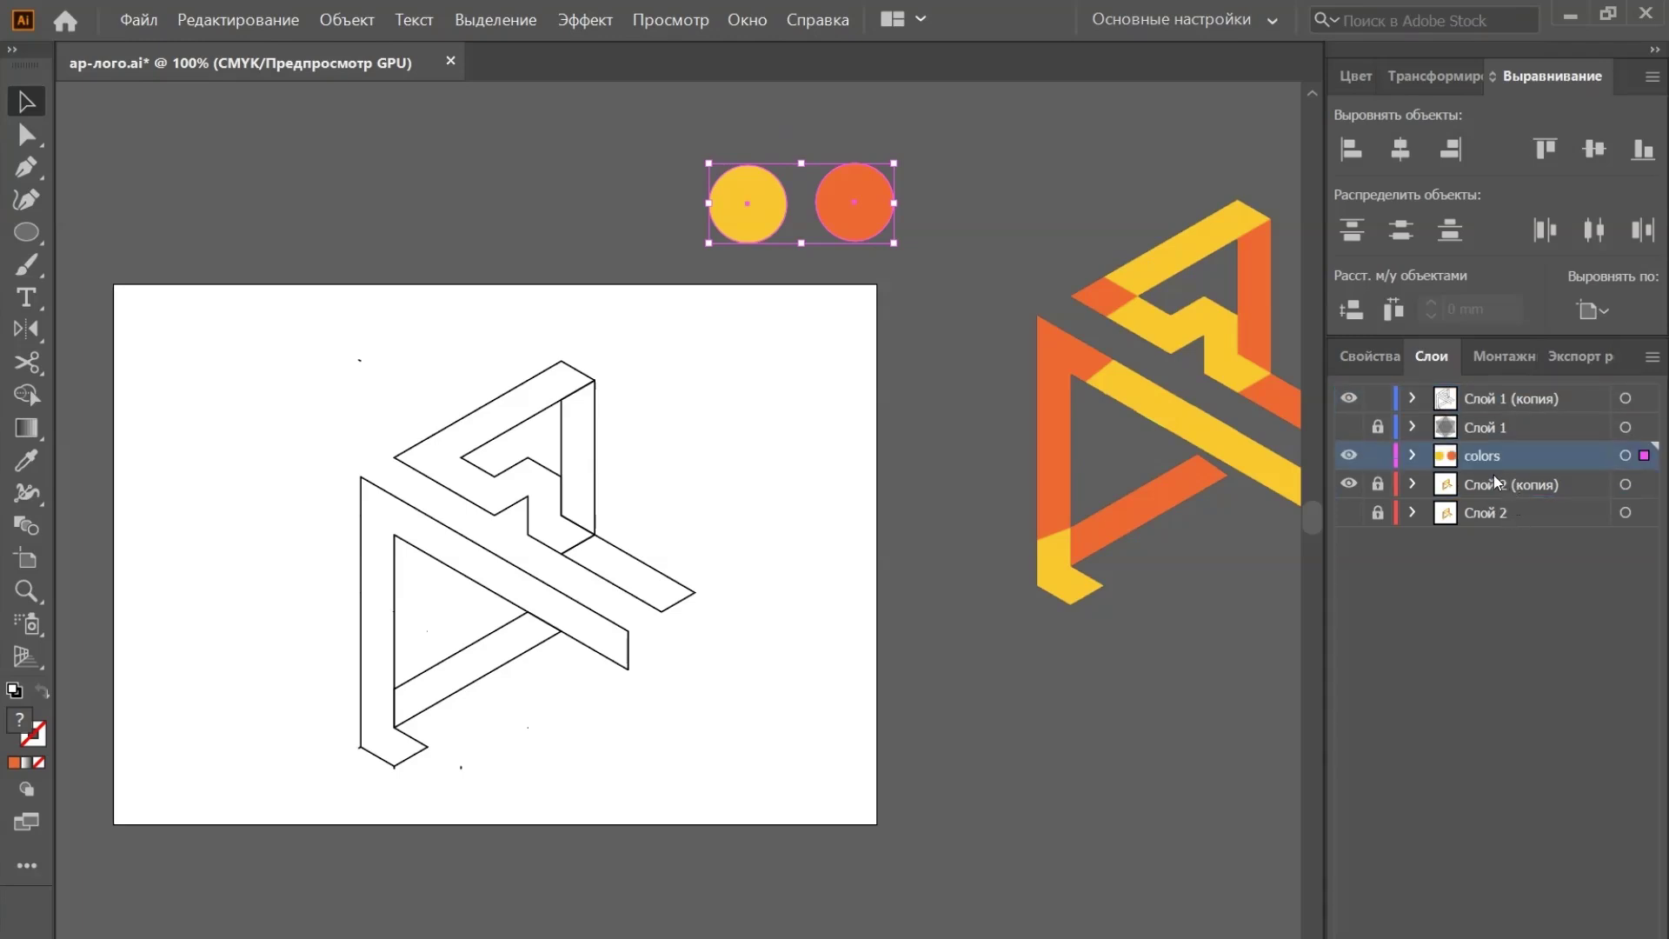
click(1378, 455)
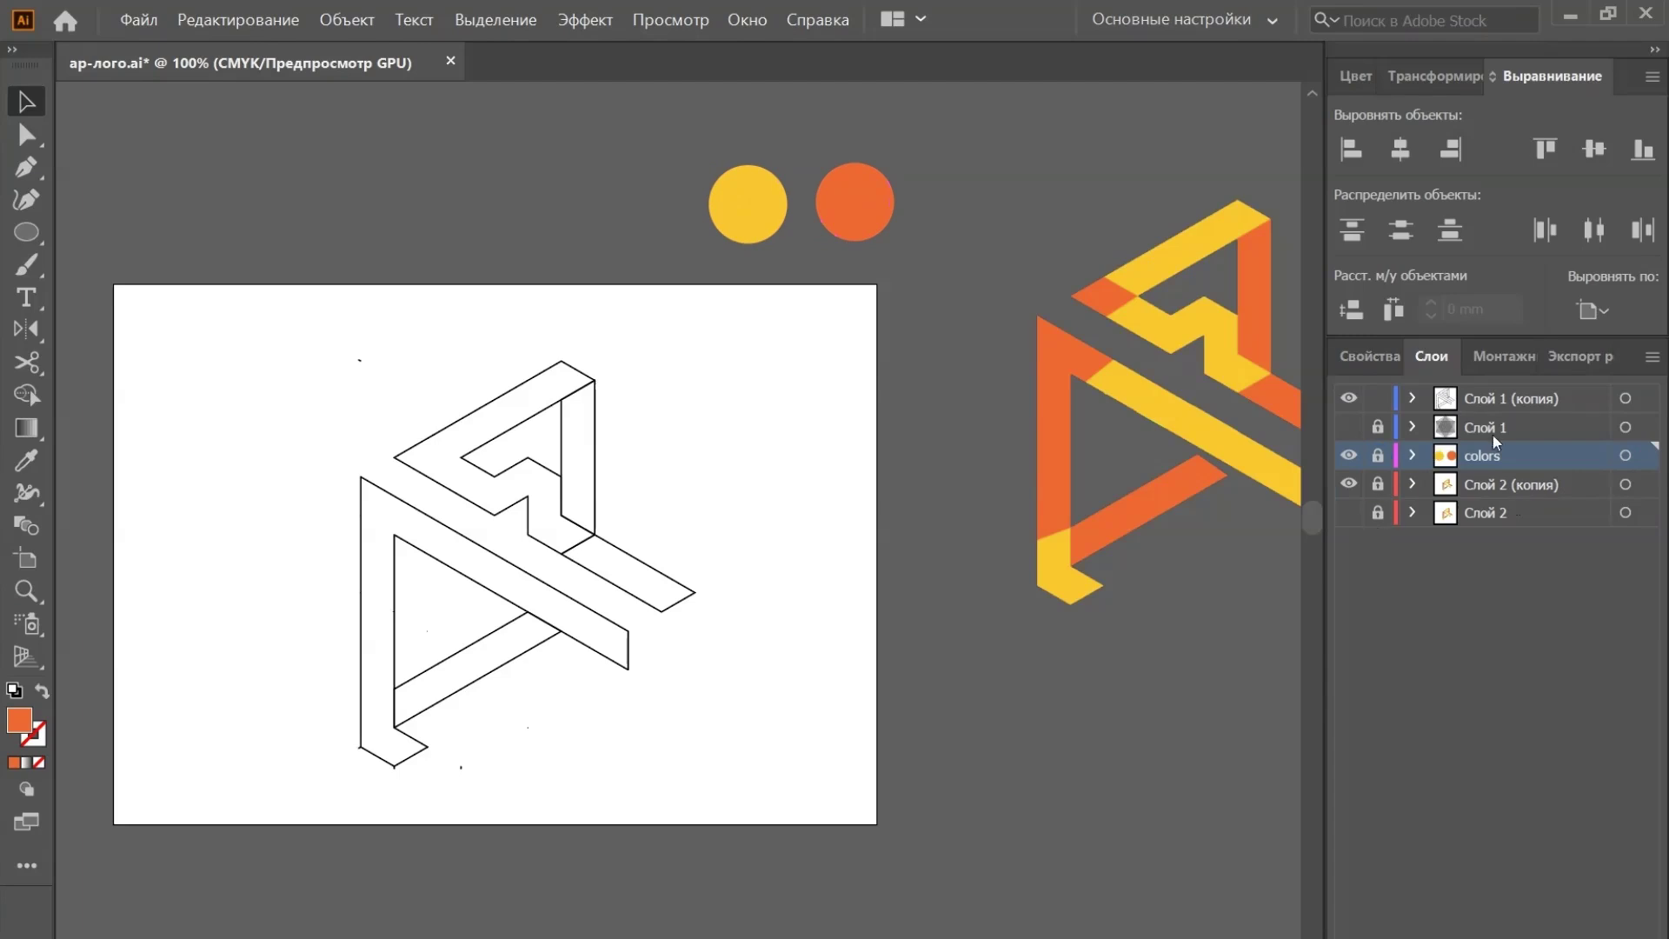
click(1521, 399)
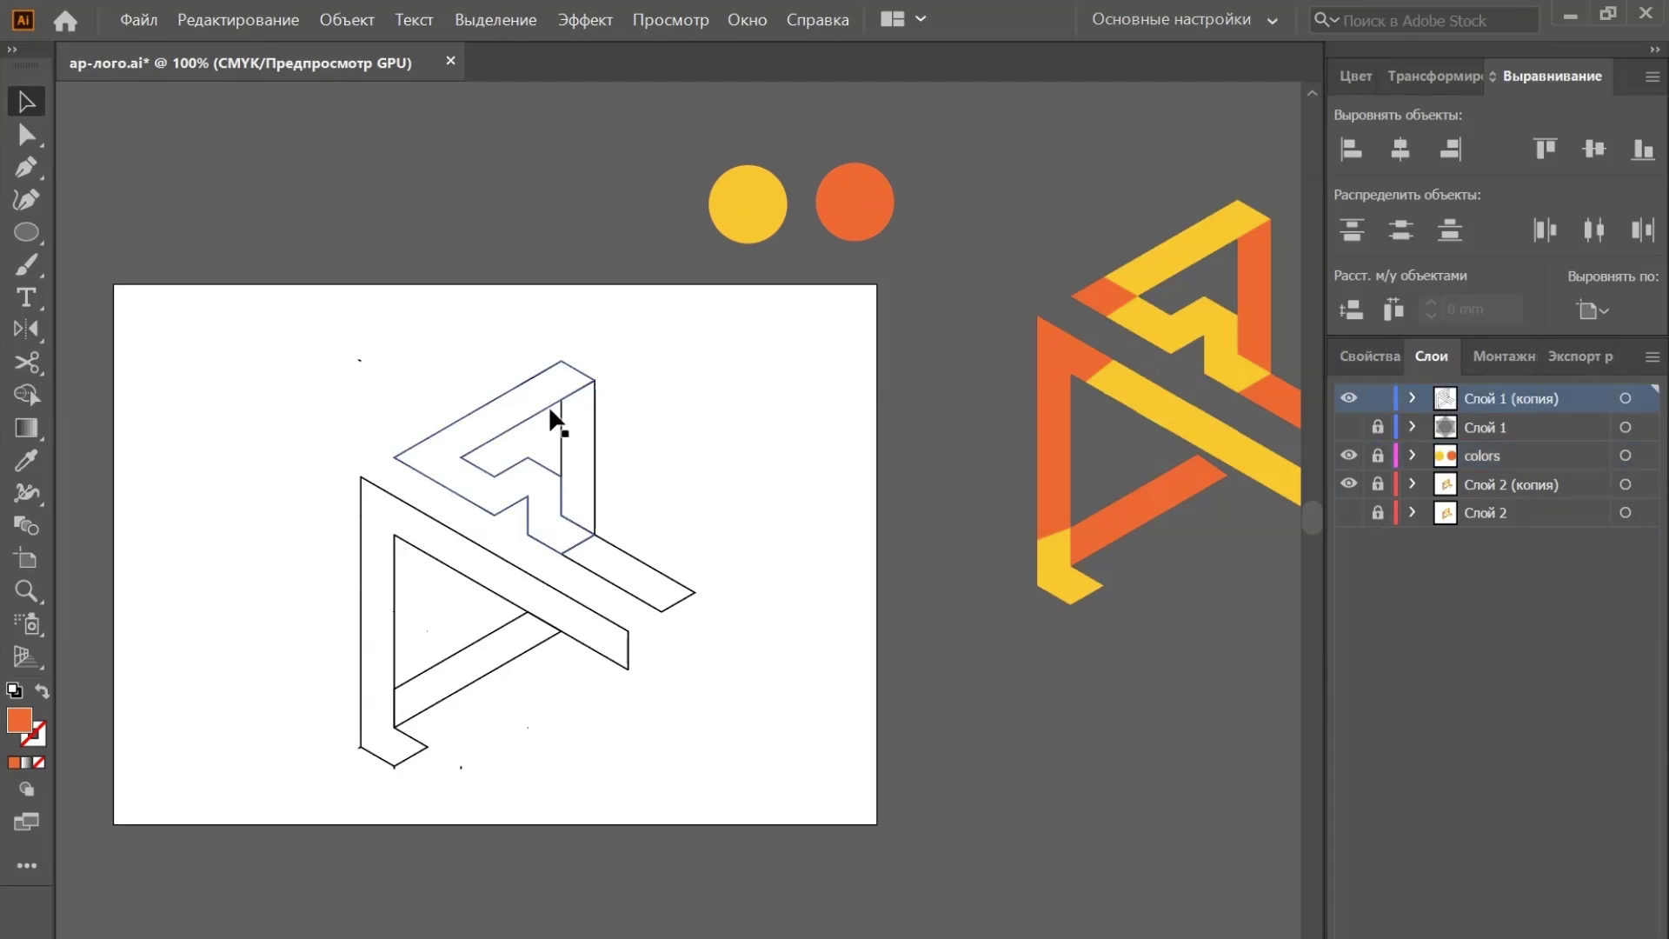
Give the outline copy's tall vertical face the circle's orange fill and lock that path
click(594, 430)
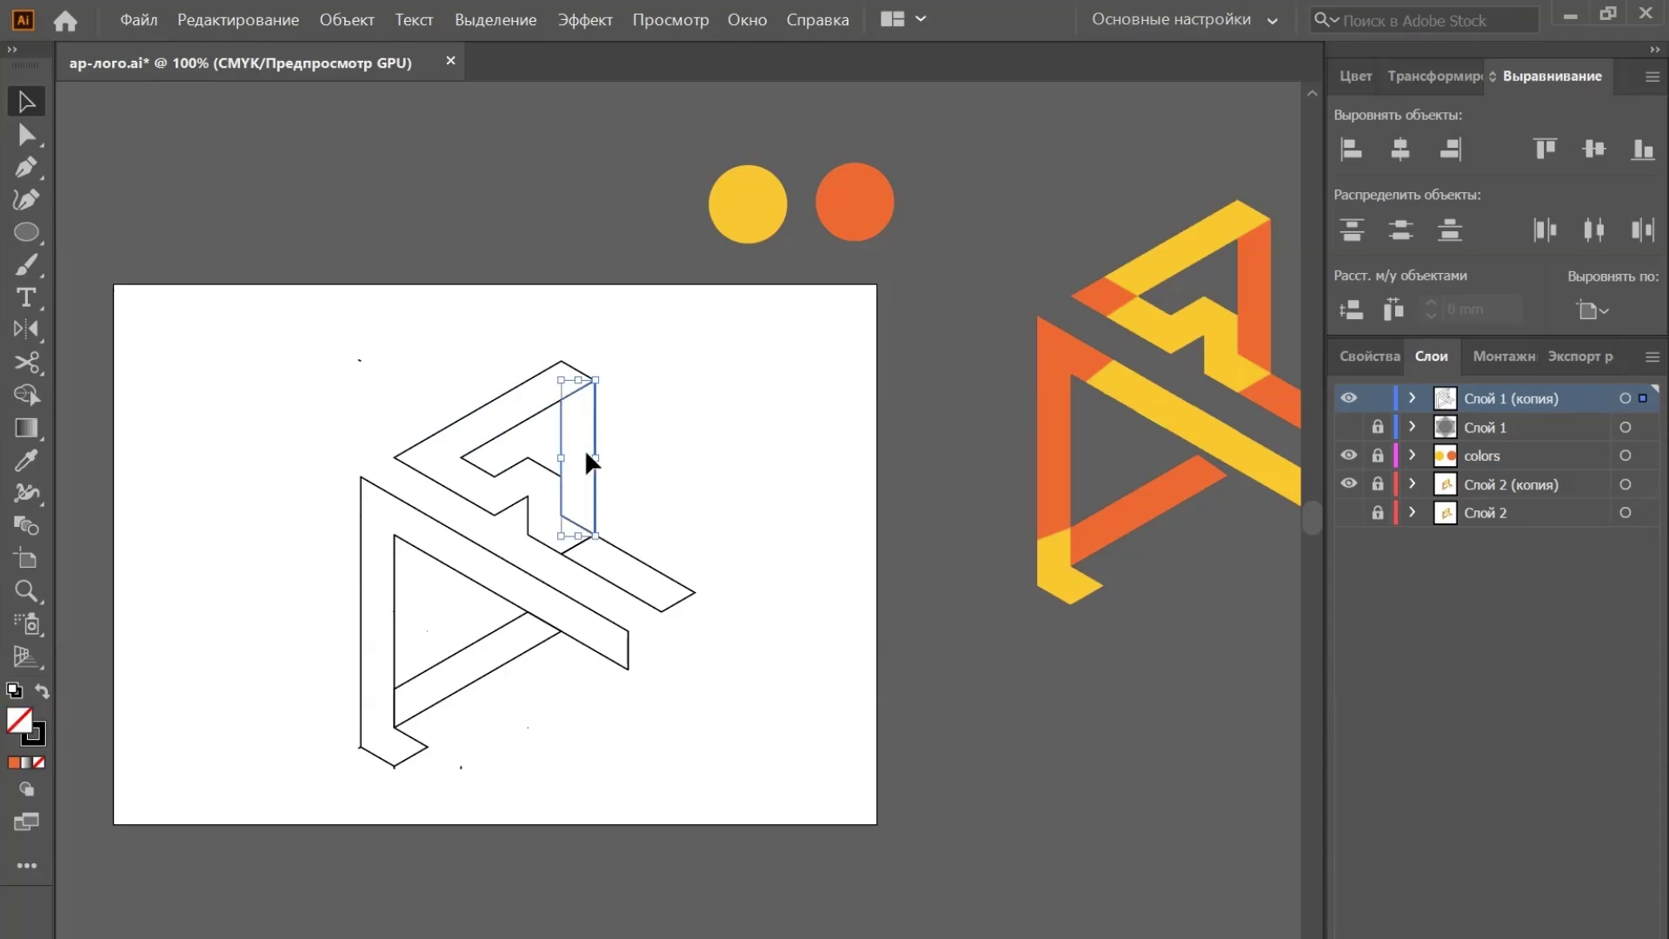
key(i)
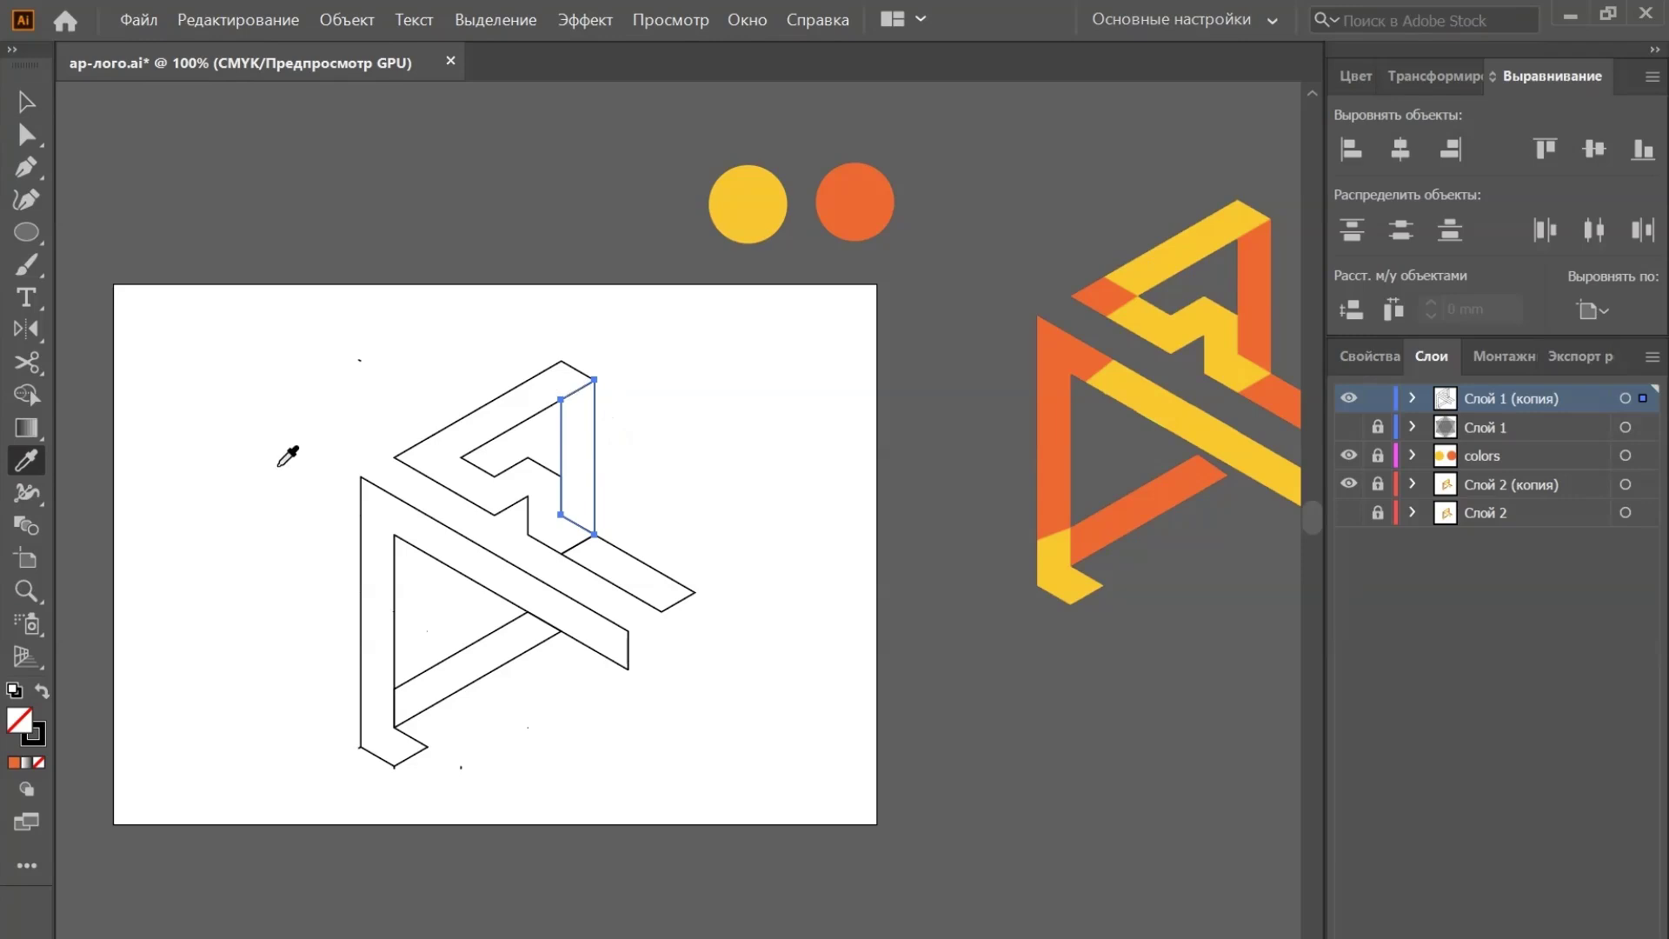
click(873, 174)
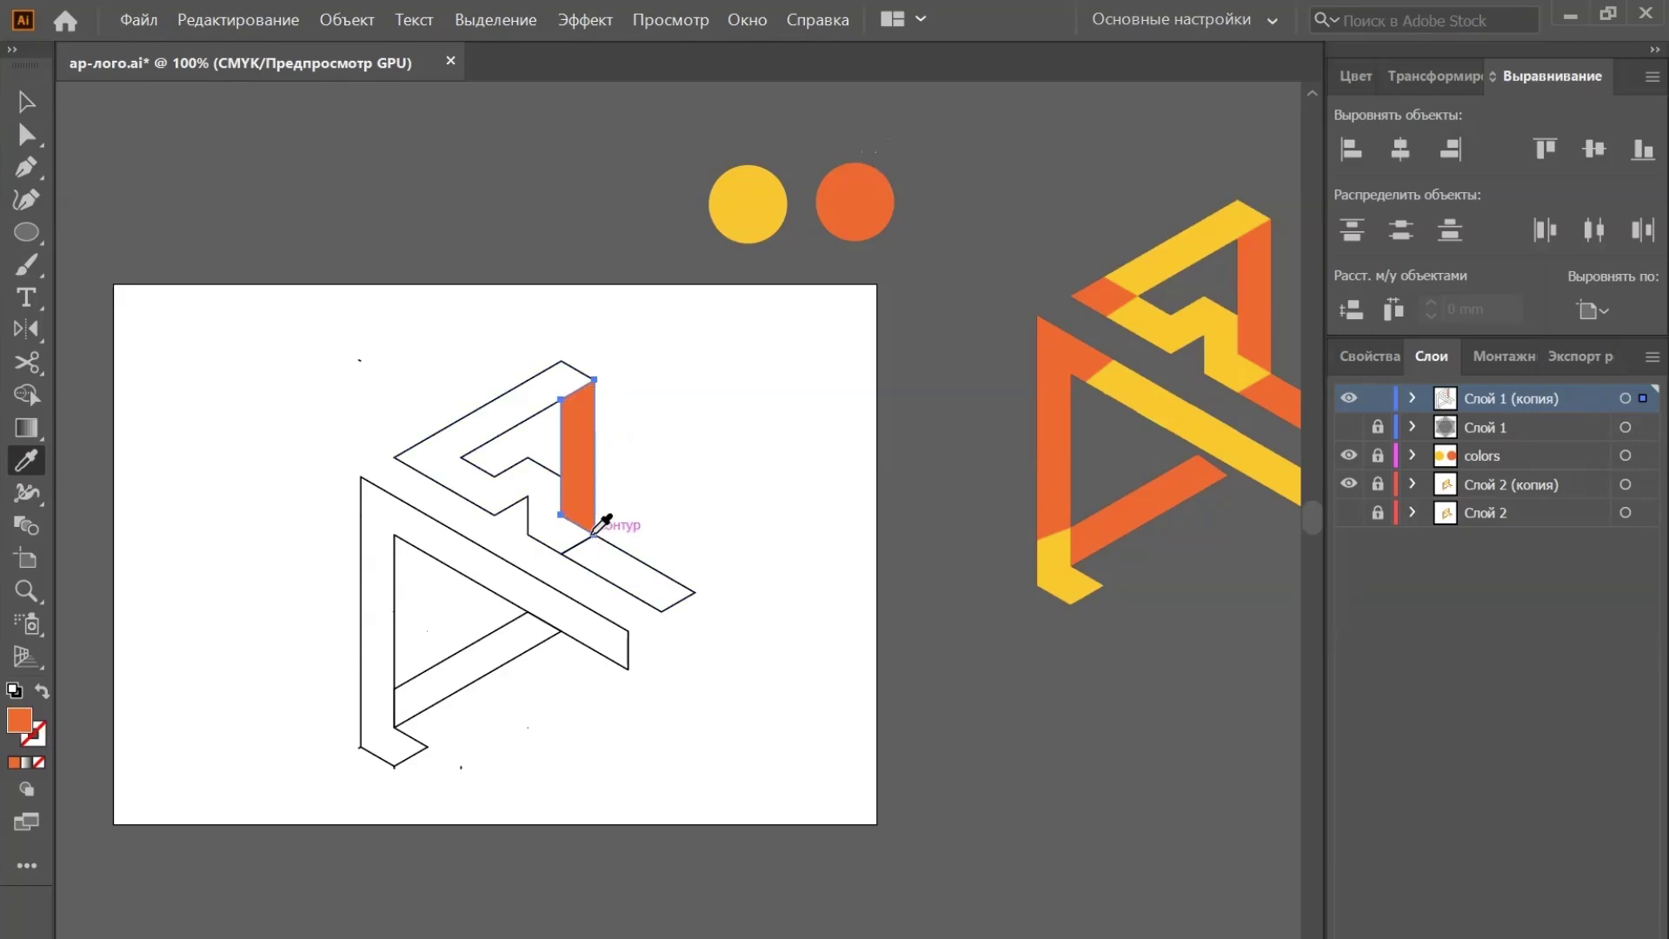
key(v)
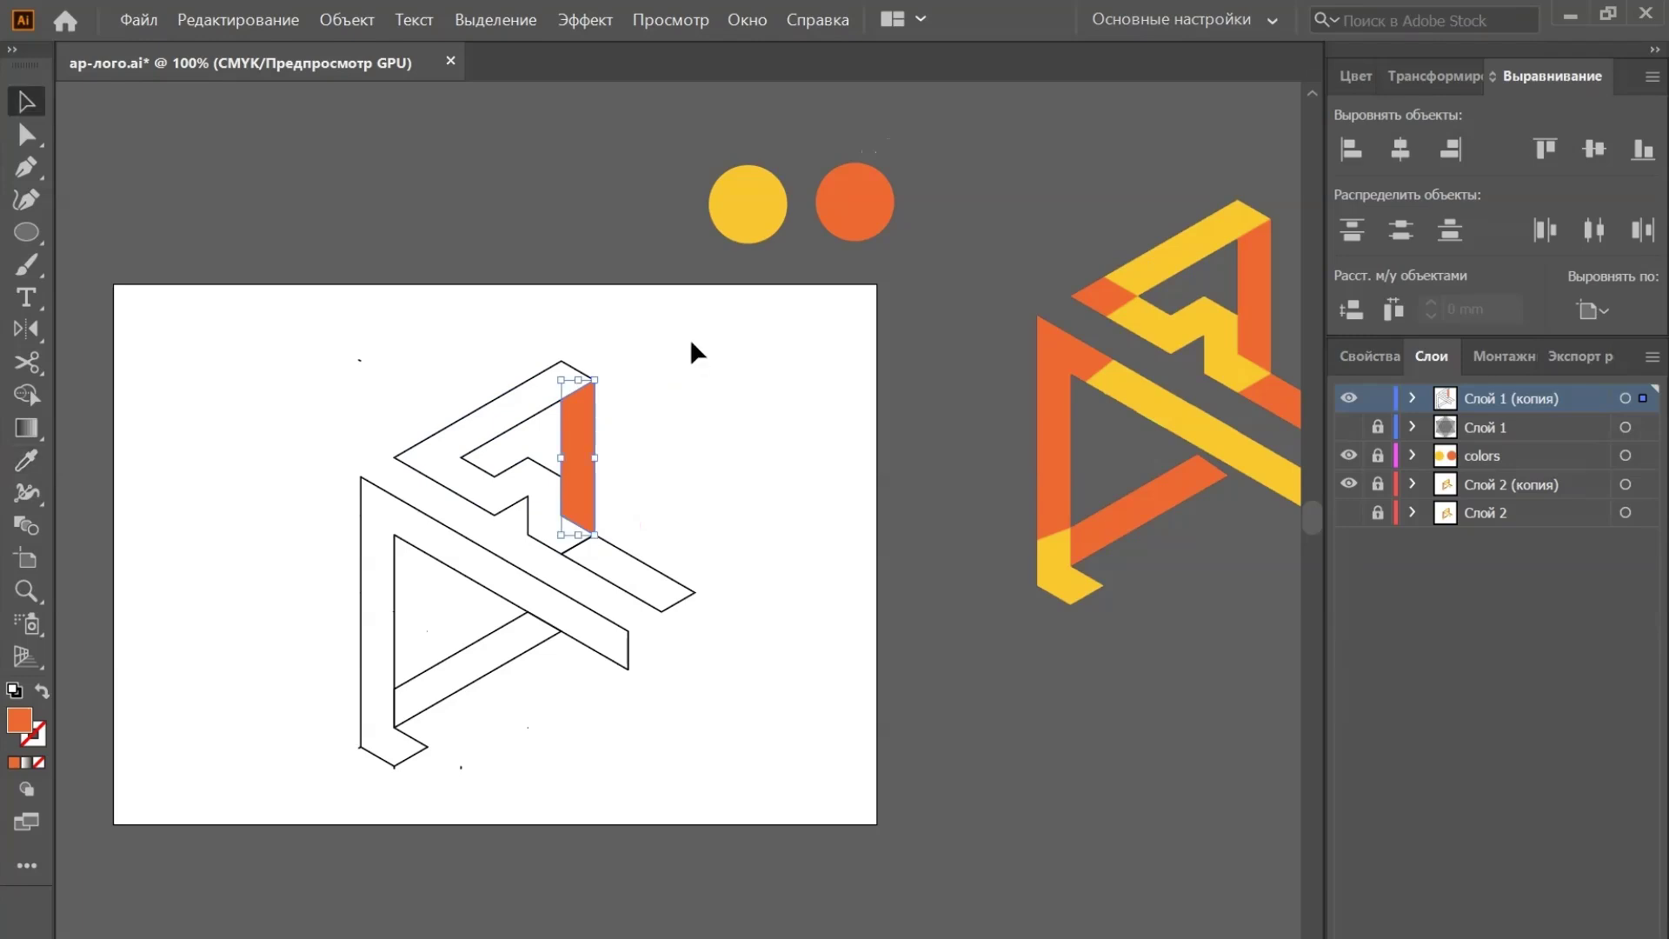
click(1413, 399)
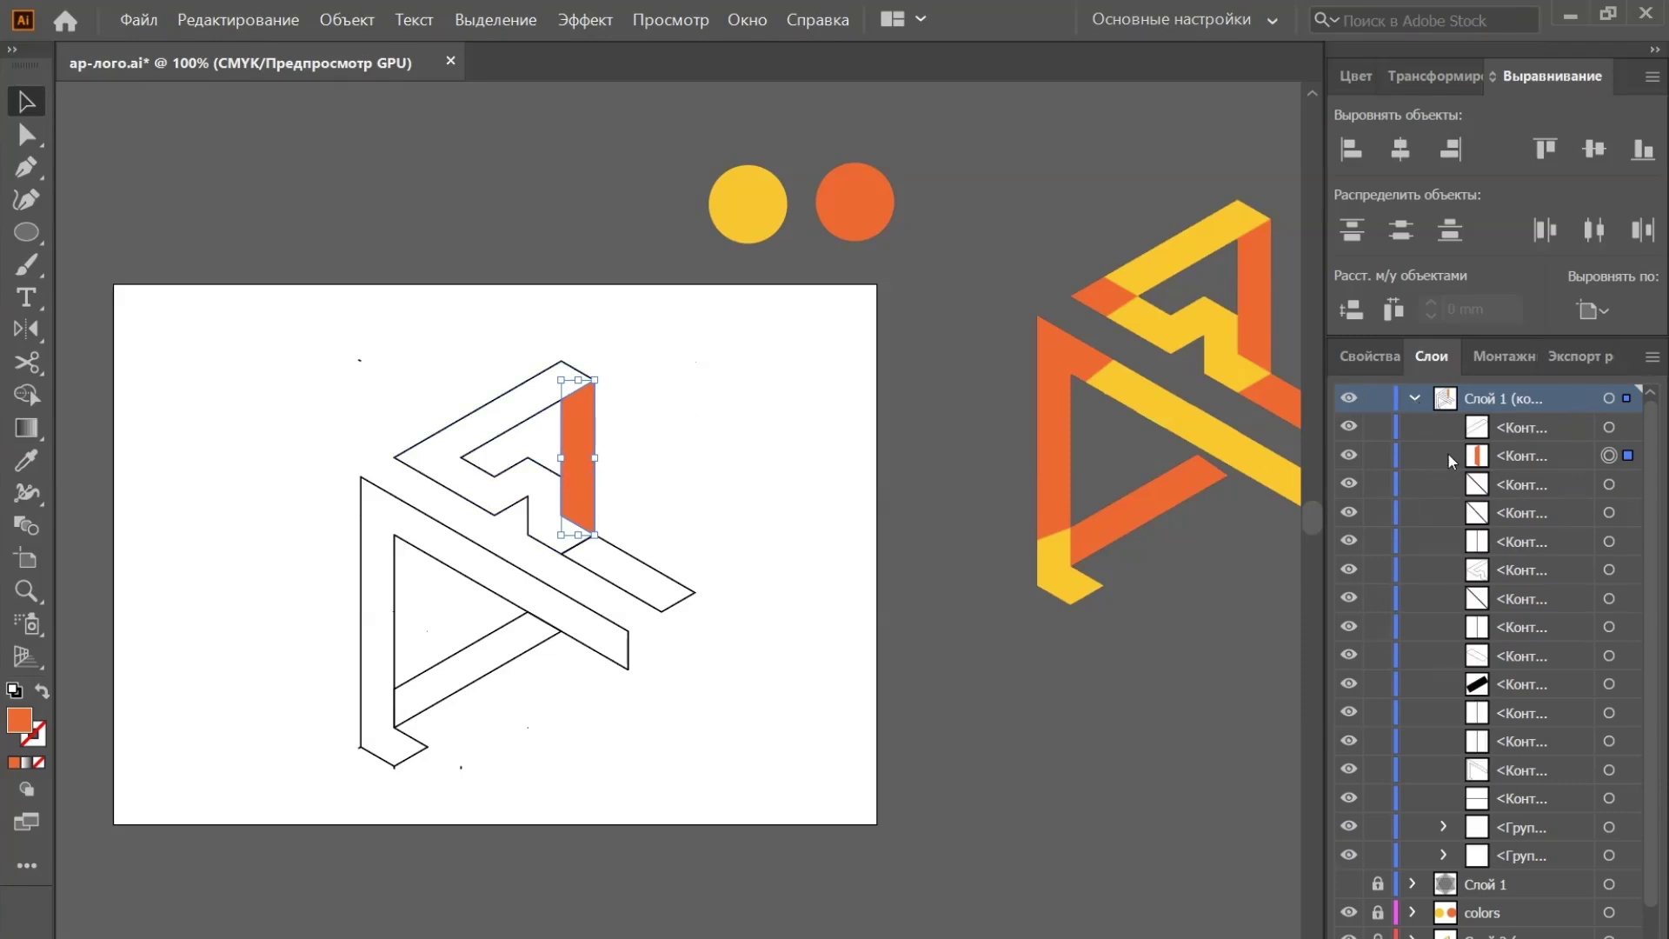
click(1377, 455)
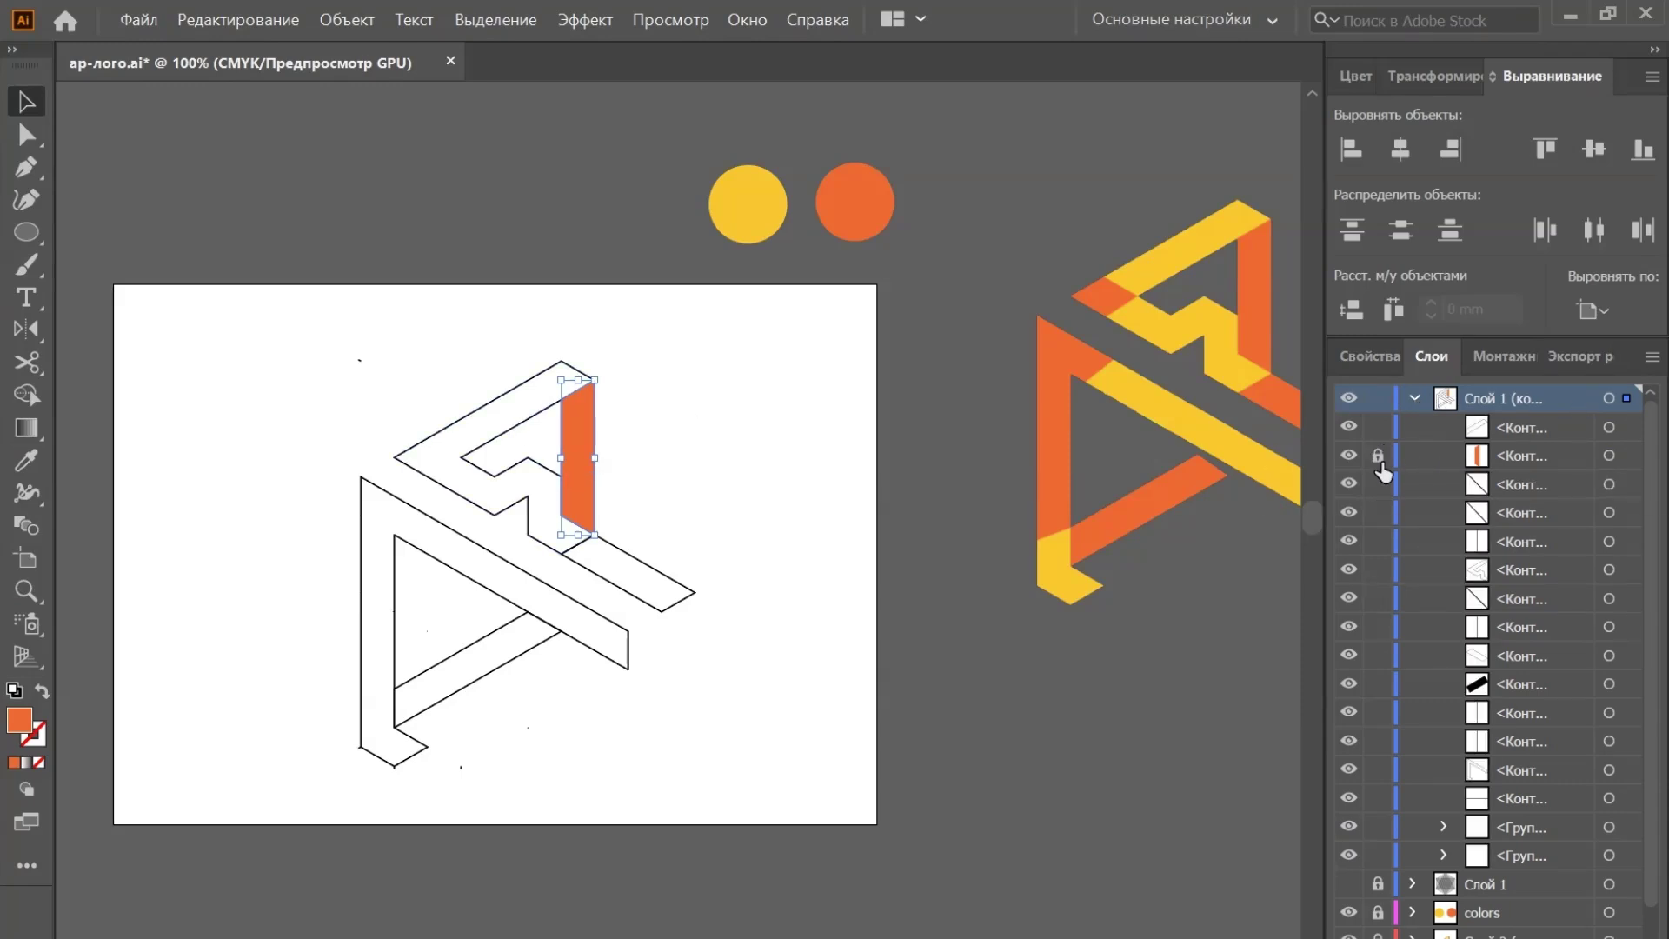
Cut the zigzag top outline with the Scissors at two of its corner anchors
click(520, 423)
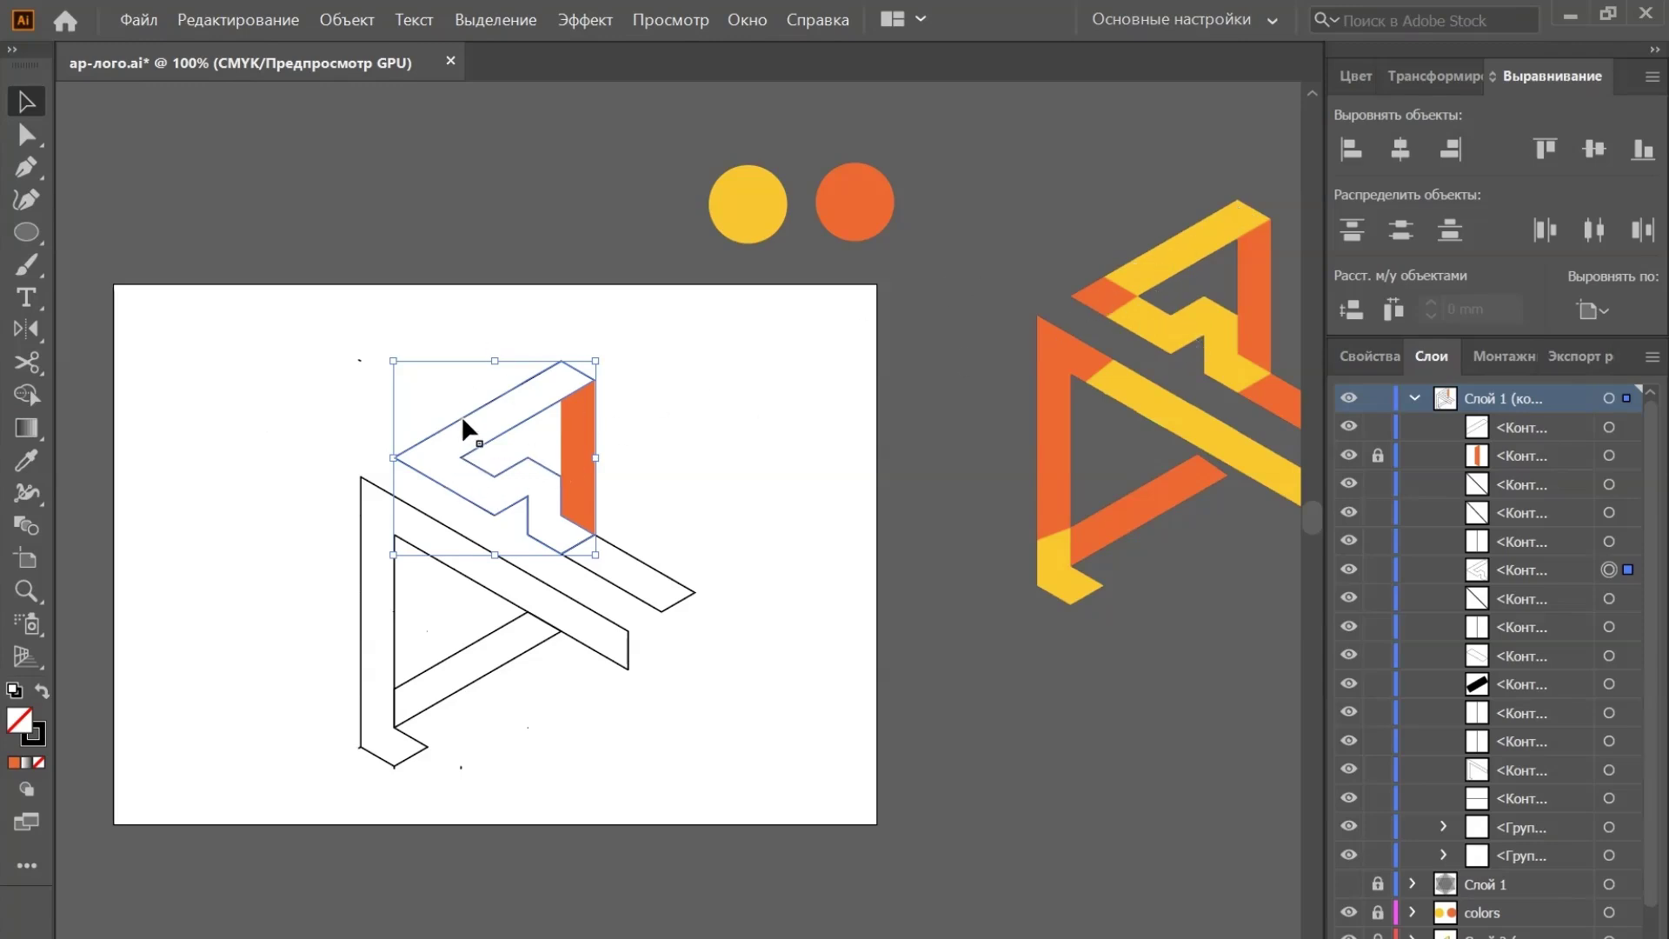
key(a)
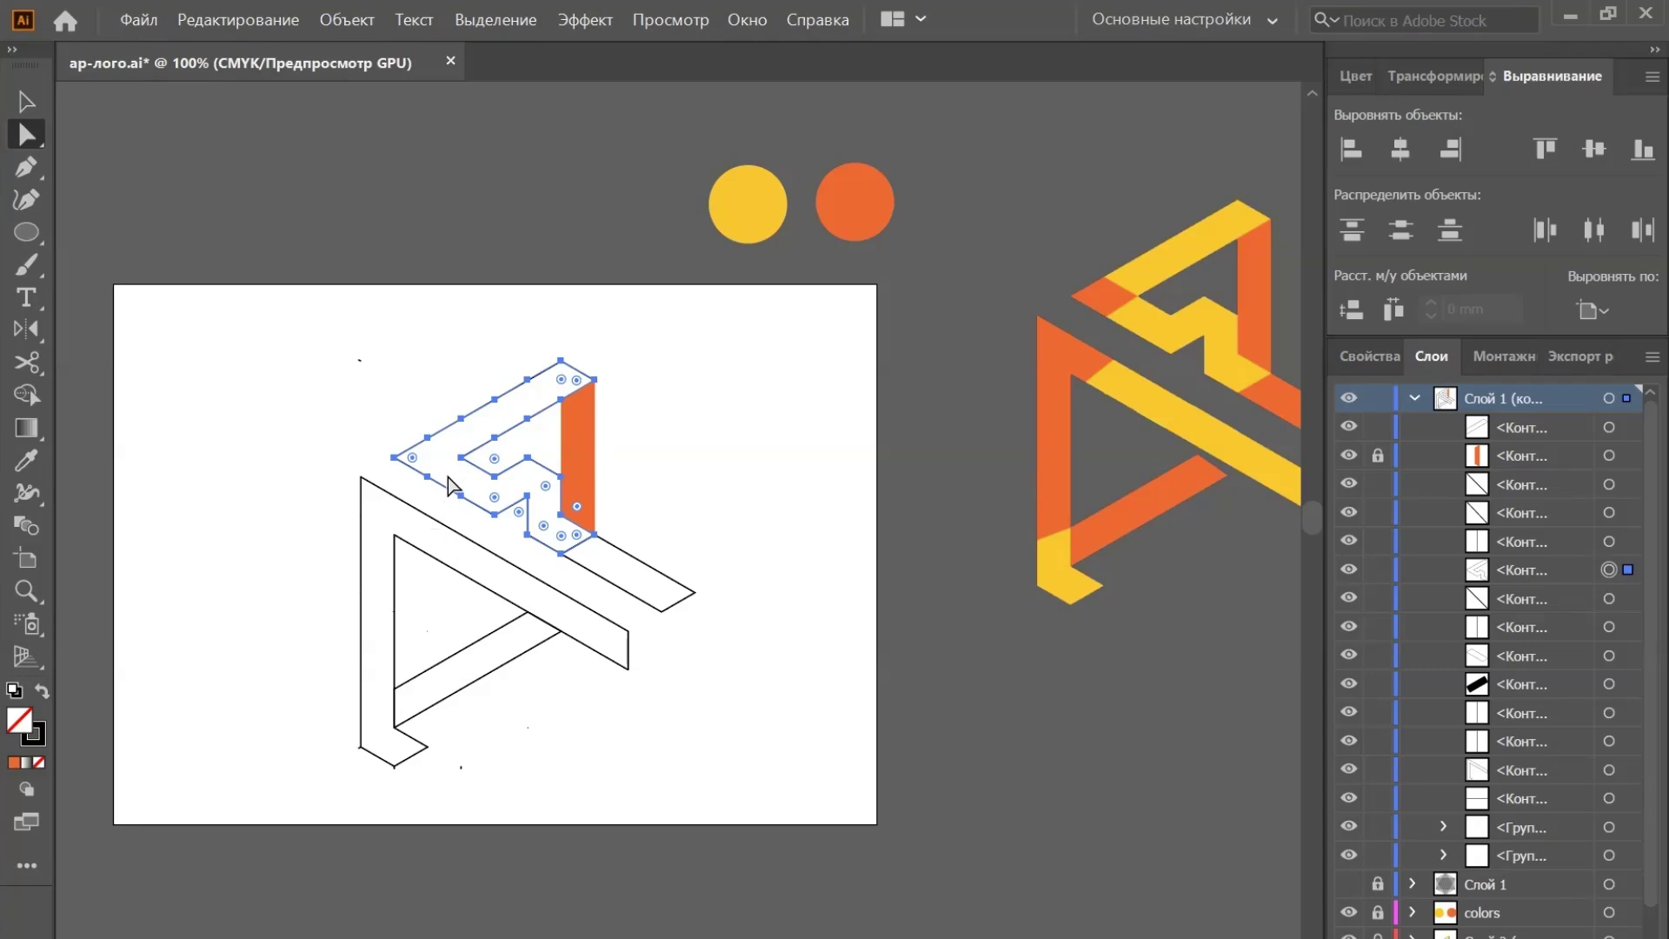
click(460, 457)
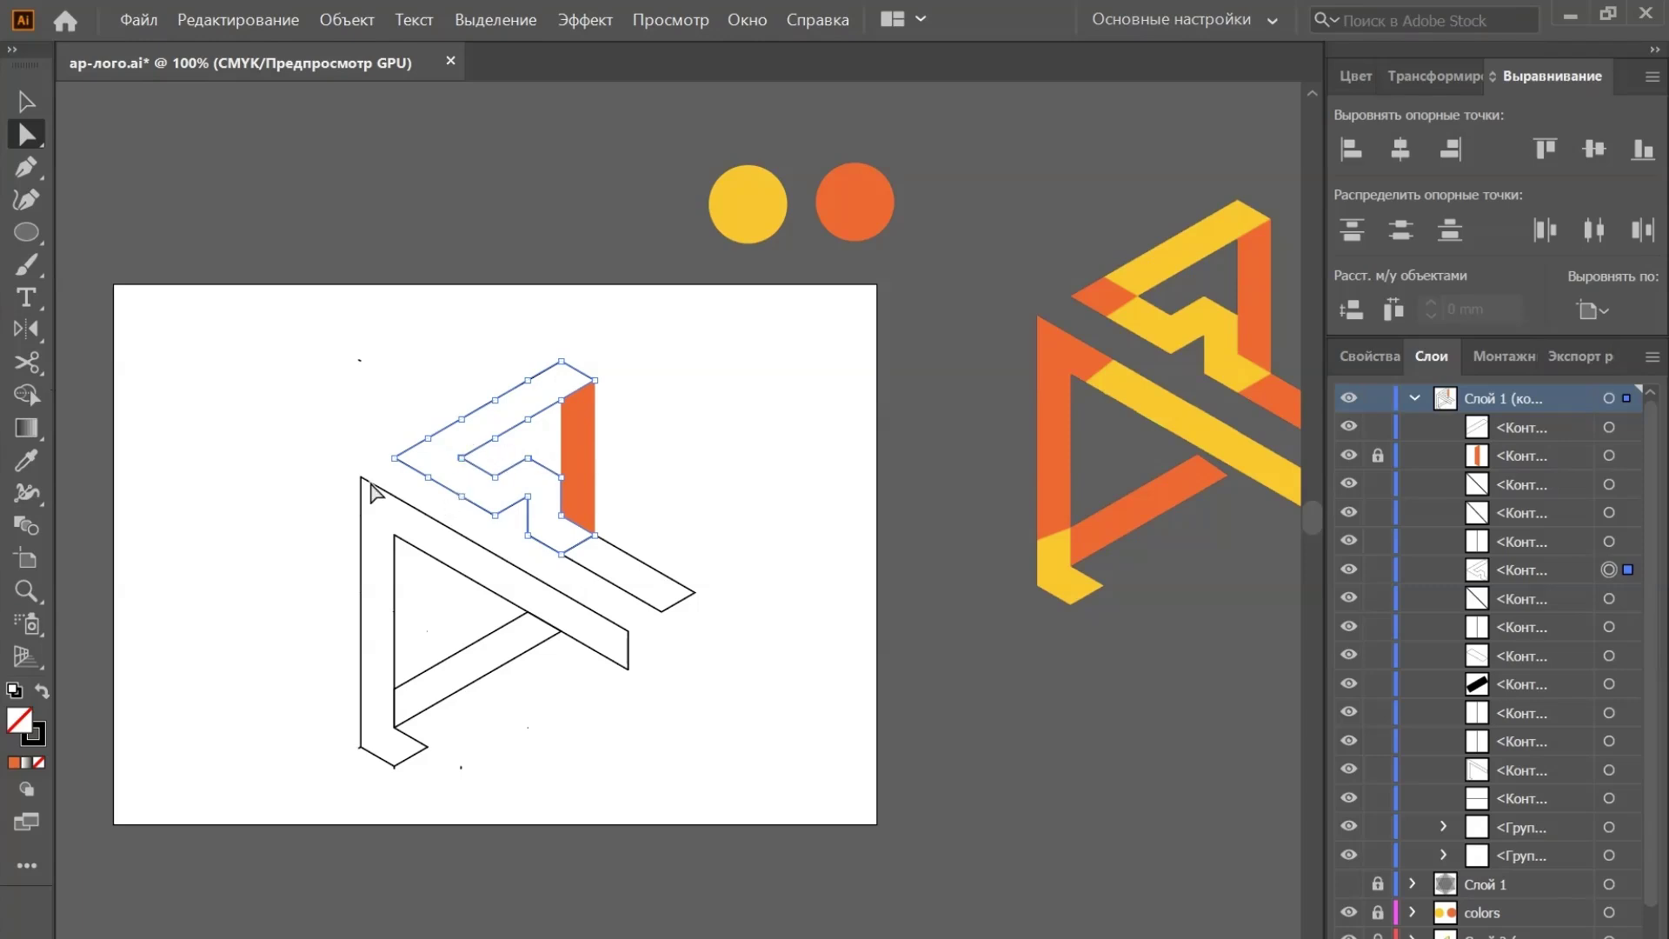
click(26, 361)
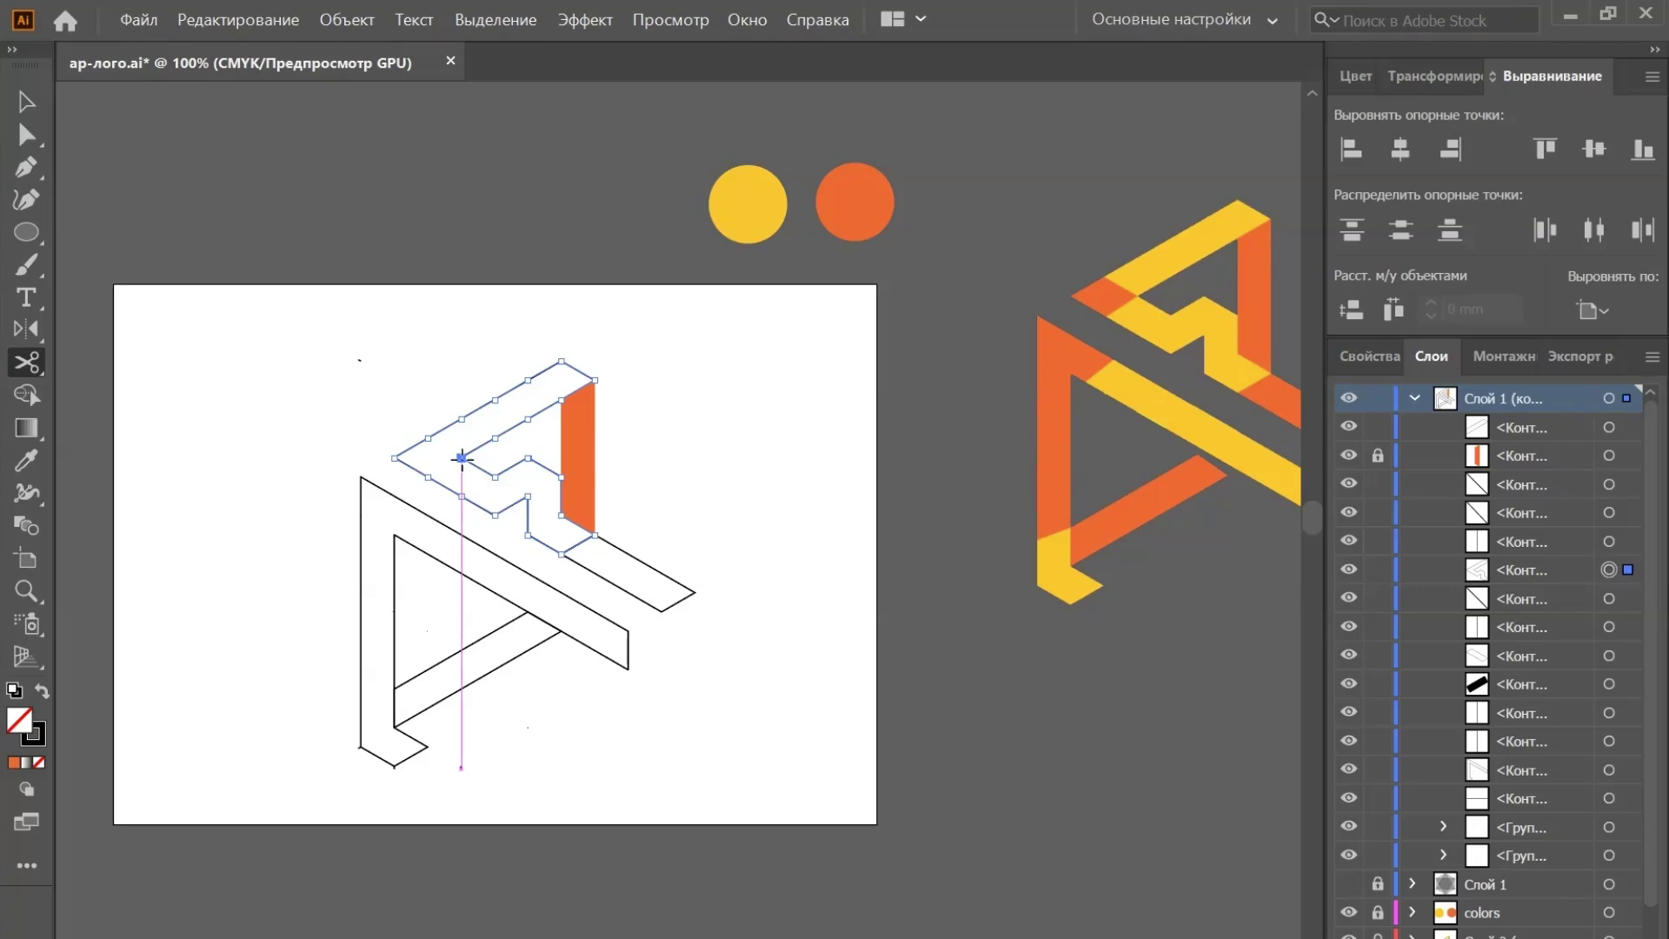
click(461, 458)
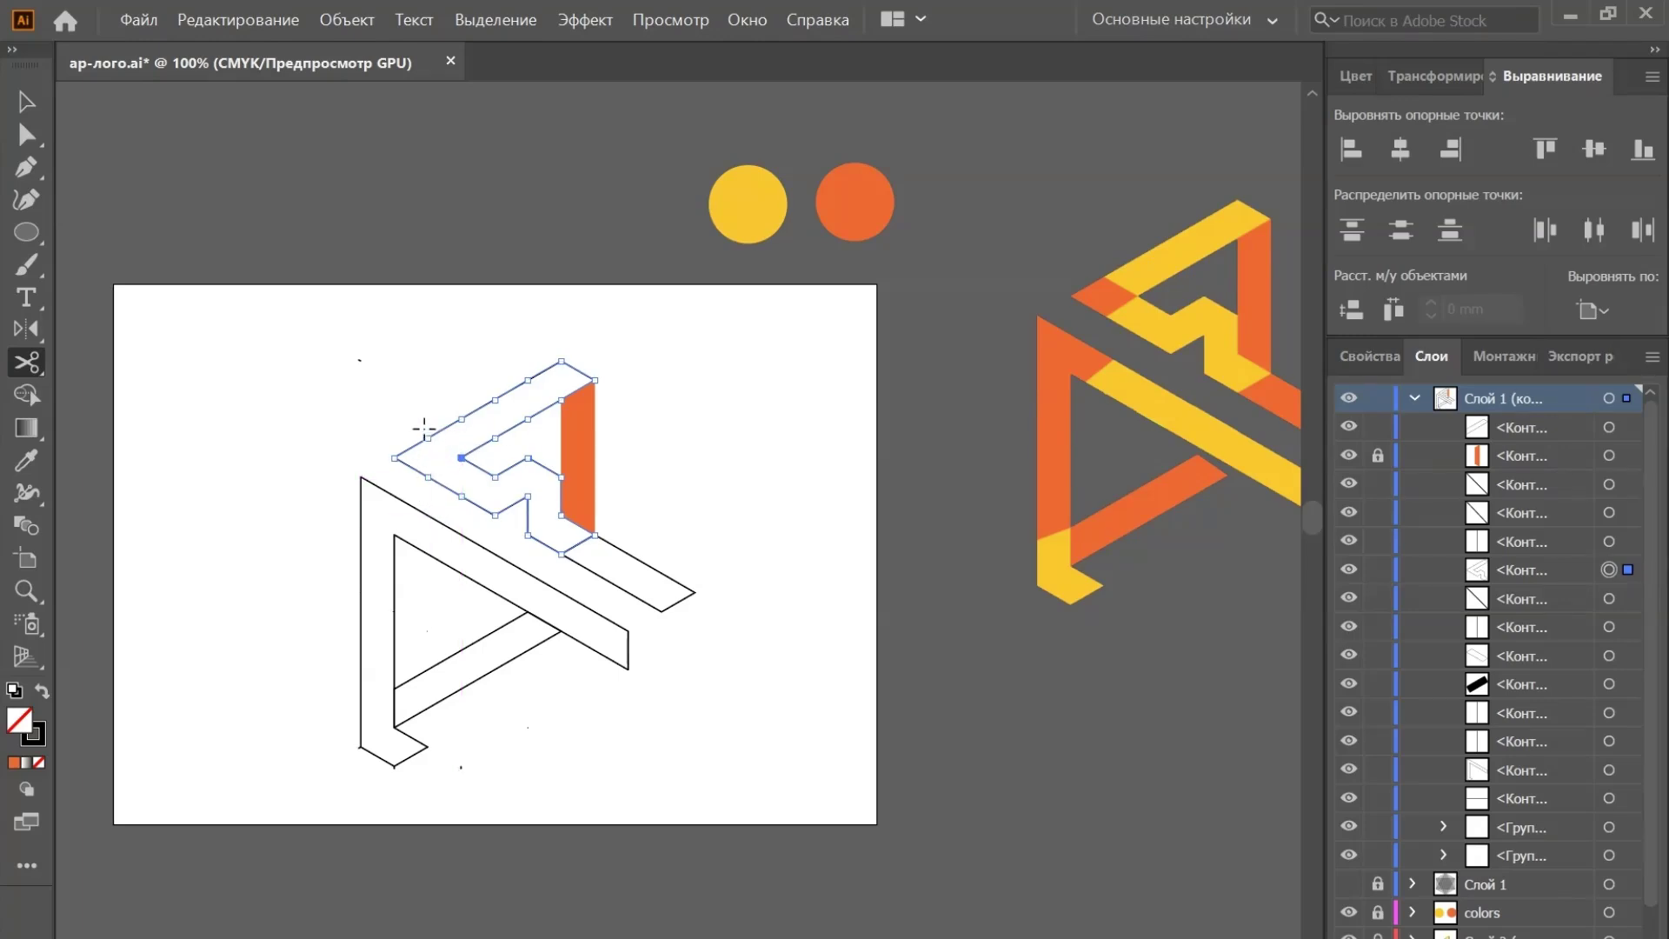
click(428, 437)
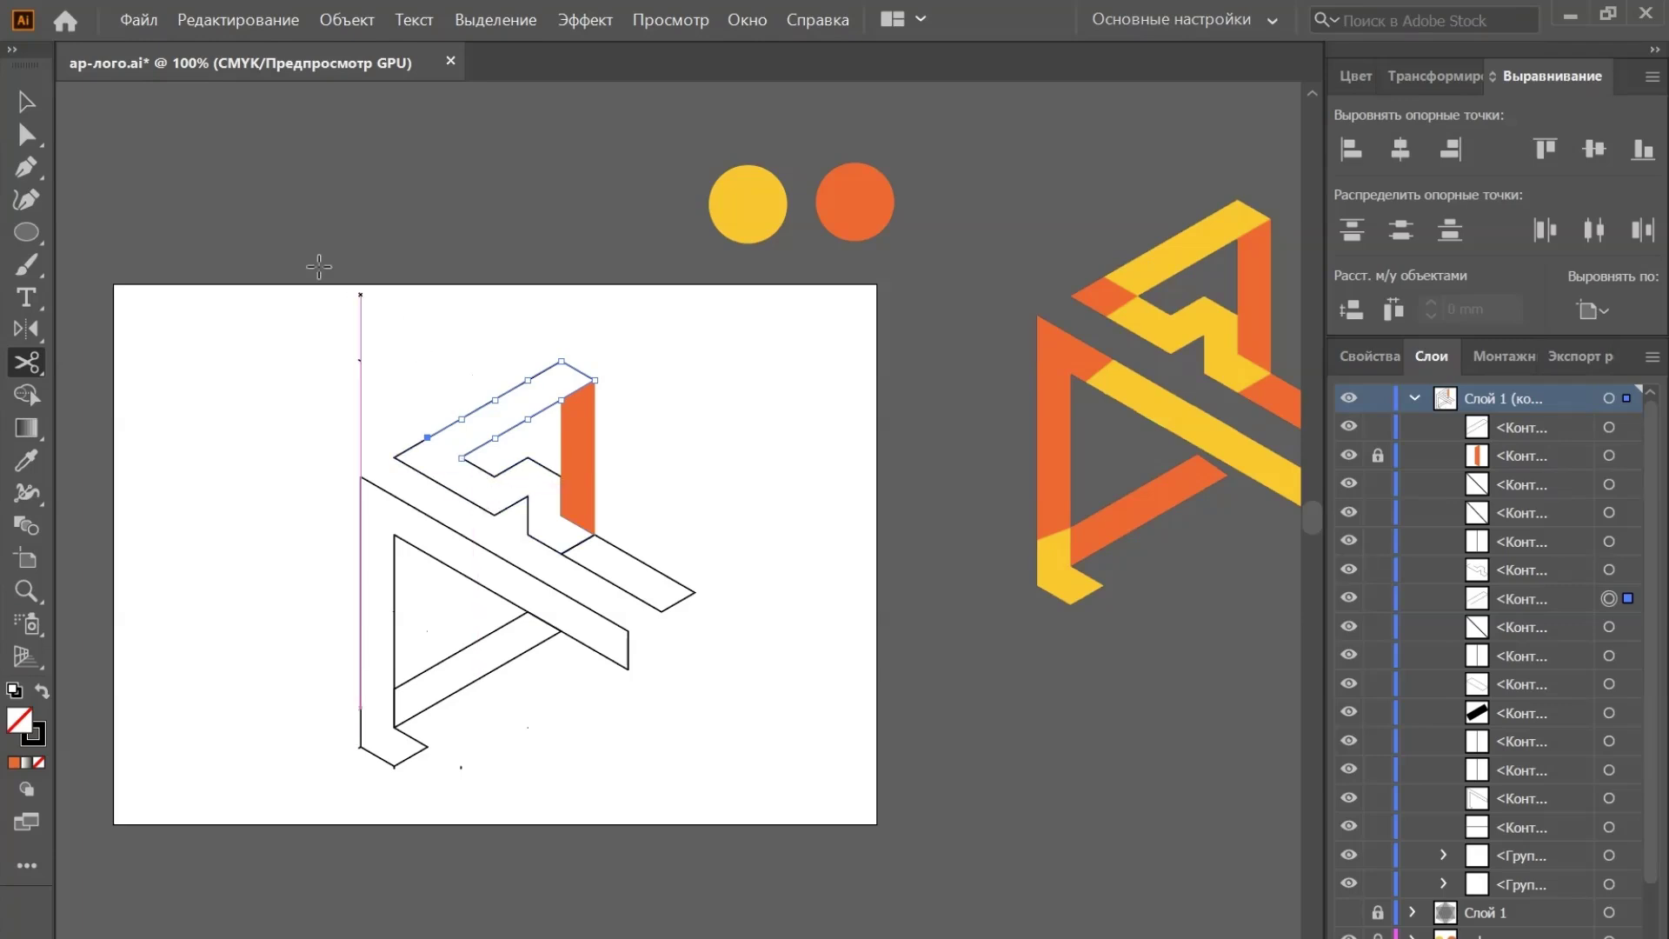
key(p)
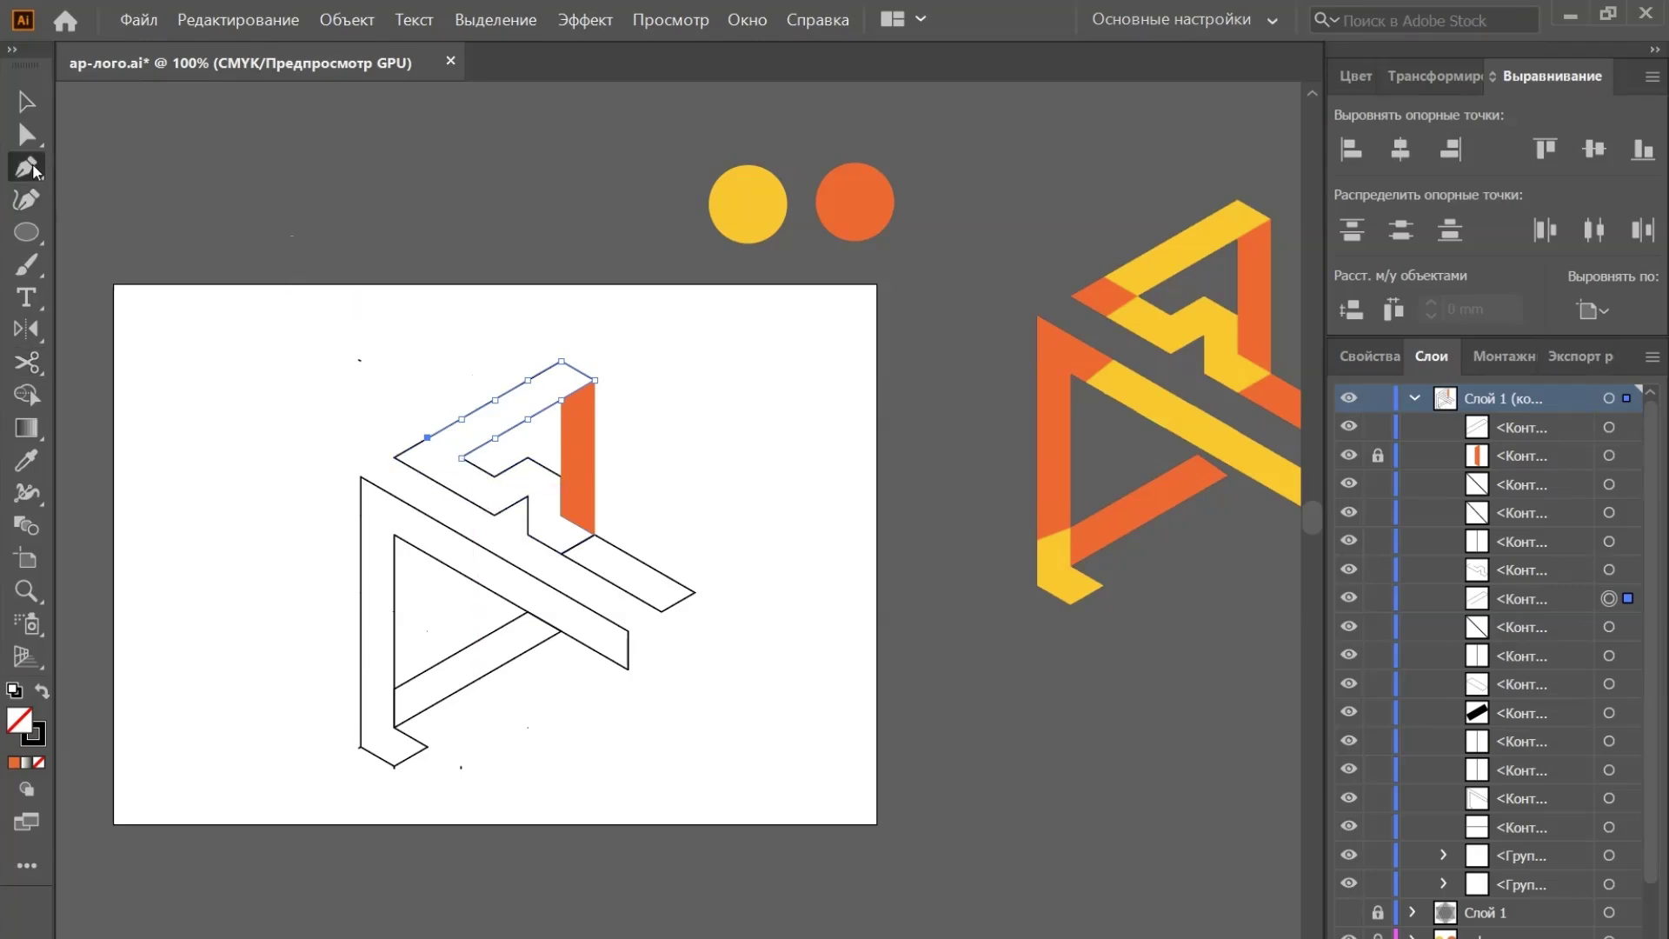
Attempt a Pen path along the lower face, then undo the accidental move and the drawing
click(426, 437)
click(461, 458)
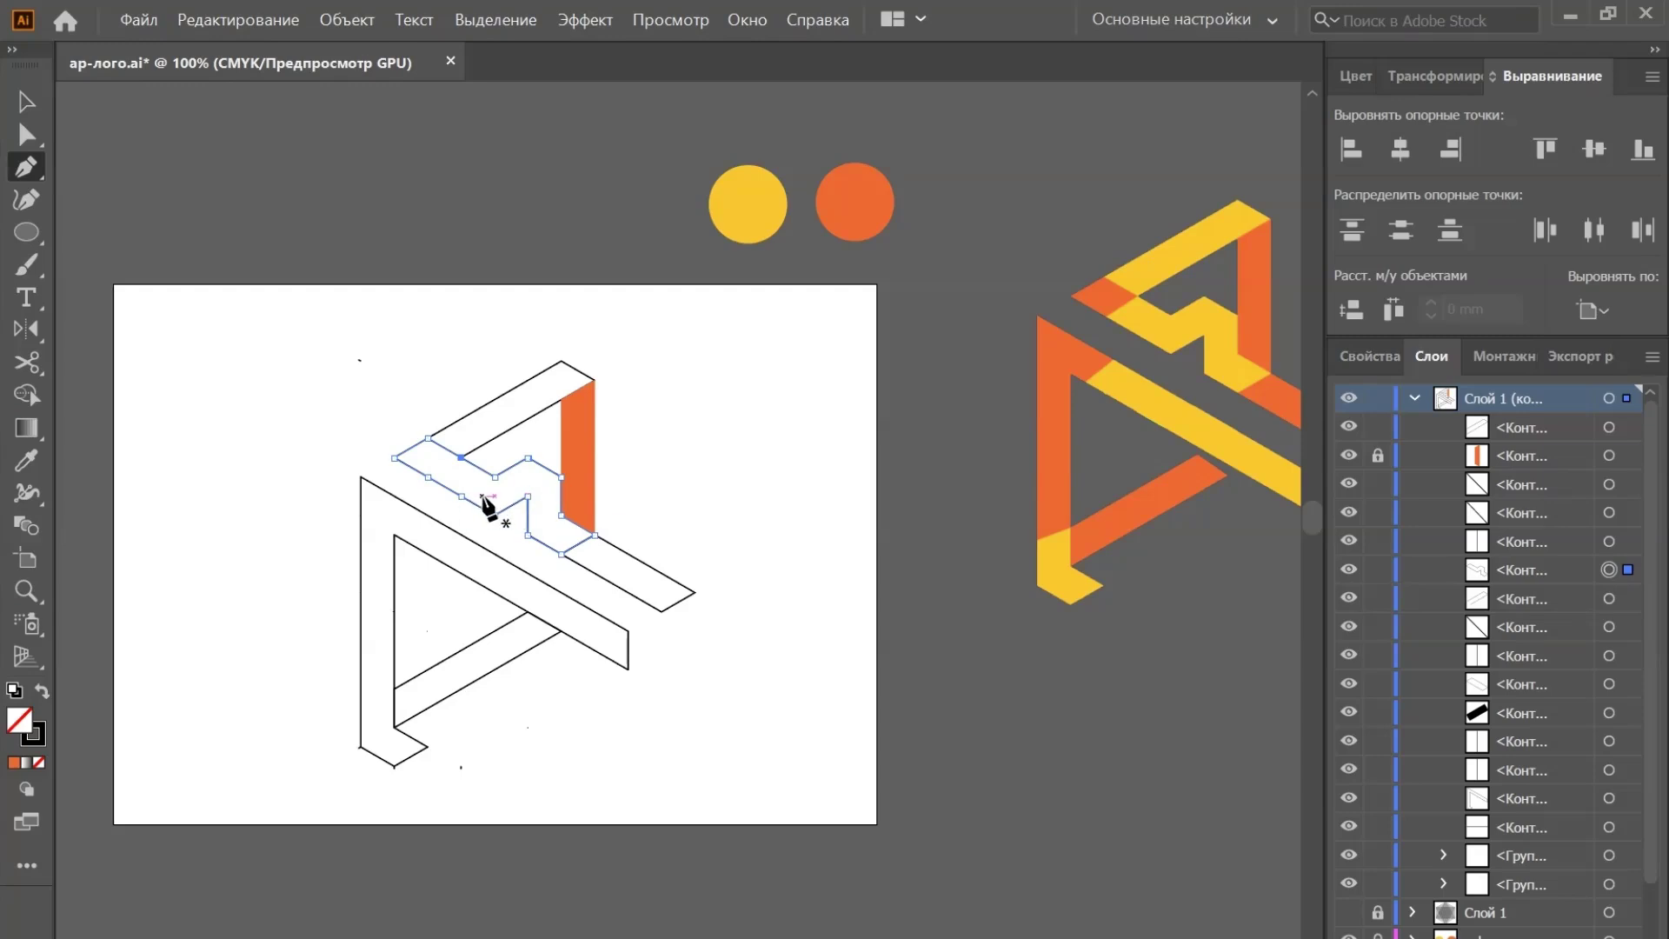
key(v)
drag(516, 460, 488, 494)
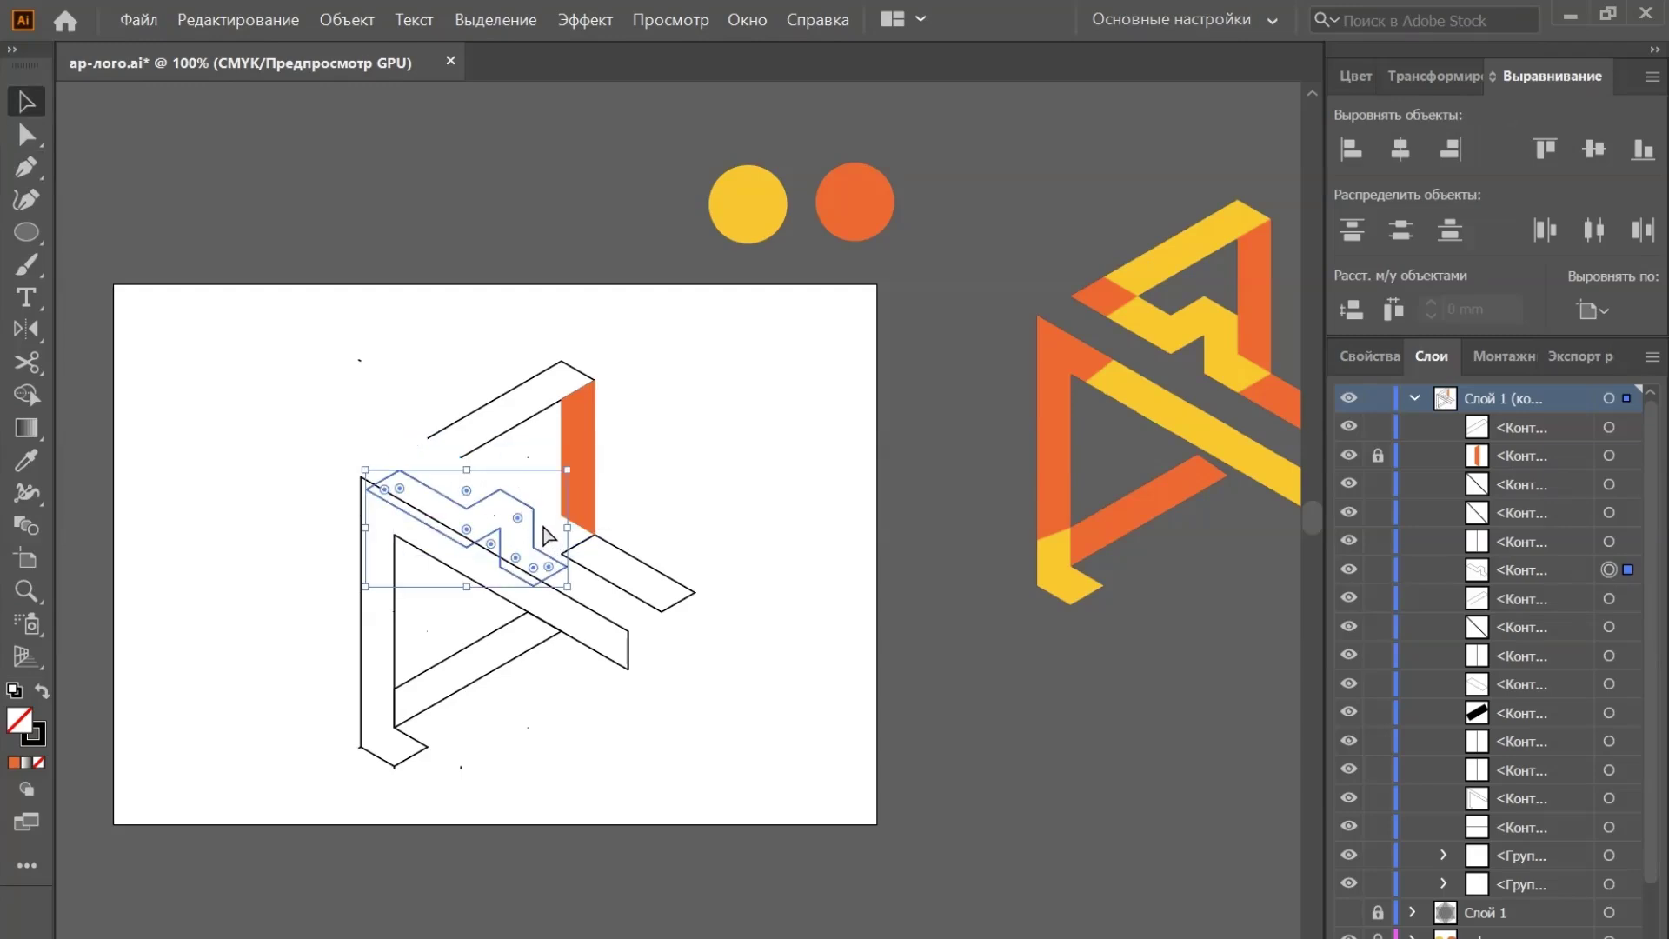
key(ctrl+z)
click(238, 19)
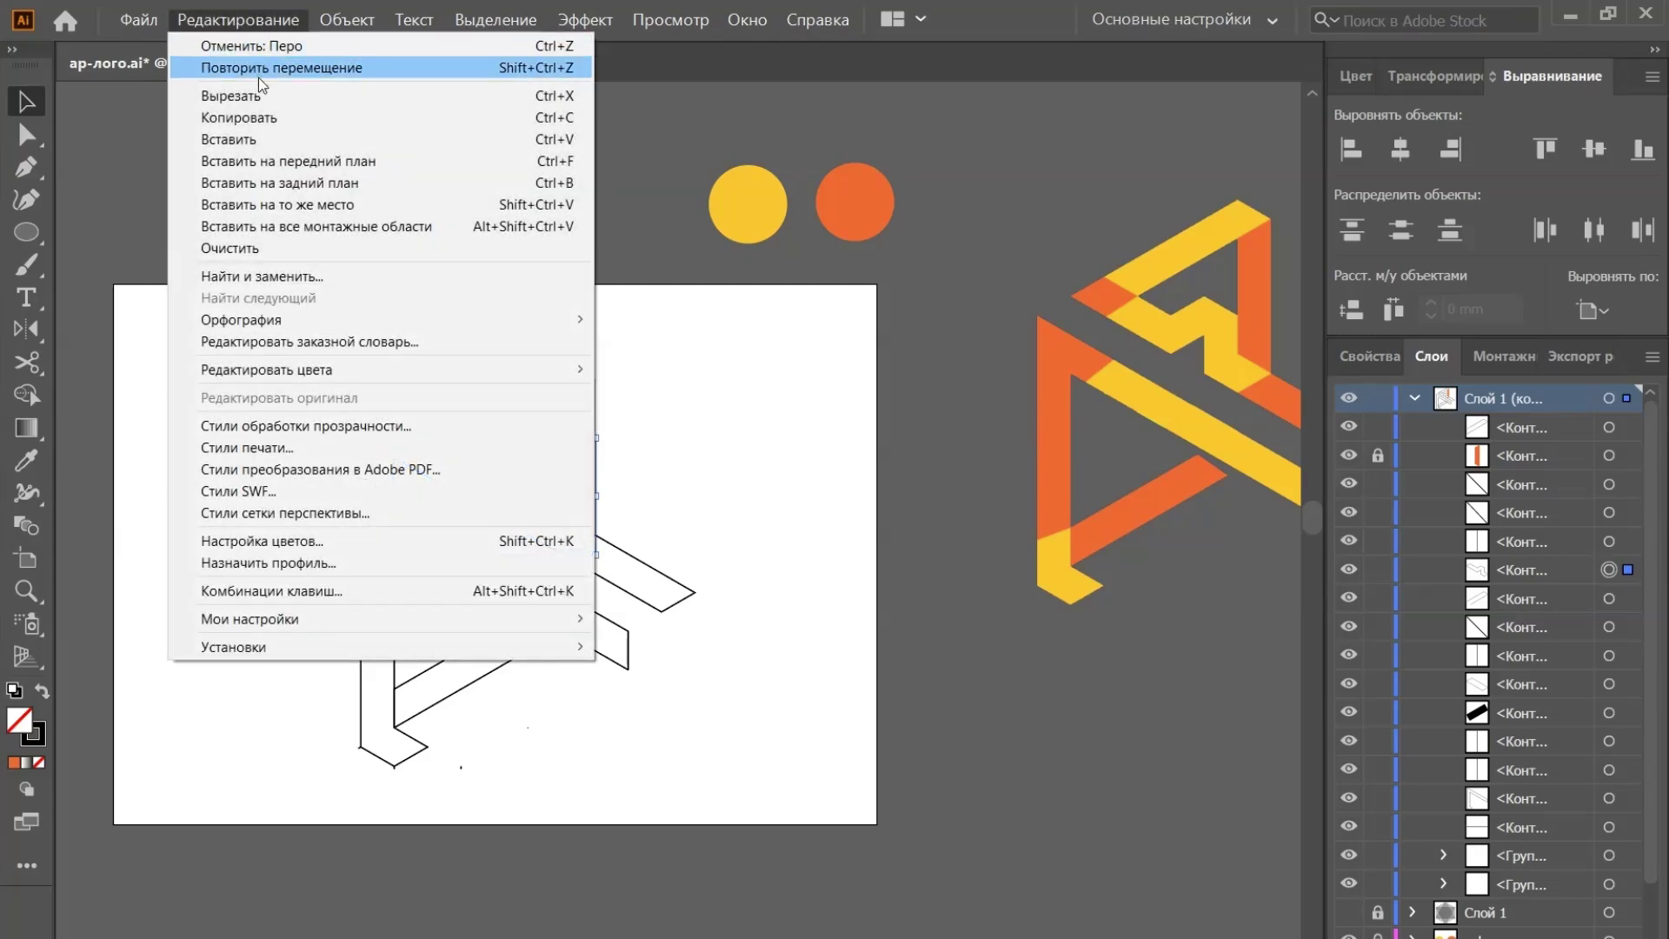
click(263, 46)
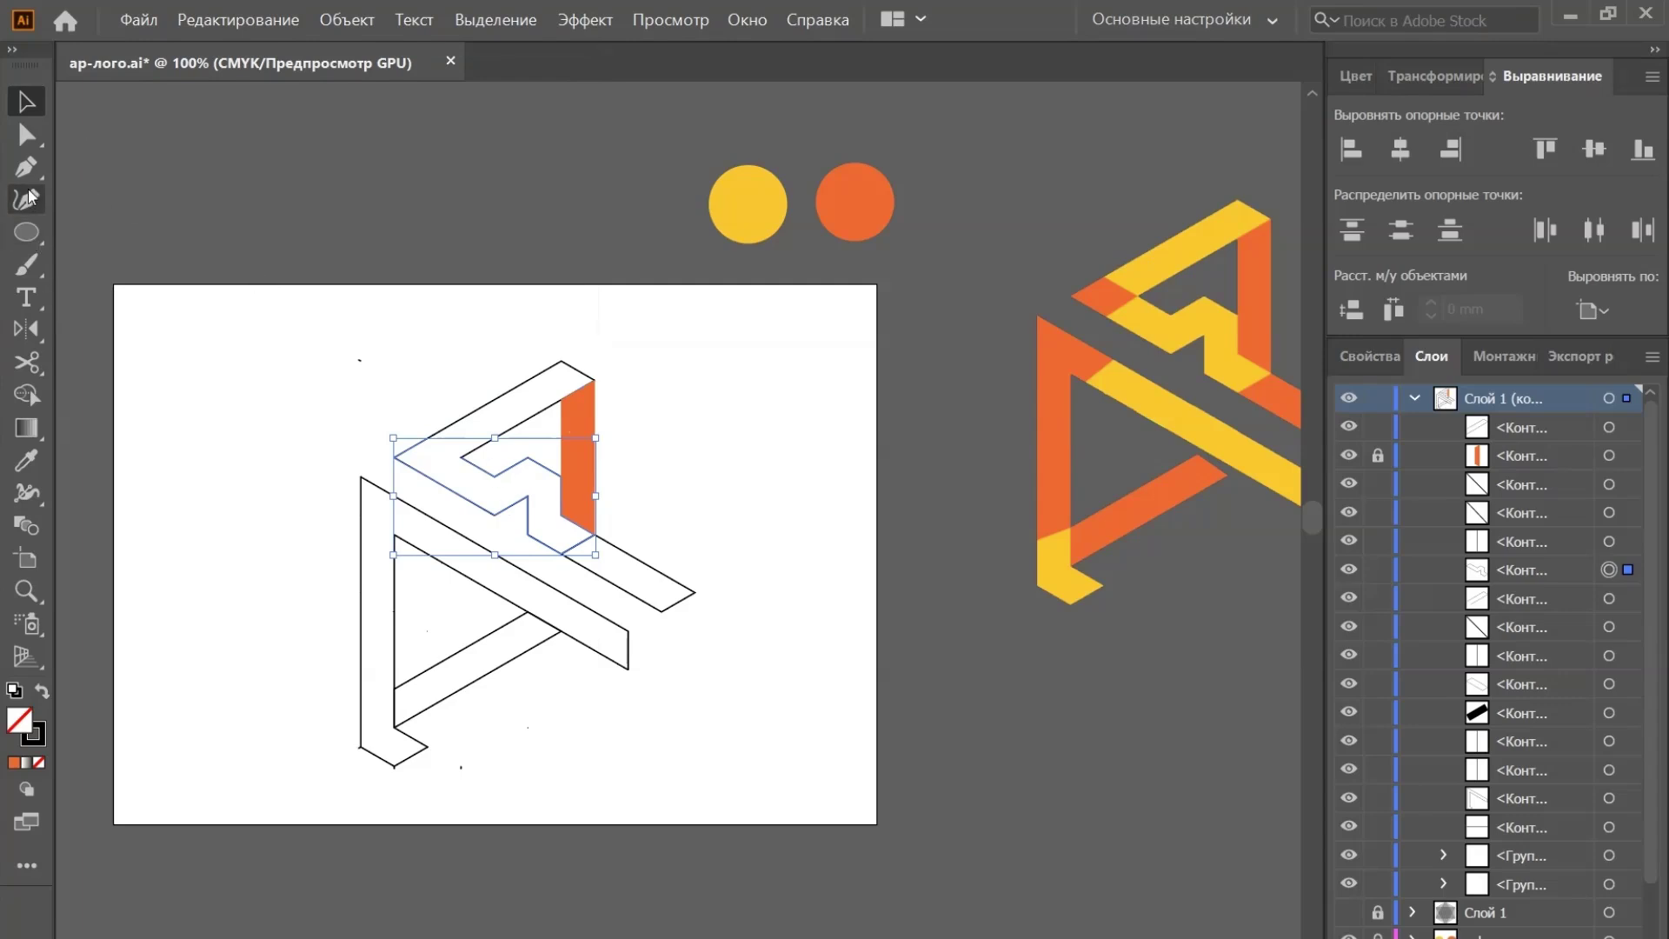
Cut the outline at the zigzag's left-end anchor and close the inner zigzag into its own shape
click(26, 135)
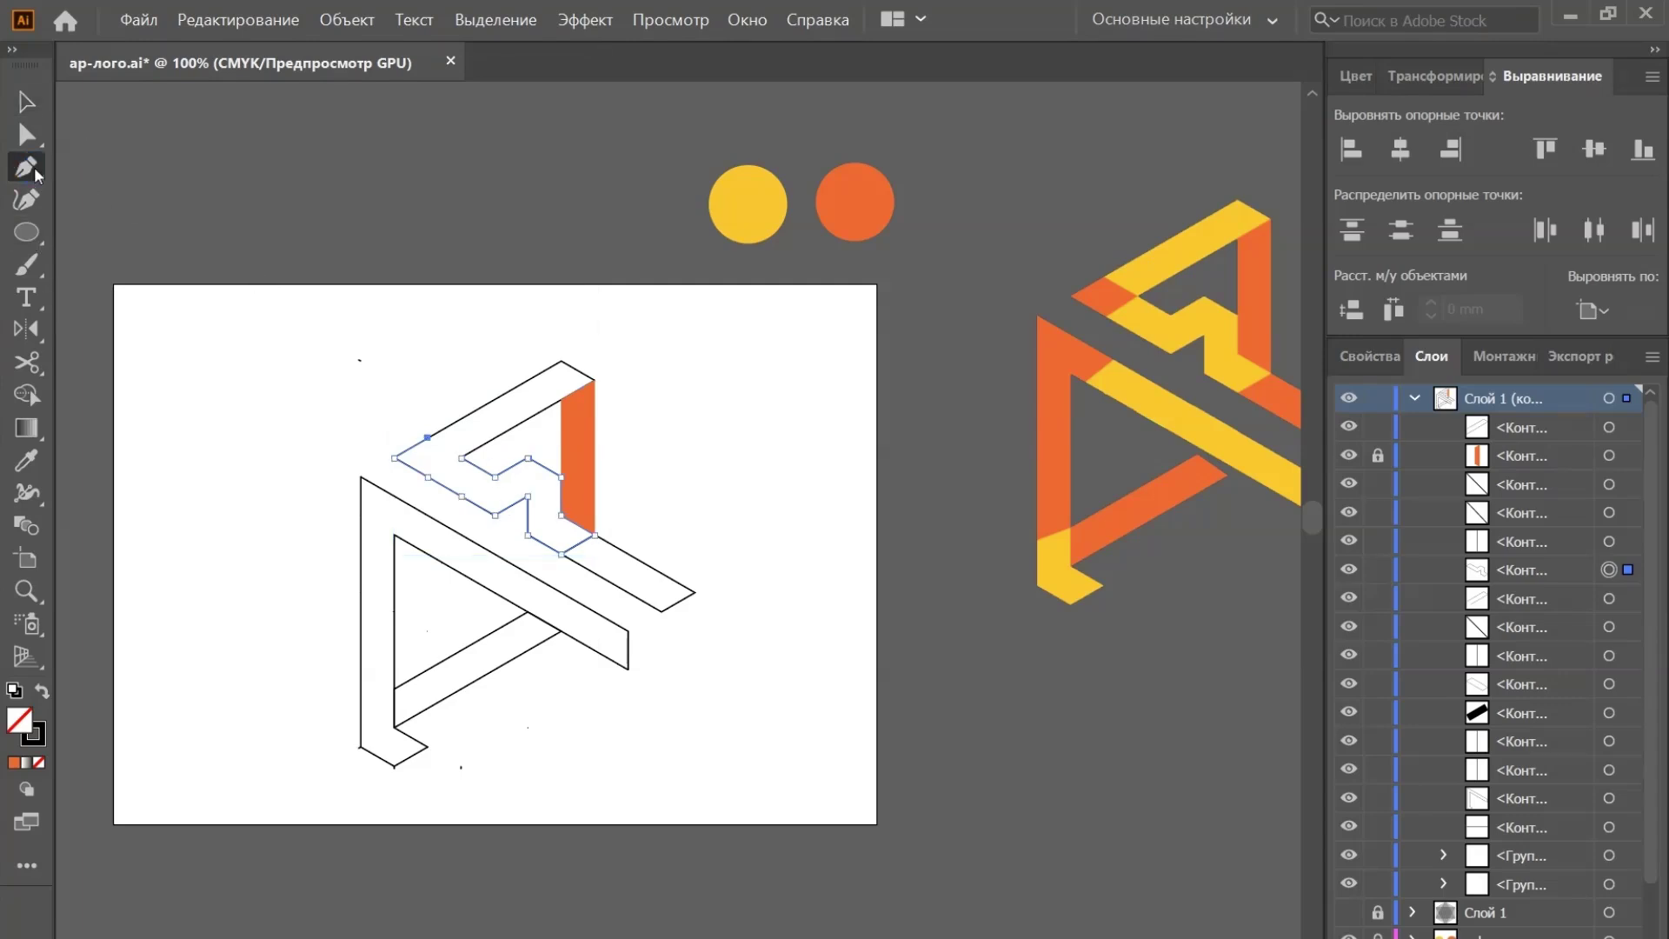
click(427, 476)
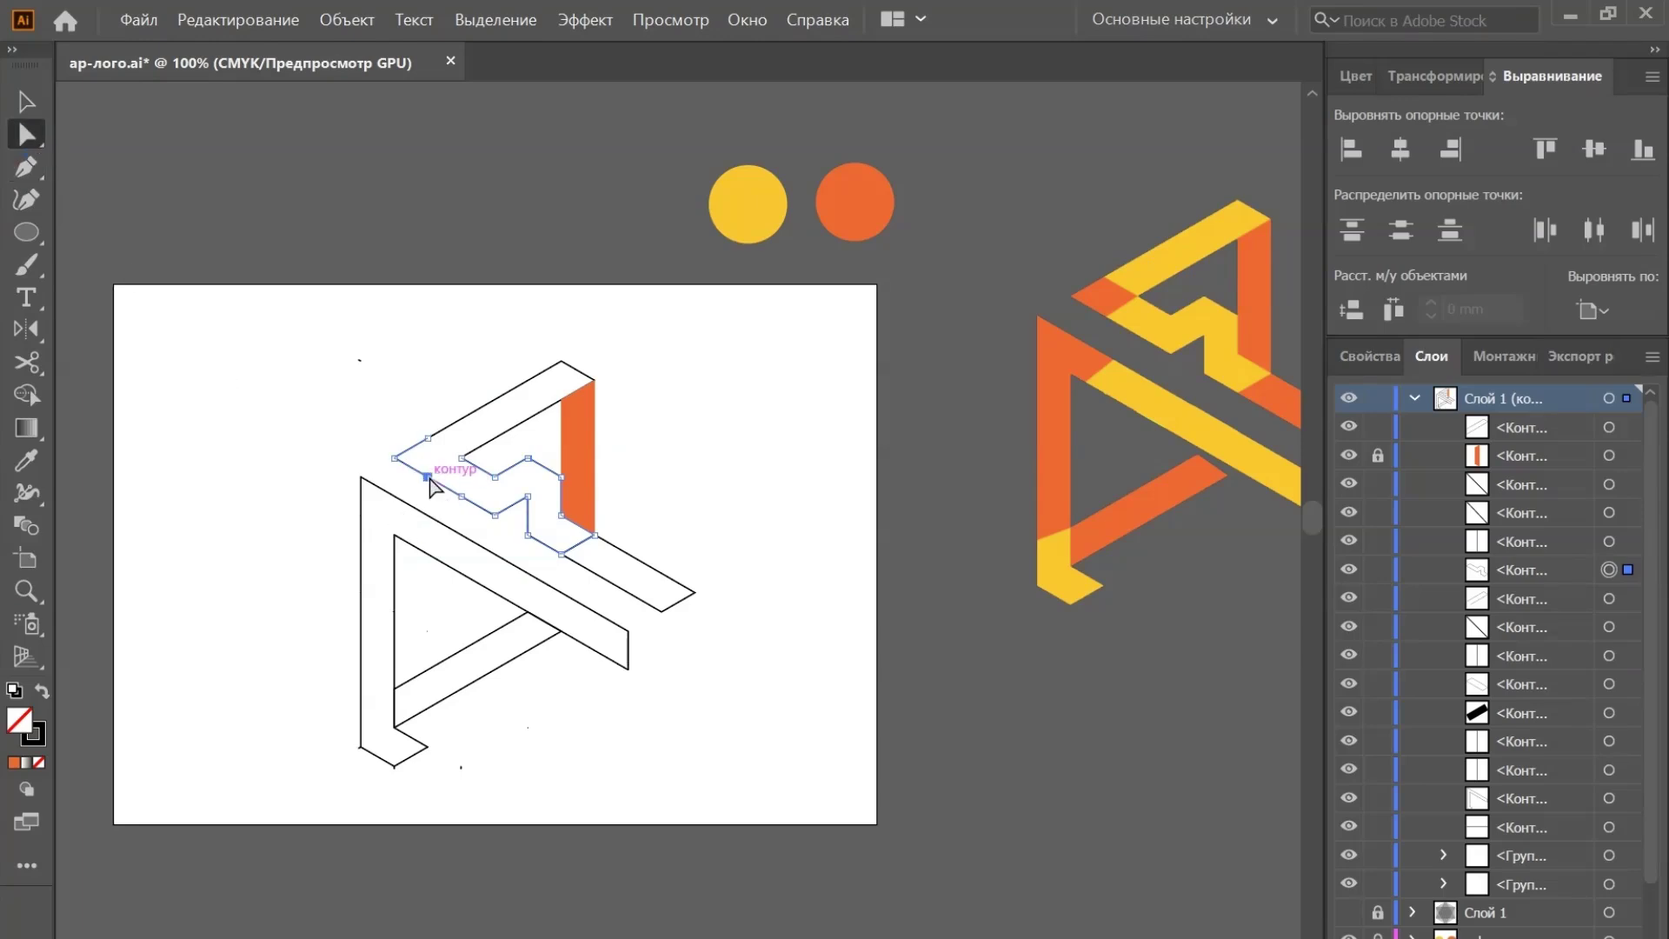
key(c)
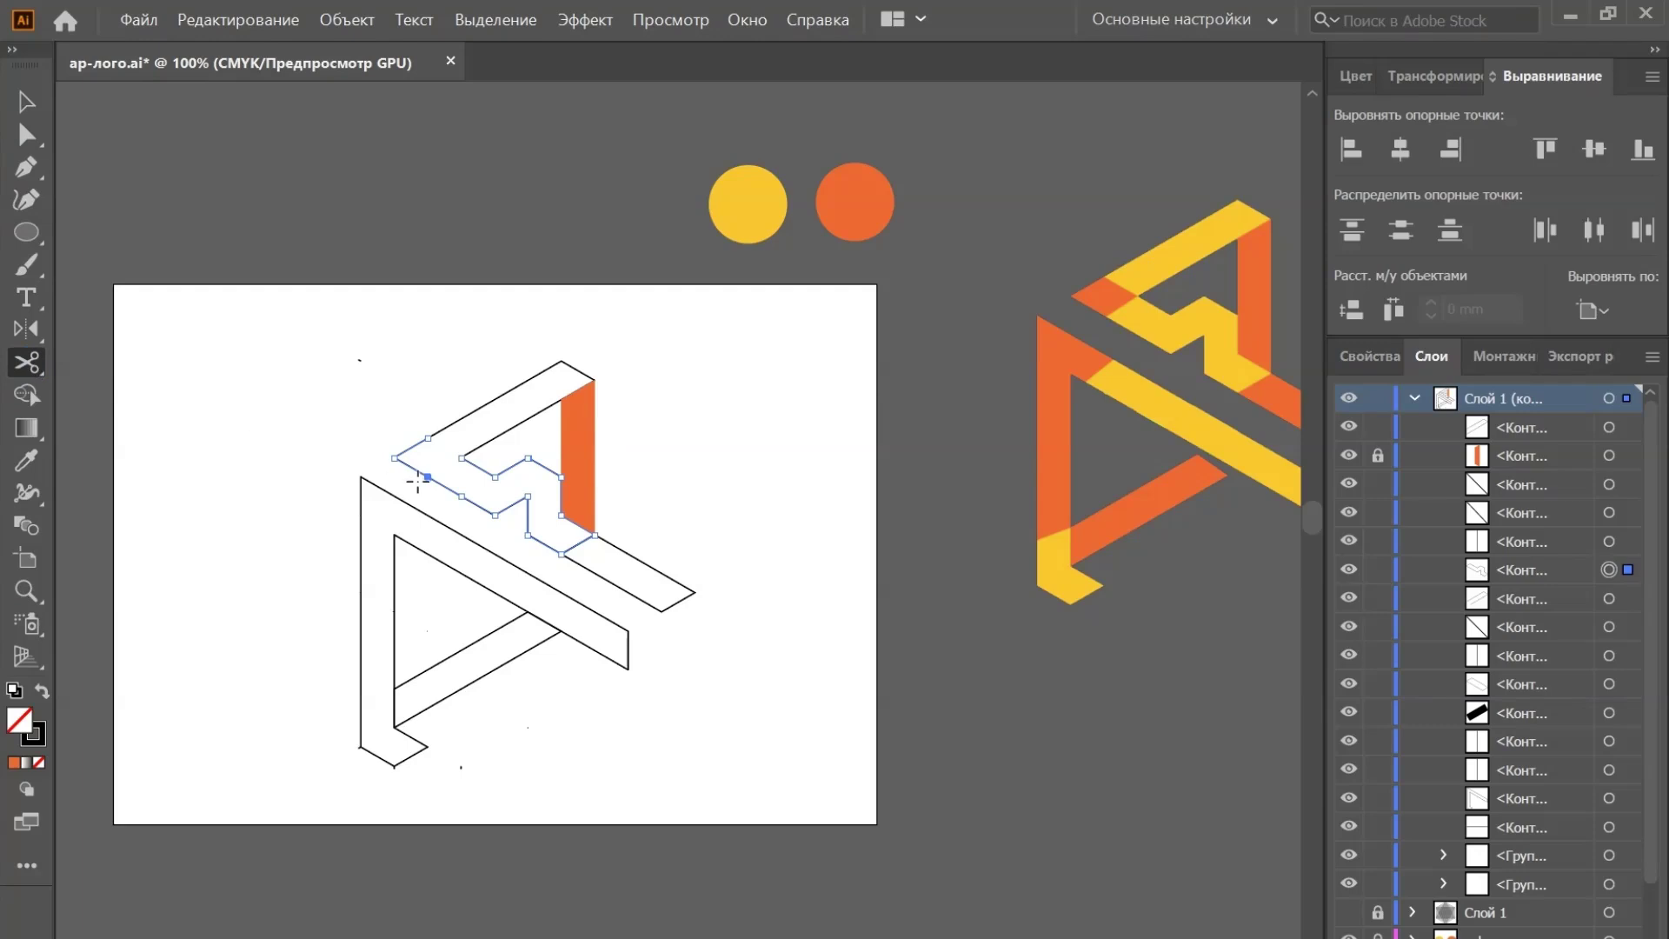
click(427, 477)
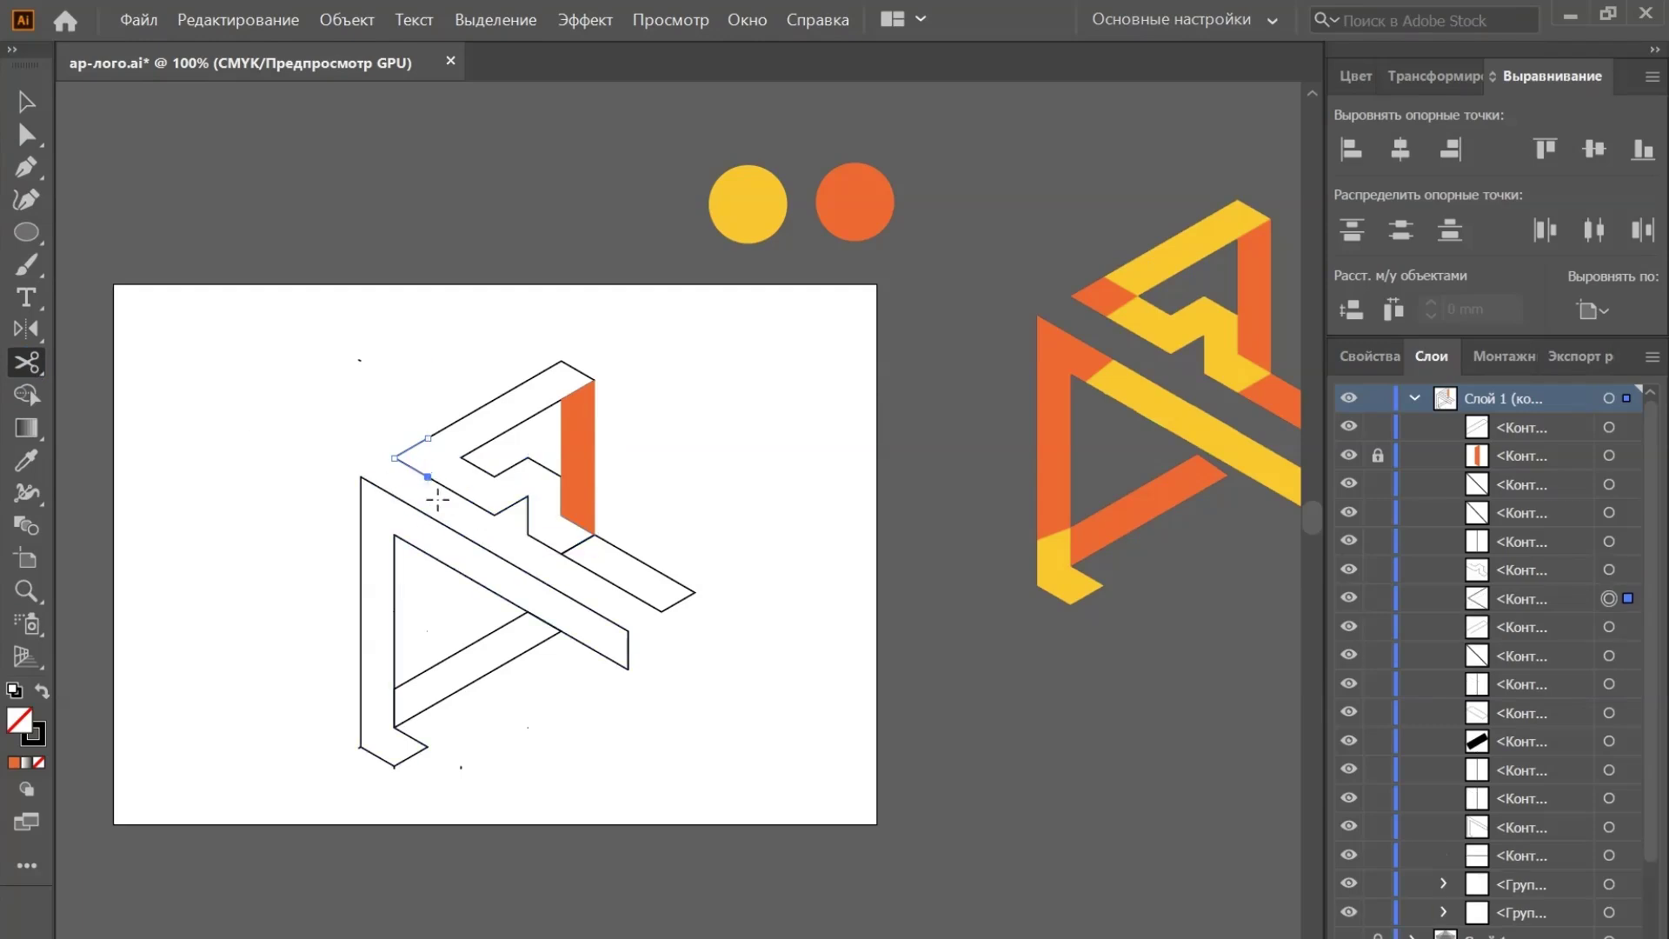
key(a)
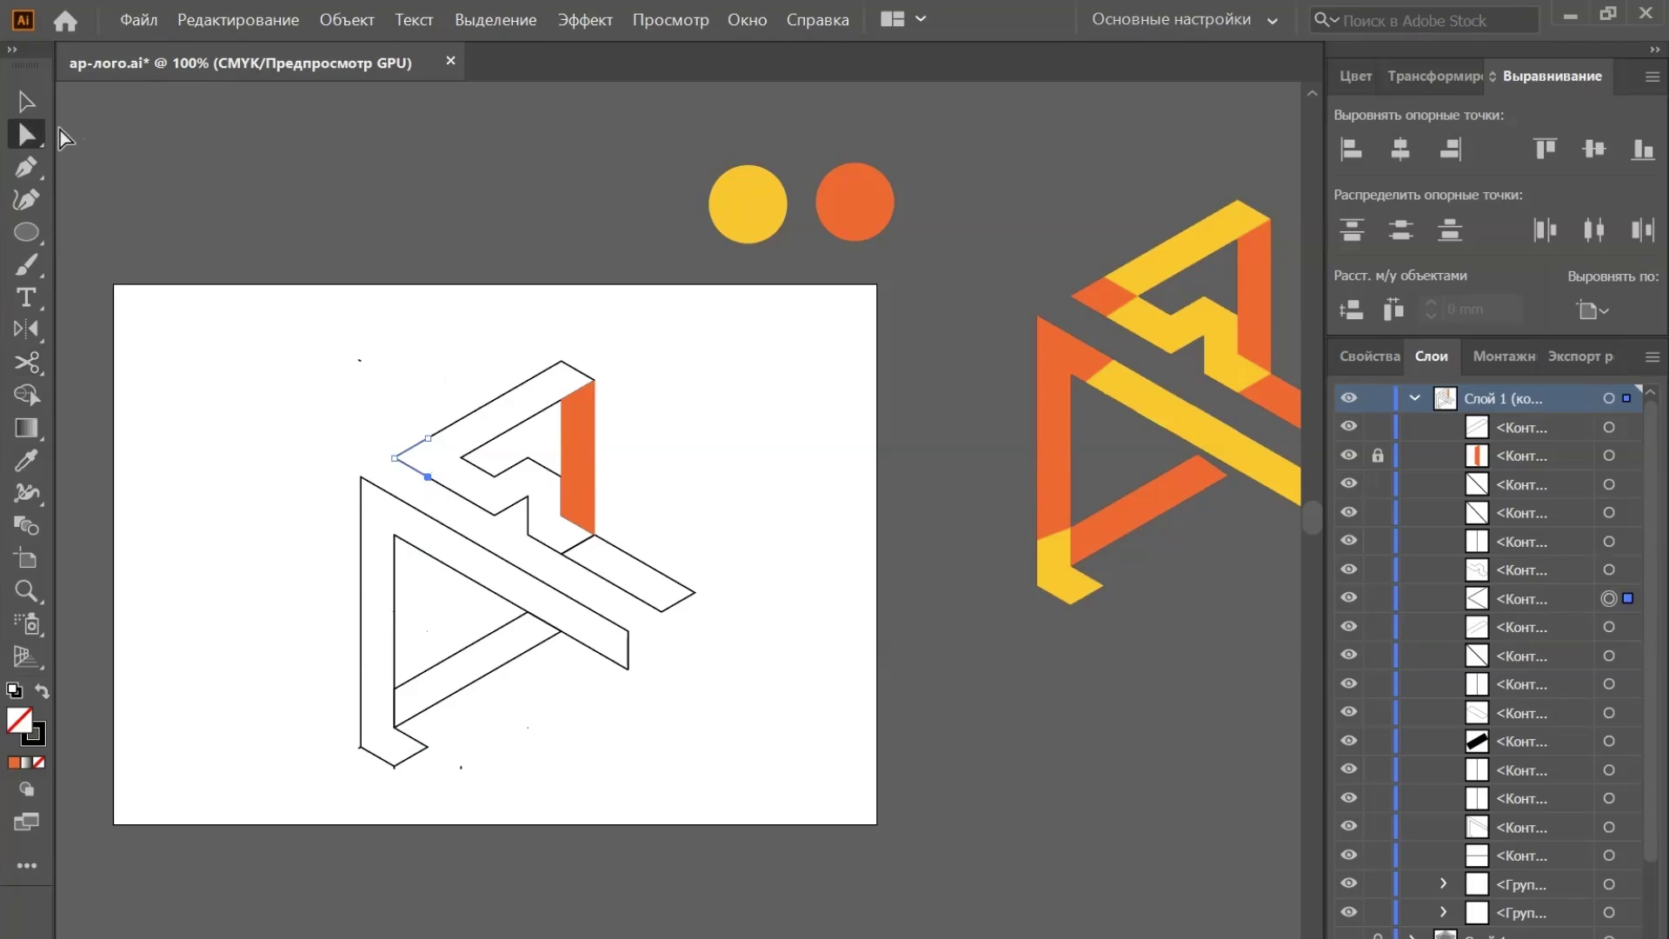
click(489, 514)
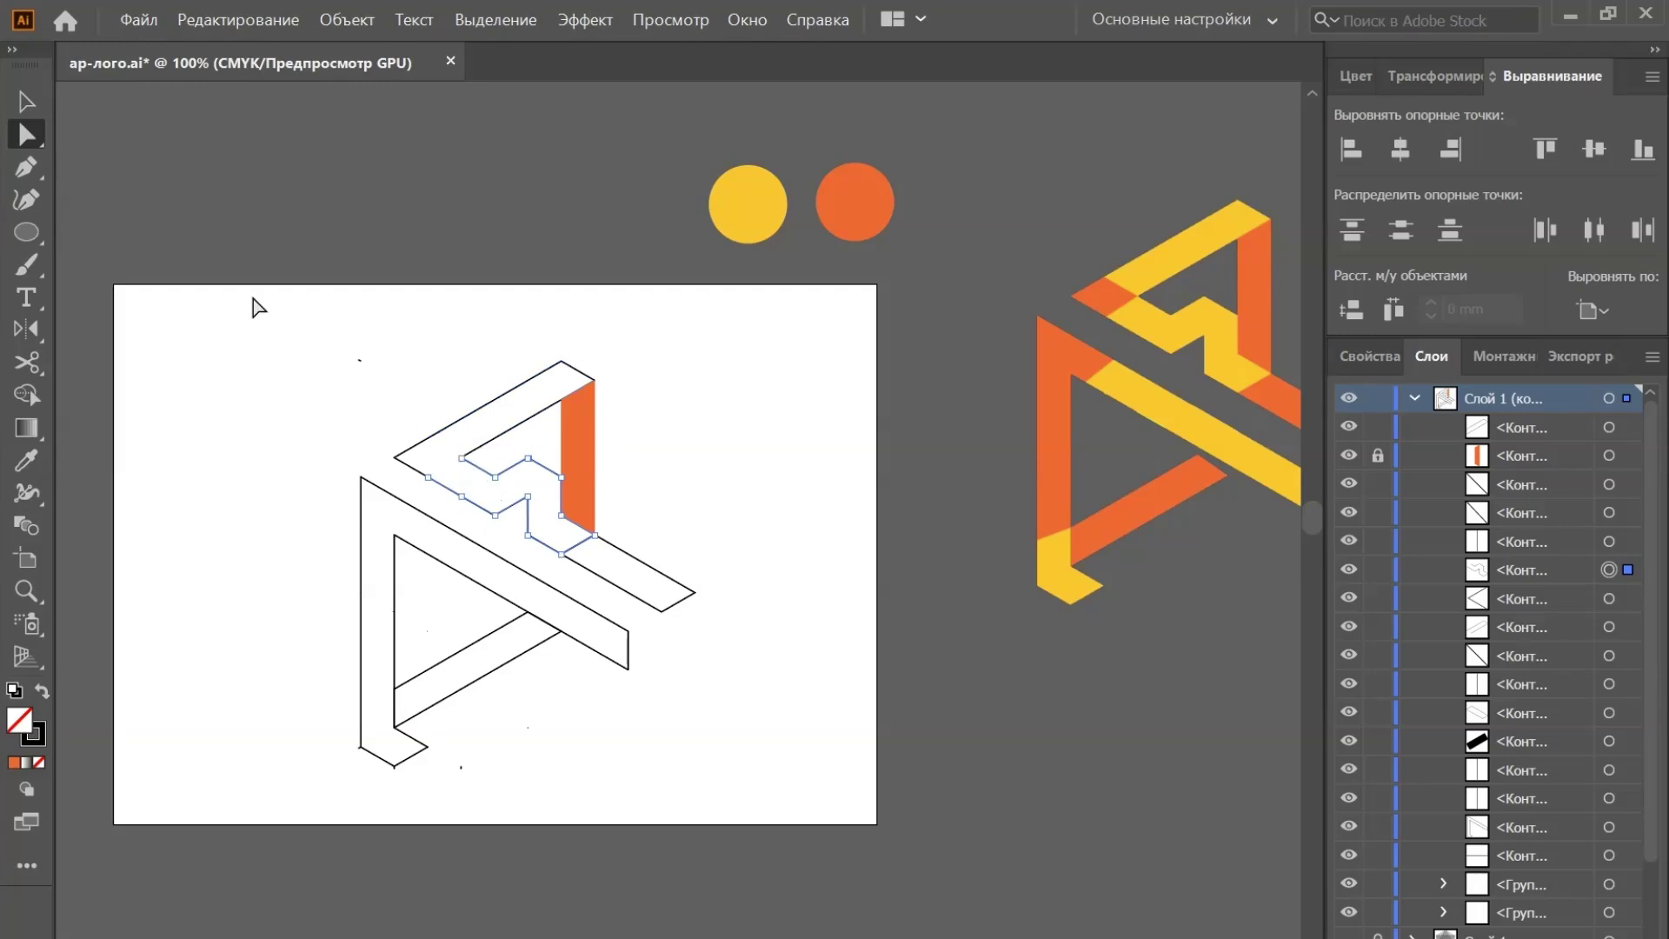
click(26, 166)
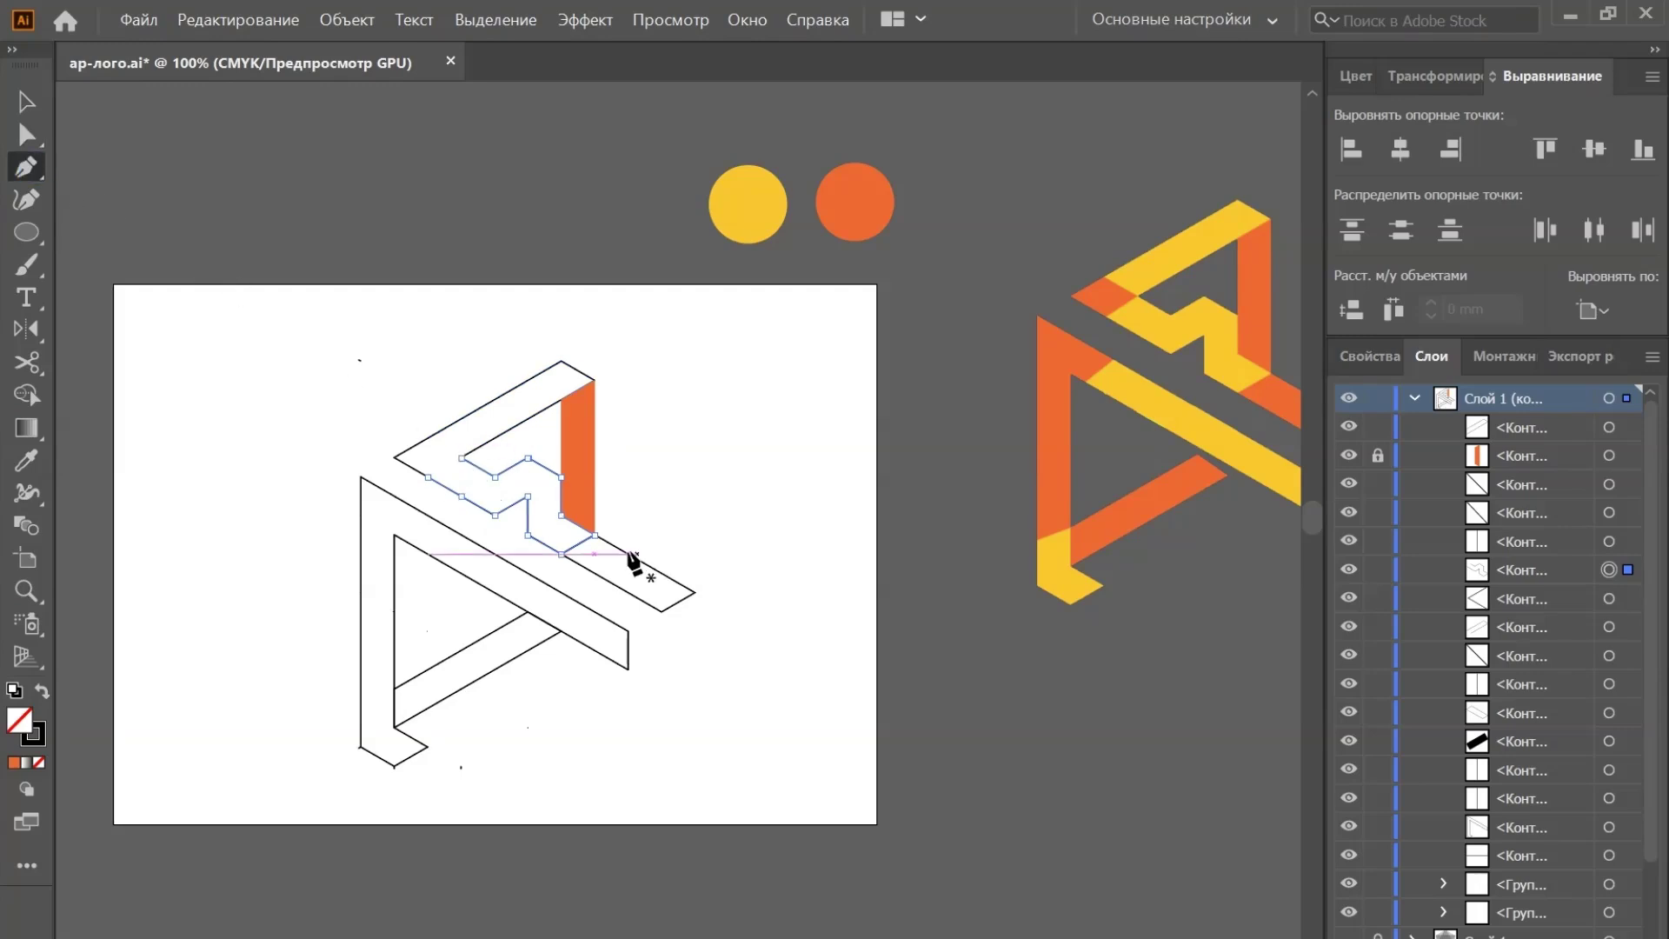
click(461, 458)
click(428, 476)
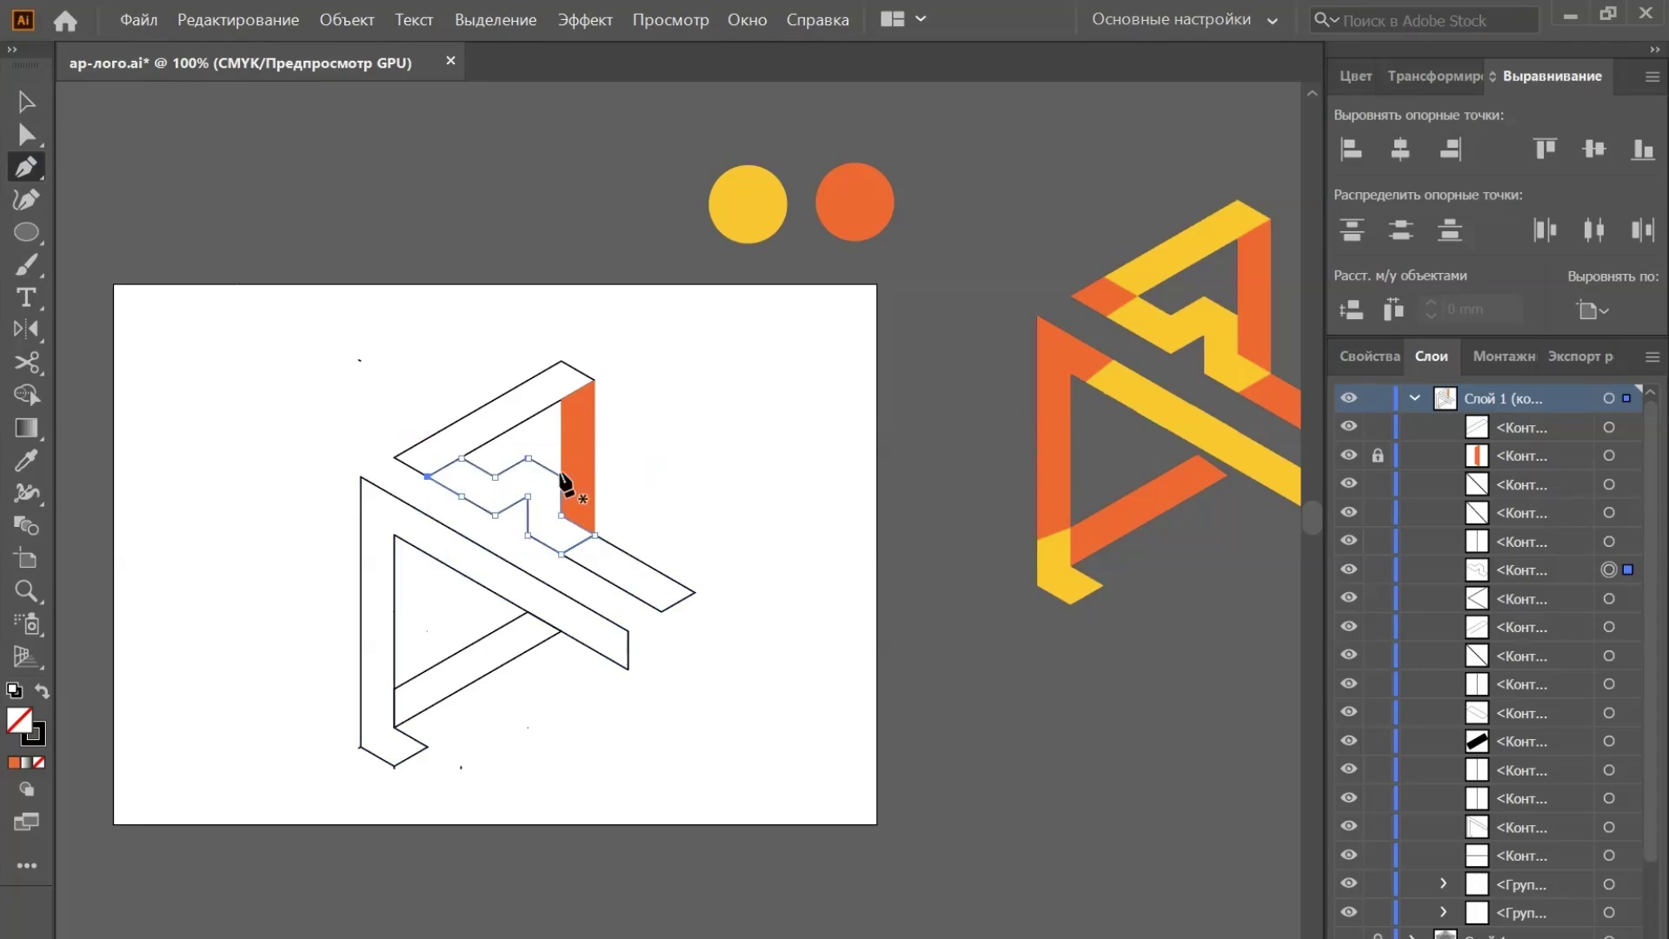
key(i)
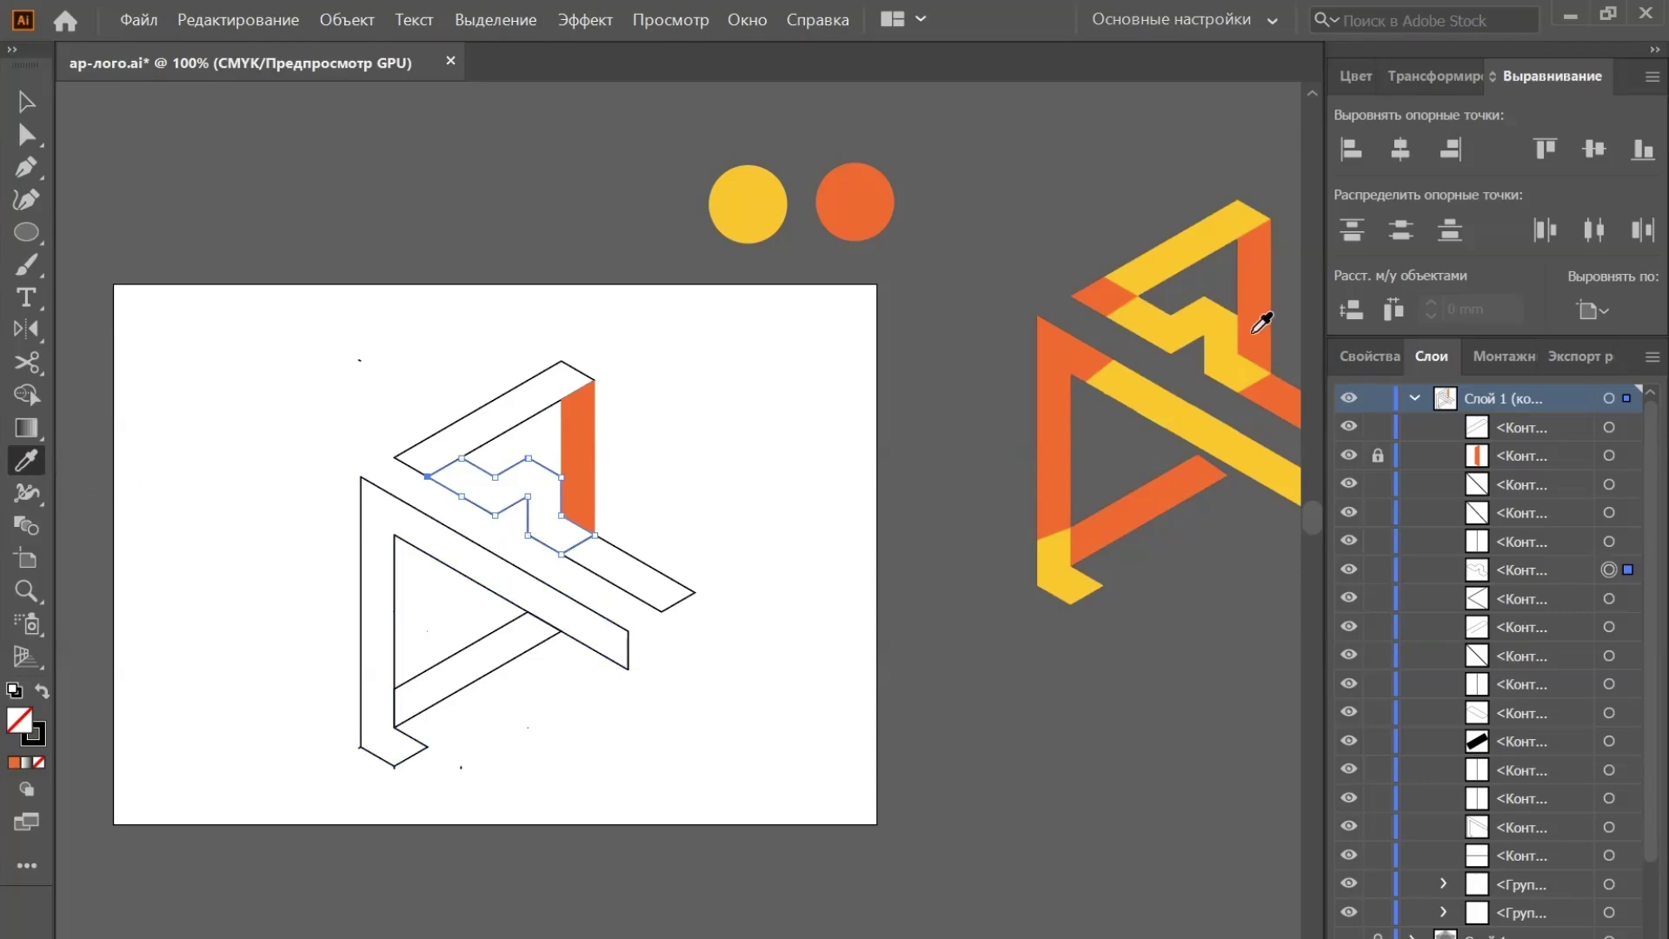
Fill the zigzag with the yellow circle's colour and select the top parallelogram path
click(751, 193)
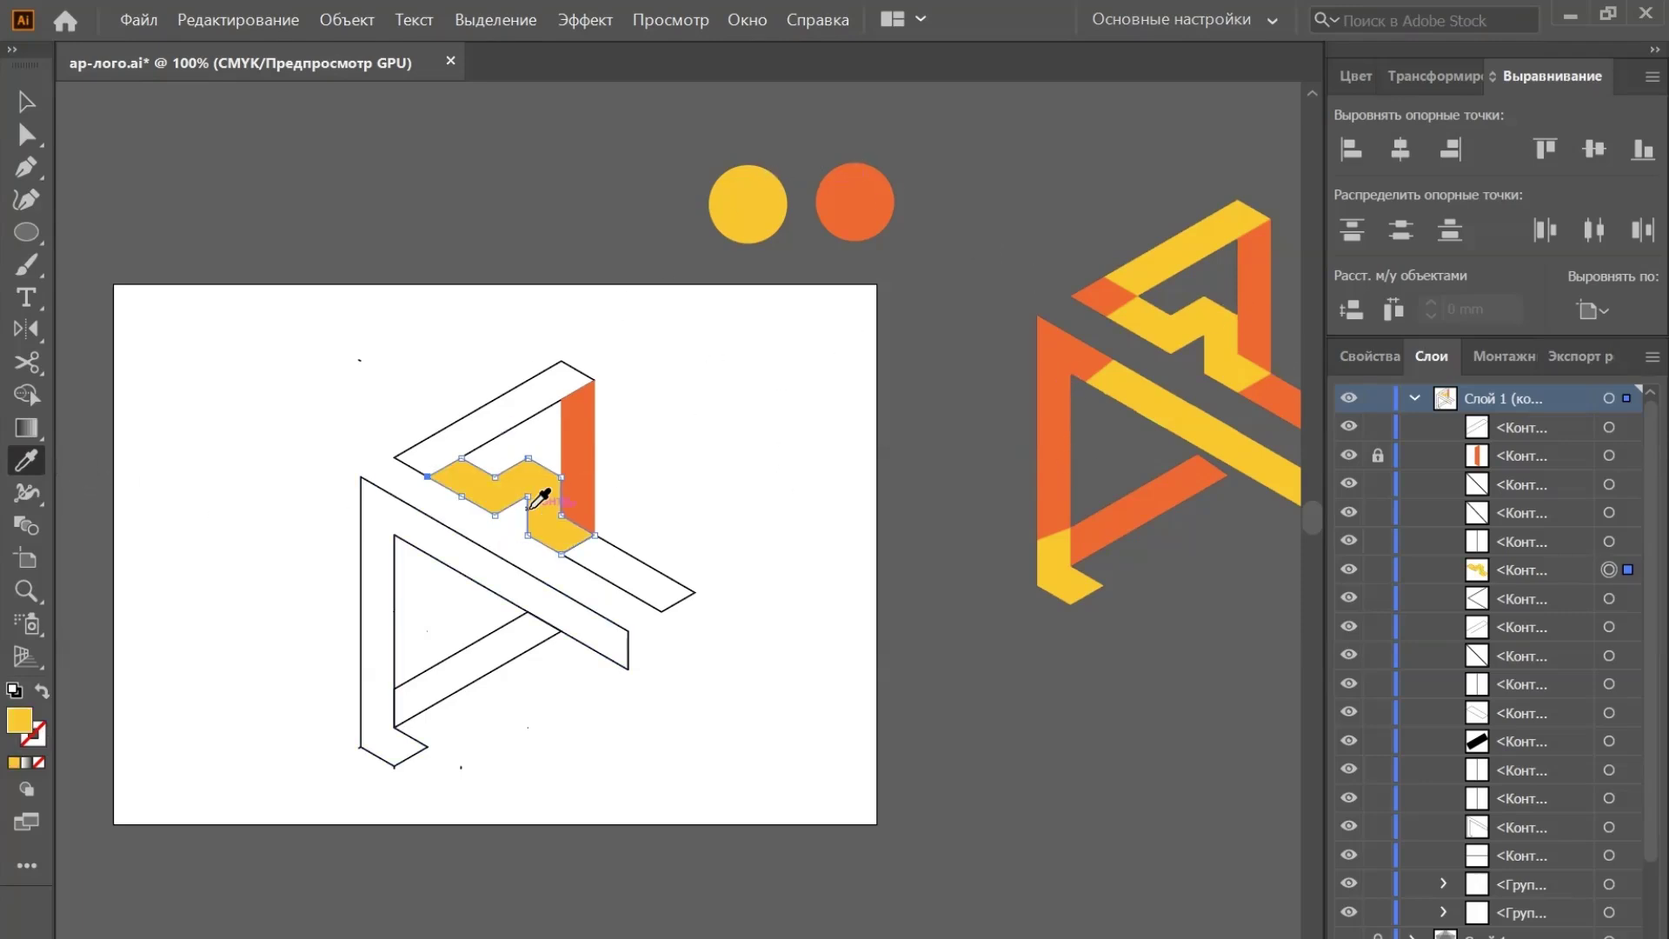
key(a)
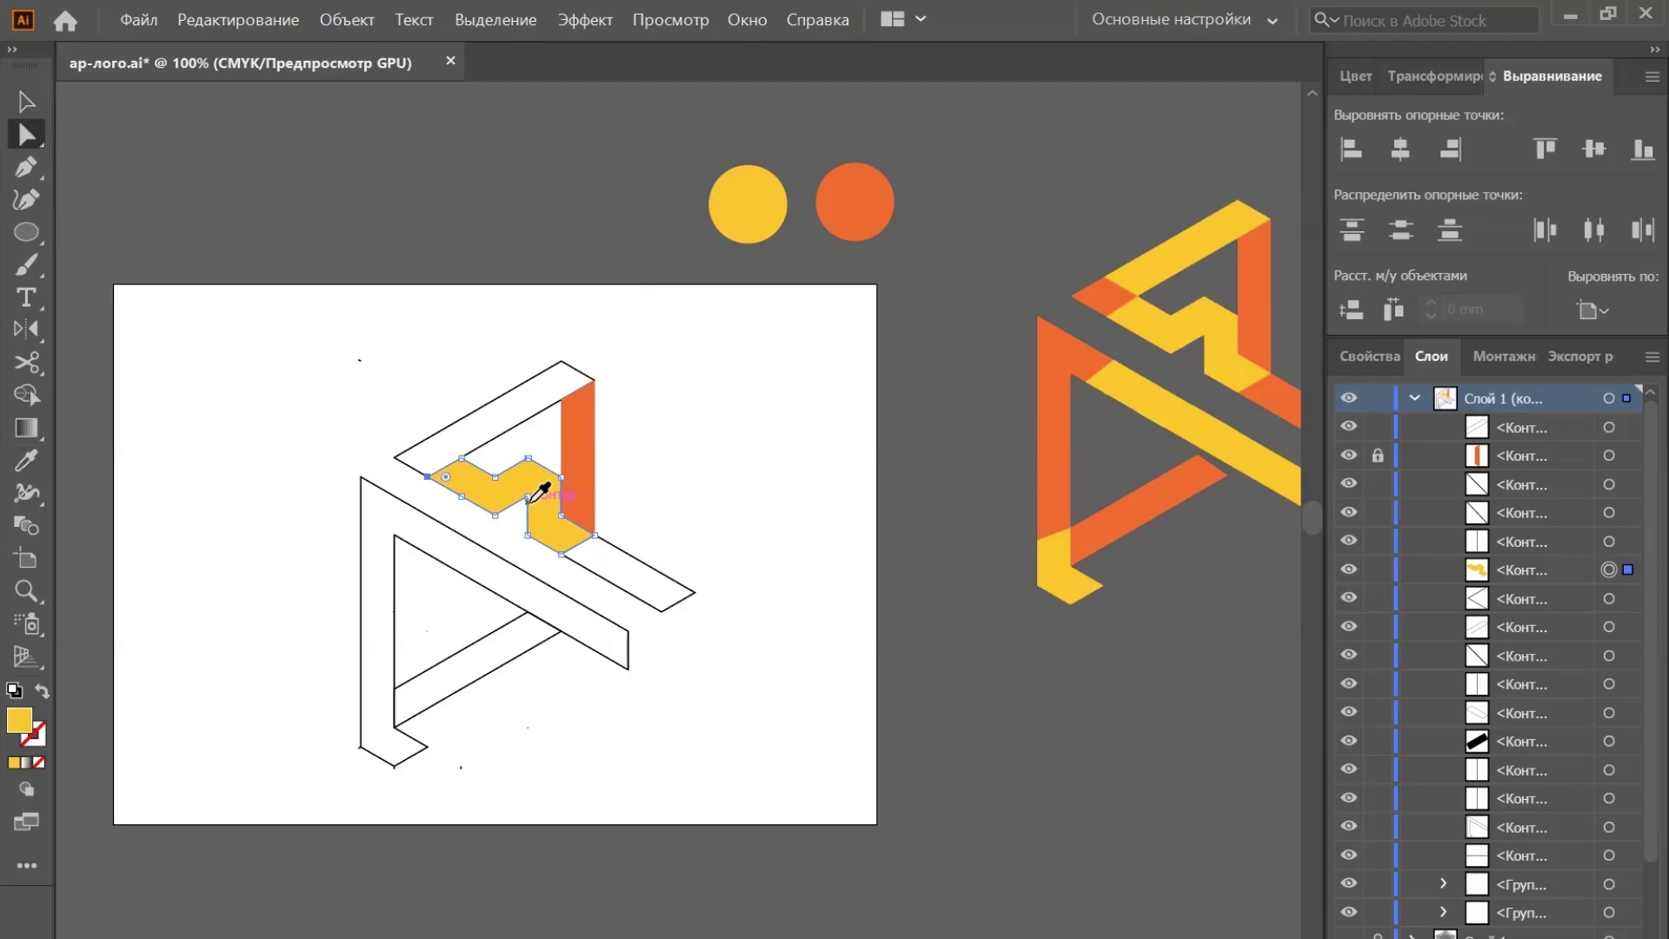
click(548, 414)
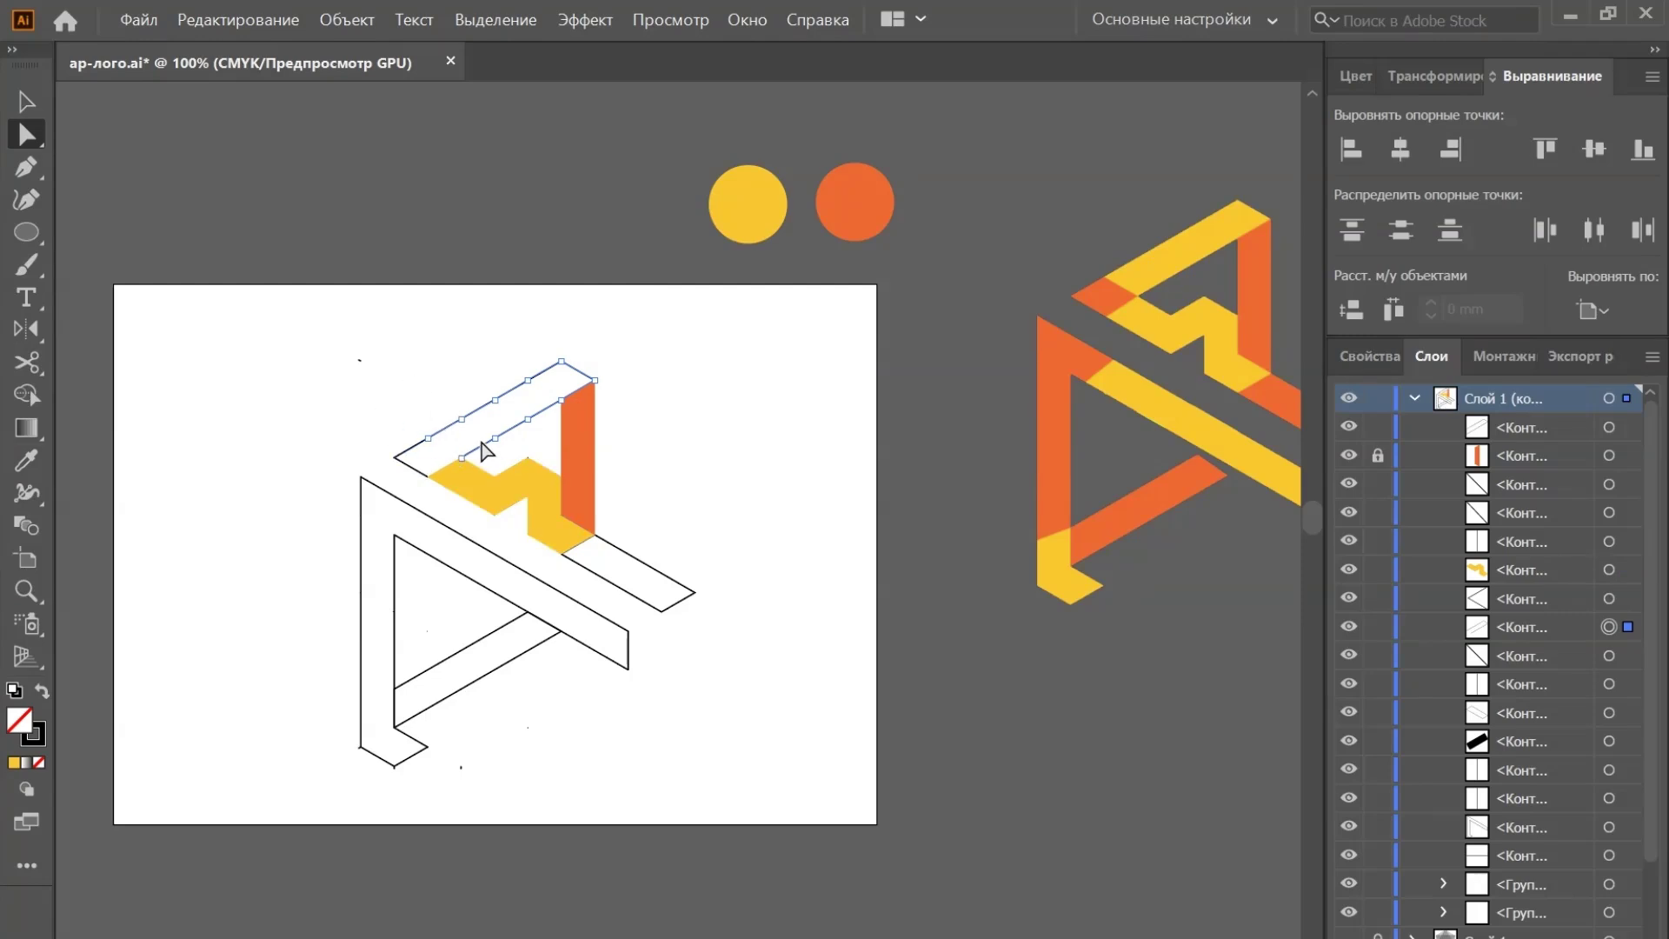
Abandon an unfinished Pen diamond on the top bar and select the small left triangle
click(26, 167)
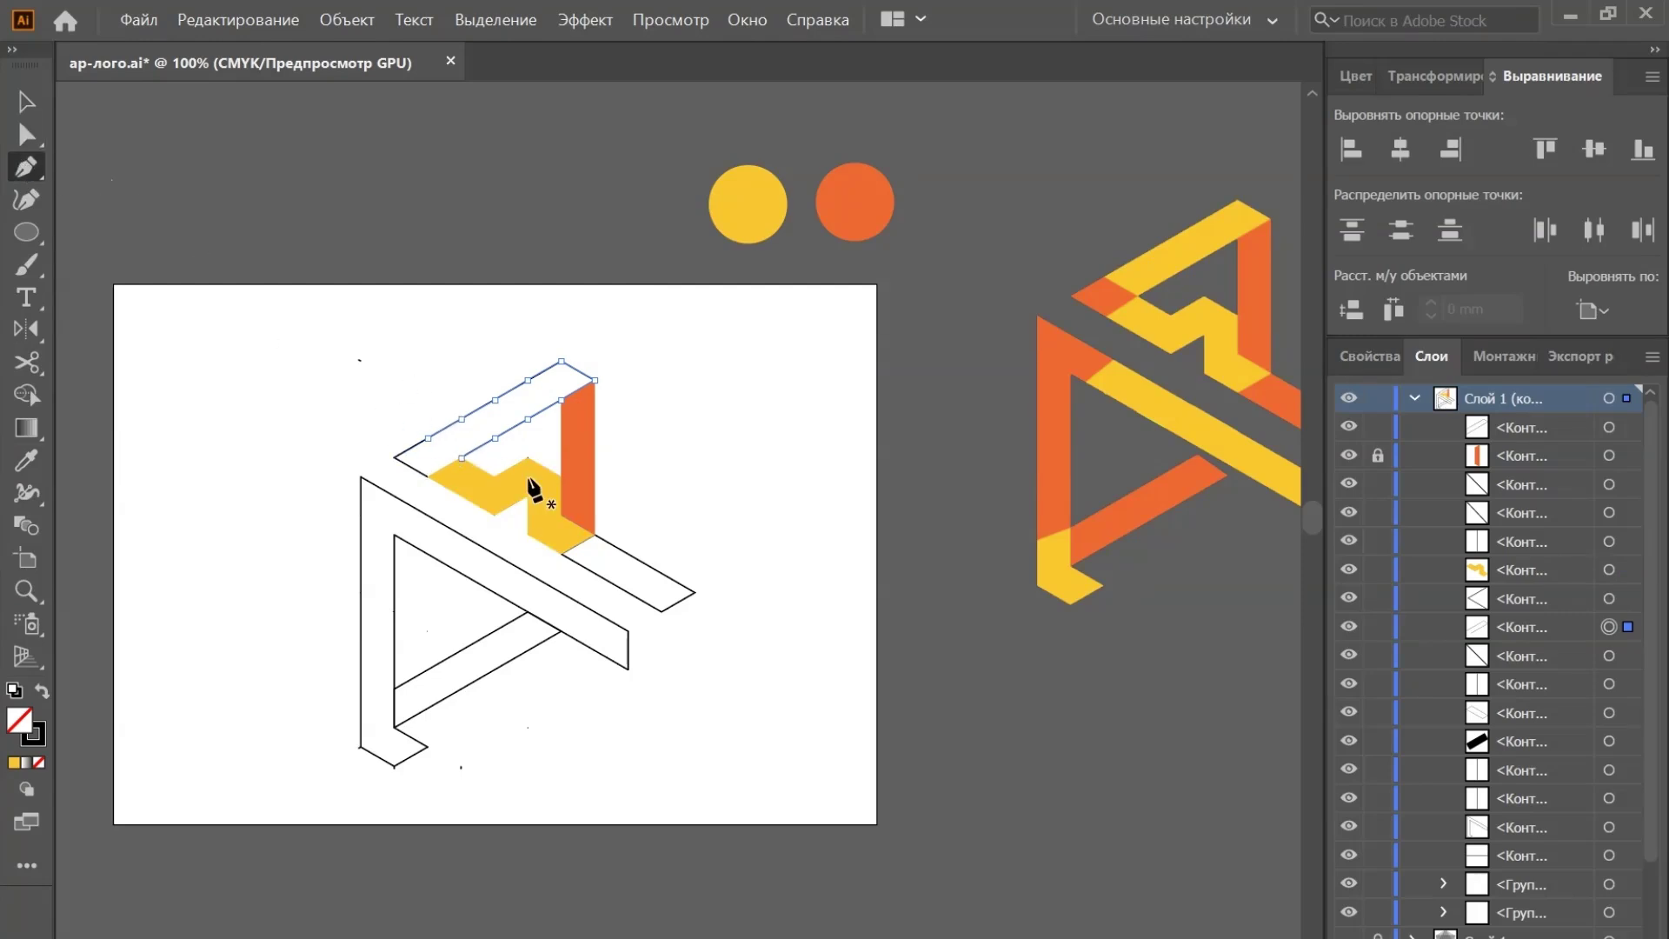
click(461, 457)
click(428, 437)
click(394, 459)
click(427, 477)
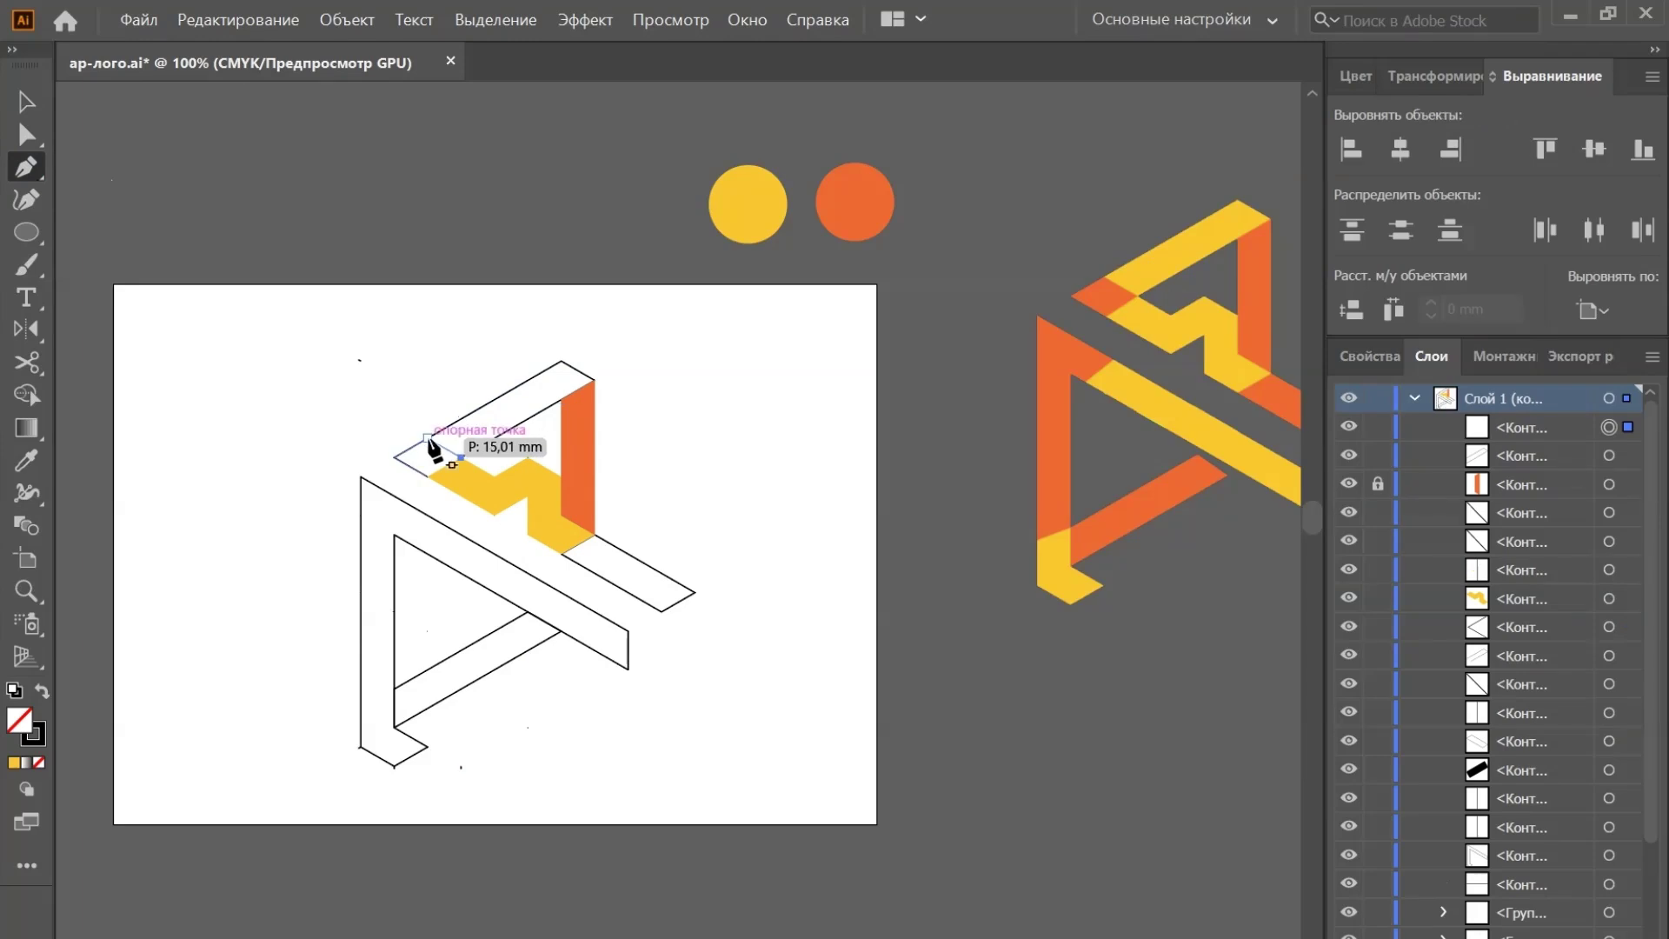
drag(503, 470, 487, 448)
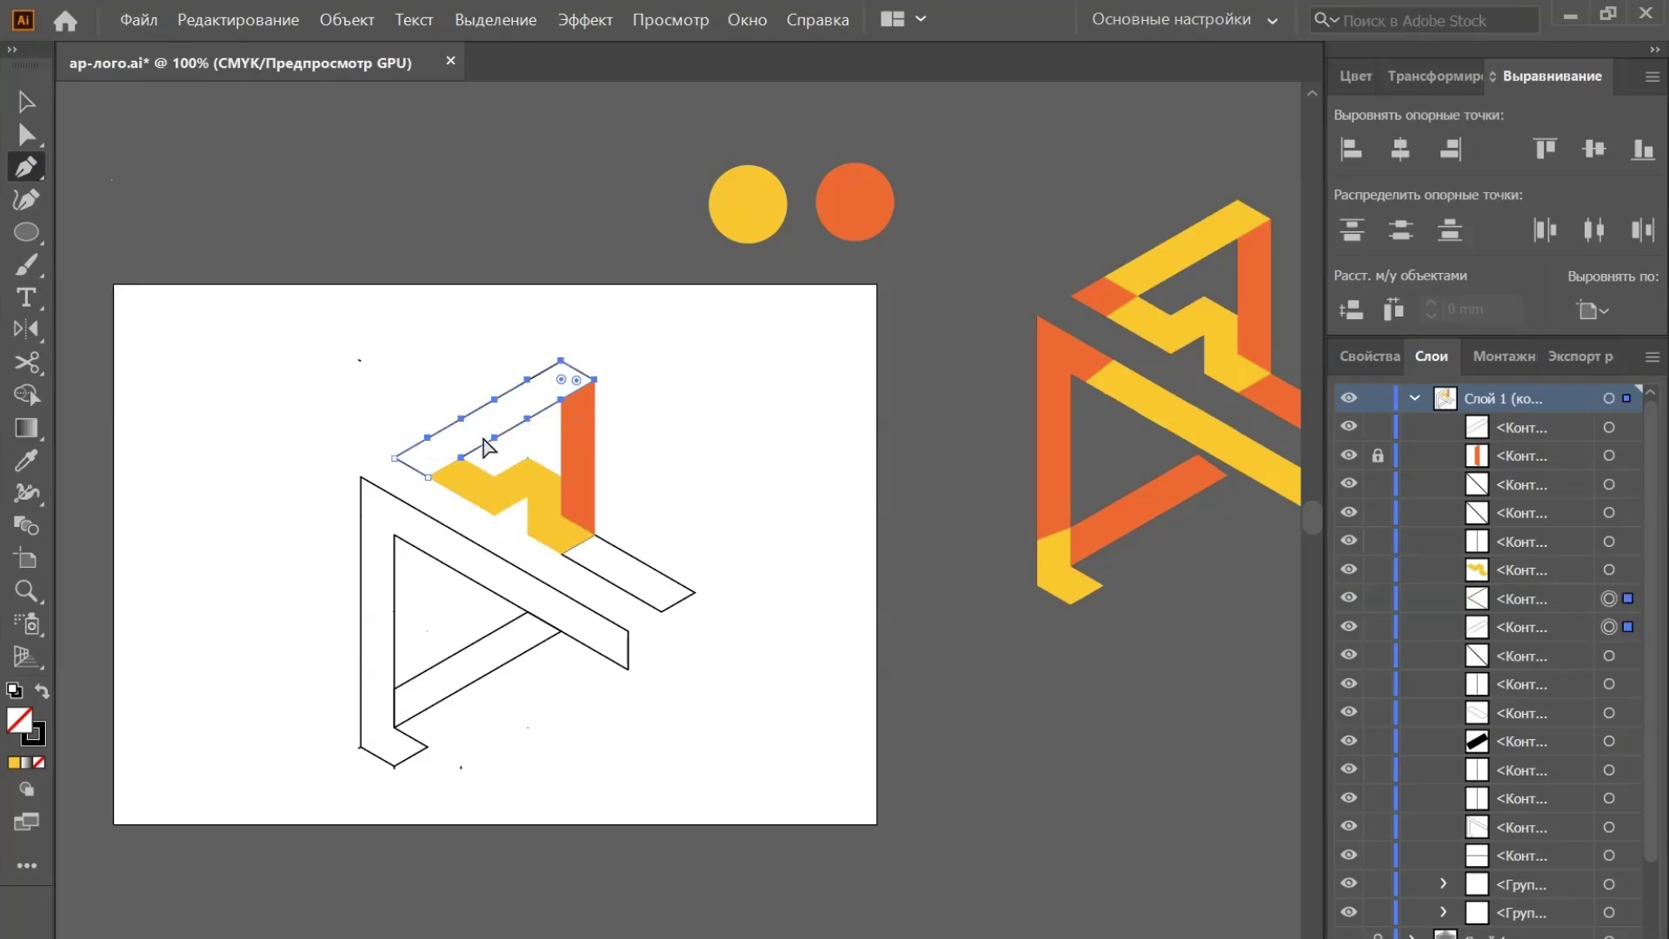
ctrl+shift+click(492, 451)
key(v)
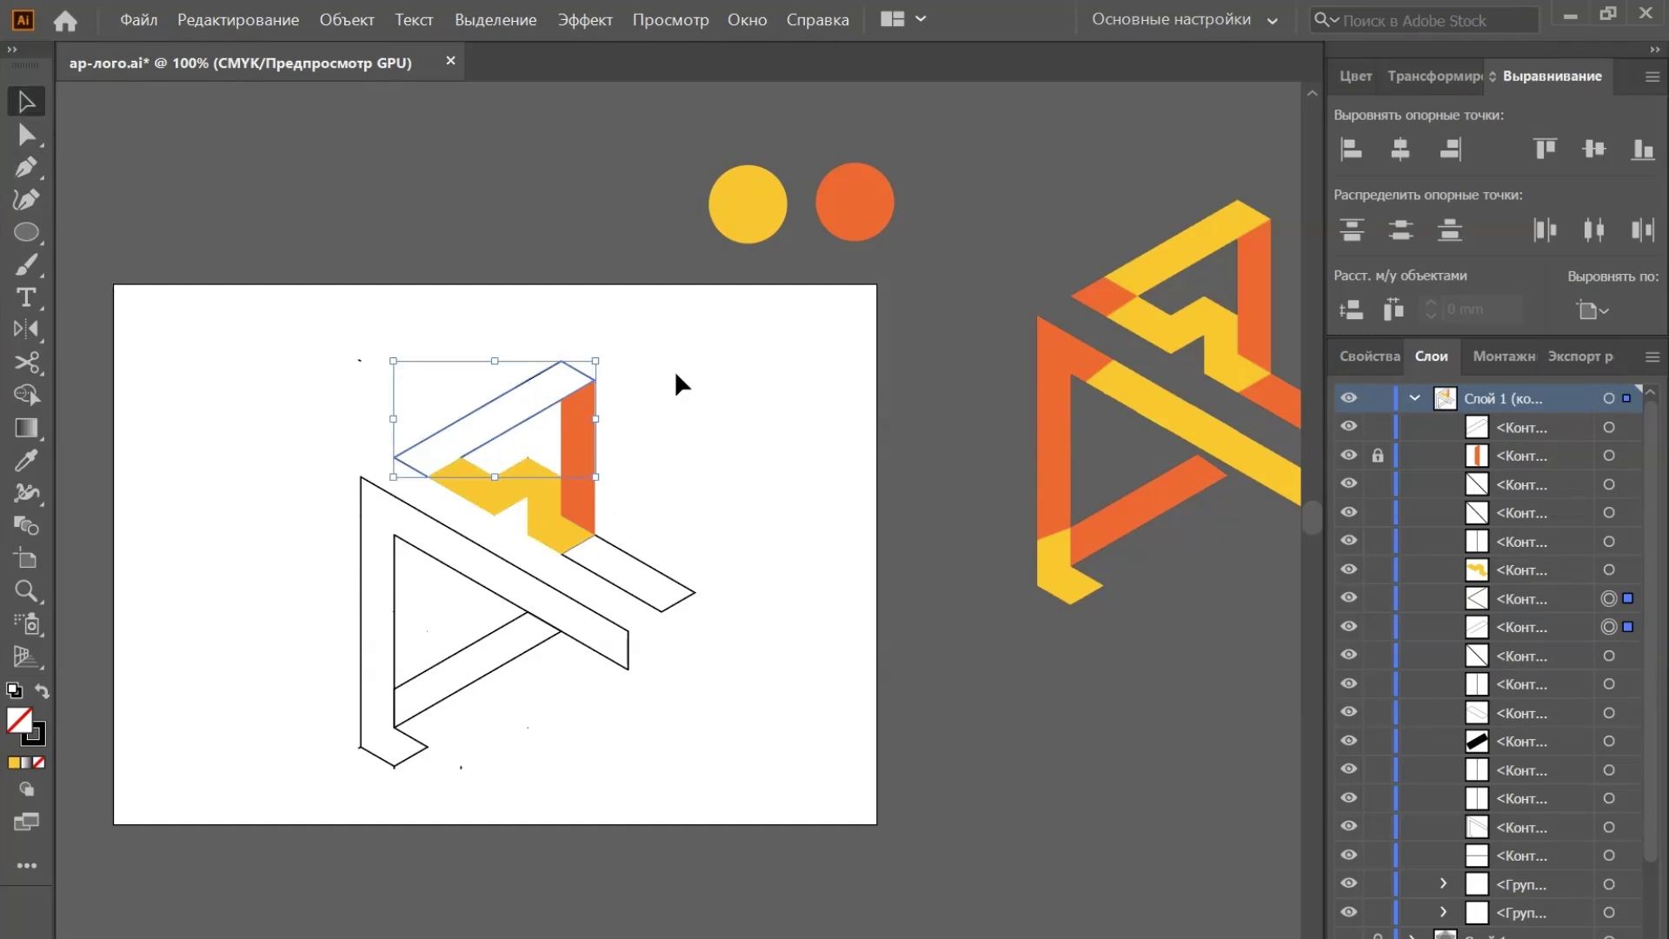
click(485, 399)
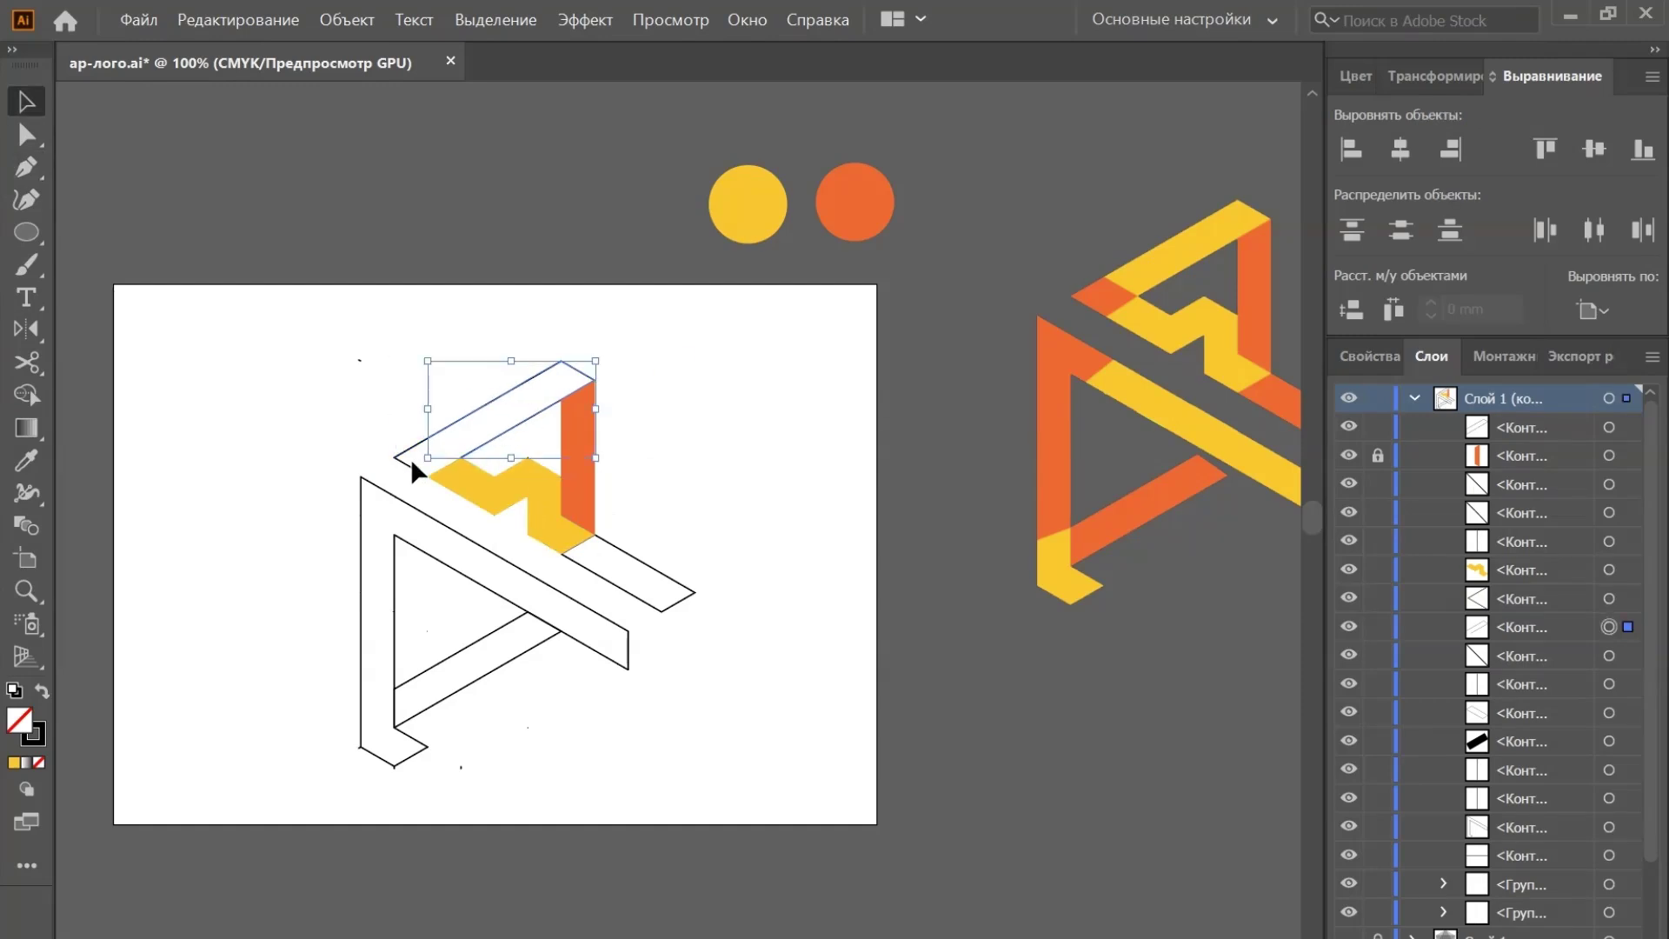
click(410, 462)
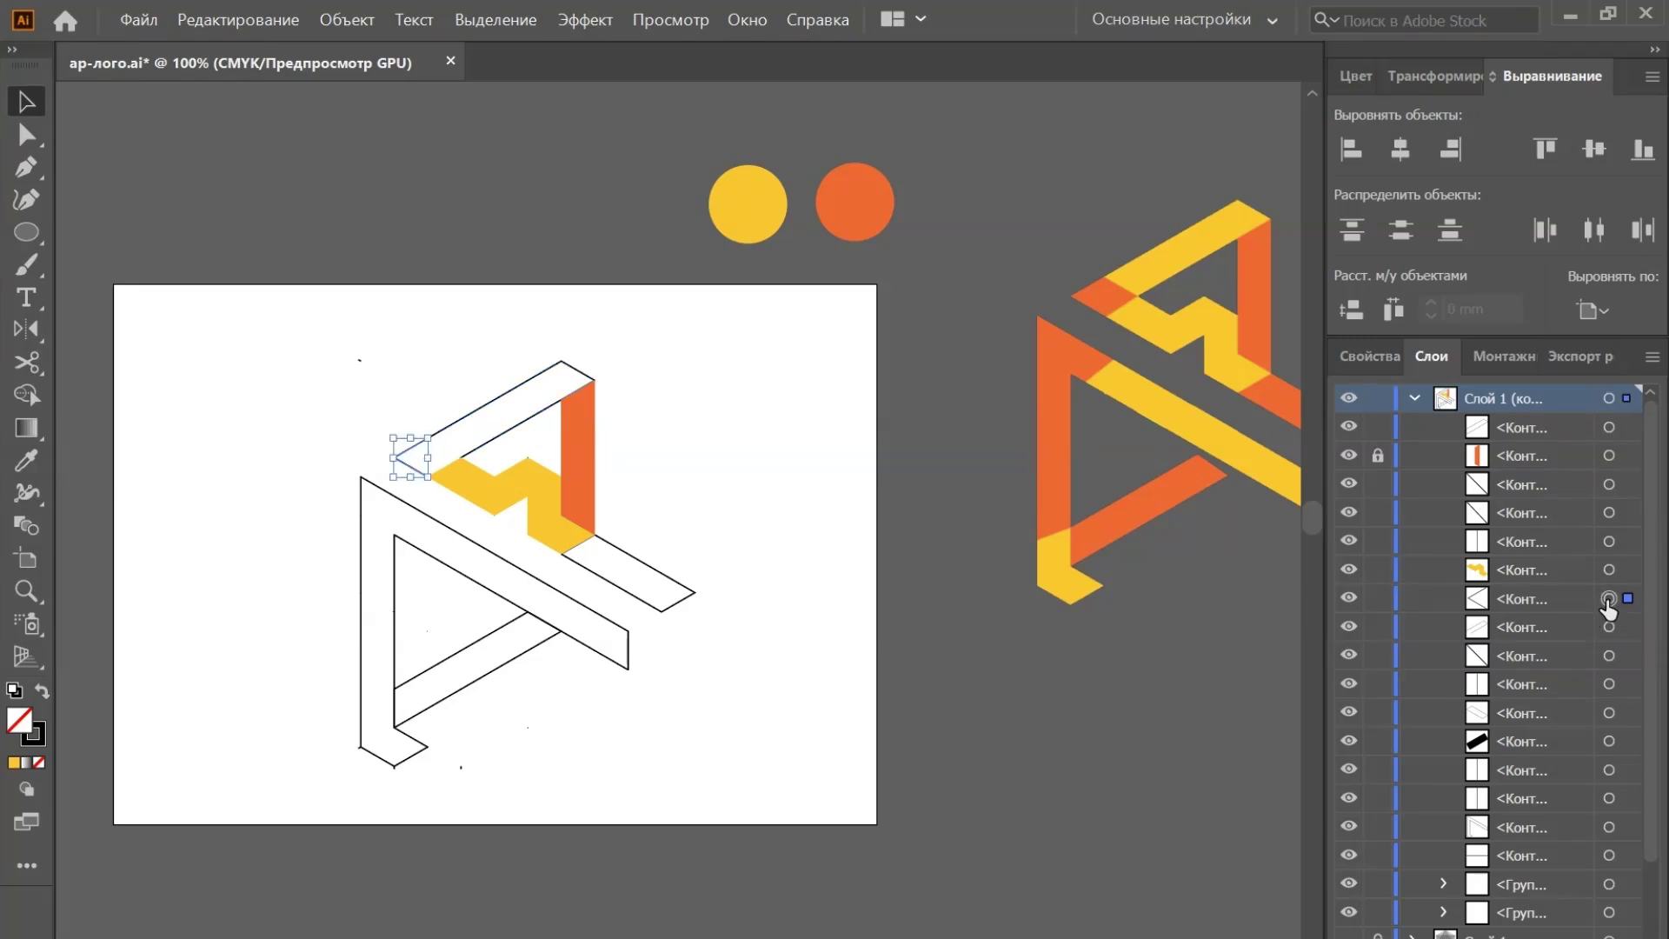
Lock the small triangle and close the top parallelogram outline with the Pen
click(1375, 599)
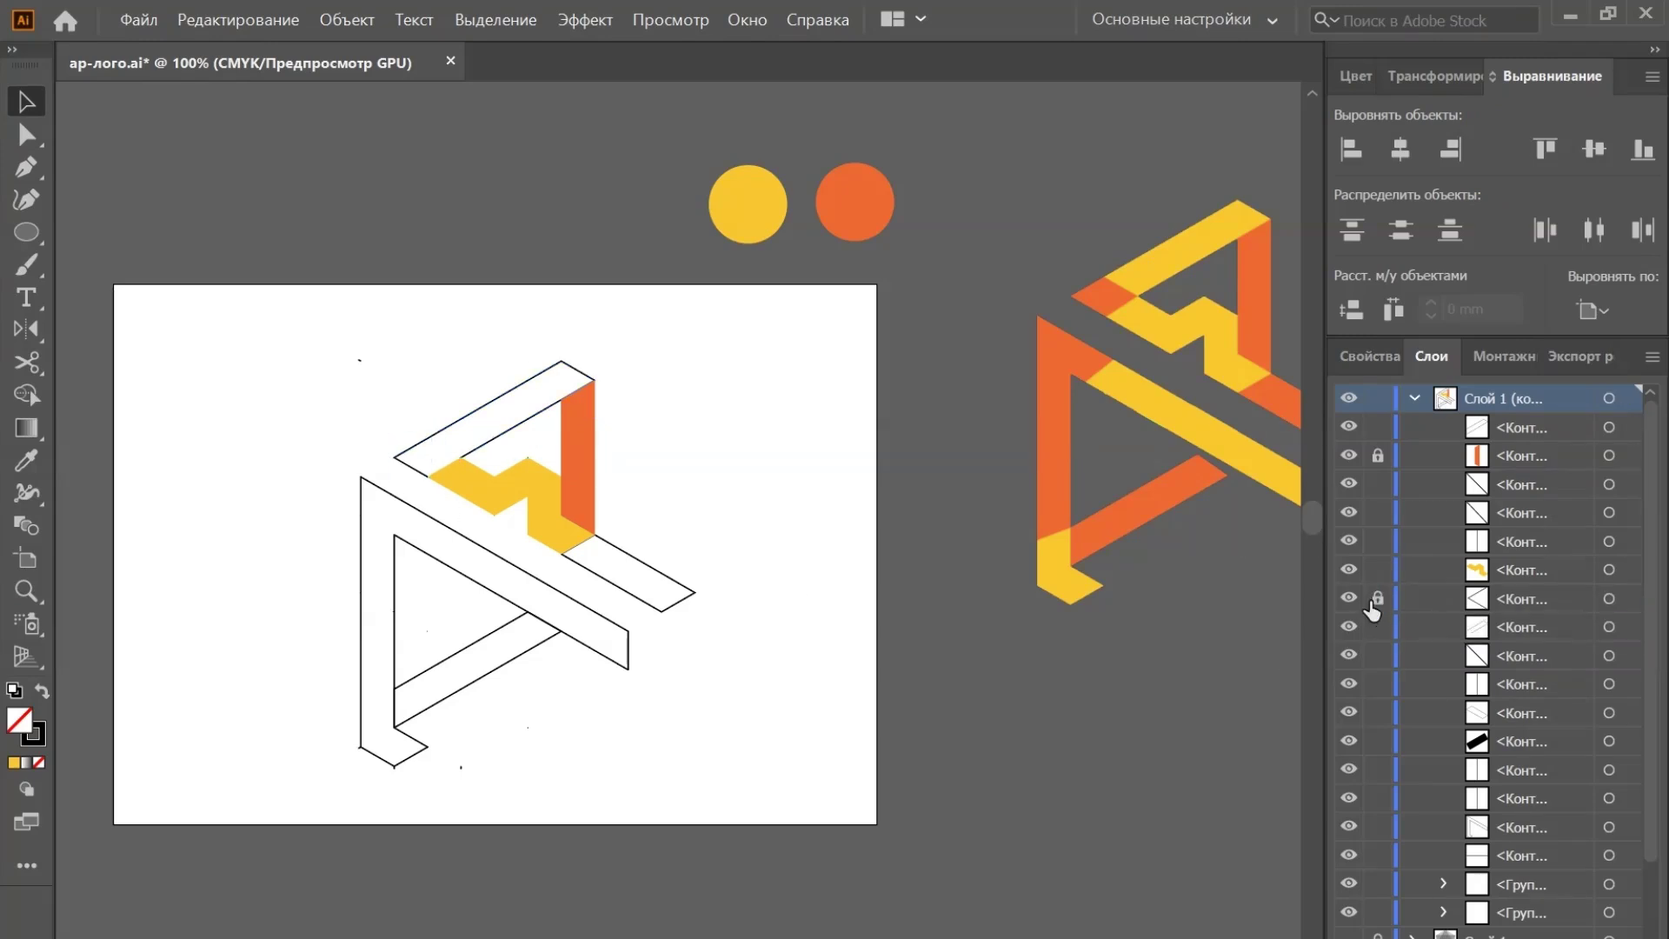
click(519, 402)
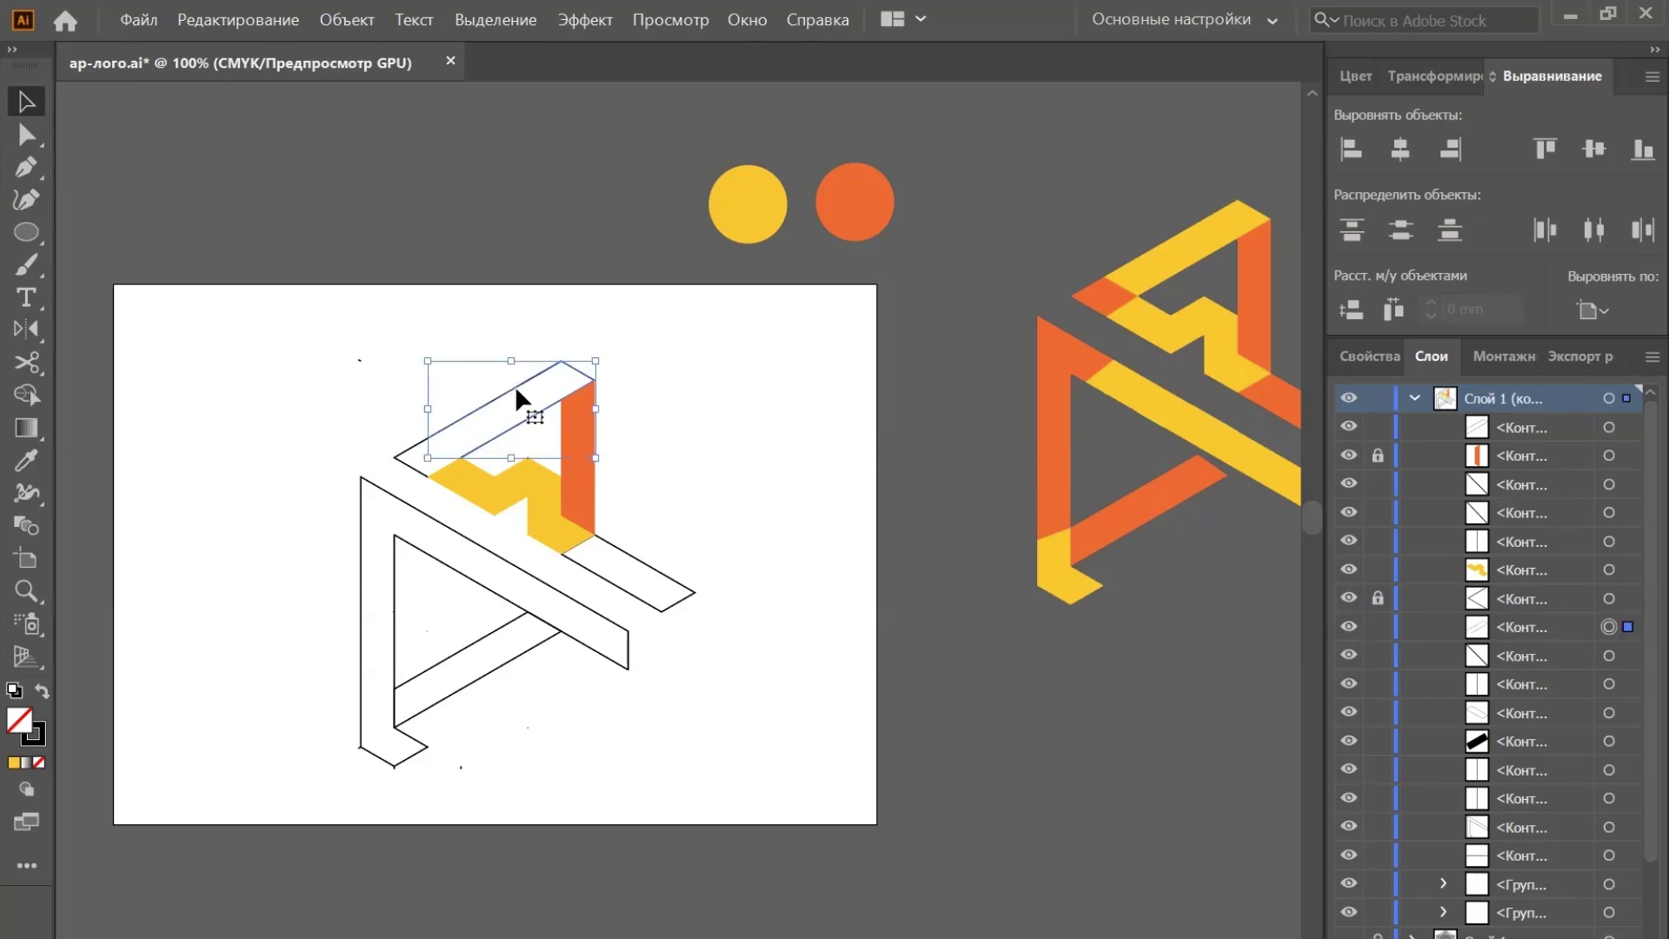
key(p)
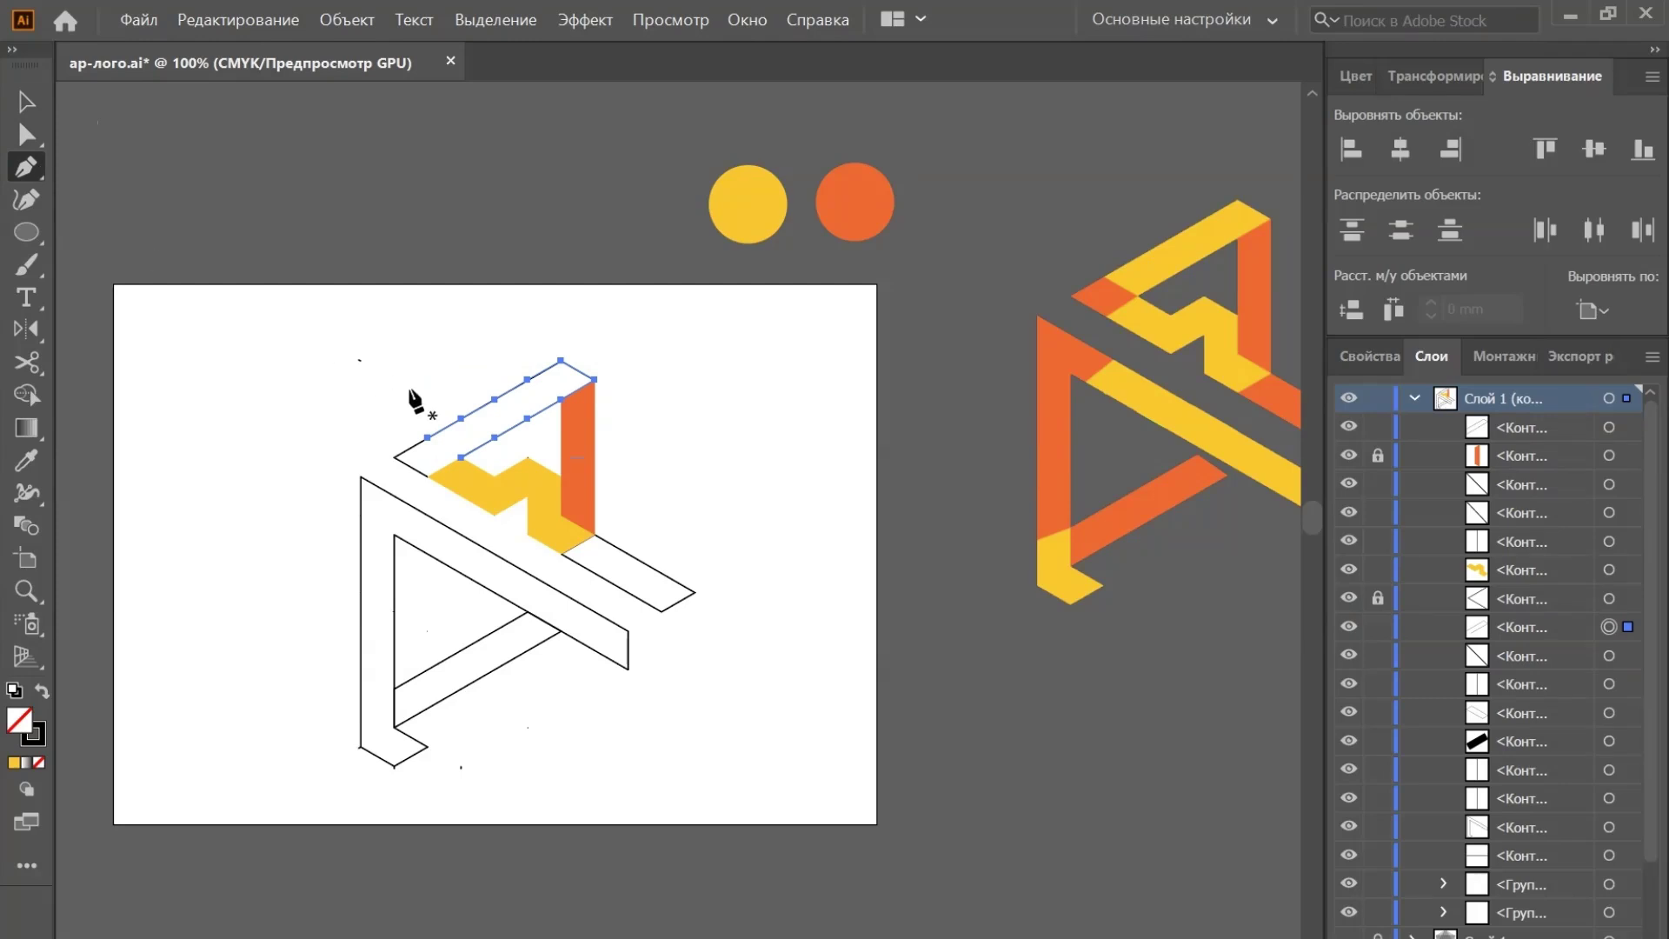
key(ctrl+shift+a)
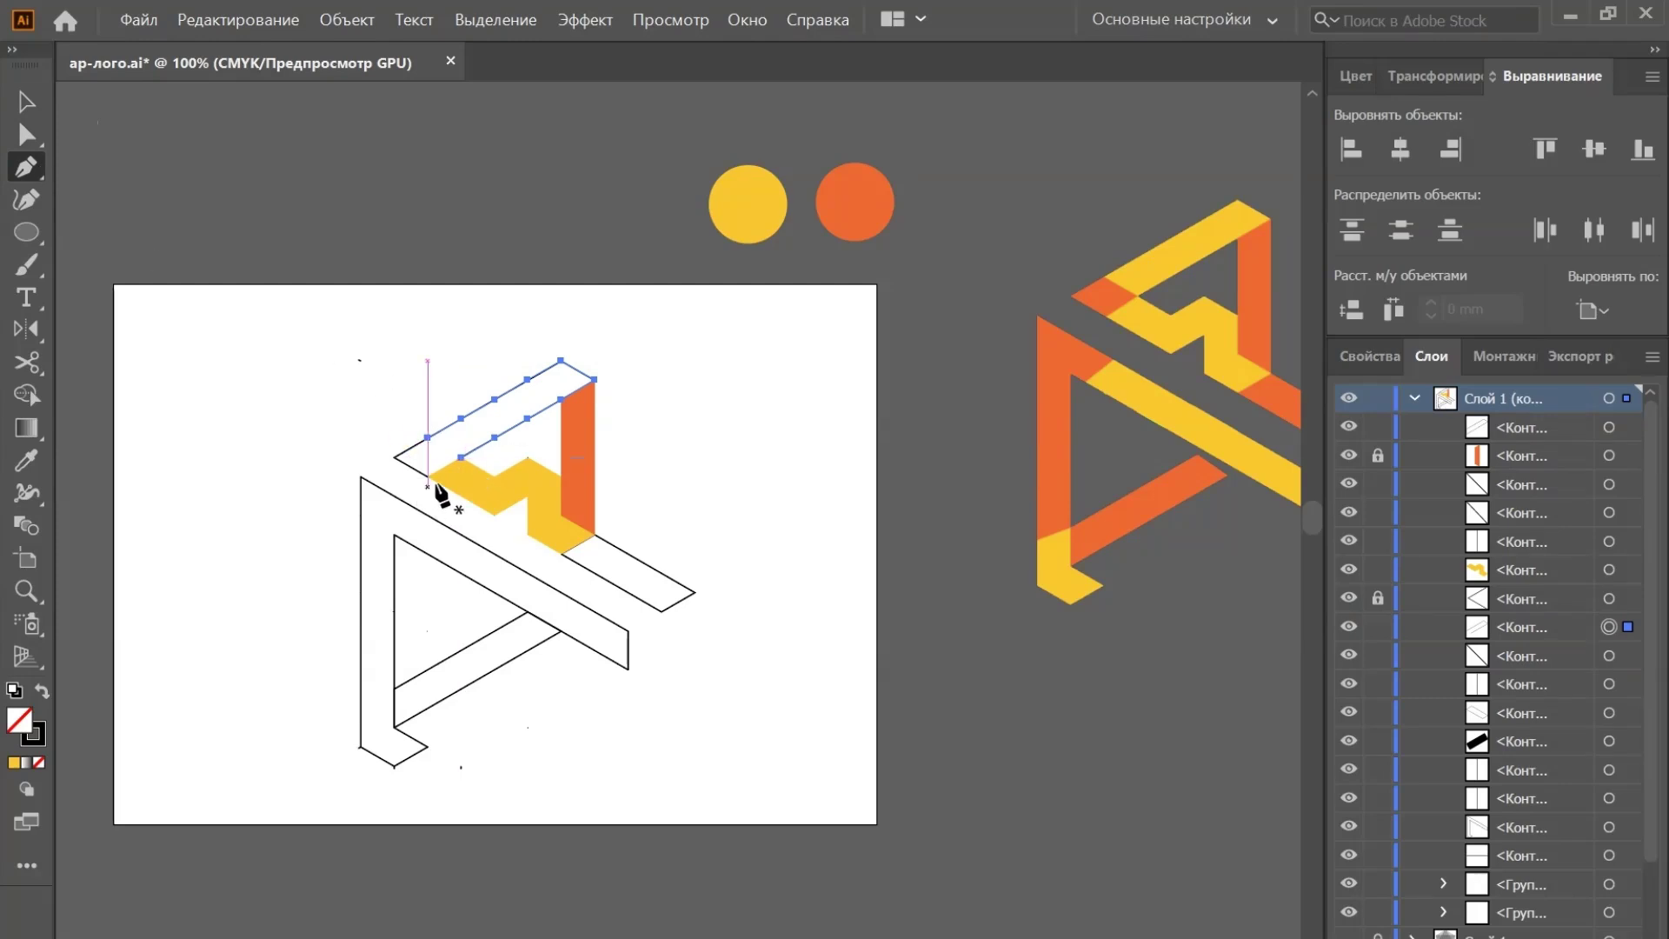
click(460, 458)
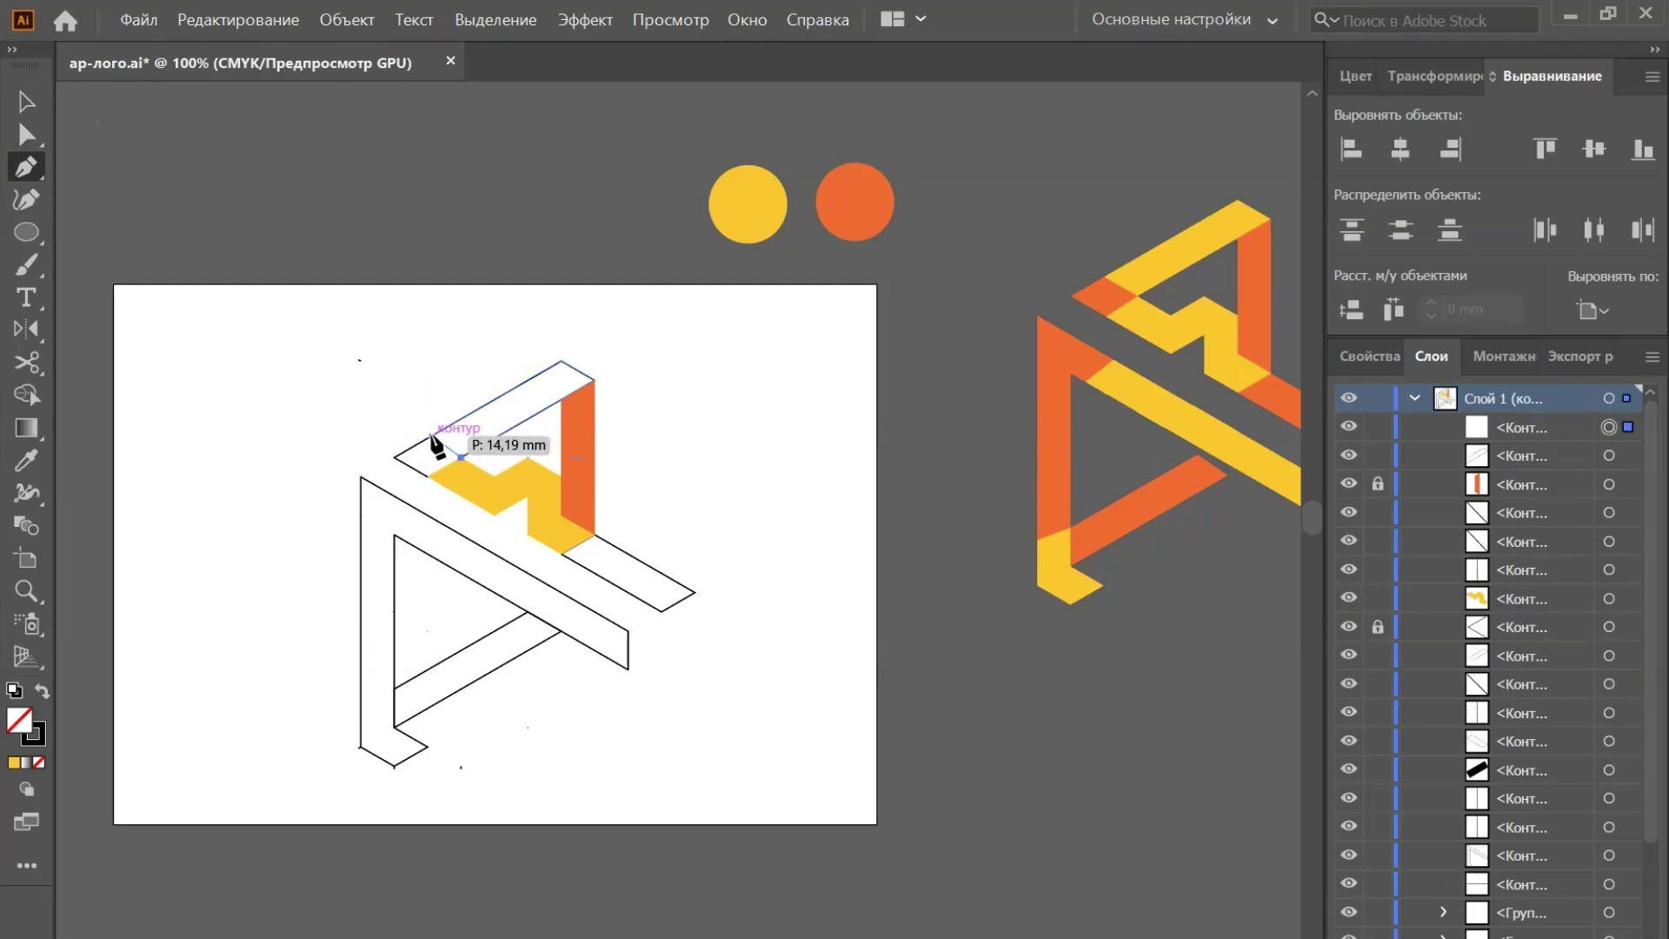
click(427, 437)
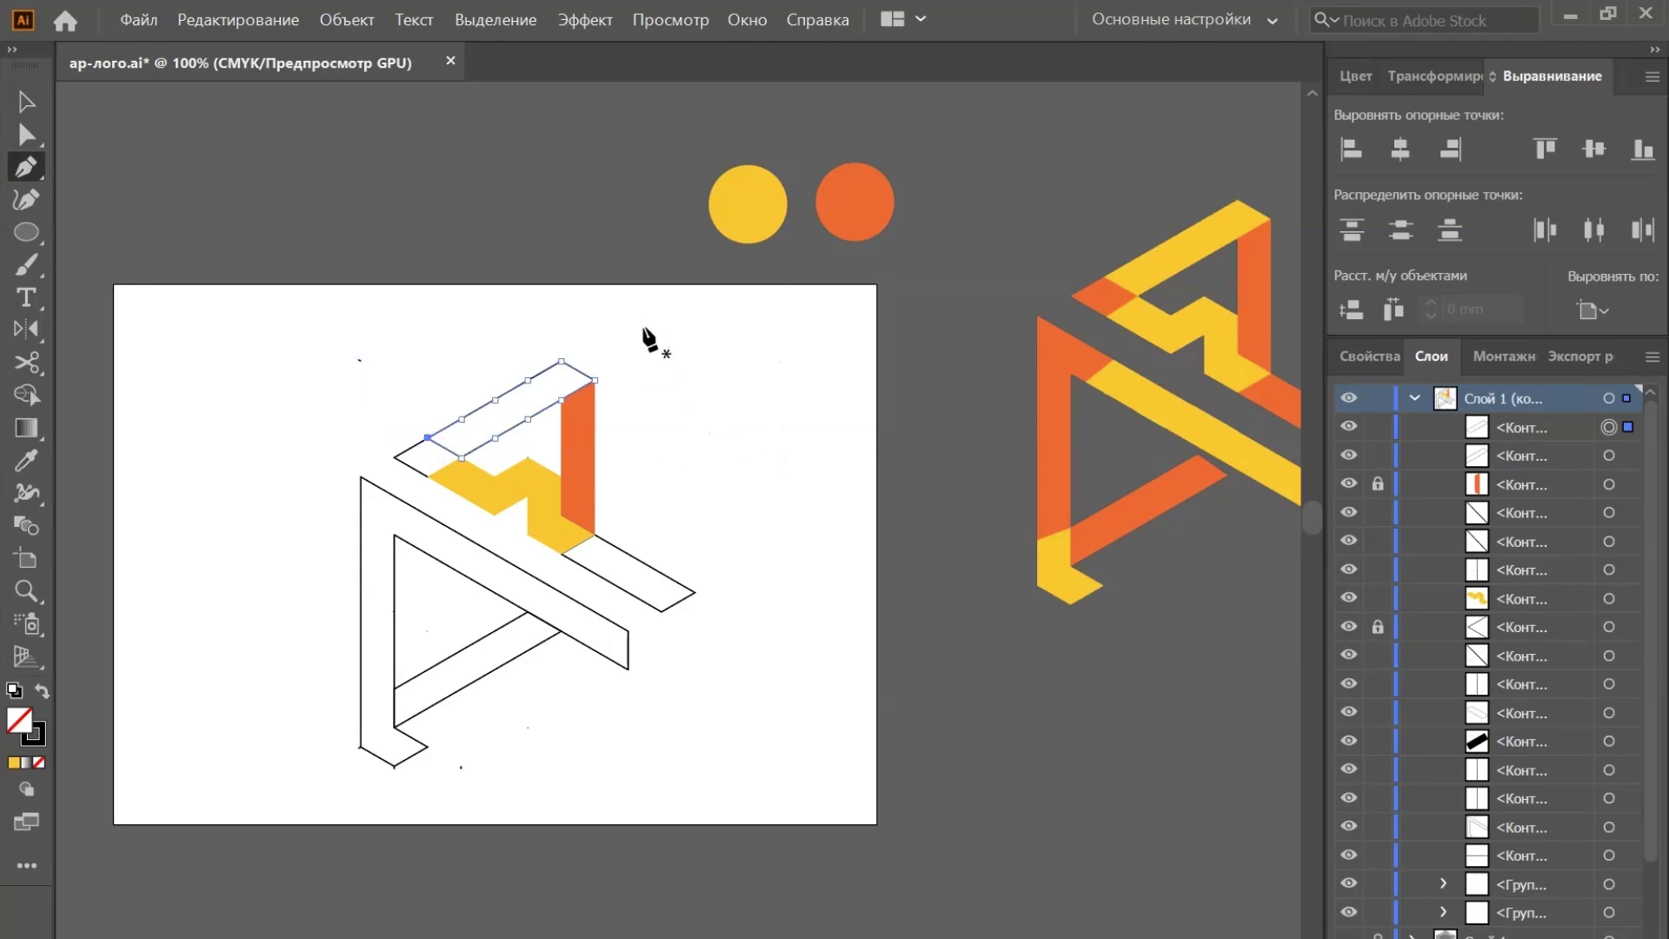
Fill the top bar with the yellow circle's colour, lock it, and unlock the small triangle
key(i)
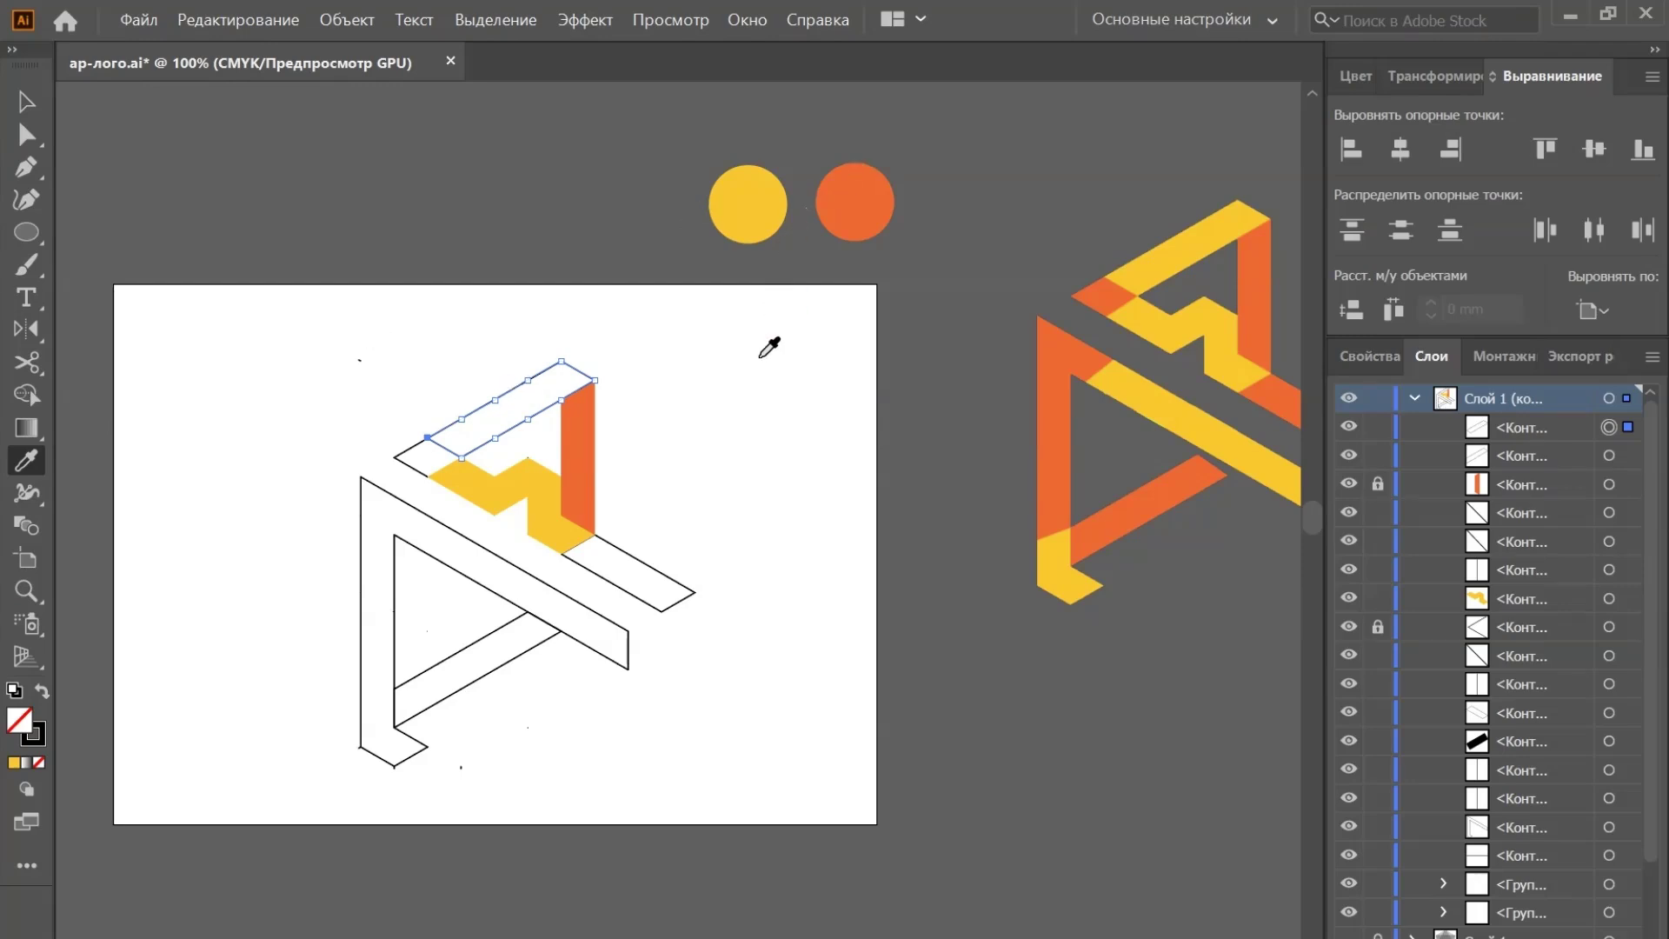
click(751, 183)
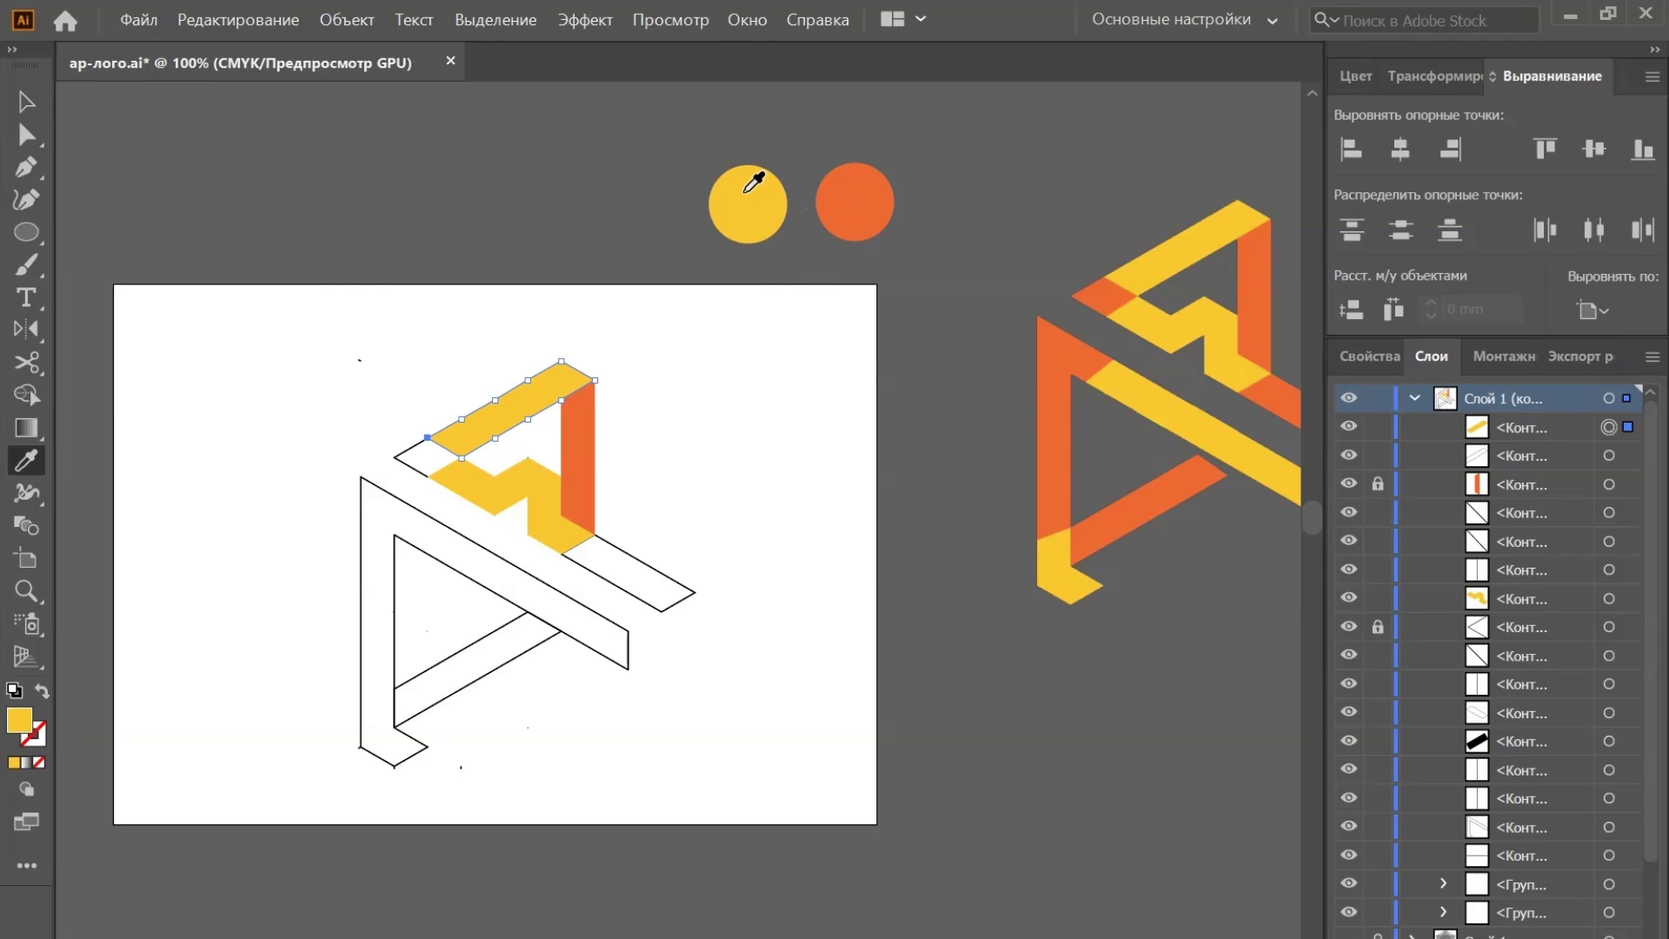
key(v)
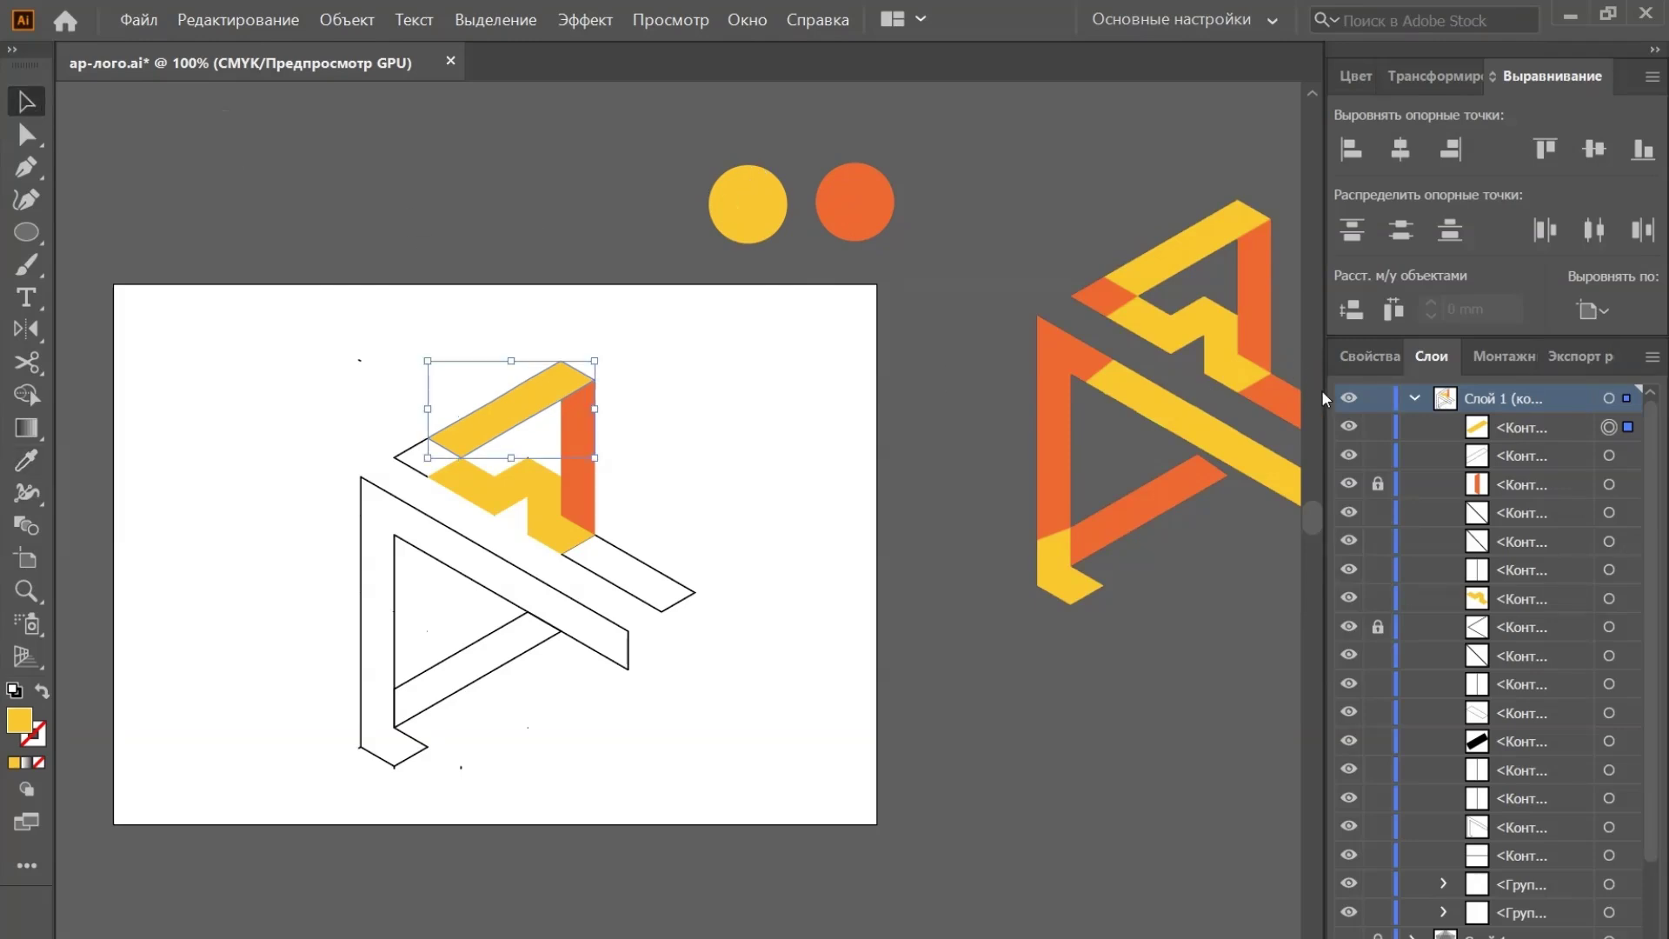
click(1379, 427)
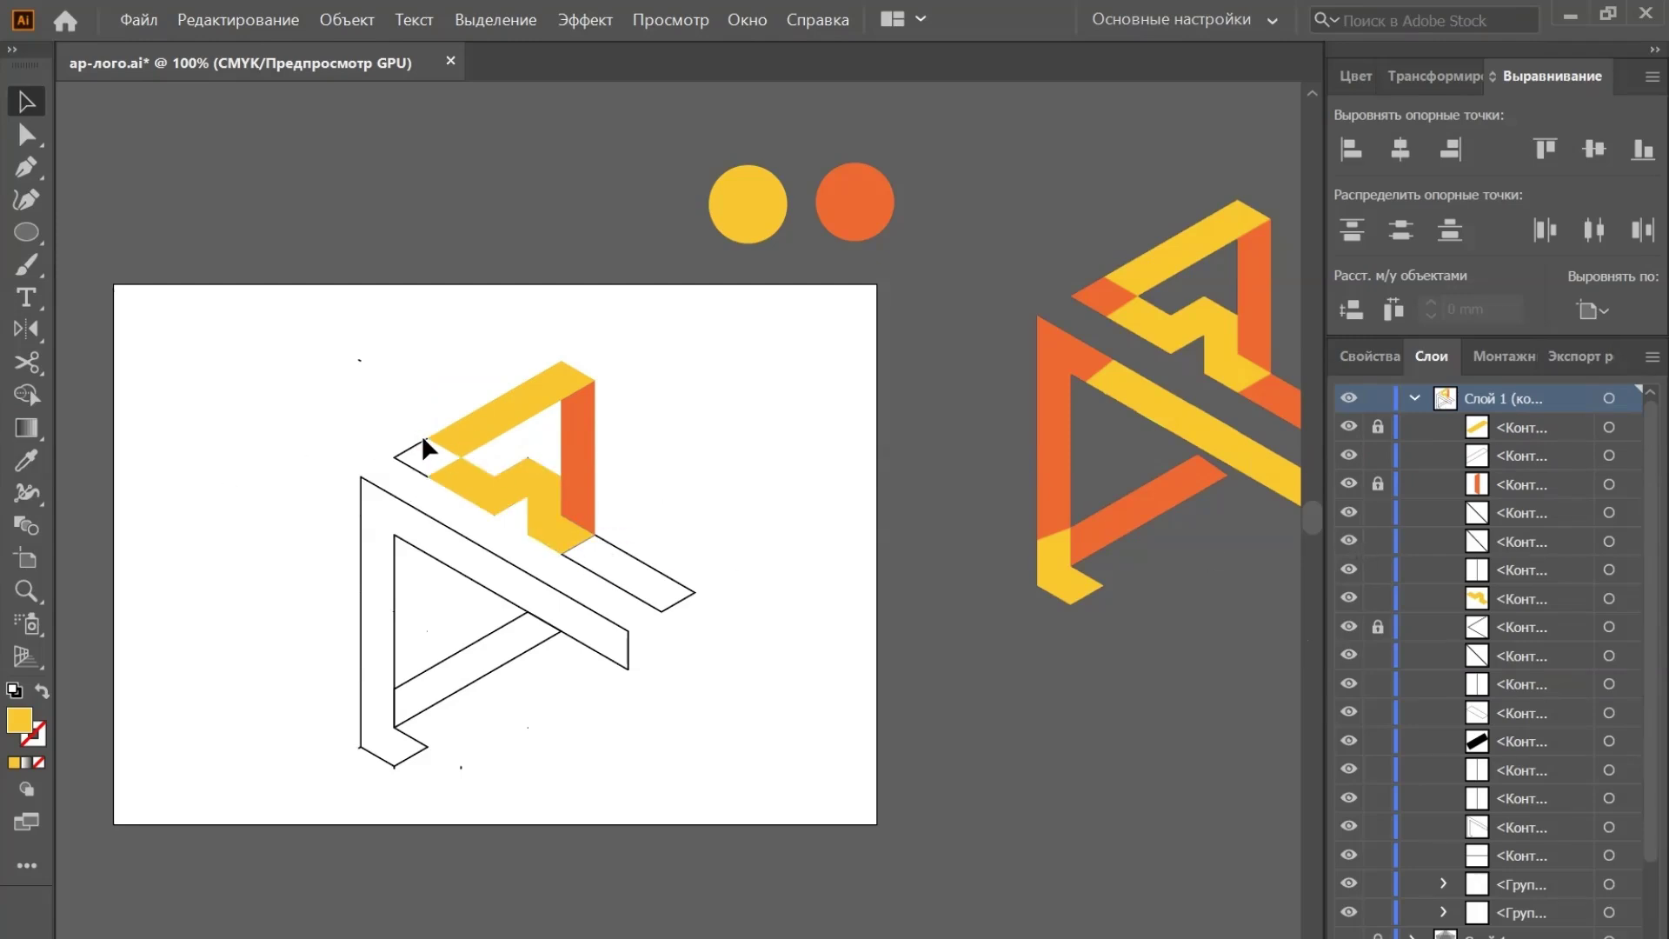
click(1378, 631)
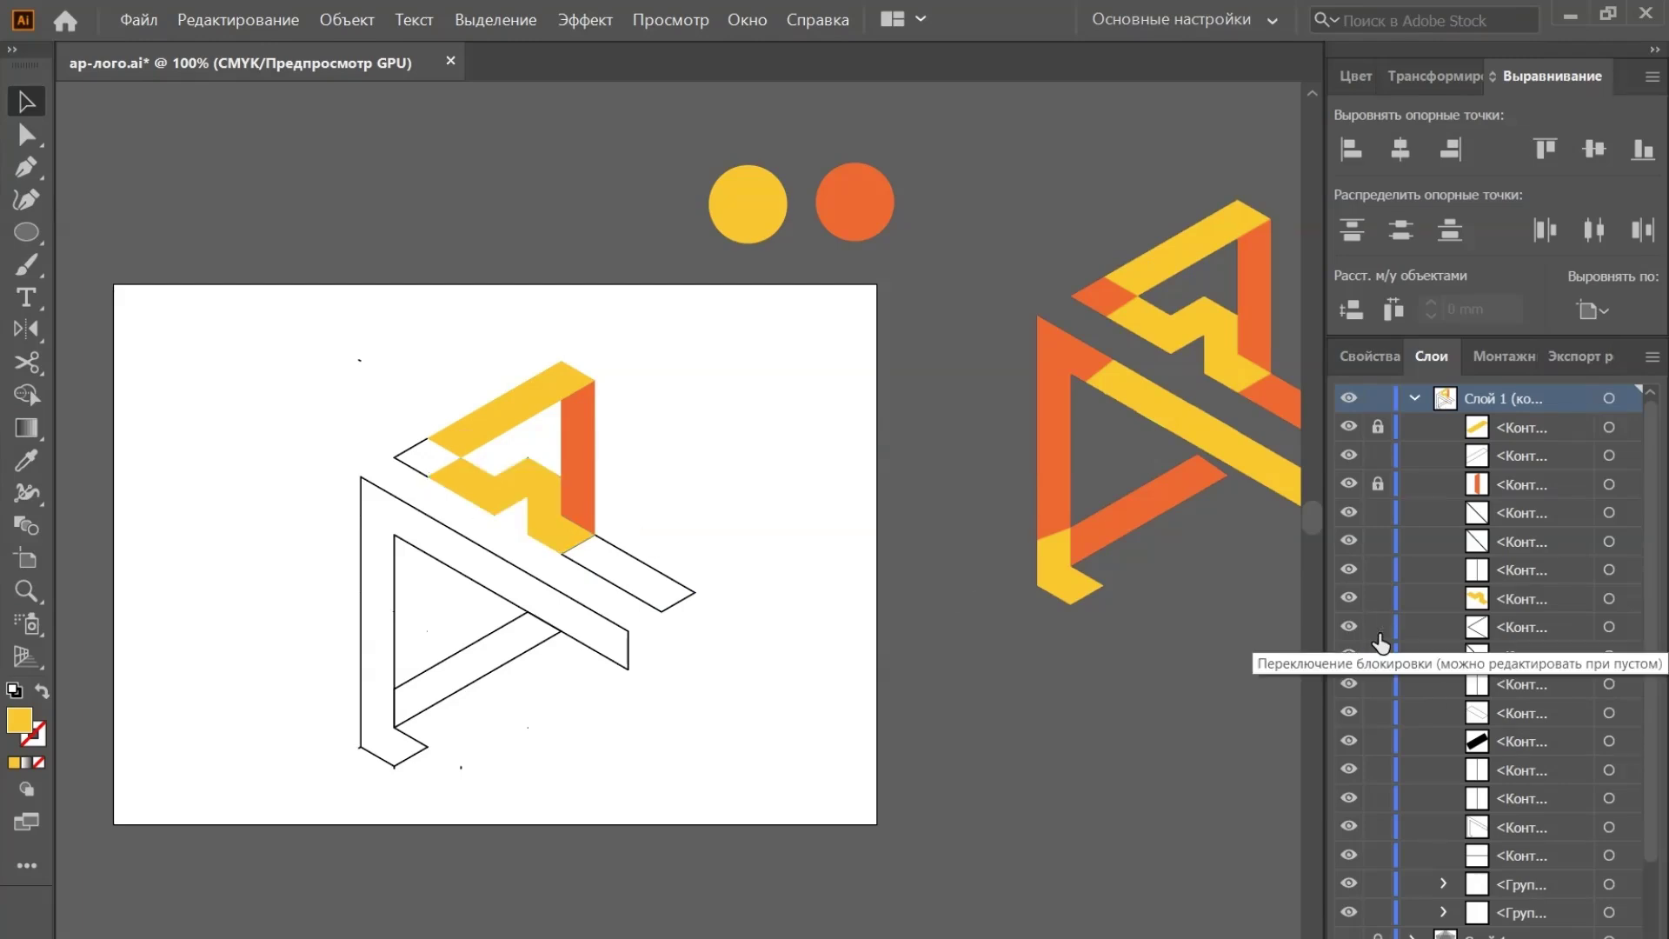
click(423, 470)
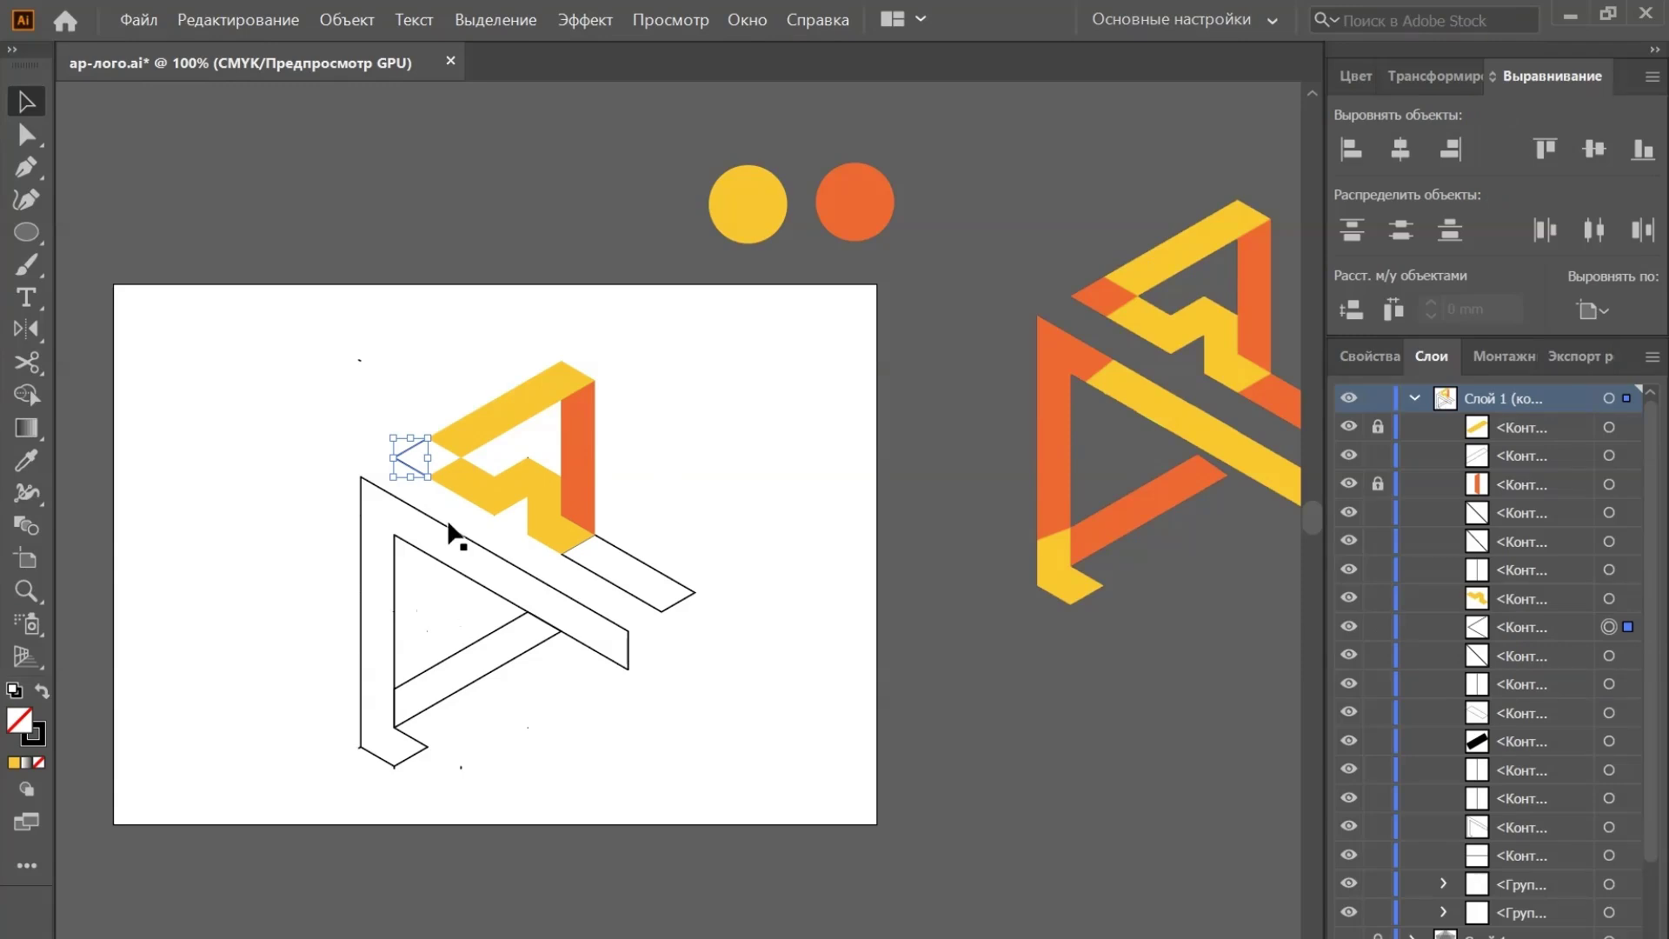
Close the small left triangle into a diamond with the Pen, meeting the two yellow faces
key(alt)
scroll(415, 472, up, 2)
scroll(414, 472, up, 2)
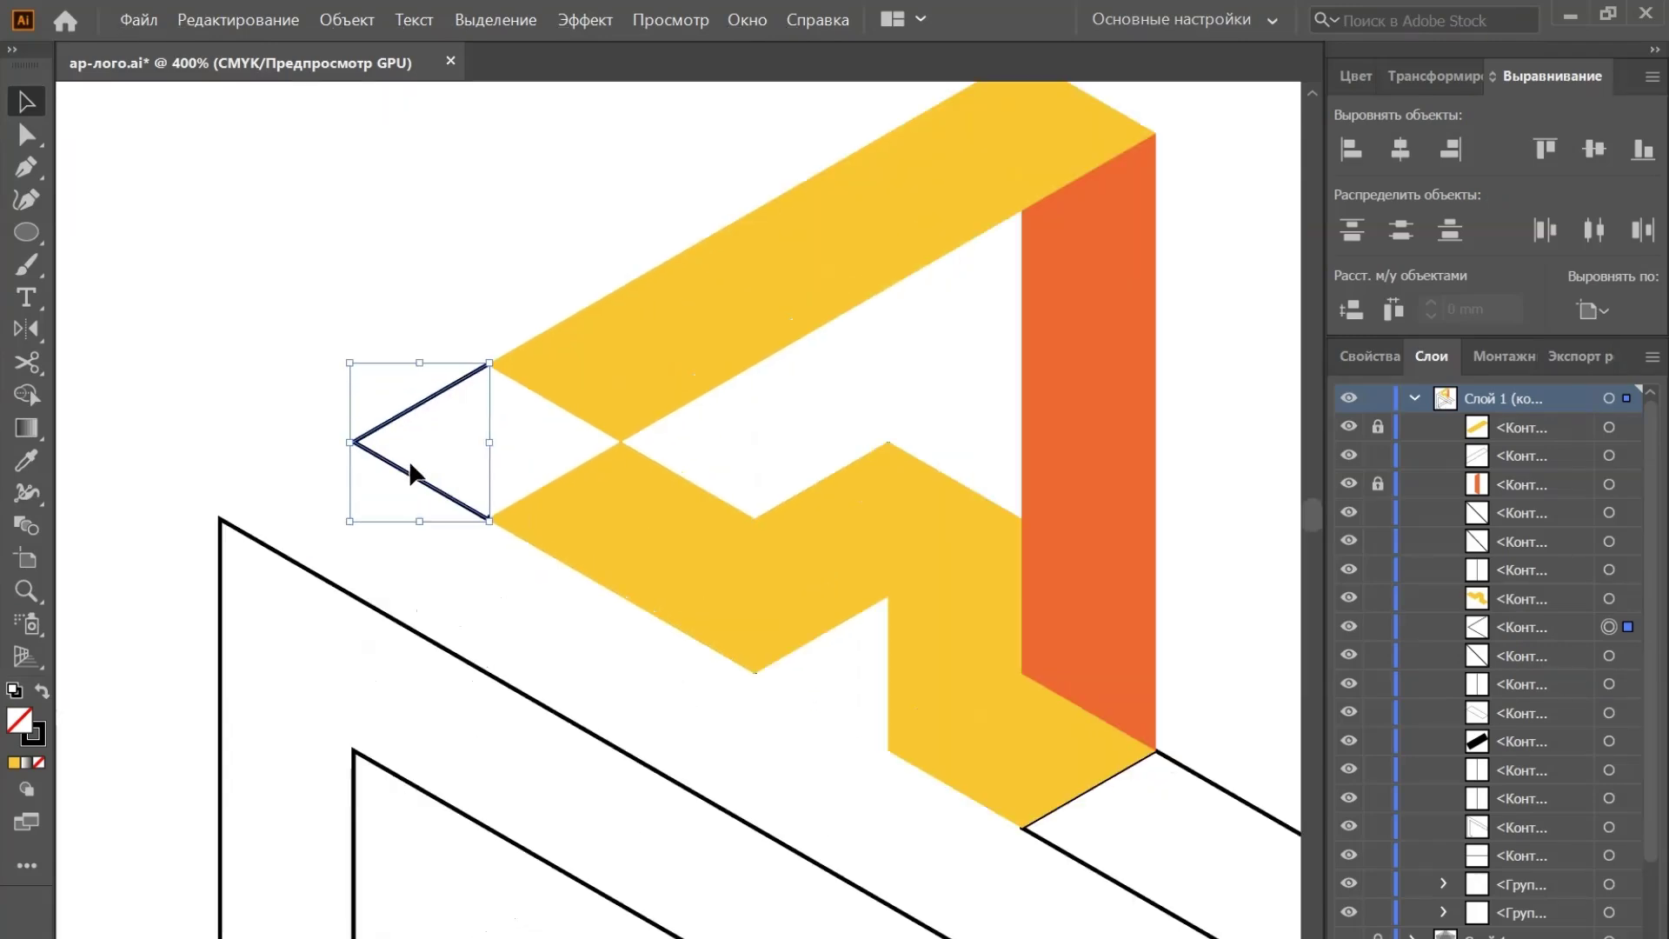
key(p)
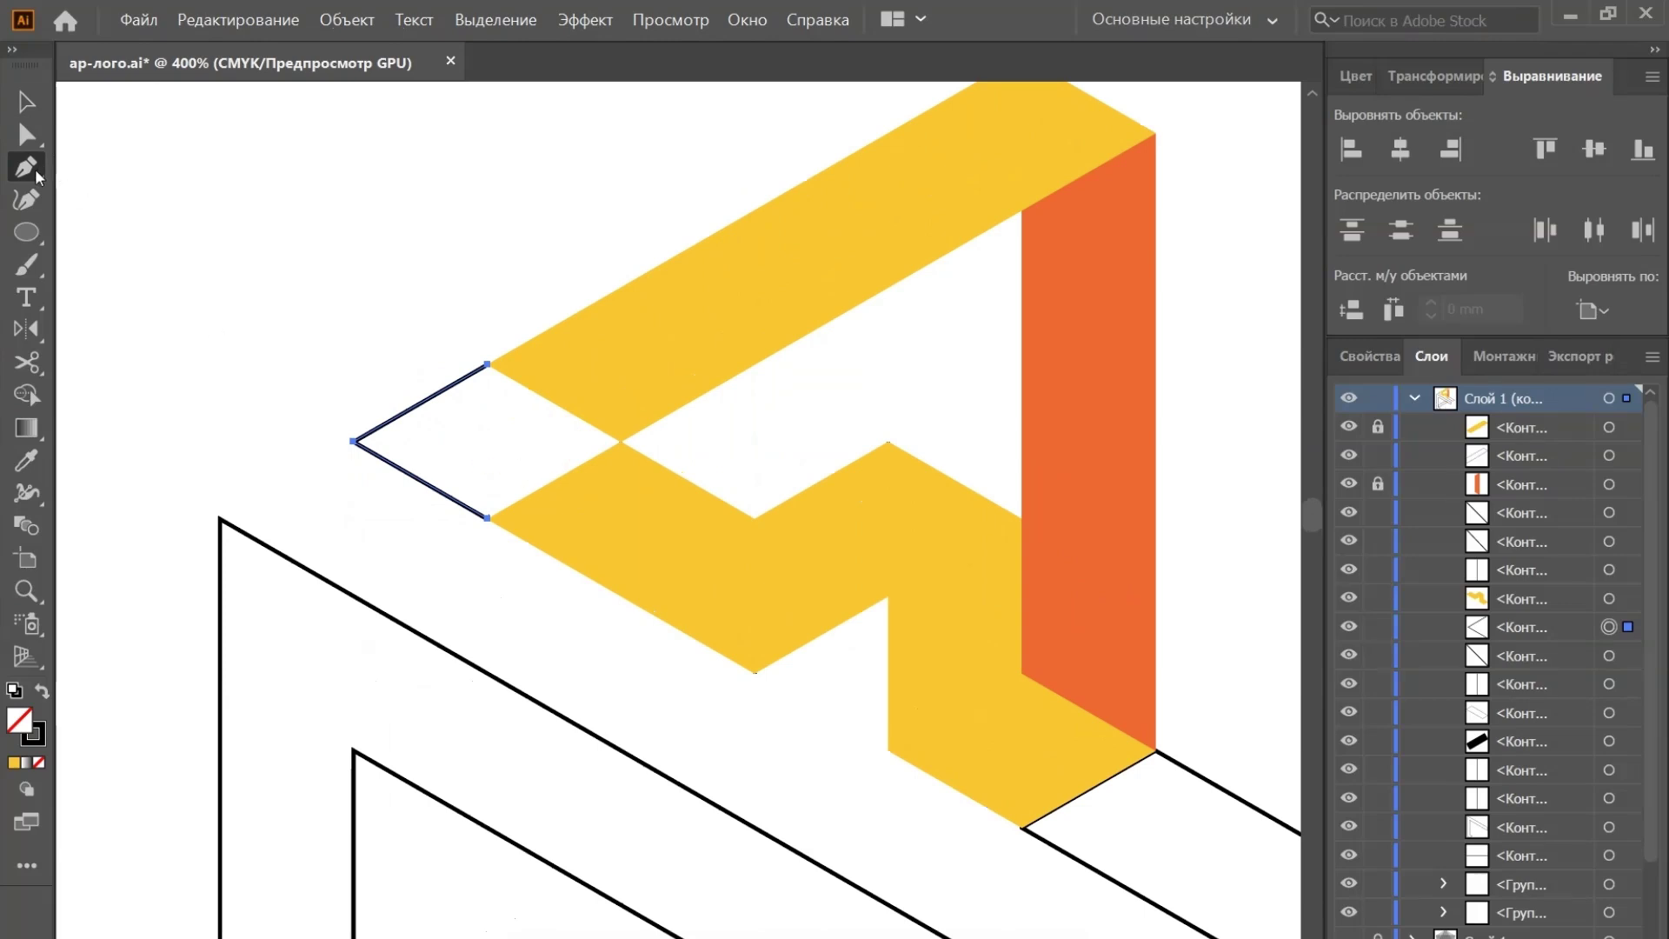
click(487, 518)
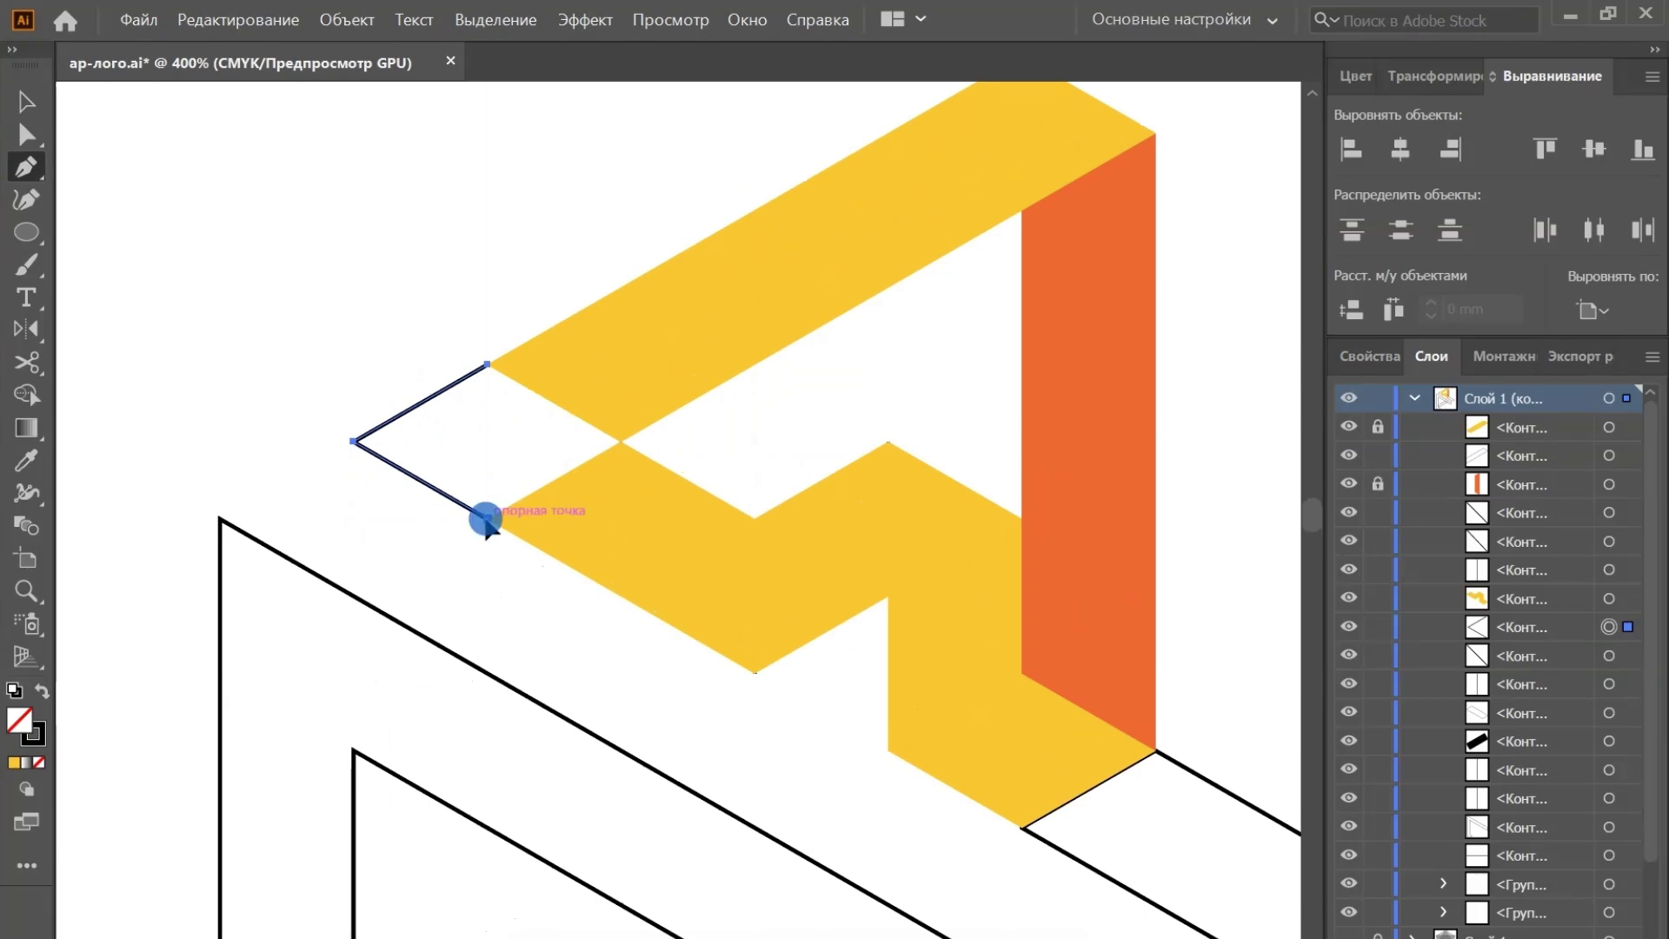
click(619, 442)
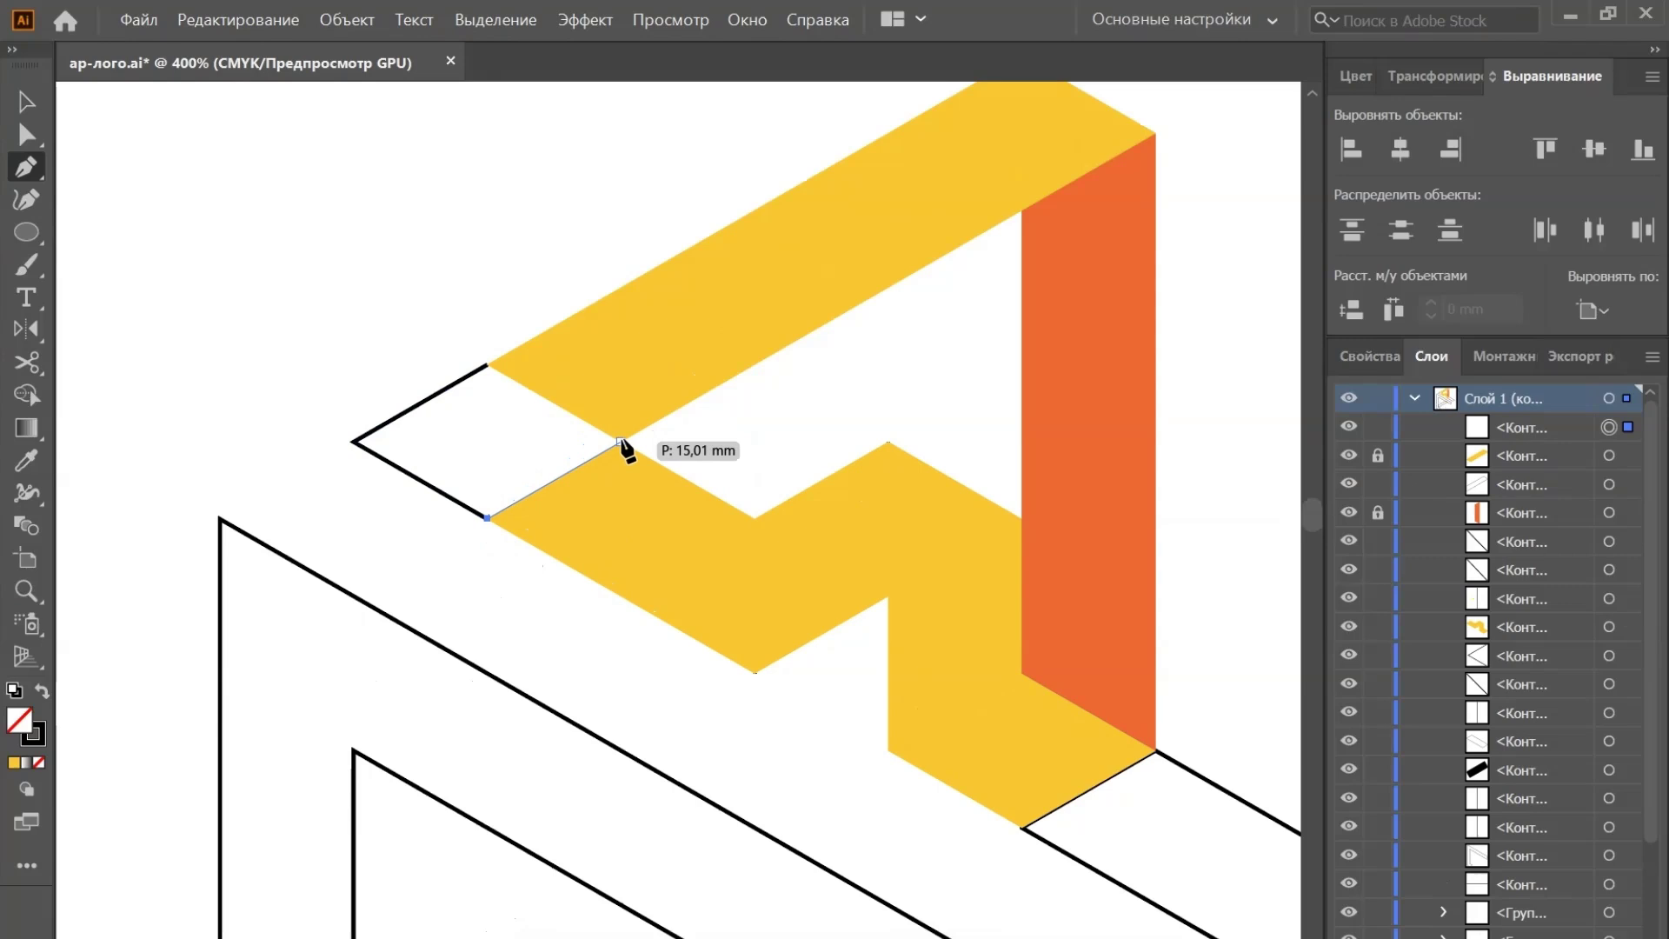
click(487, 365)
Fill the diamond with orange from the sample circle and deselect it
key(ctrl+minus)
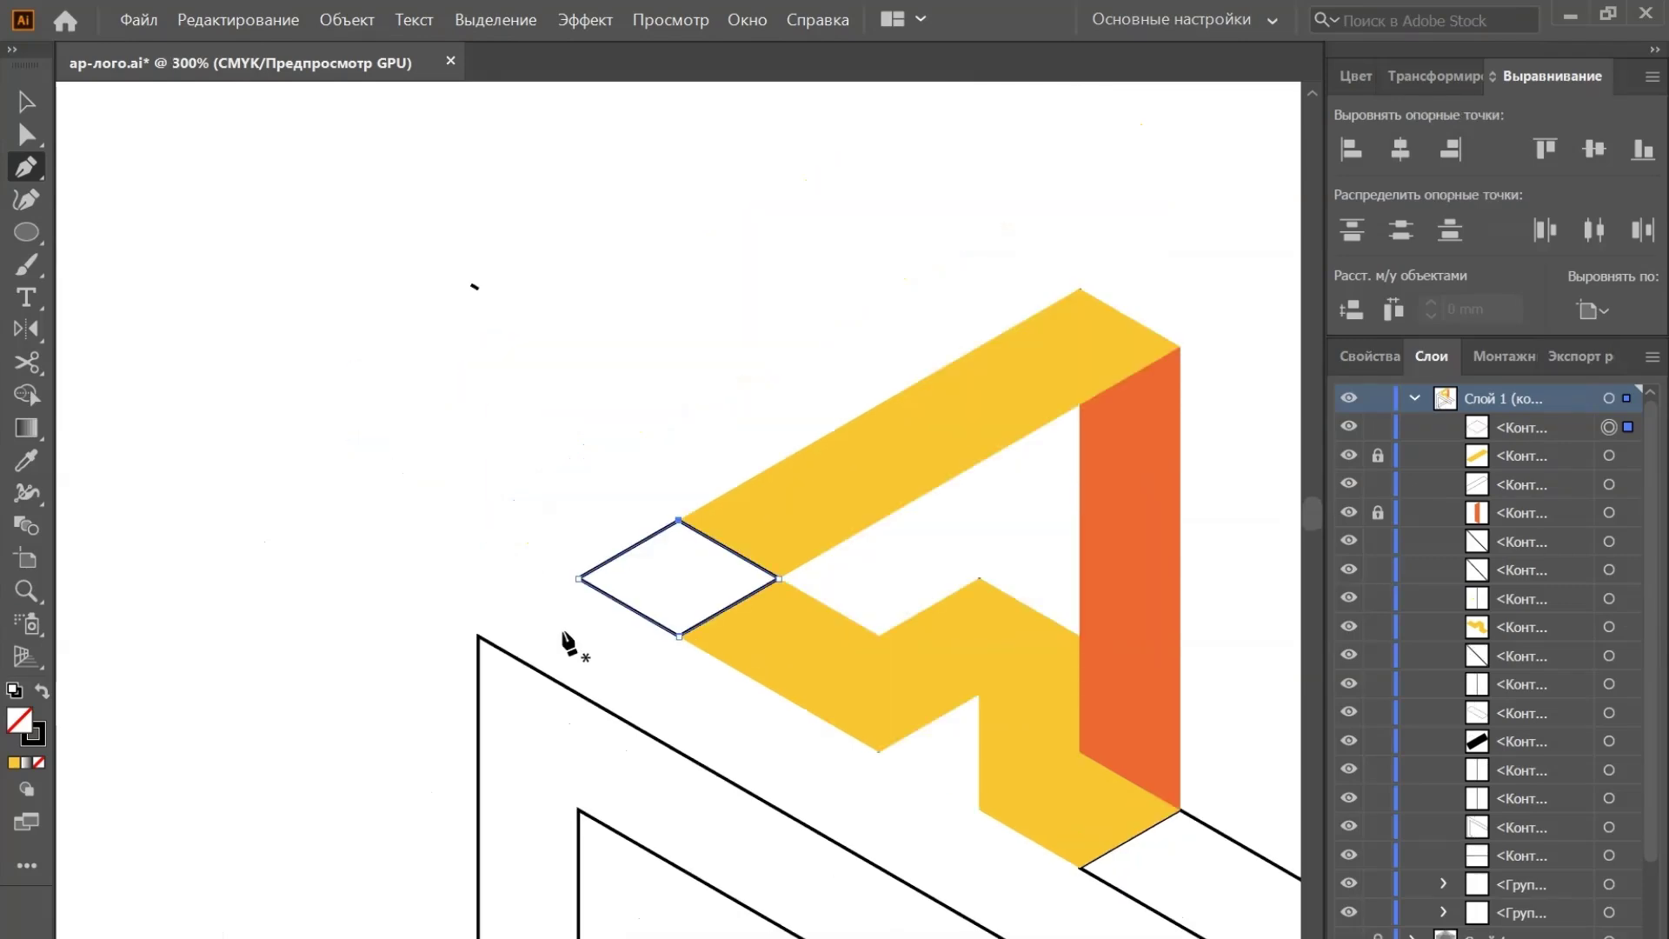
key(ctrl+minus)
key(ctrl+minus)
key(ctrl+minus)
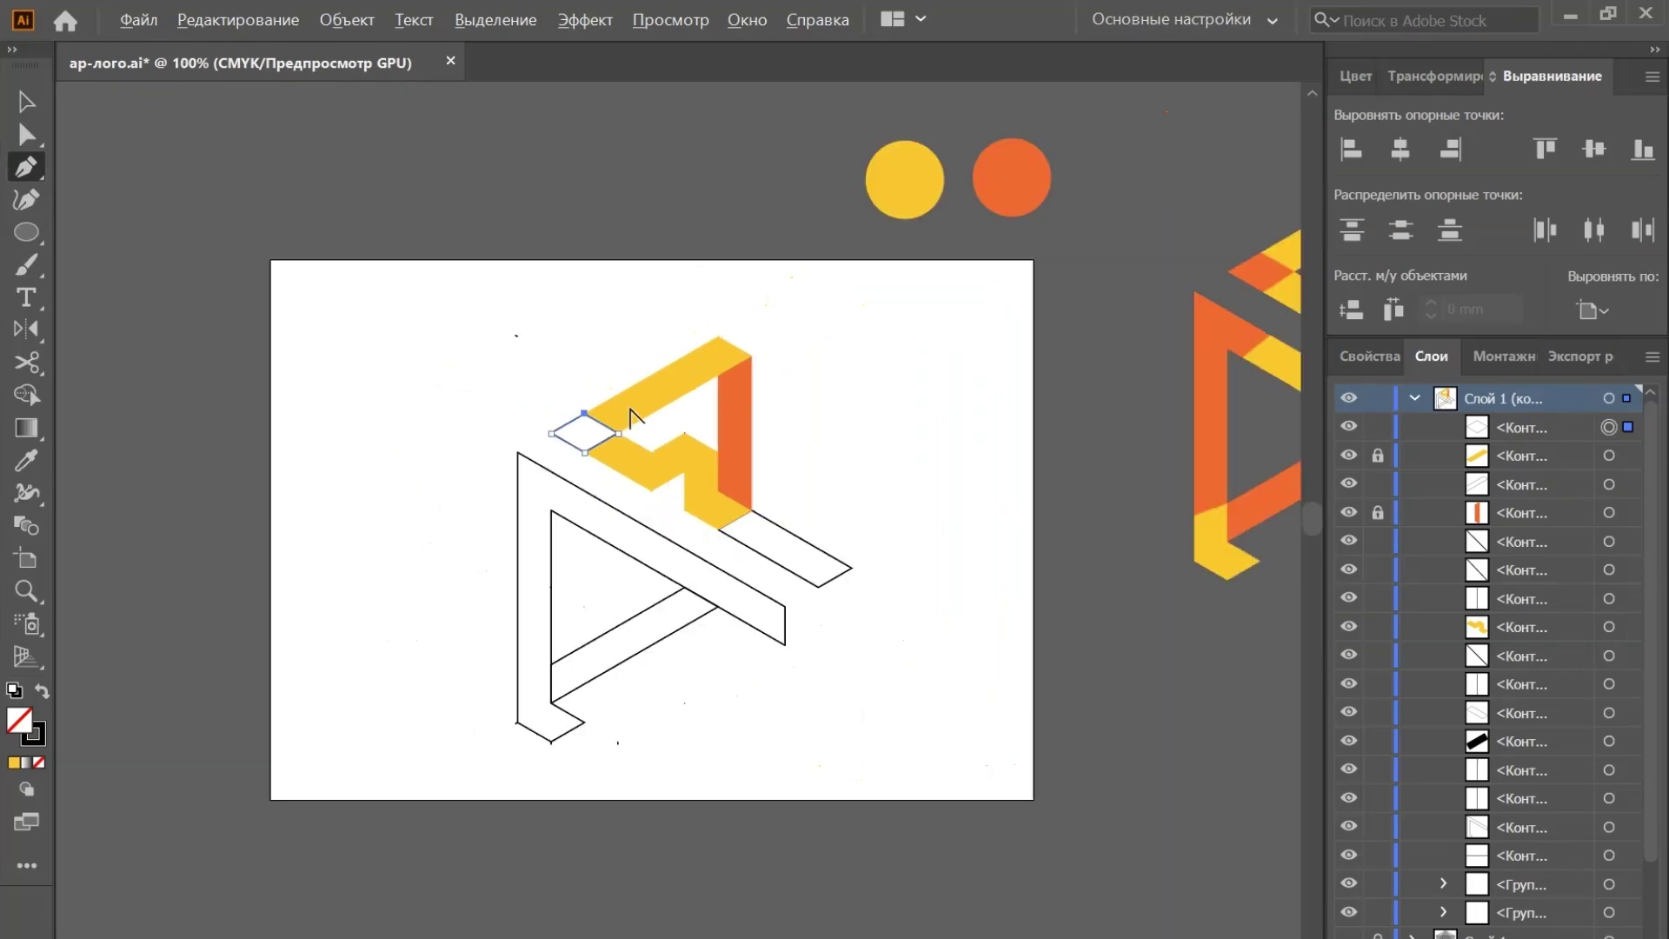
key(i)
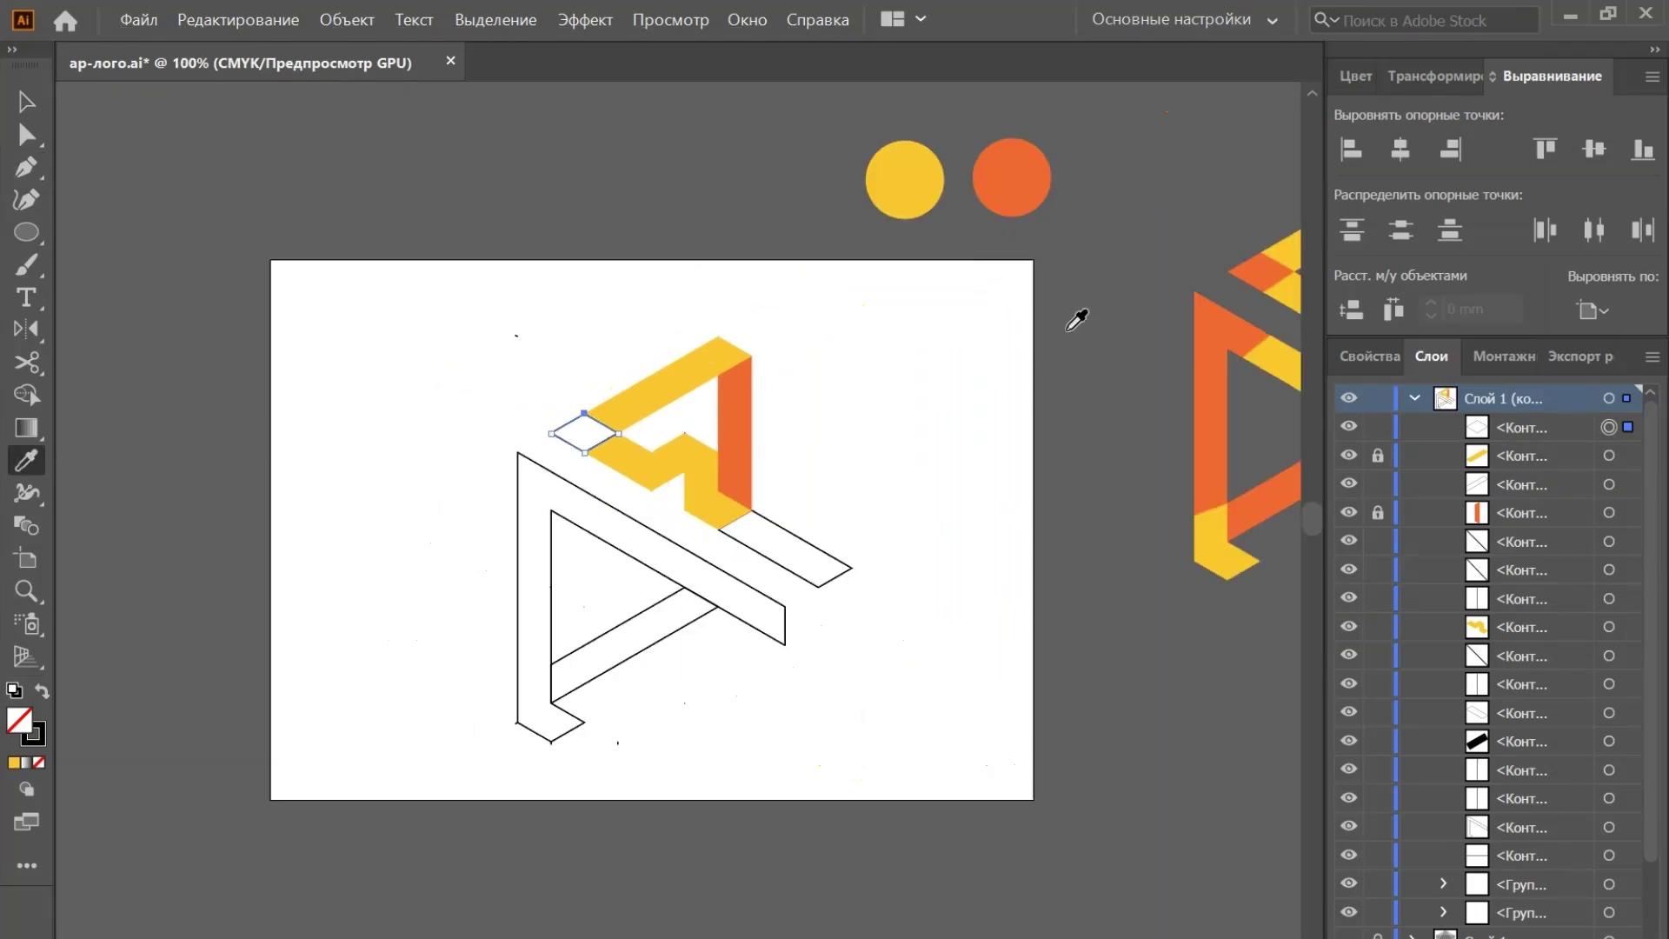
click(1007, 167)
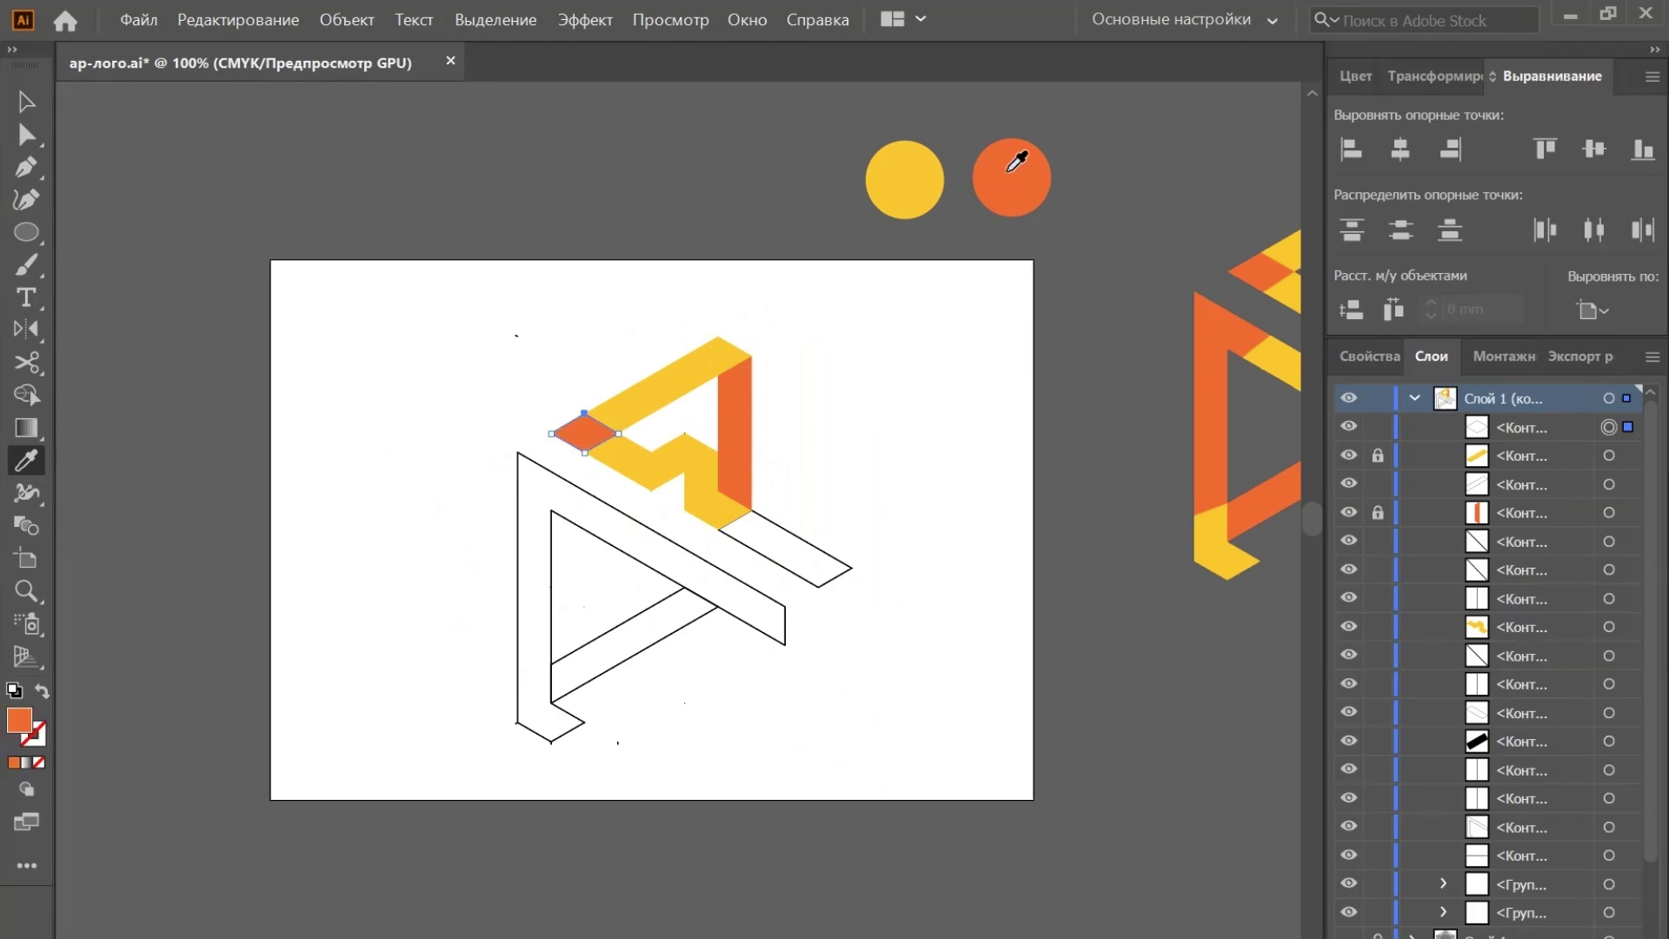
key(v)
click(843, 519)
Fill the white diagonal parallelogram below the orange bar with the circle's orange
scroll(826, 509, right, 3)
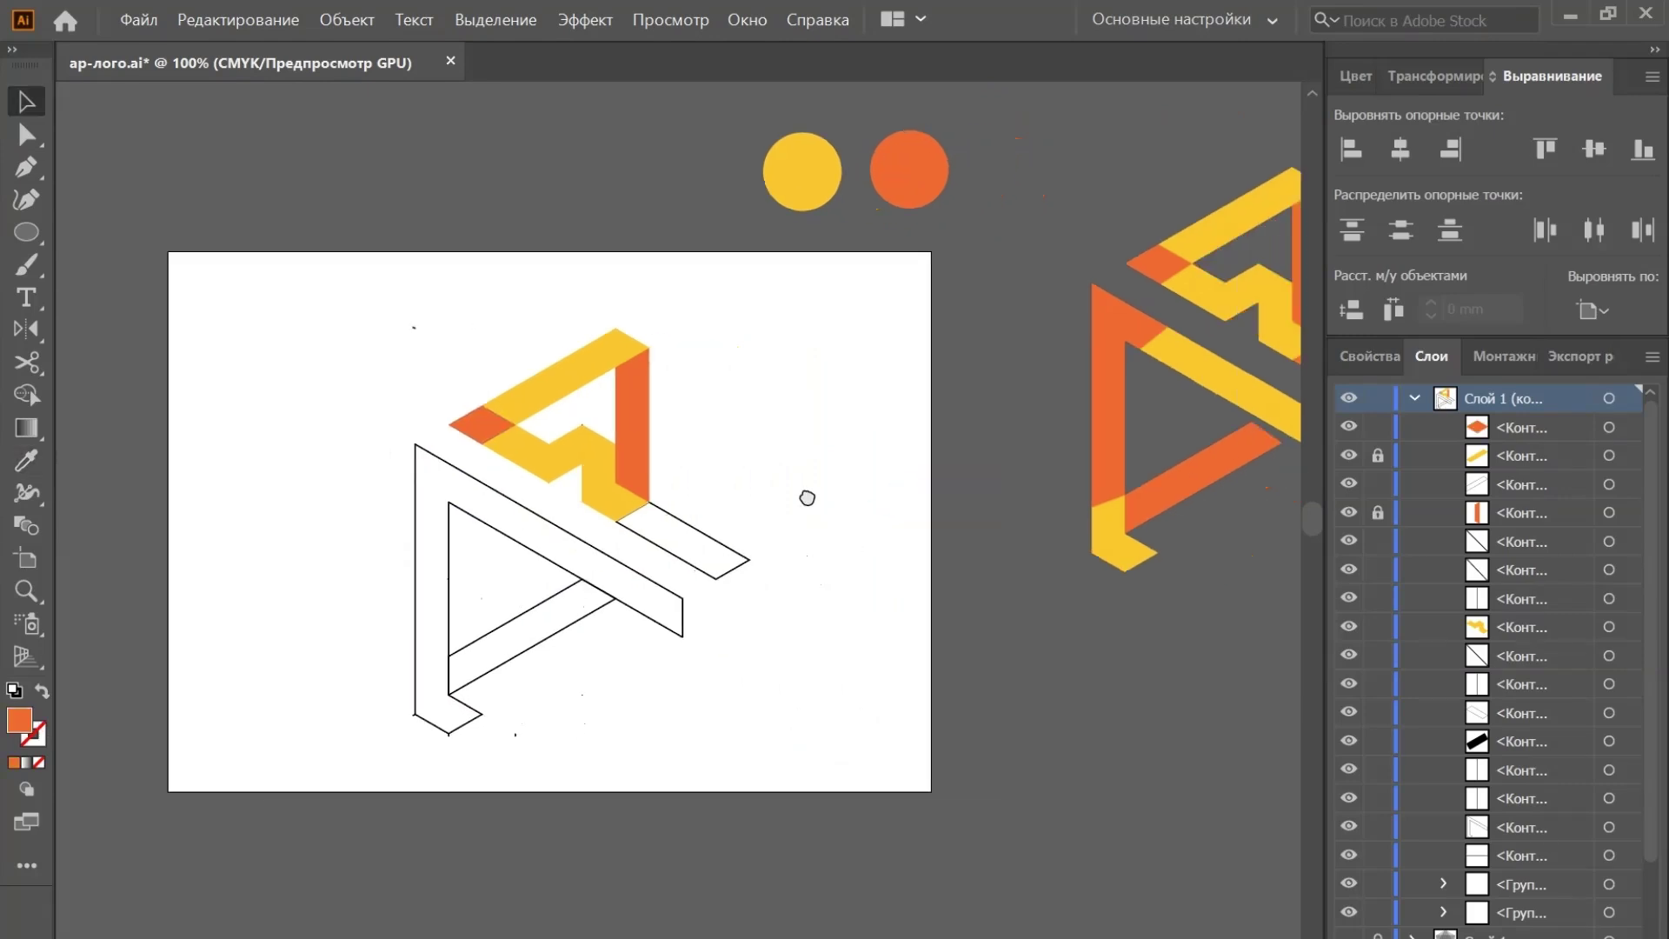
scroll(805, 496, right, 2)
scroll(999, 246, right, 2)
scroll(1109, 421, right, 3)
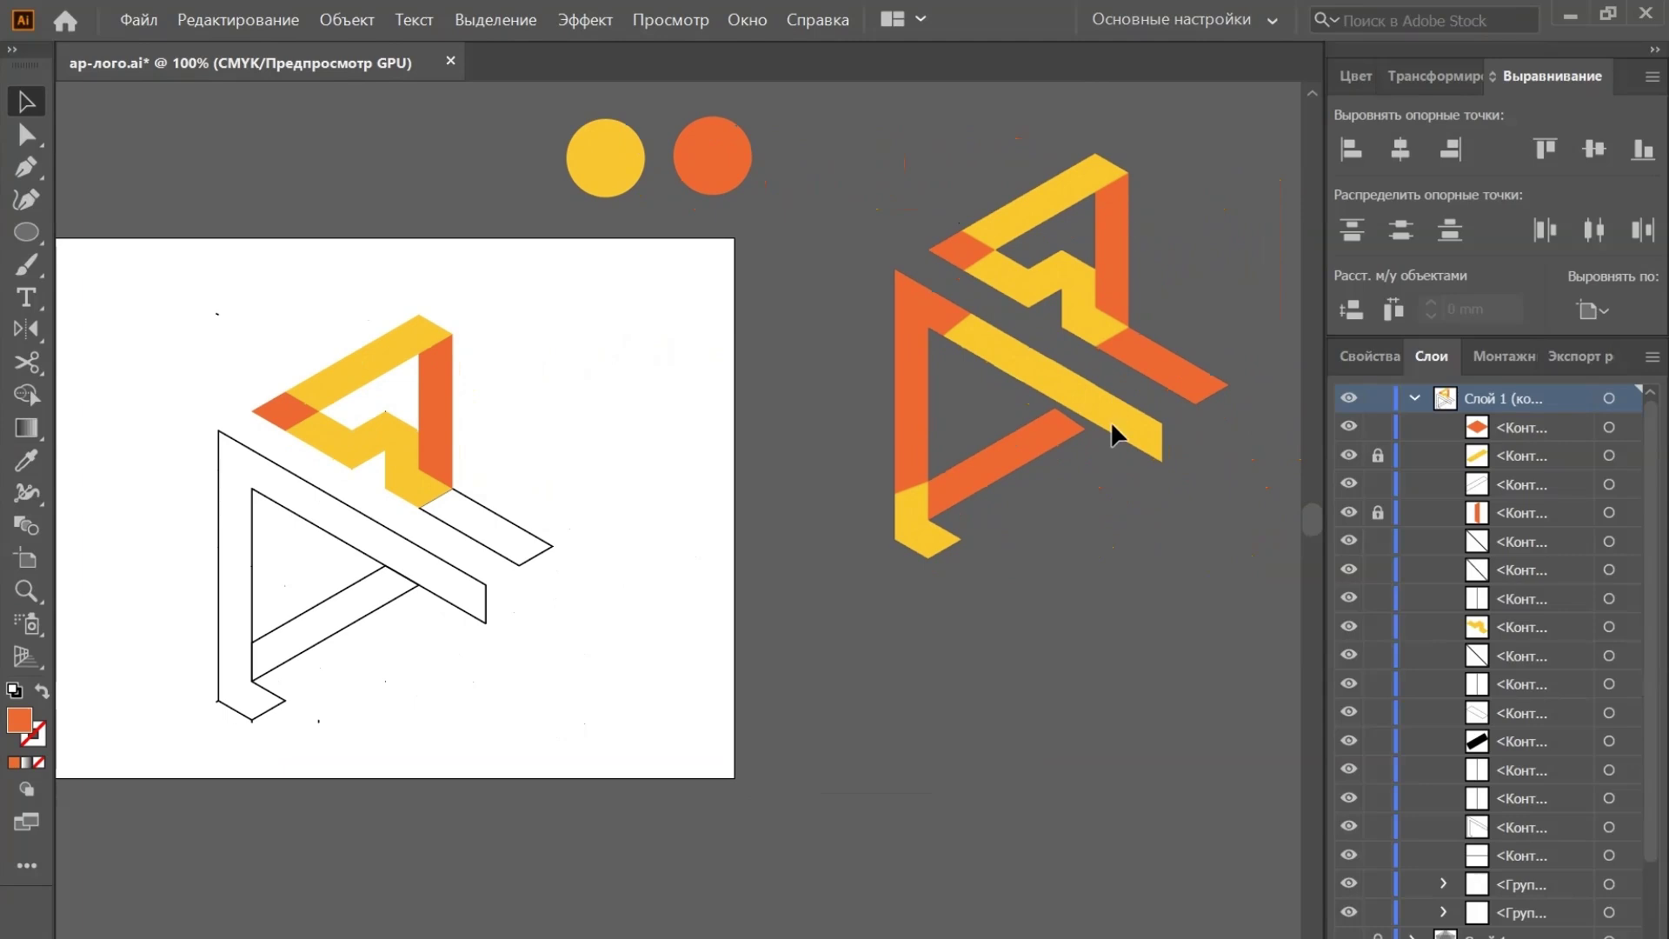
click(487, 506)
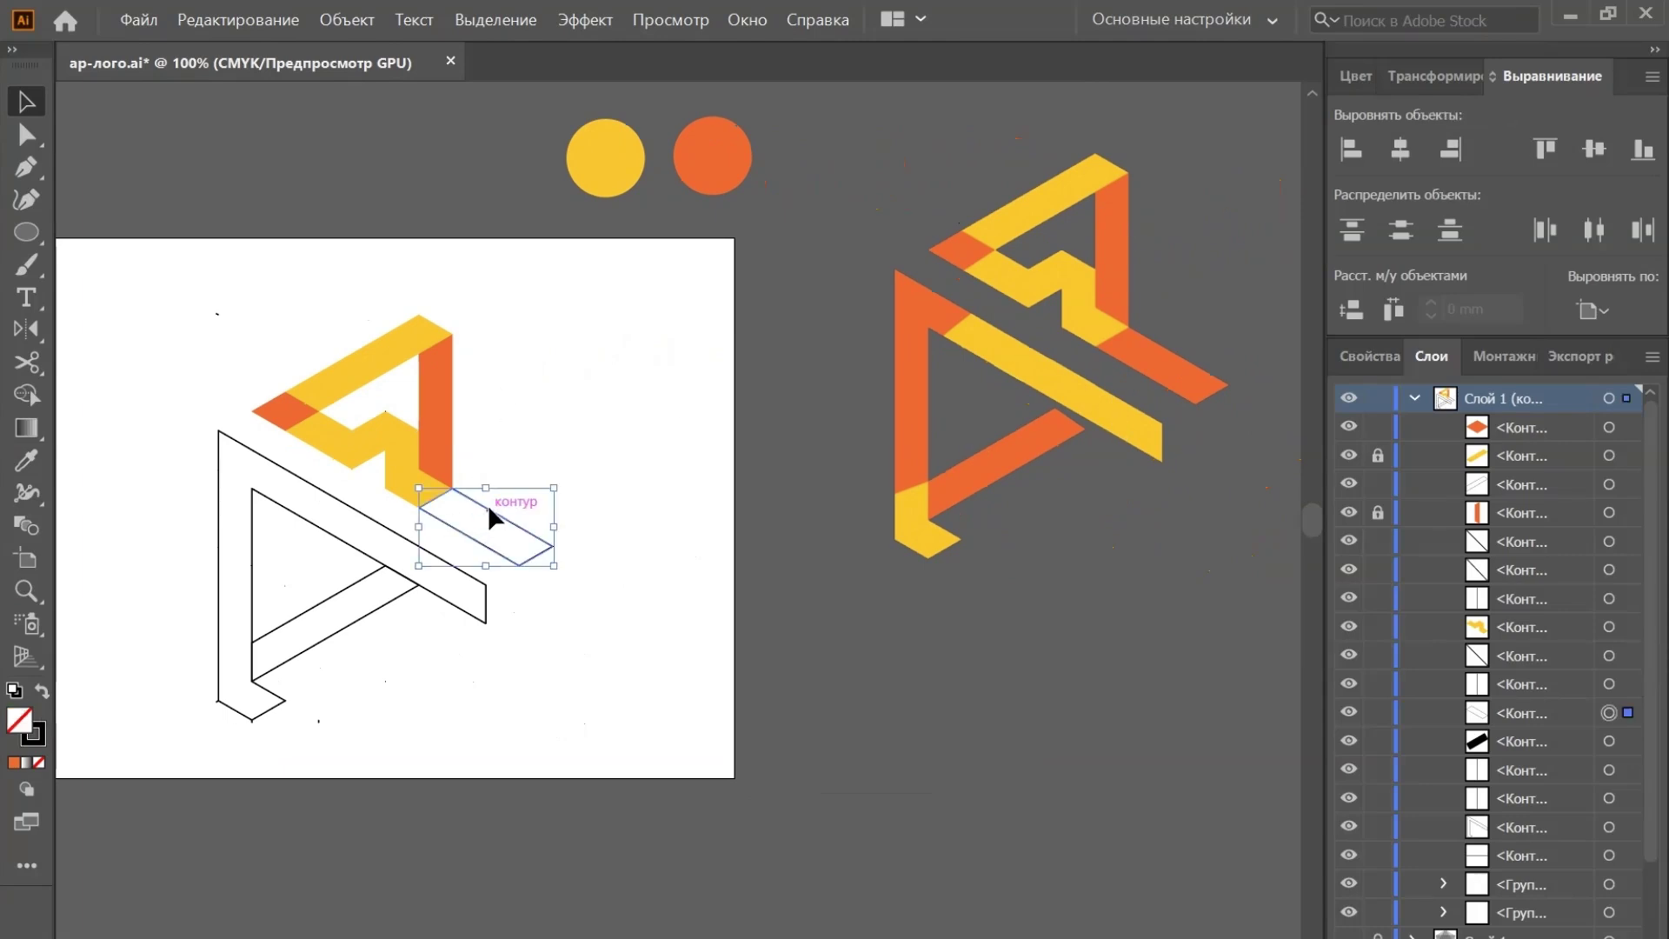
drag(531, 529, 641, 586)
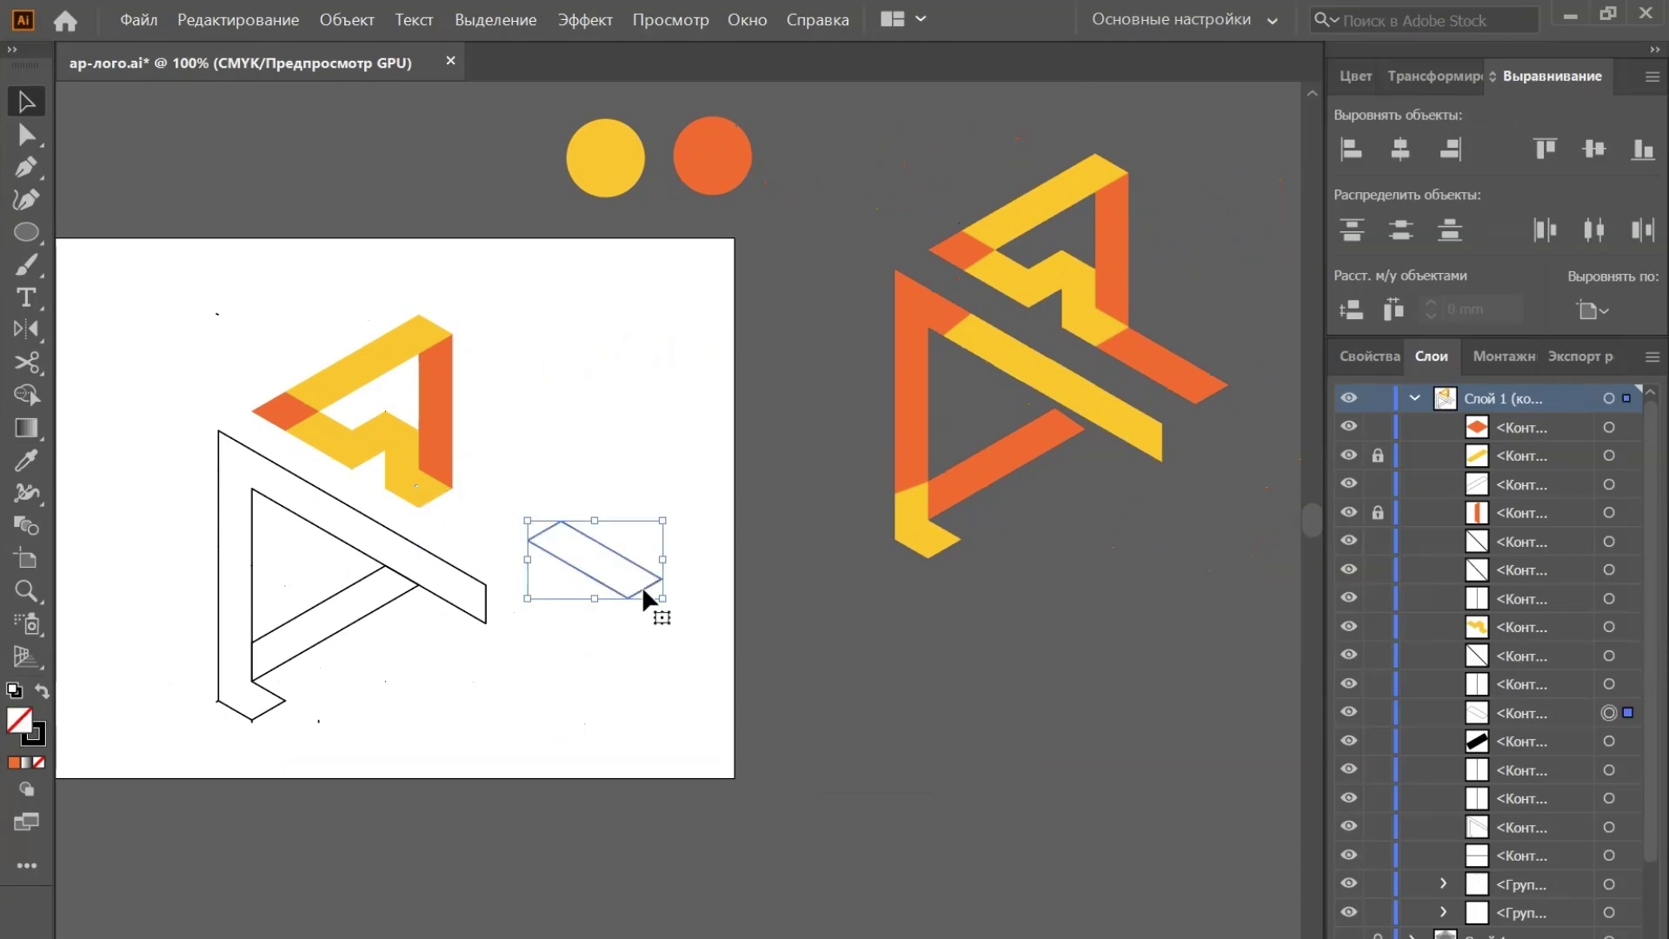
click(614, 655)
key(ctrl+z)
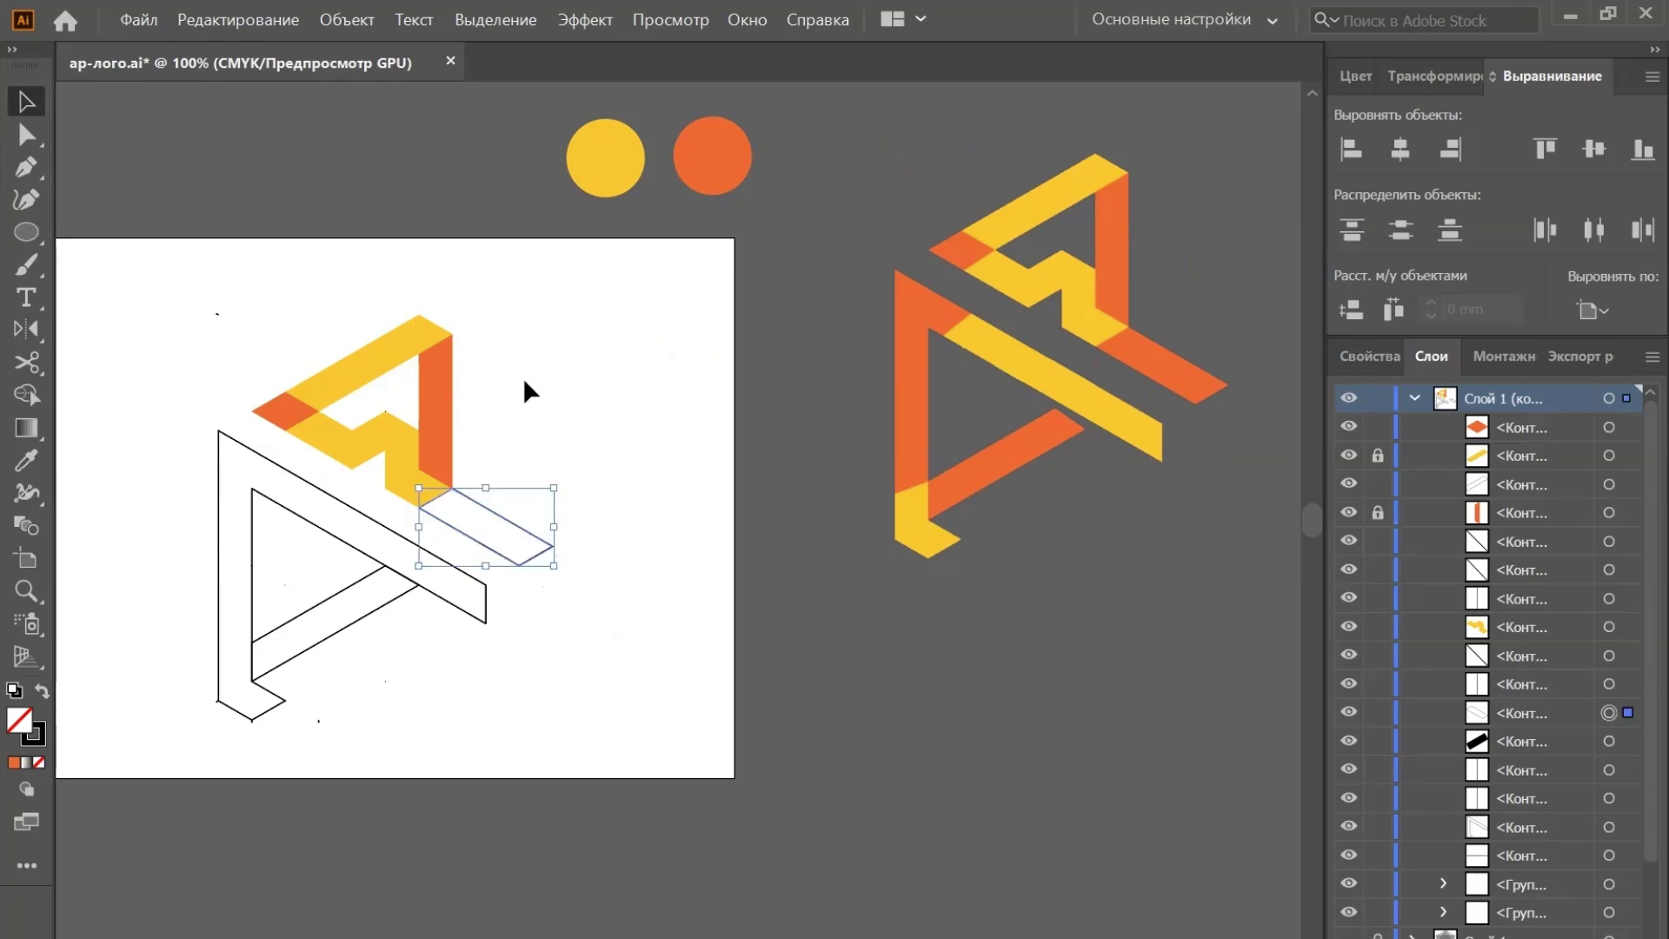
key(i)
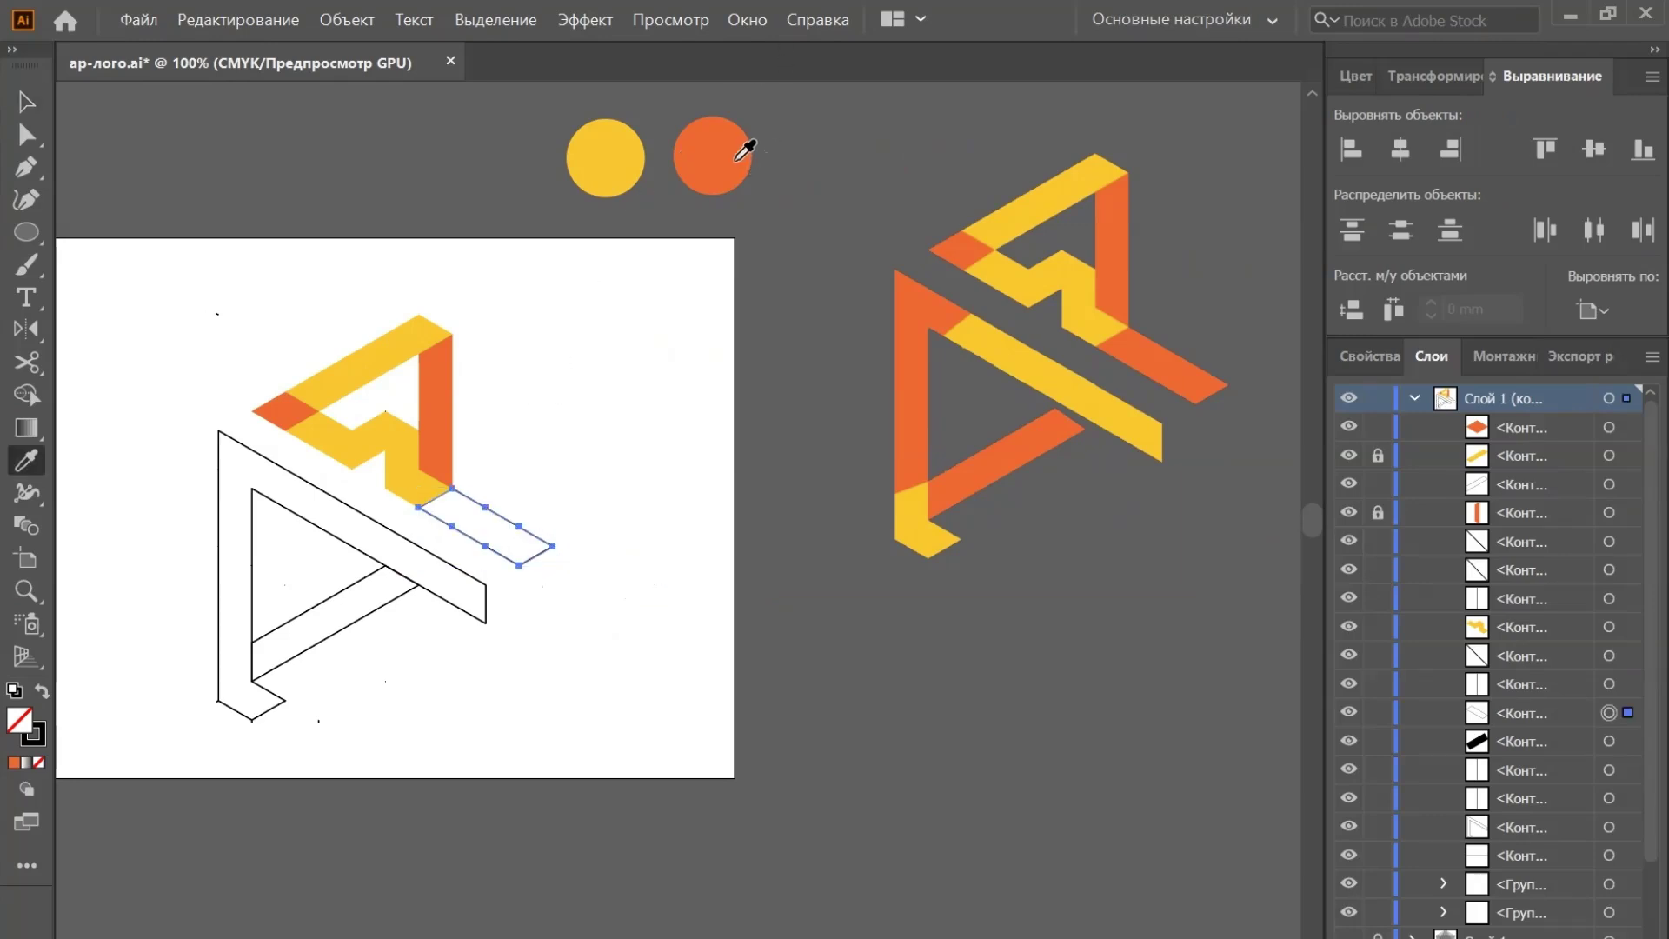
click(737, 159)
key(v)
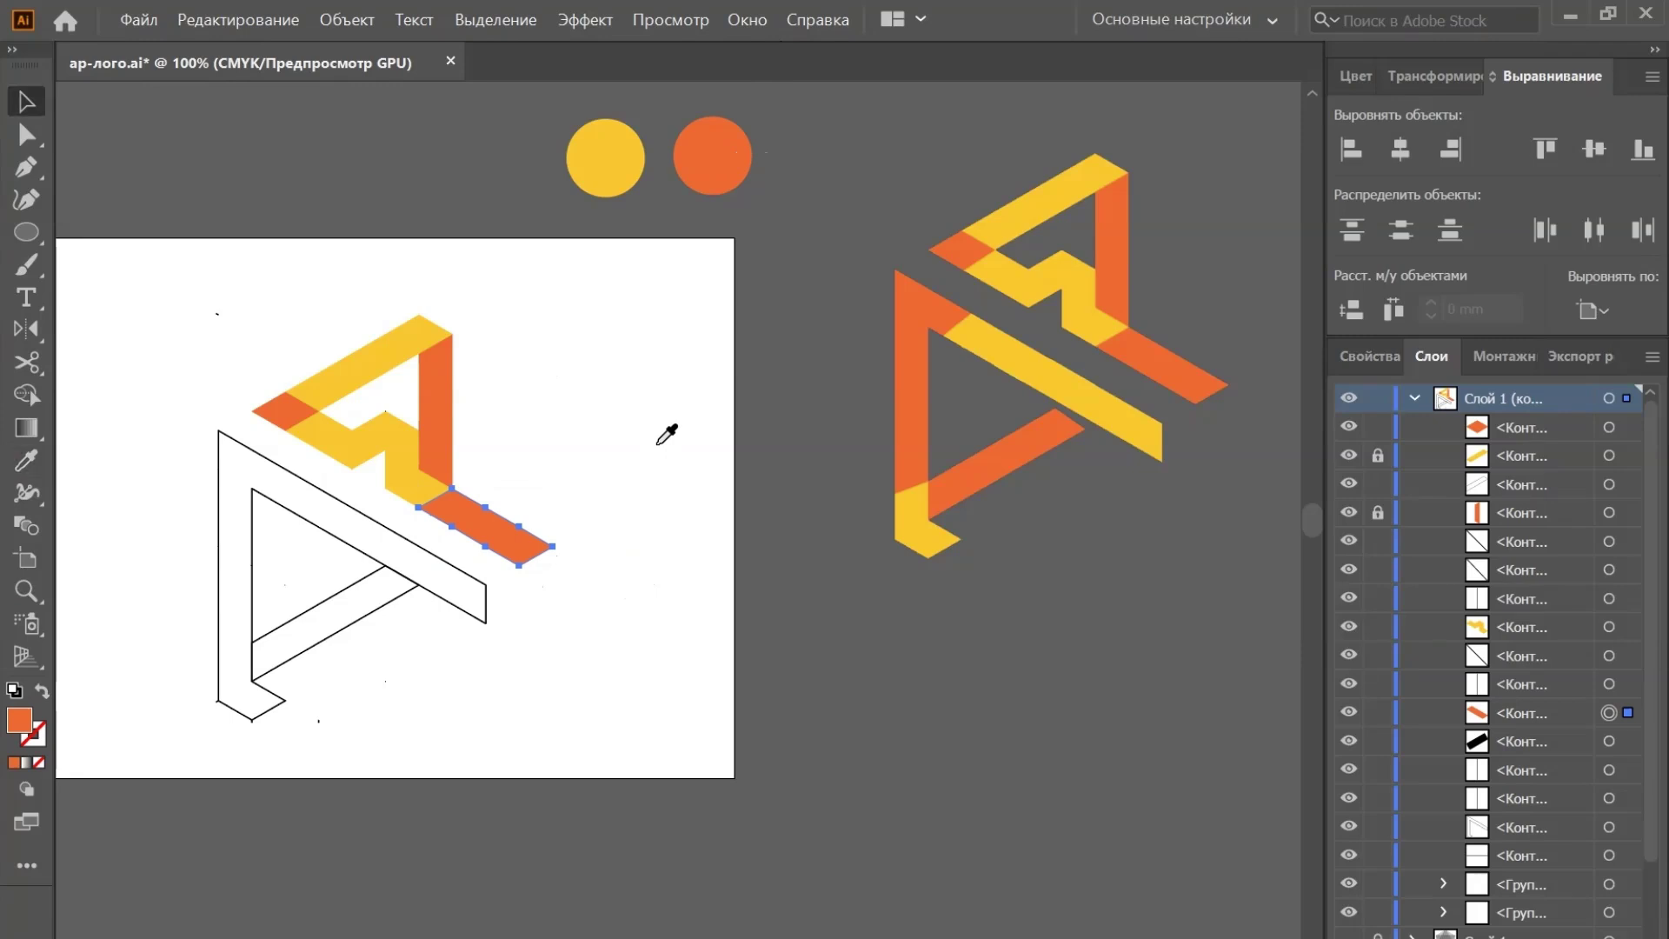
click(653, 471)
Pan right and check the still-uncoloured white A outline
drag(653, 472, 825, 485)
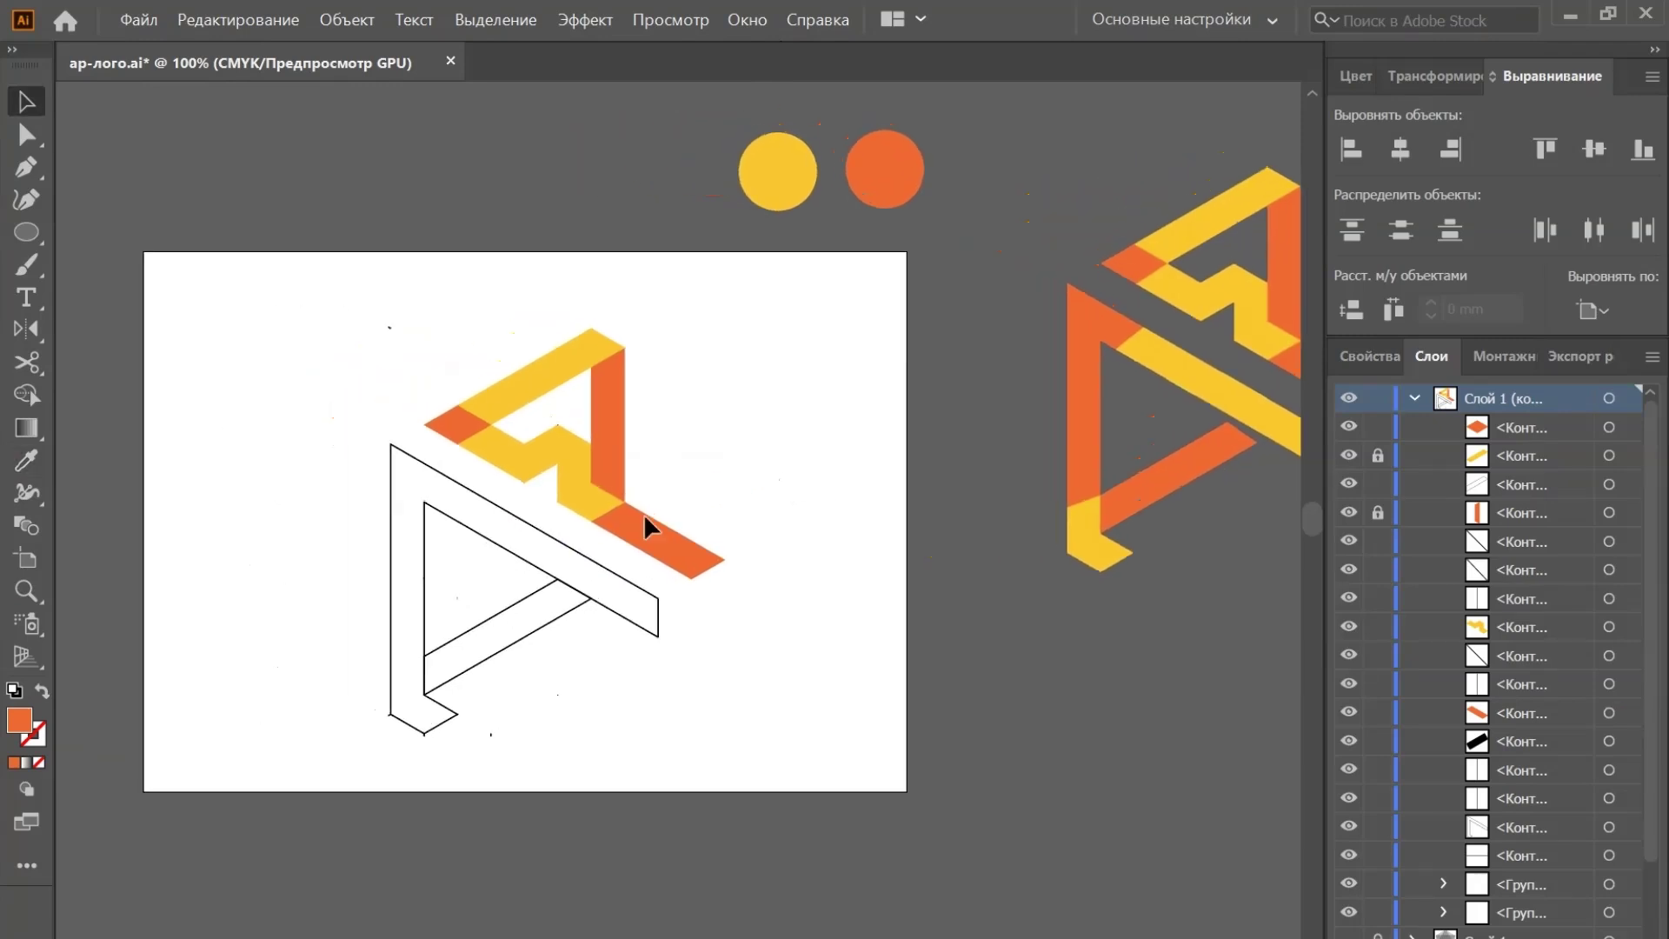
click(580, 551)
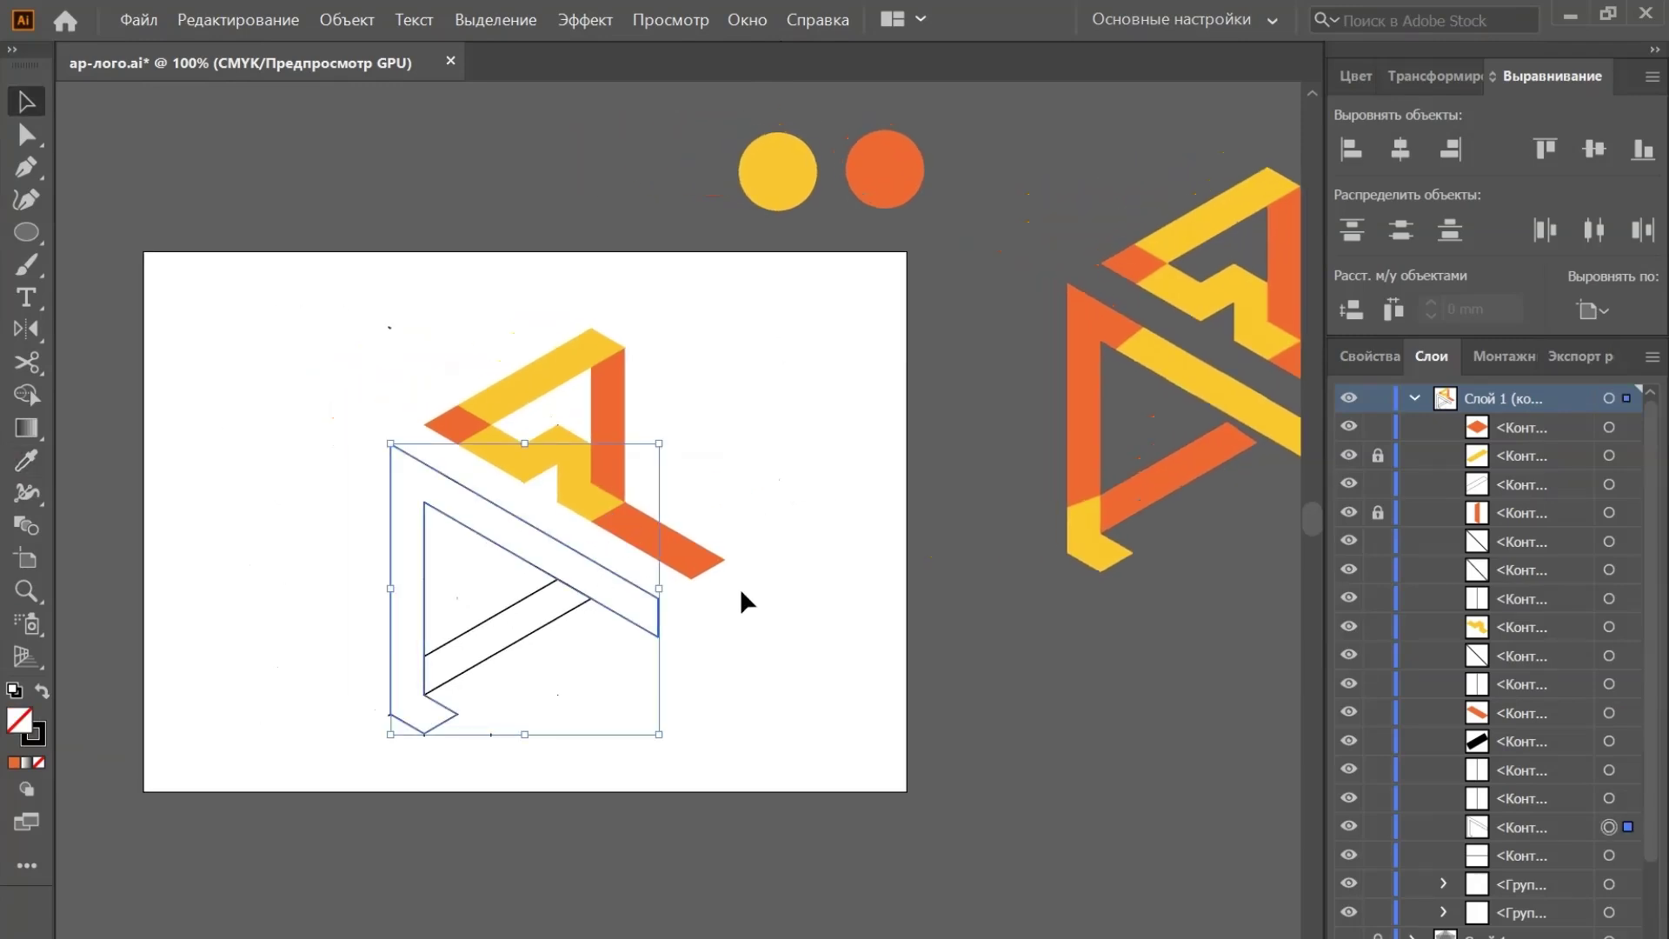
click(852, 635)
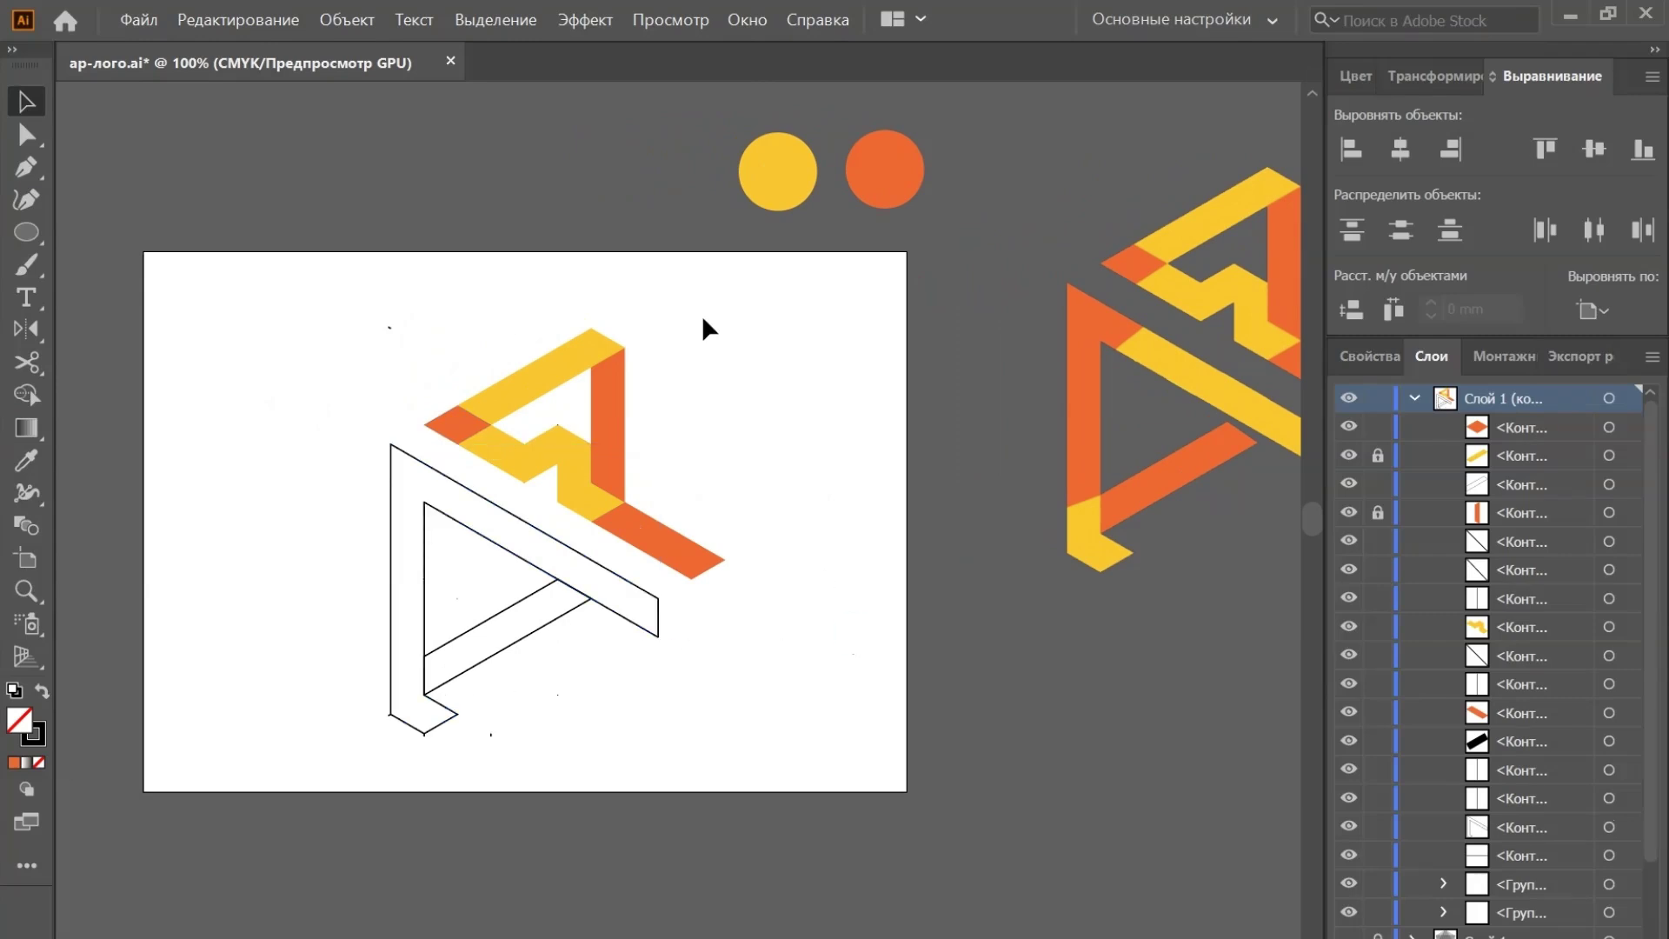
Unlock the yellow and orange faces, select them all, group them, and lock the group
click(1378, 456)
click(1379, 514)
mouse_move(457, 320)
mouse_down()
mouse_move(667, 407)
mouse_move(681, 451)
mouse_up()
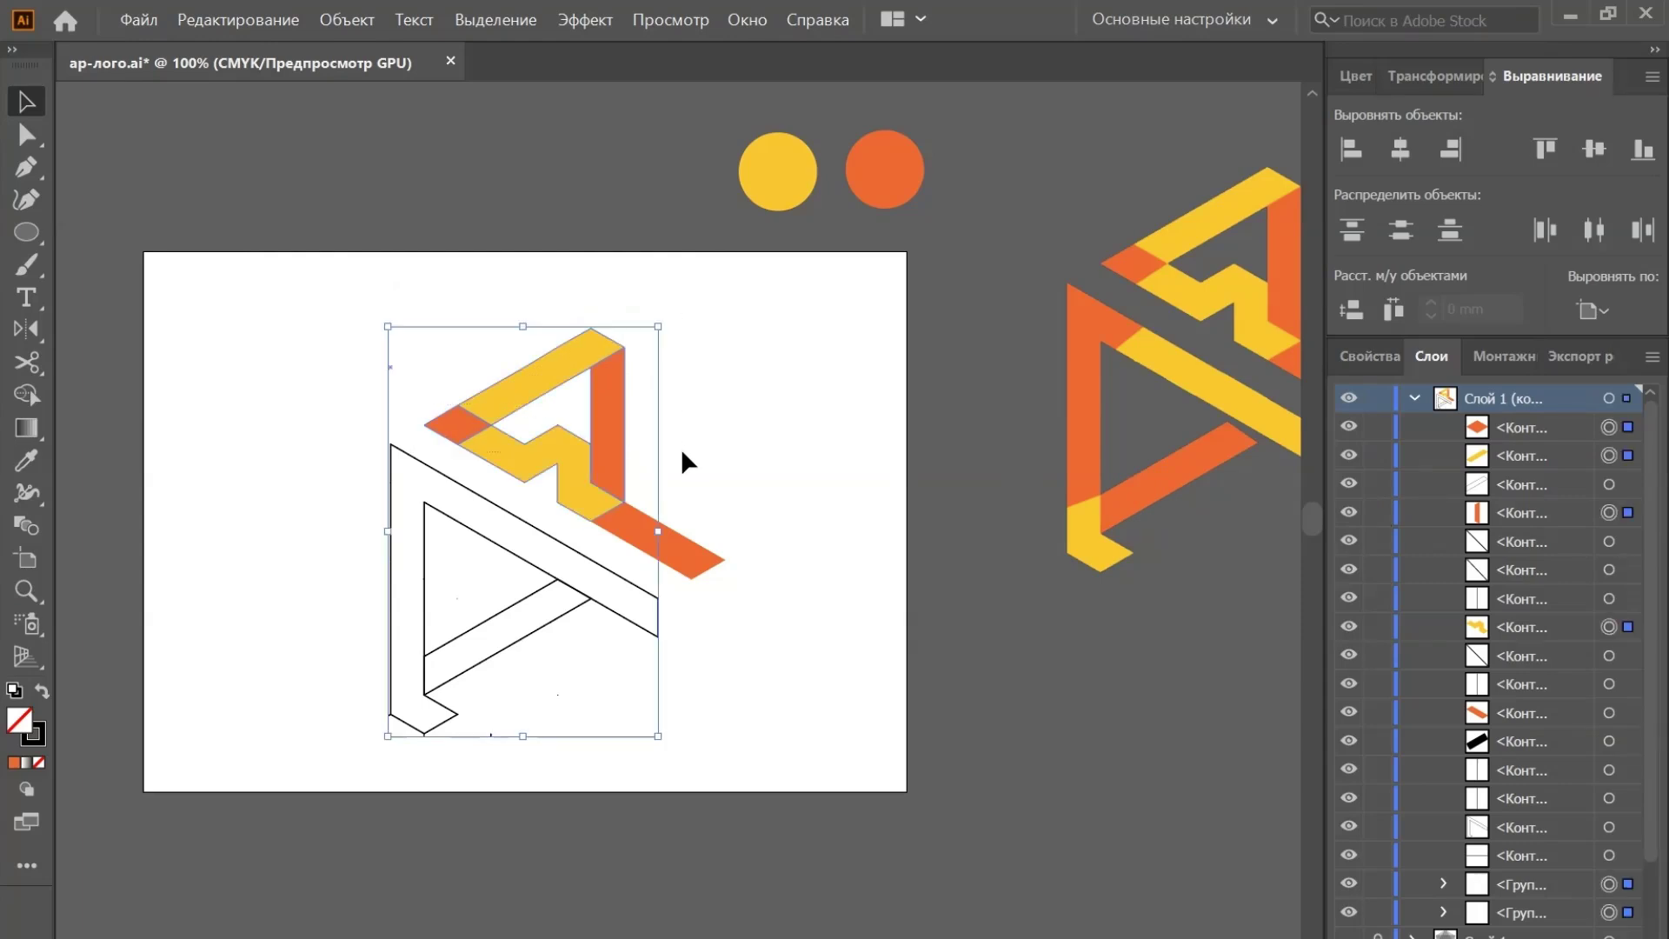
shift+click(702, 570)
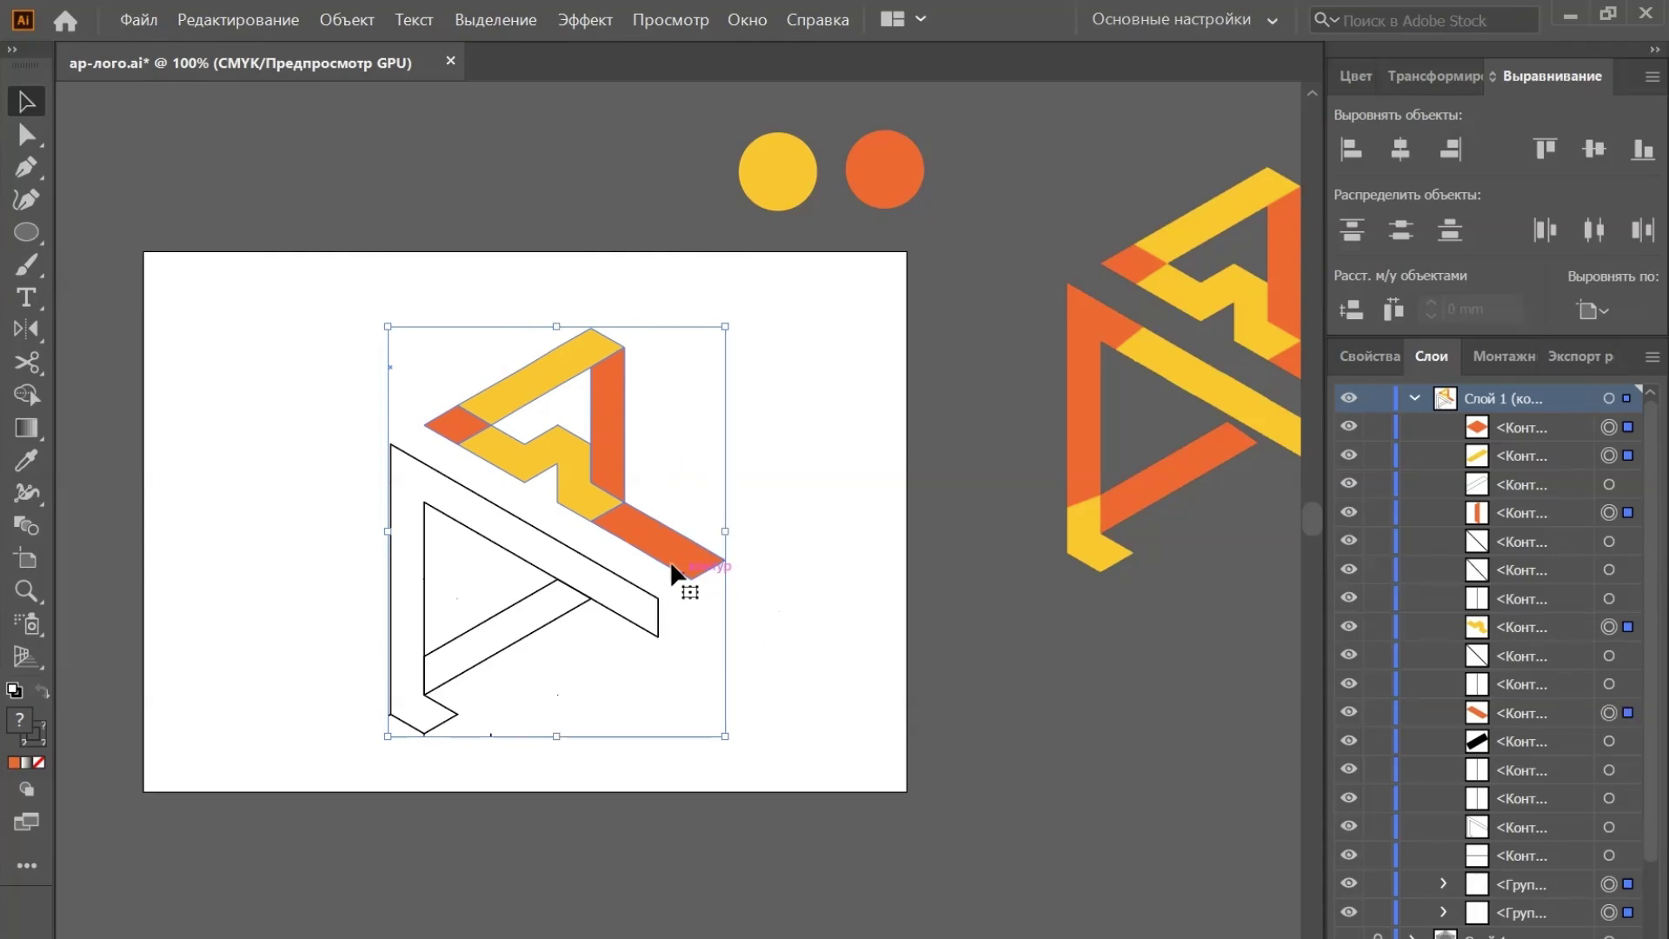
drag(681, 569, 871, 515)
key(ctrl+z)
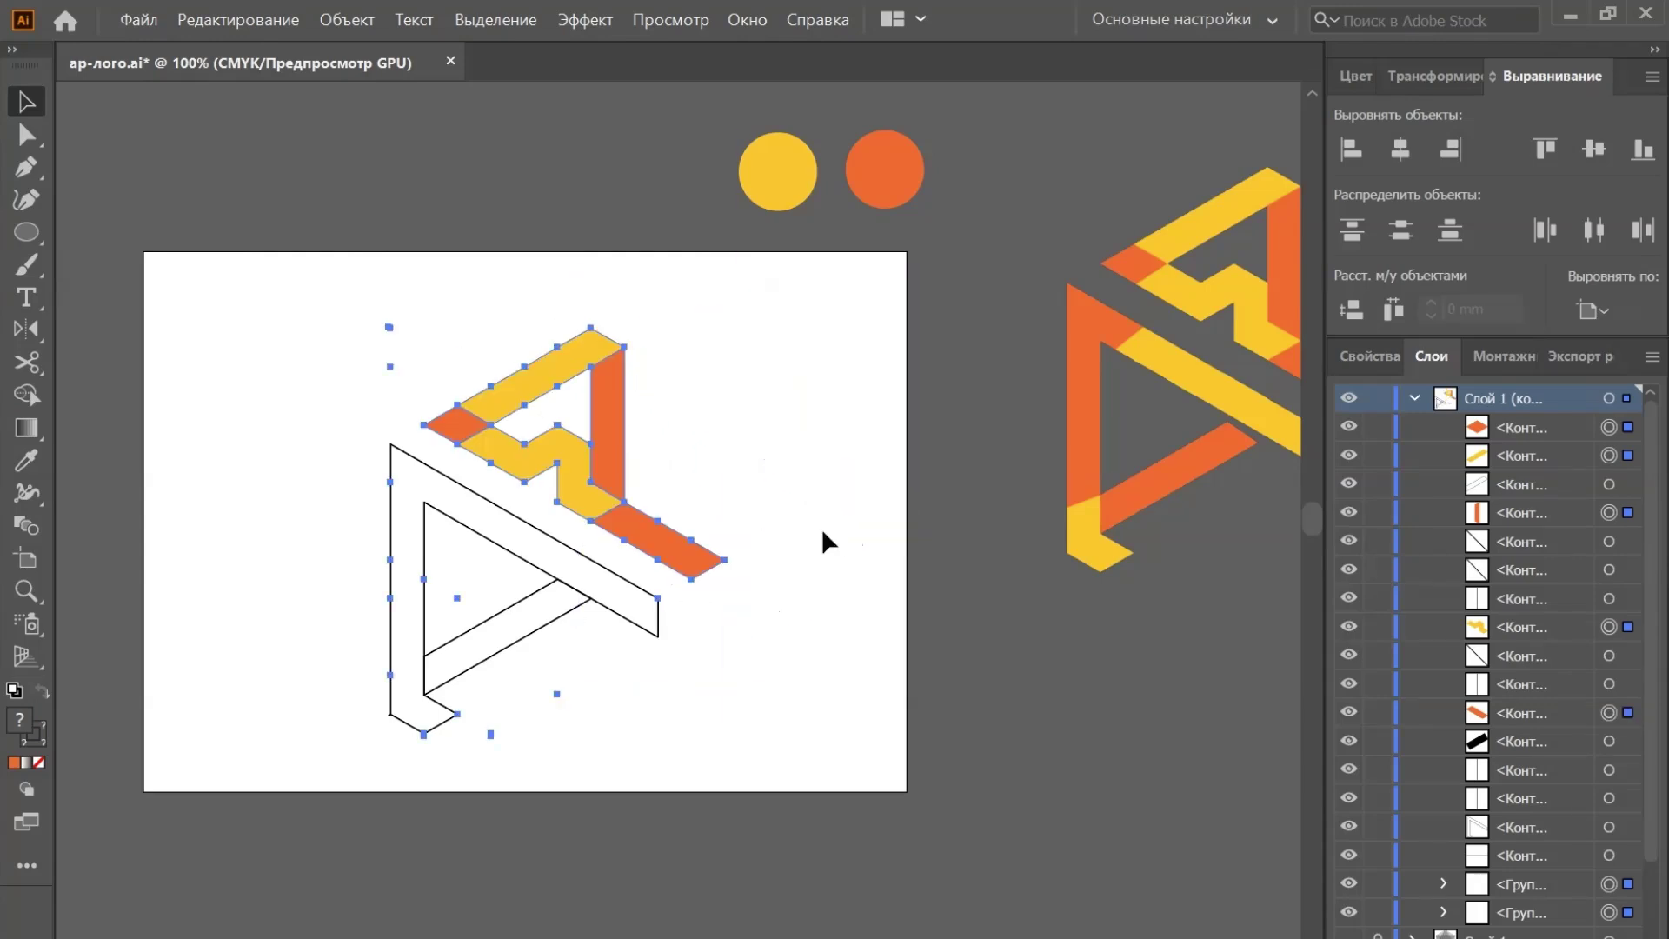
right_click(593, 489)
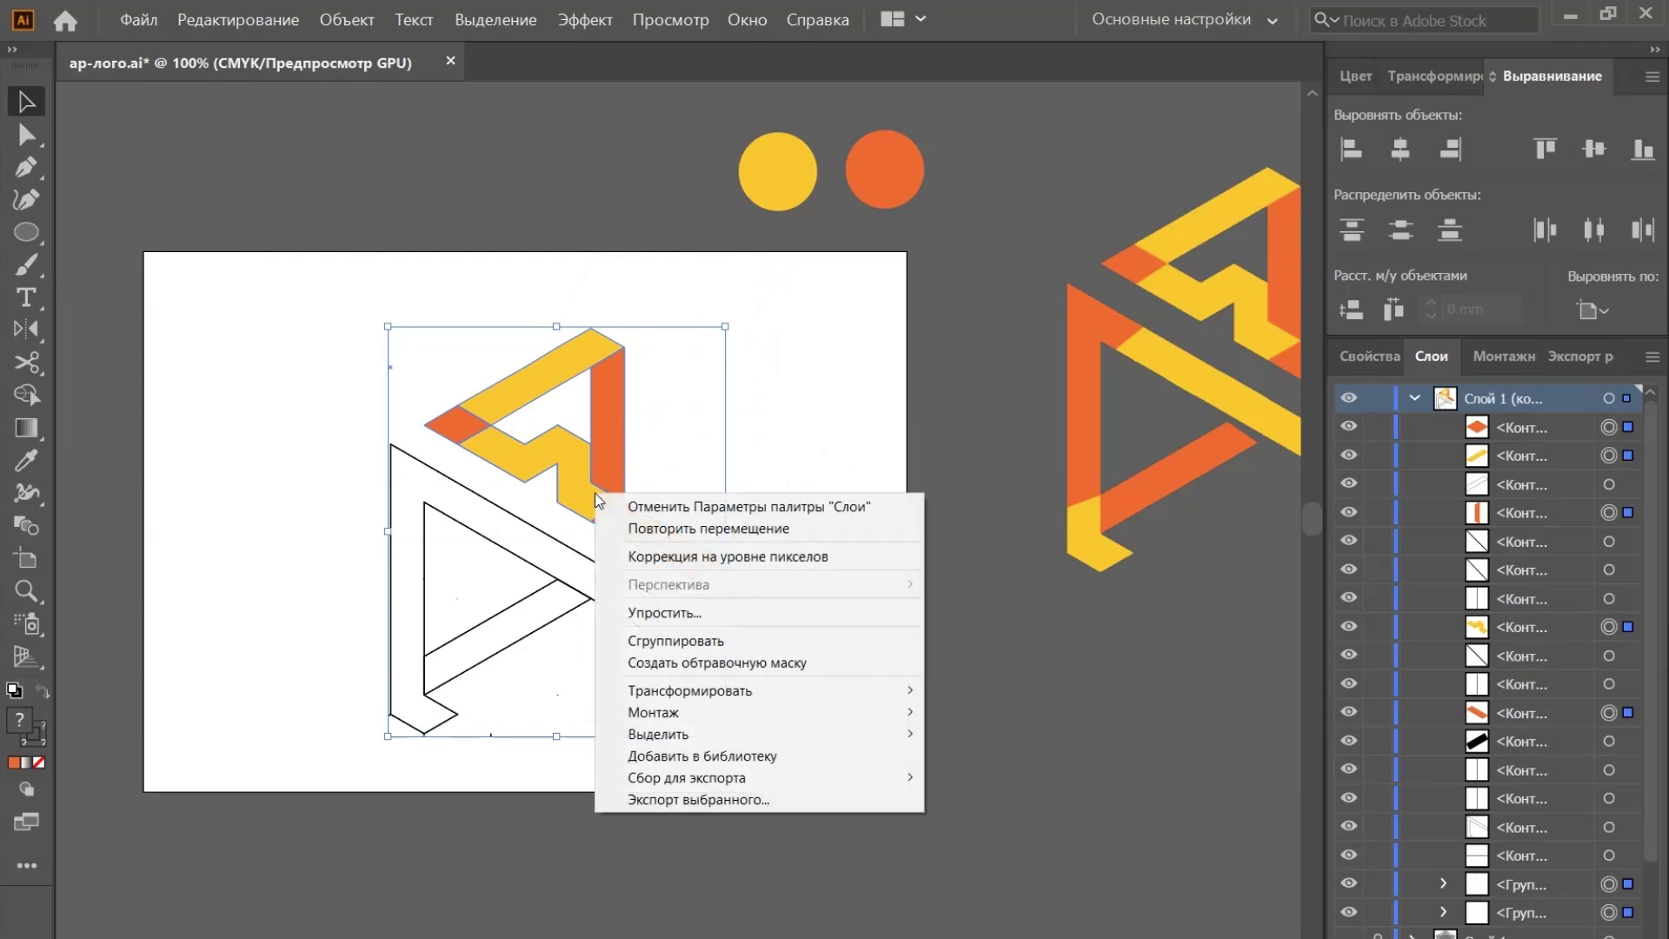
click(761, 644)
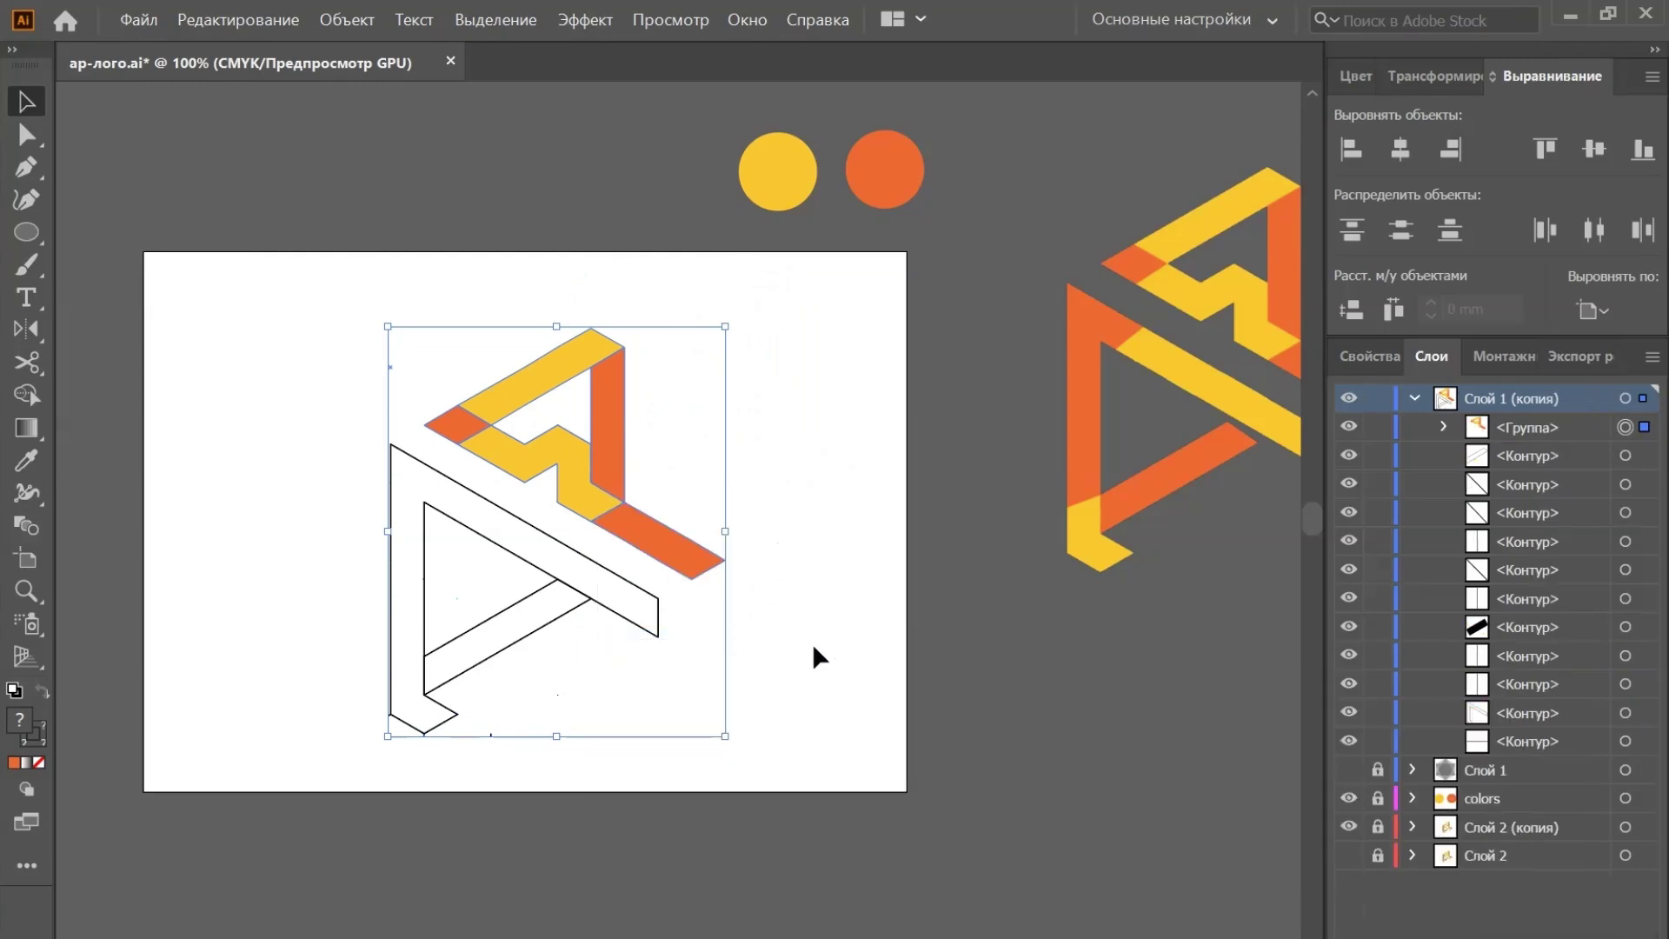
click(1378, 427)
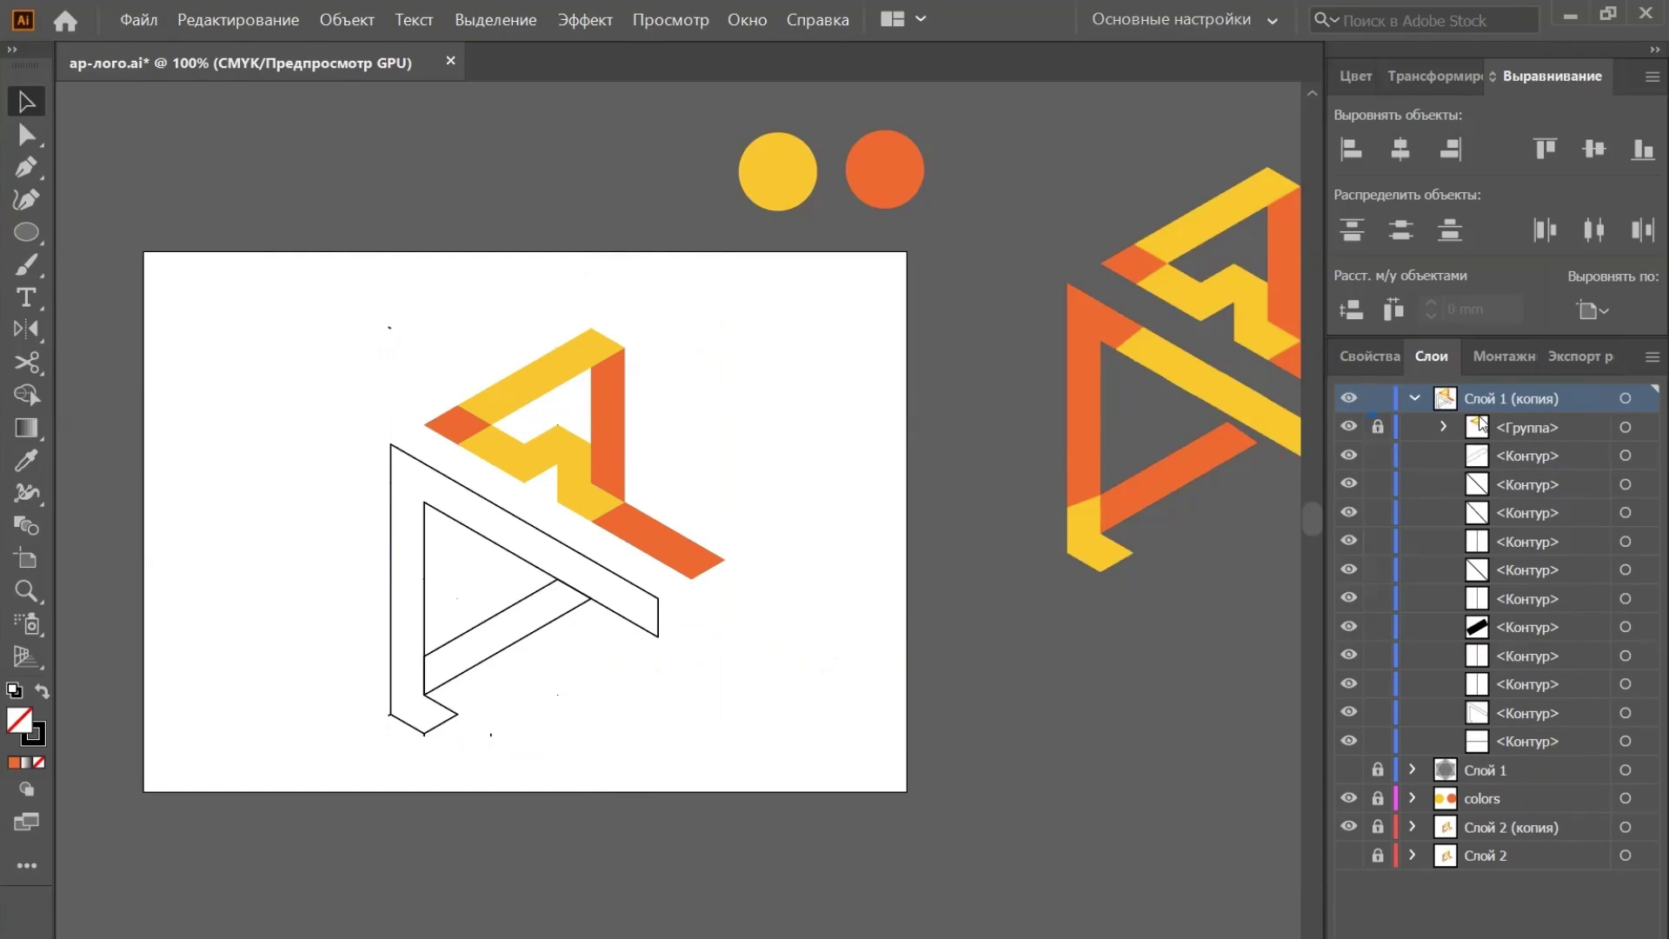
Cut the white A outline at its upper-left anchor and lock the split-off left leg
click(579, 553)
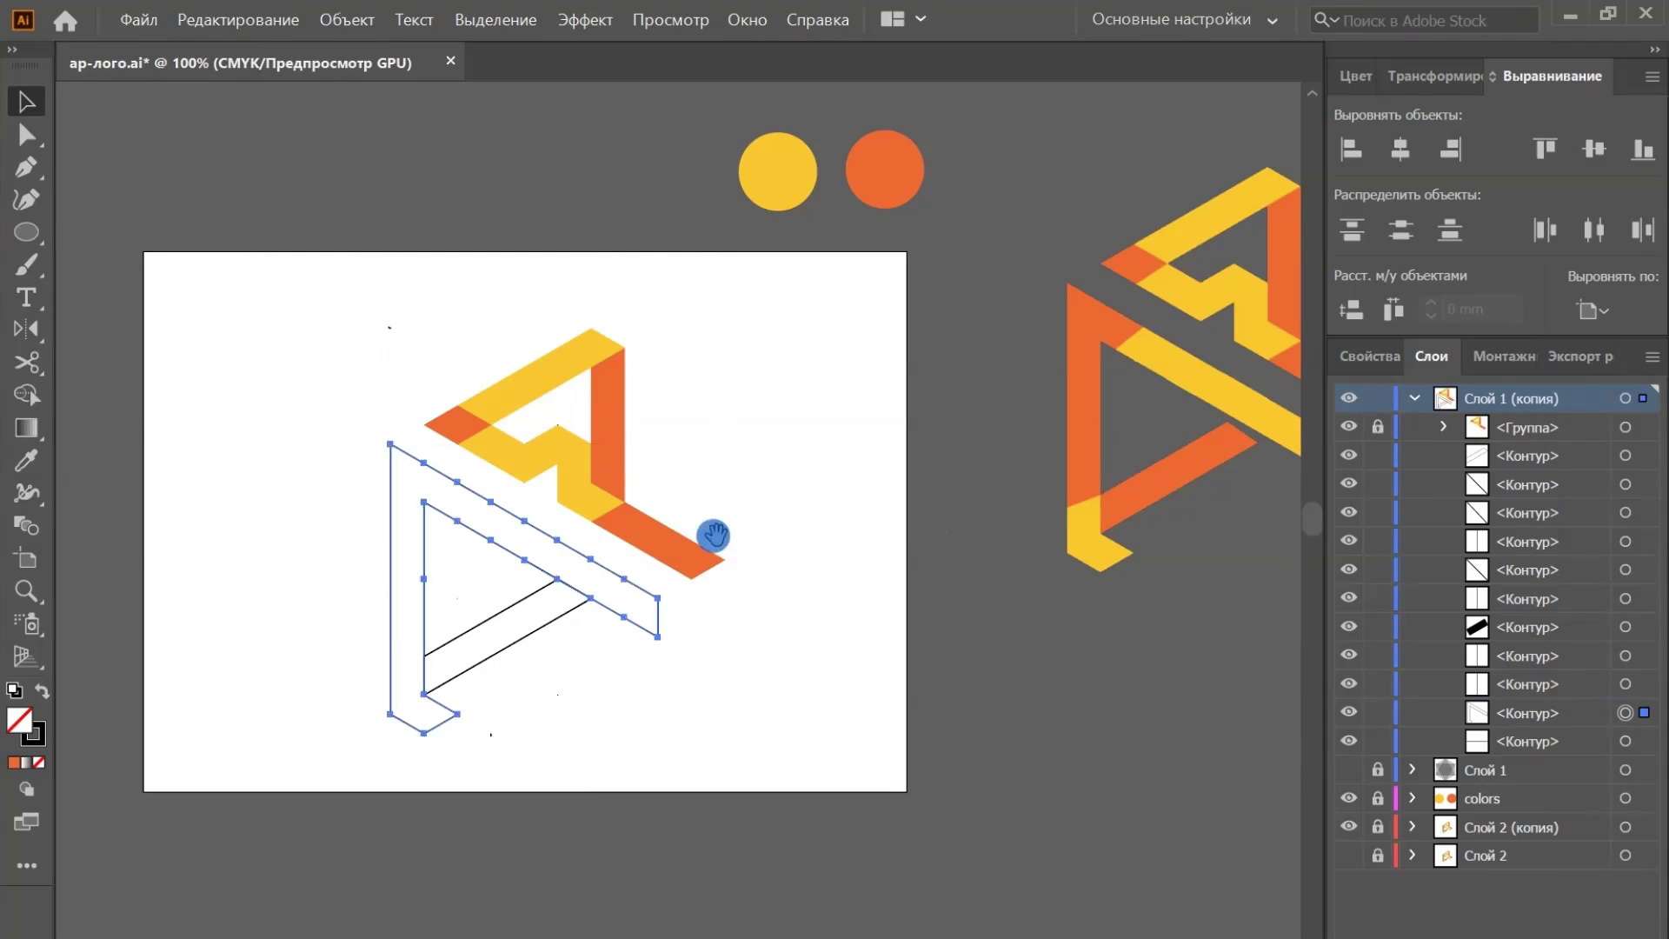
drag(715, 548, 647, 521)
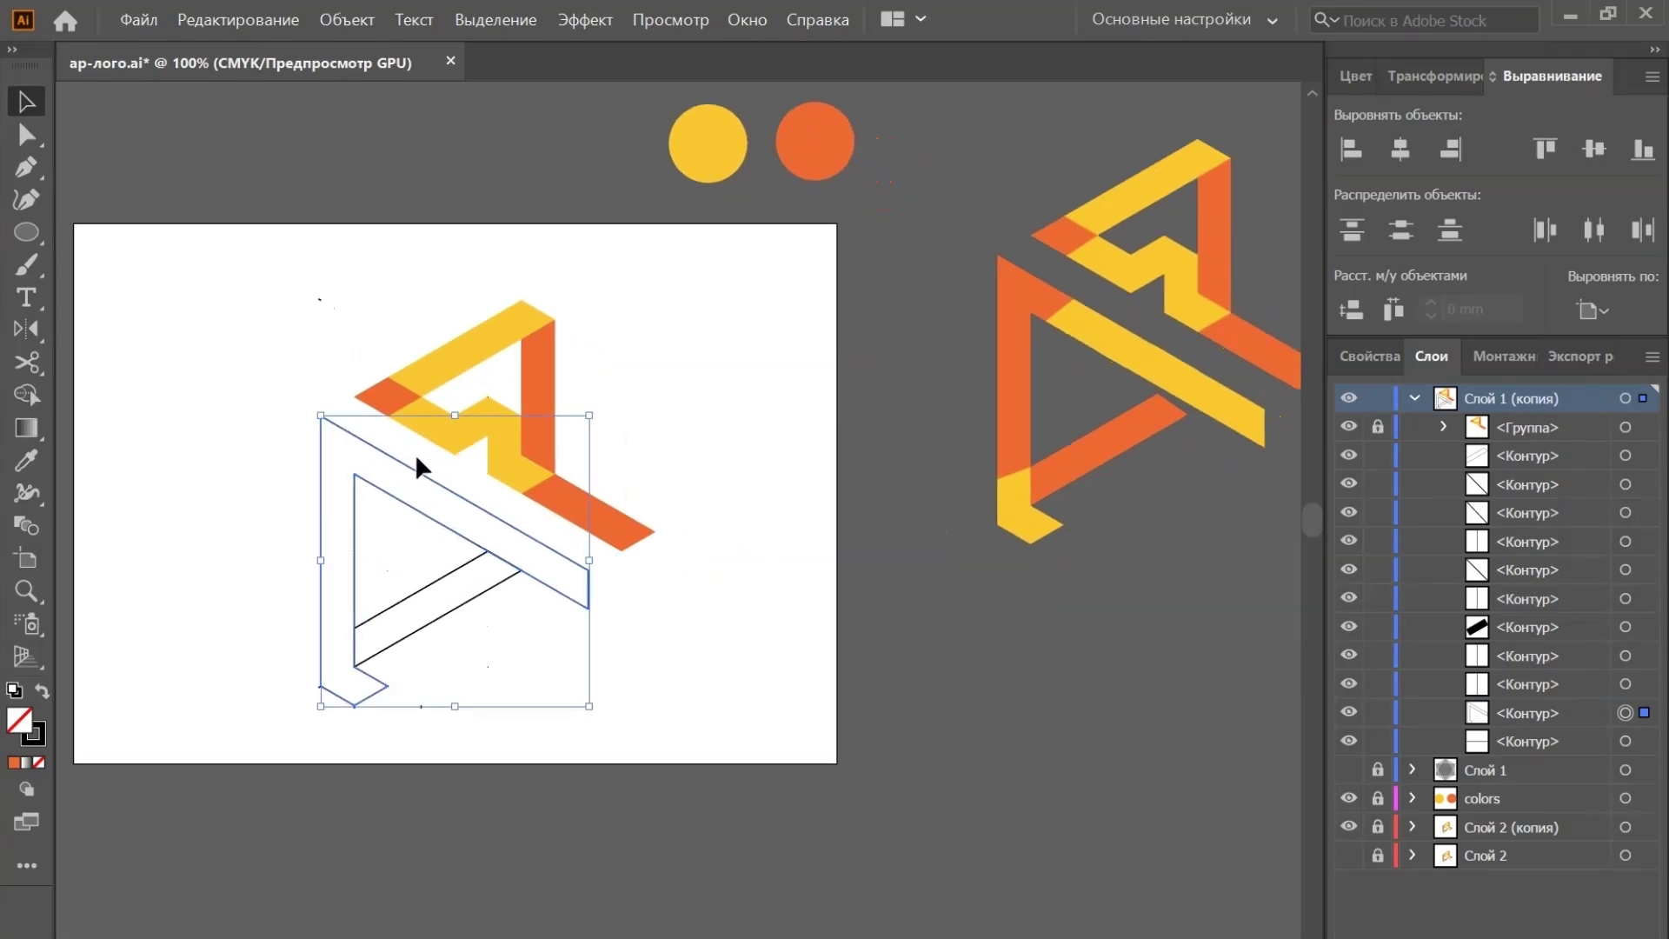
key(a)
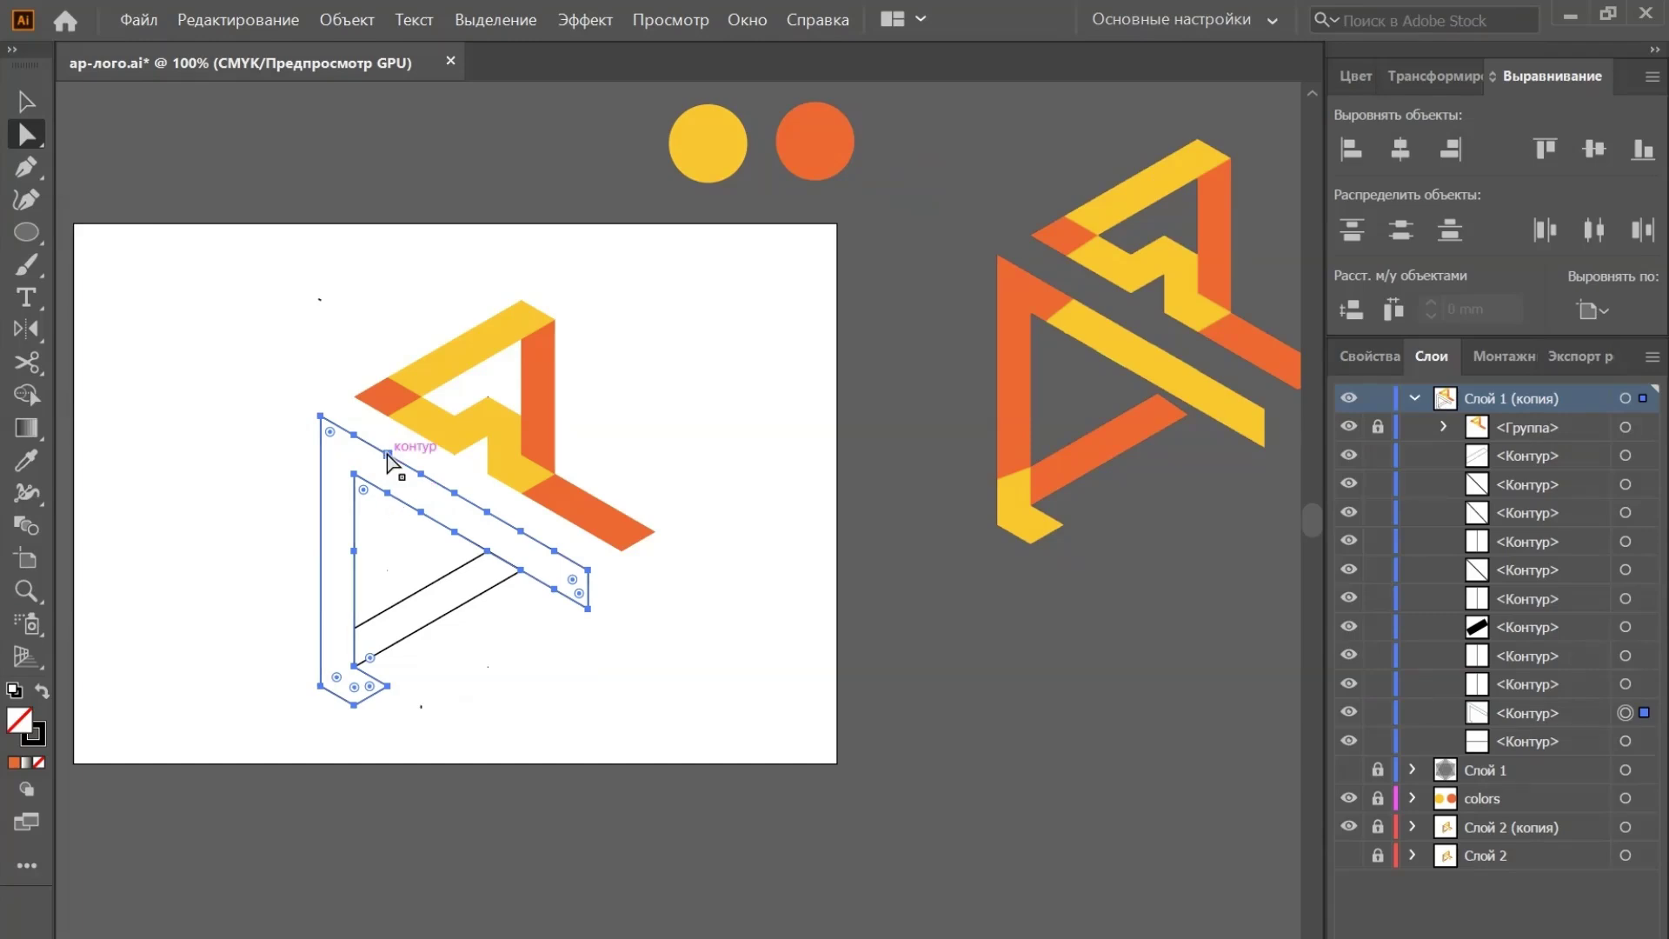
click(387, 453)
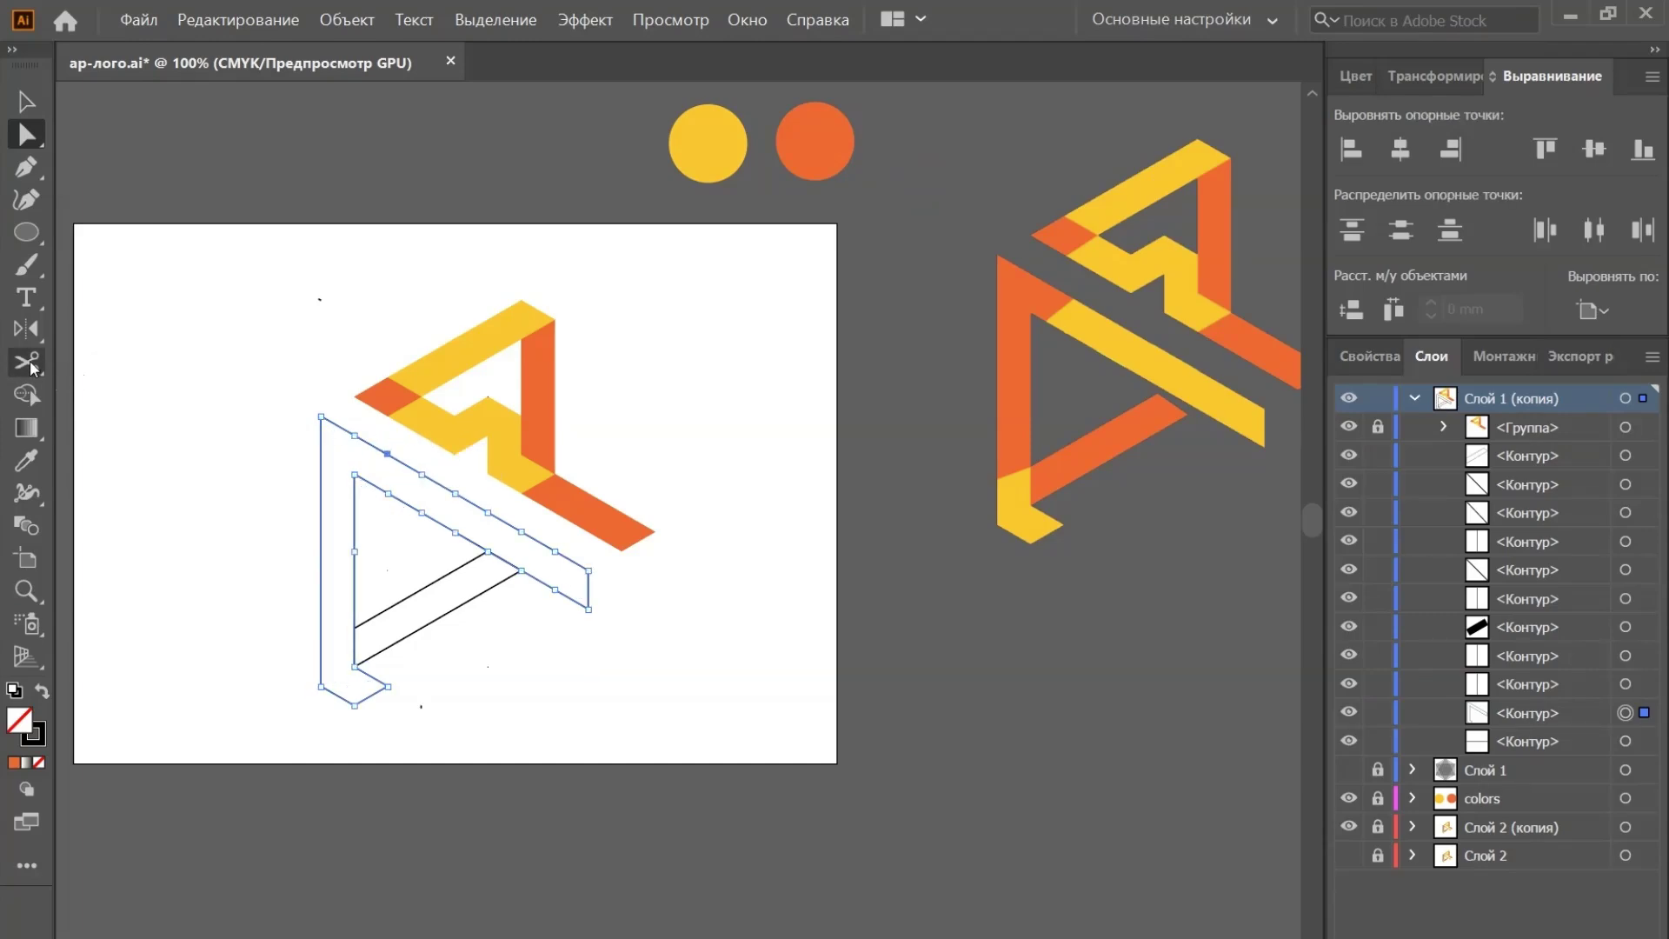
click(30, 365)
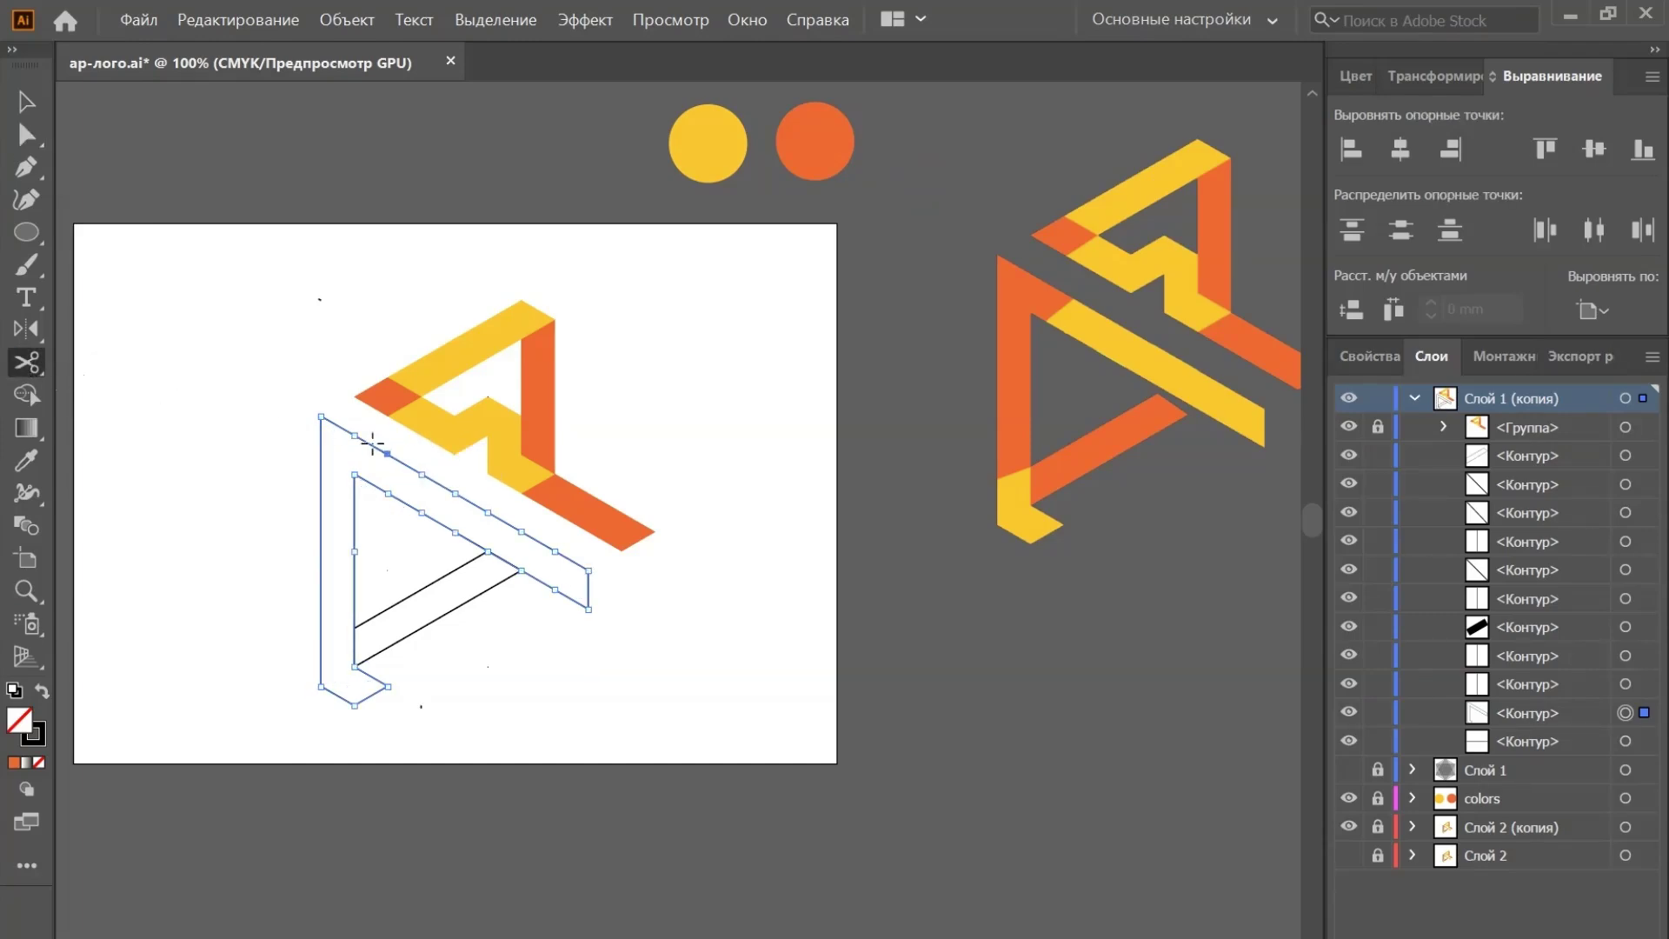
click(388, 493)
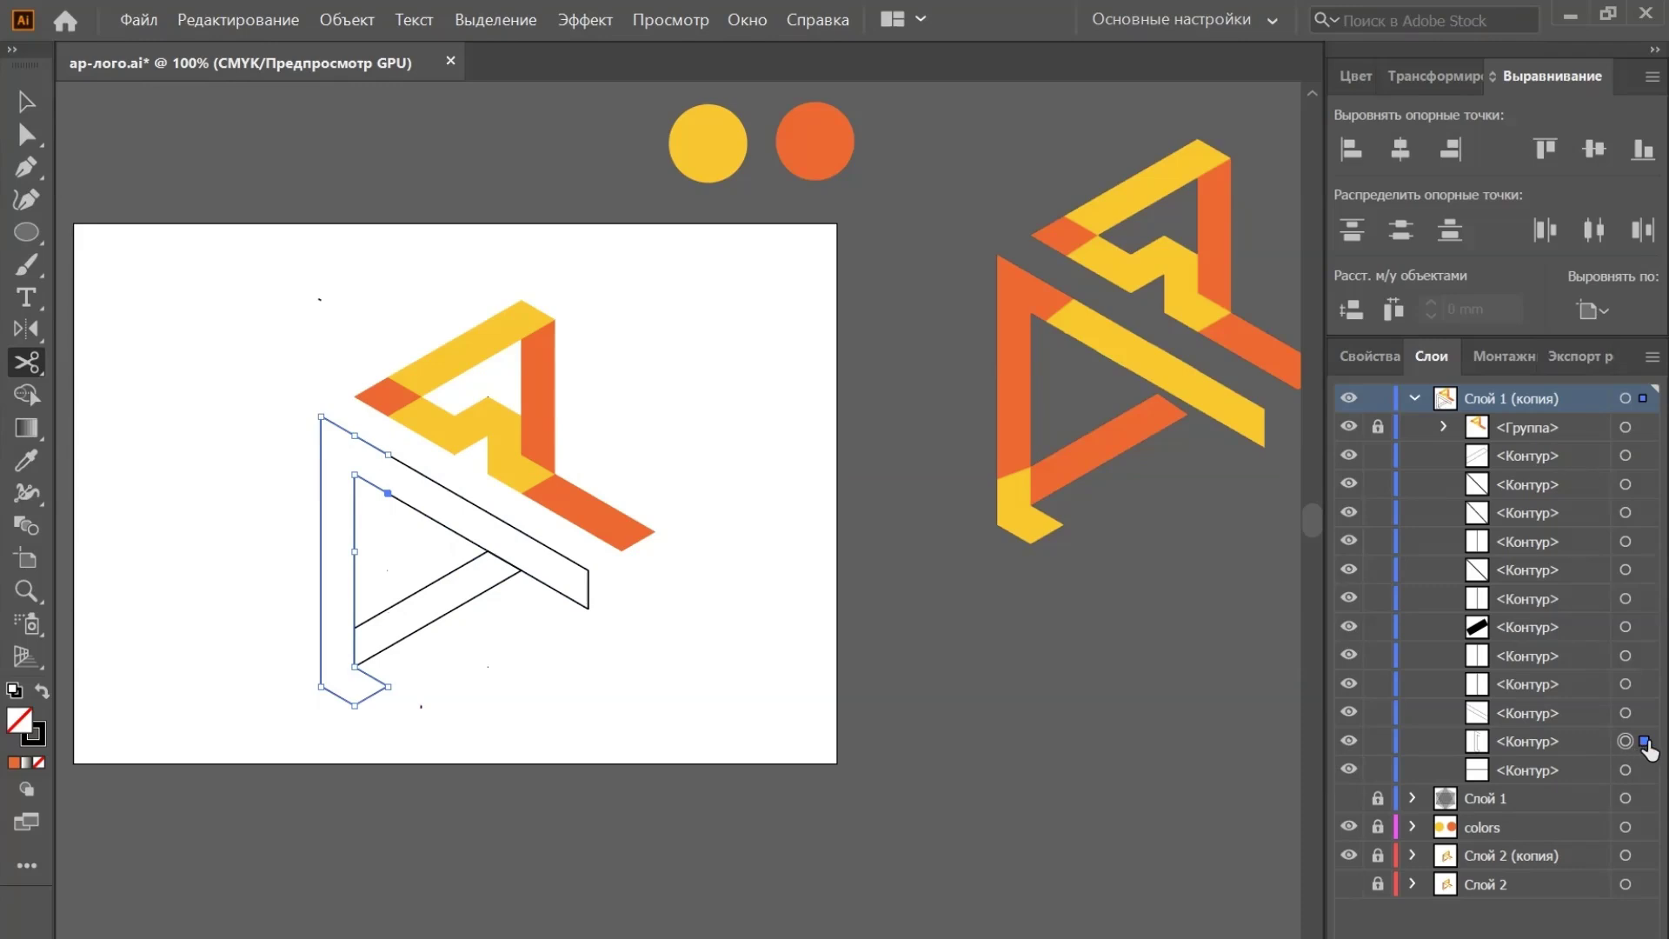
click(1378, 740)
key(a)
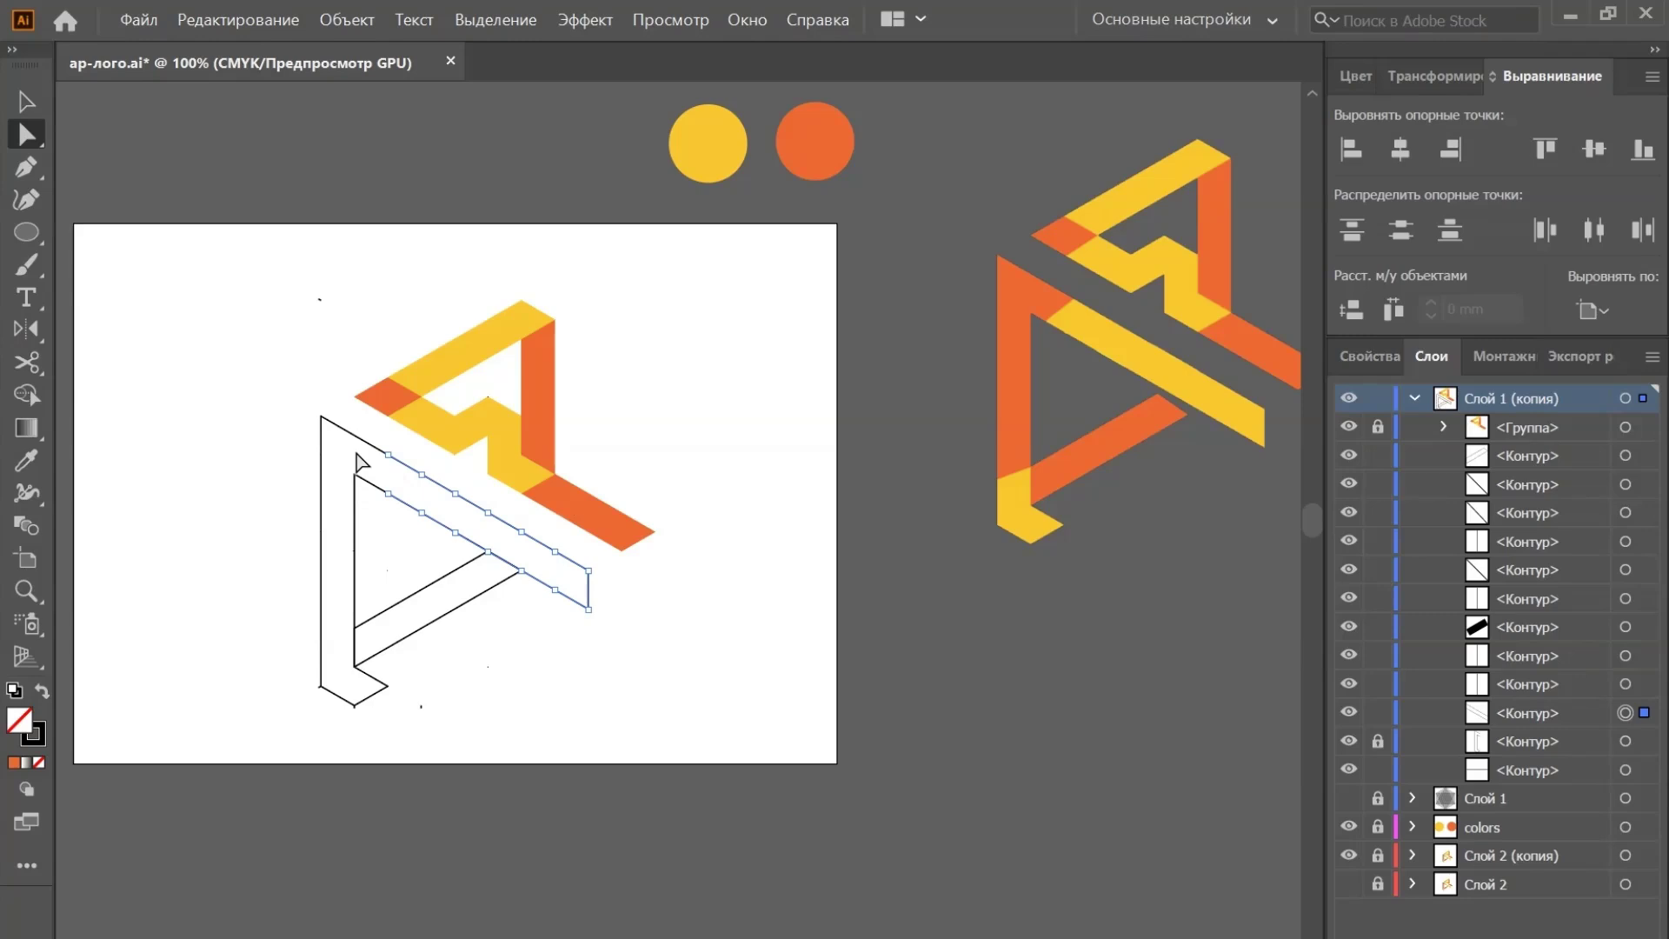
Close the upper diagonal band with the Pen, fill it with the circles' yellow, and lock it
key(p)
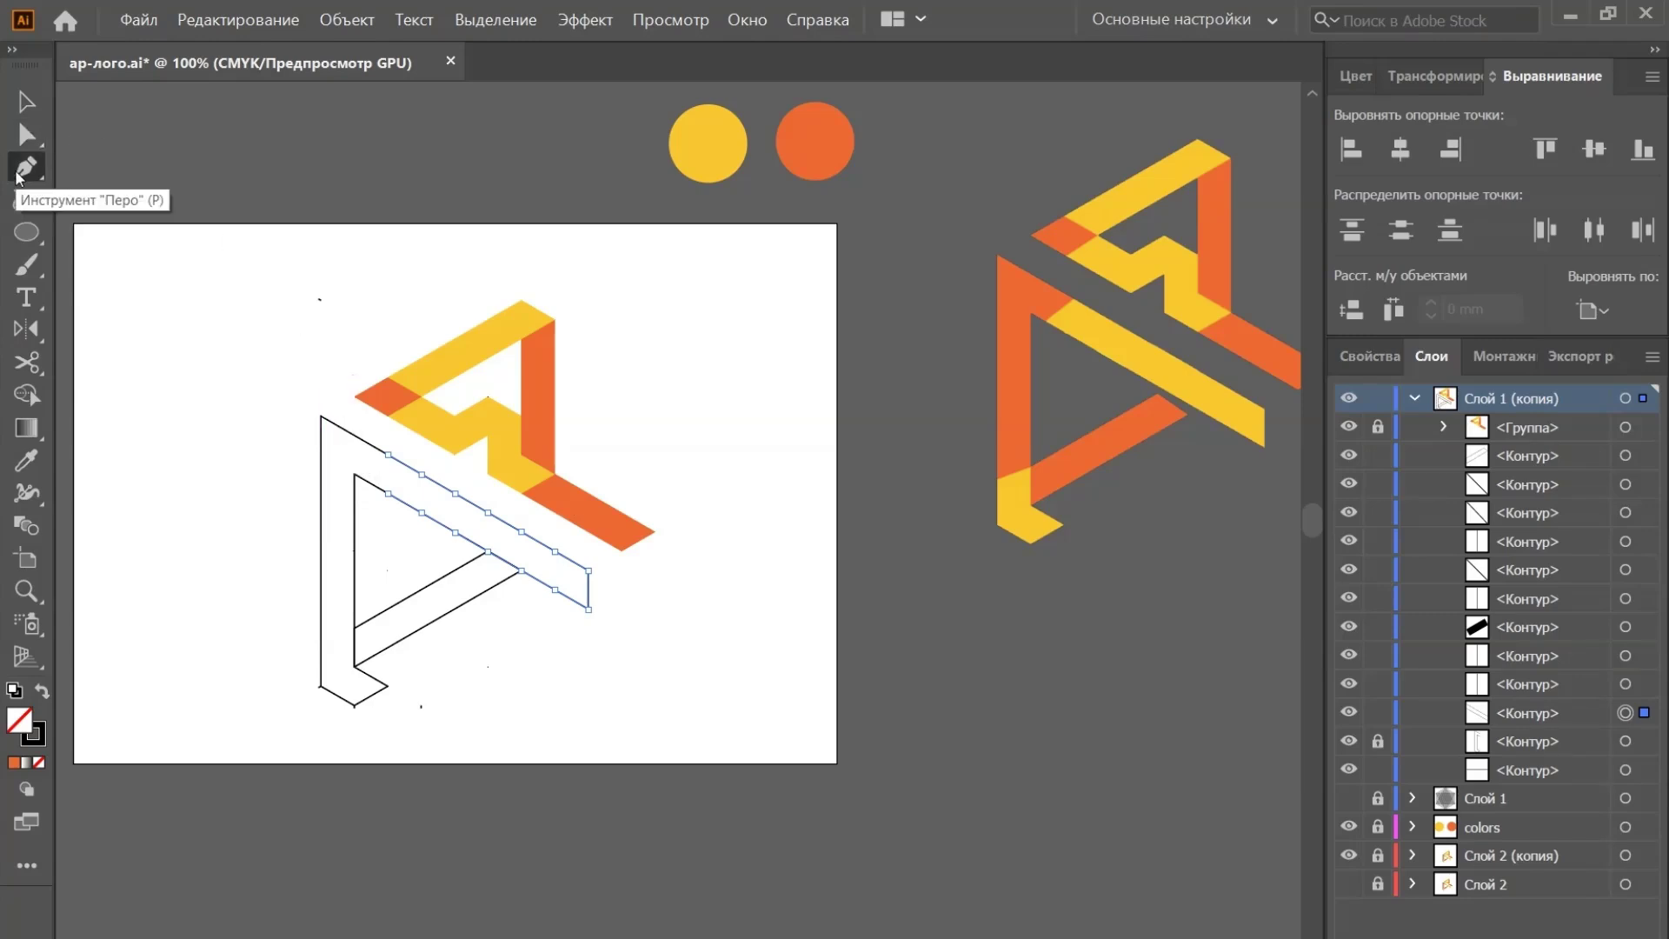
click(387, 454)
click(388, 493)
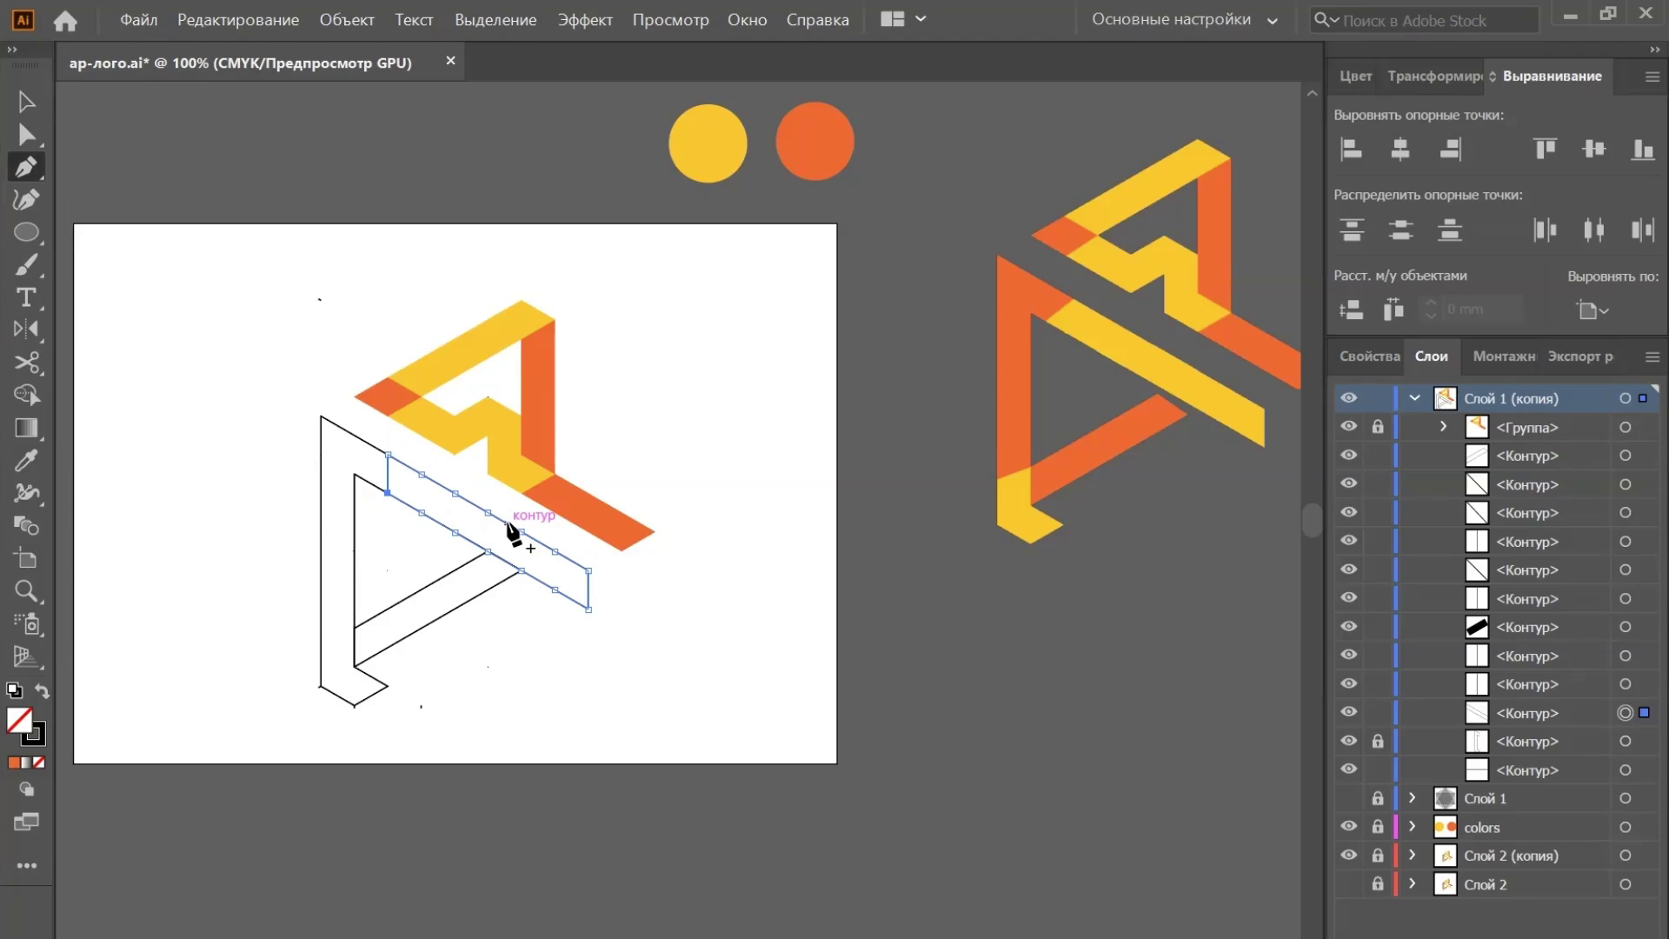
key(i)
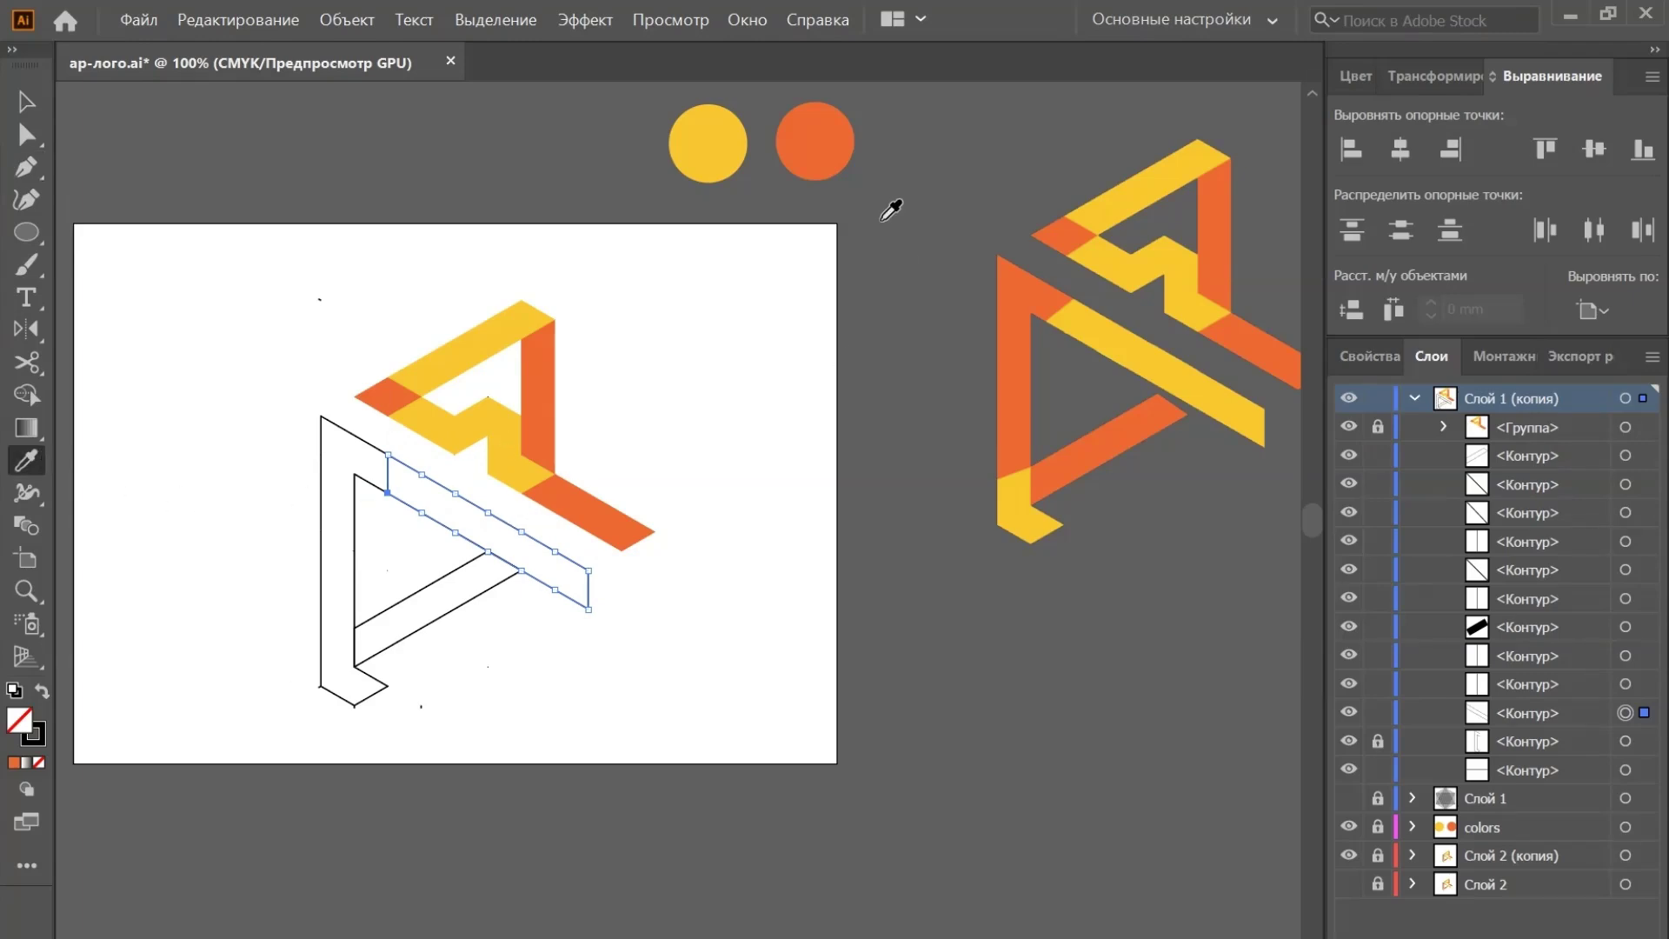
click(742, 147)
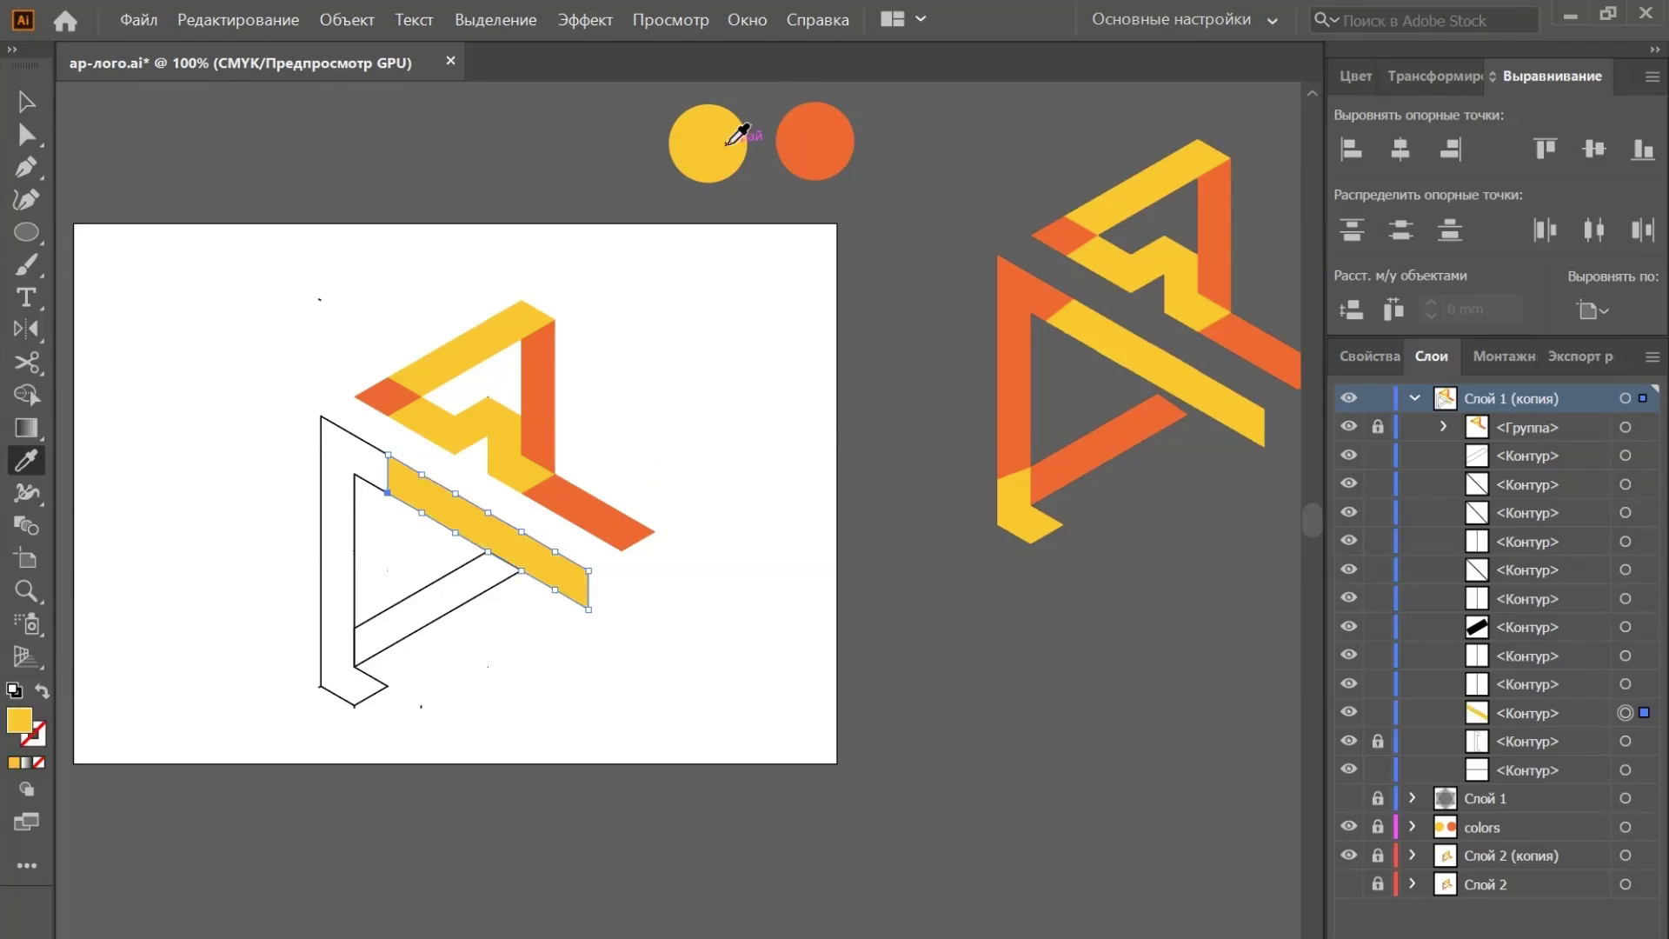
click(1378, 713)
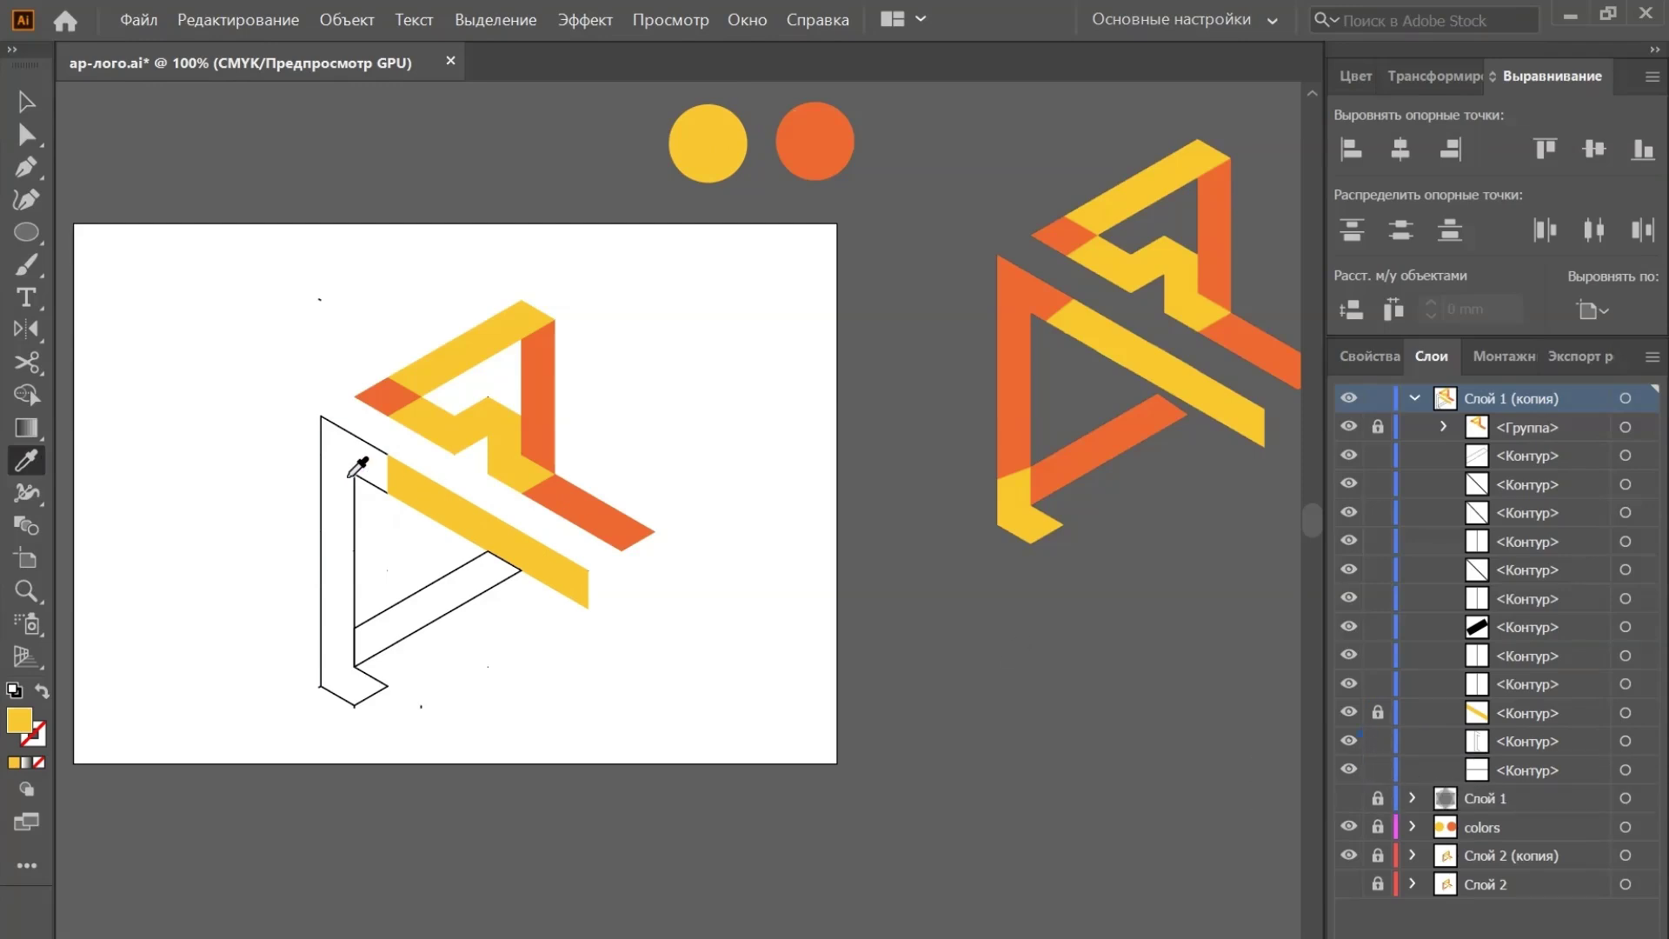
Close the left outline path with the Pen and lock it in Layers
key(a)
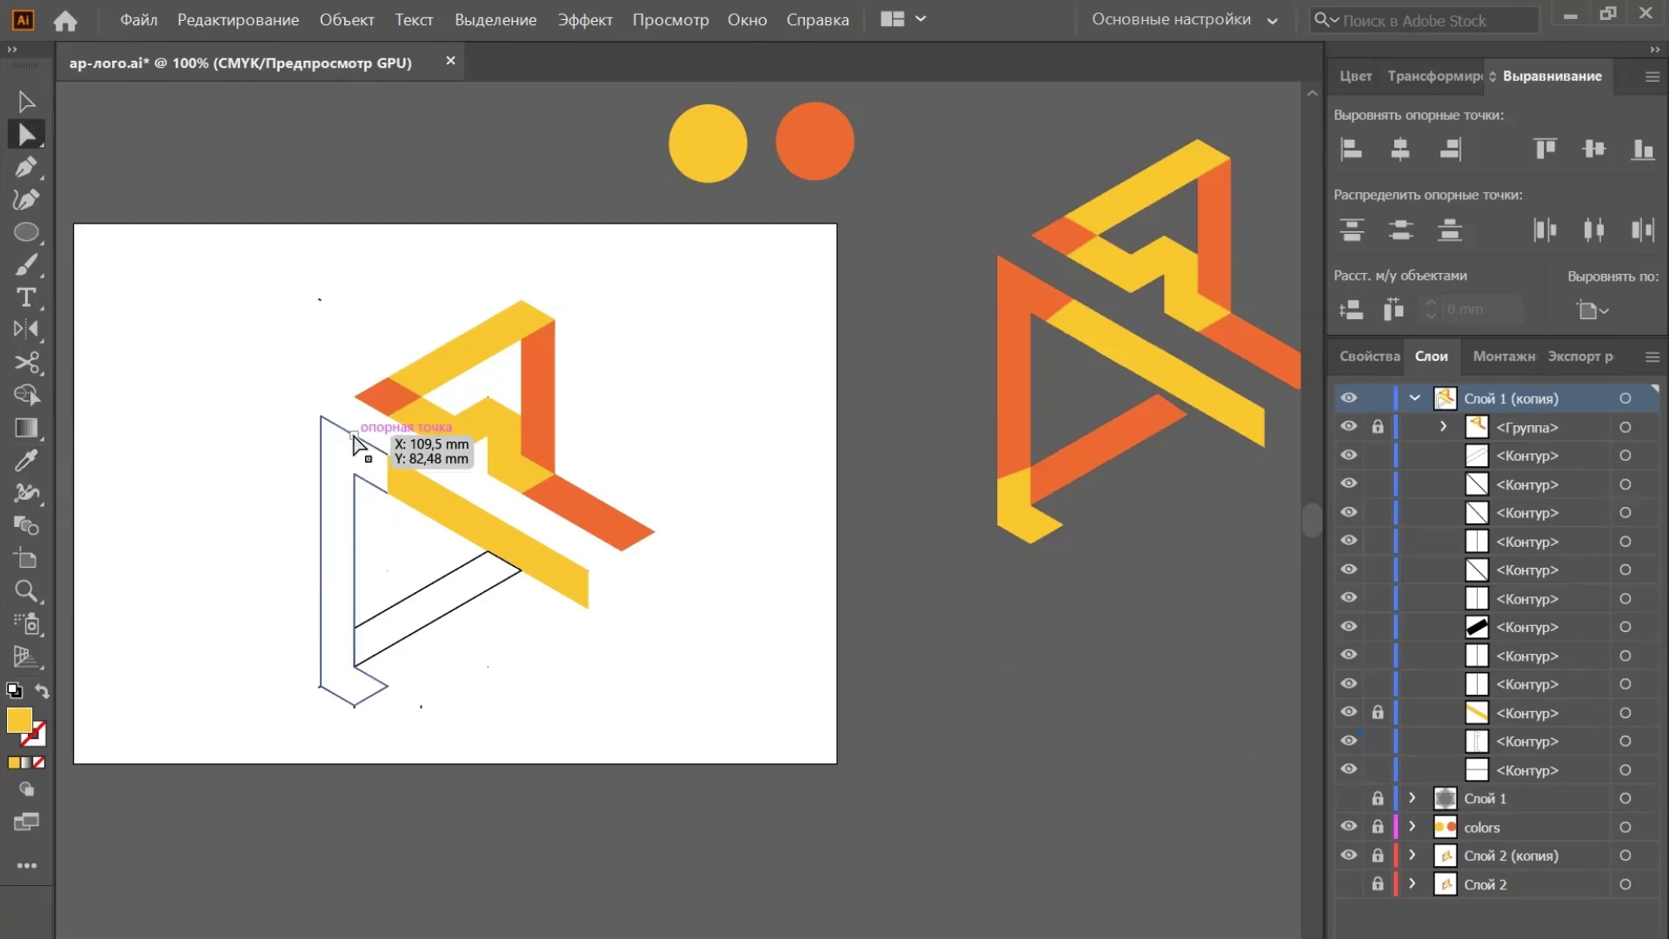
click(354, 435)
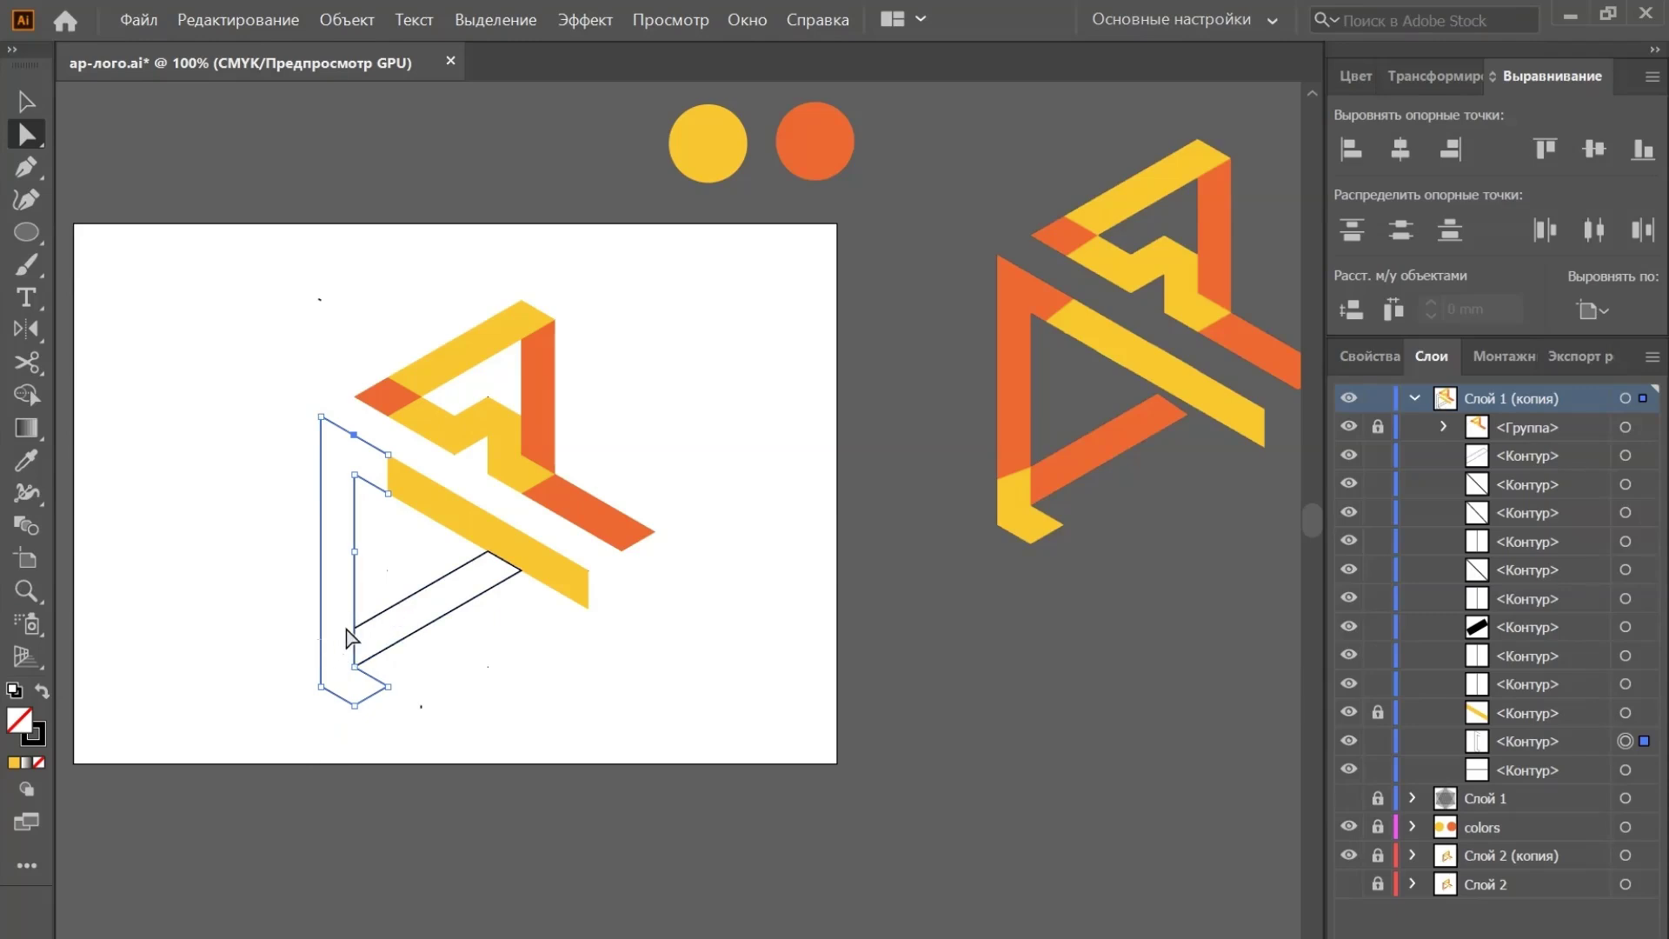
click(26, 174)
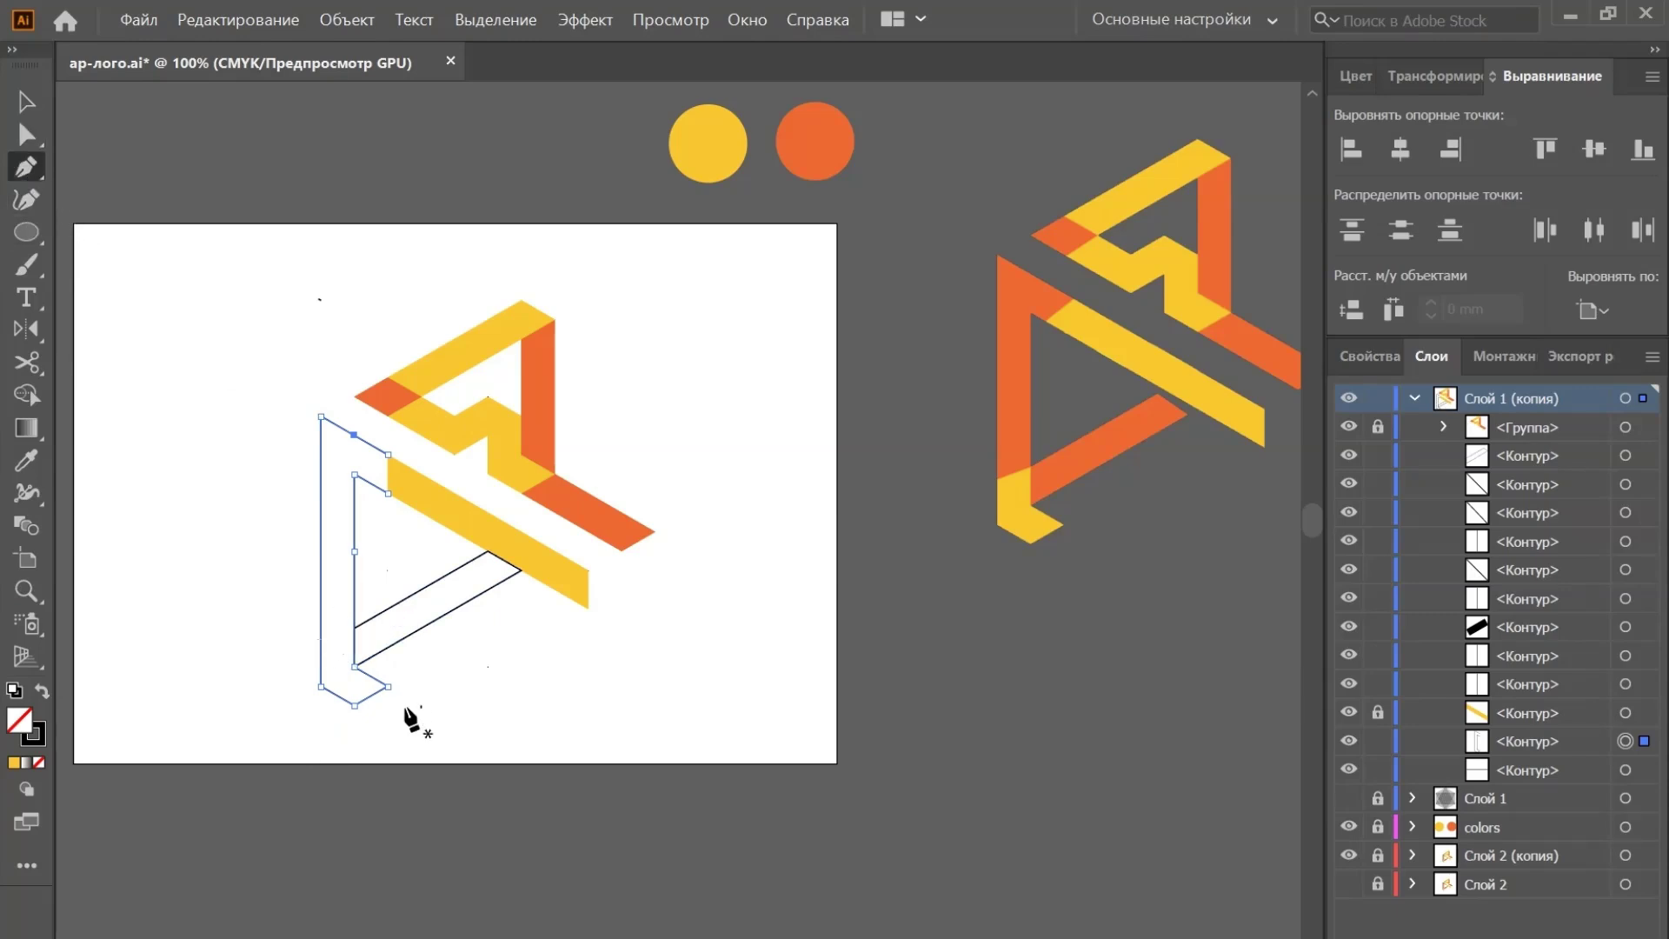
click(321, 649)
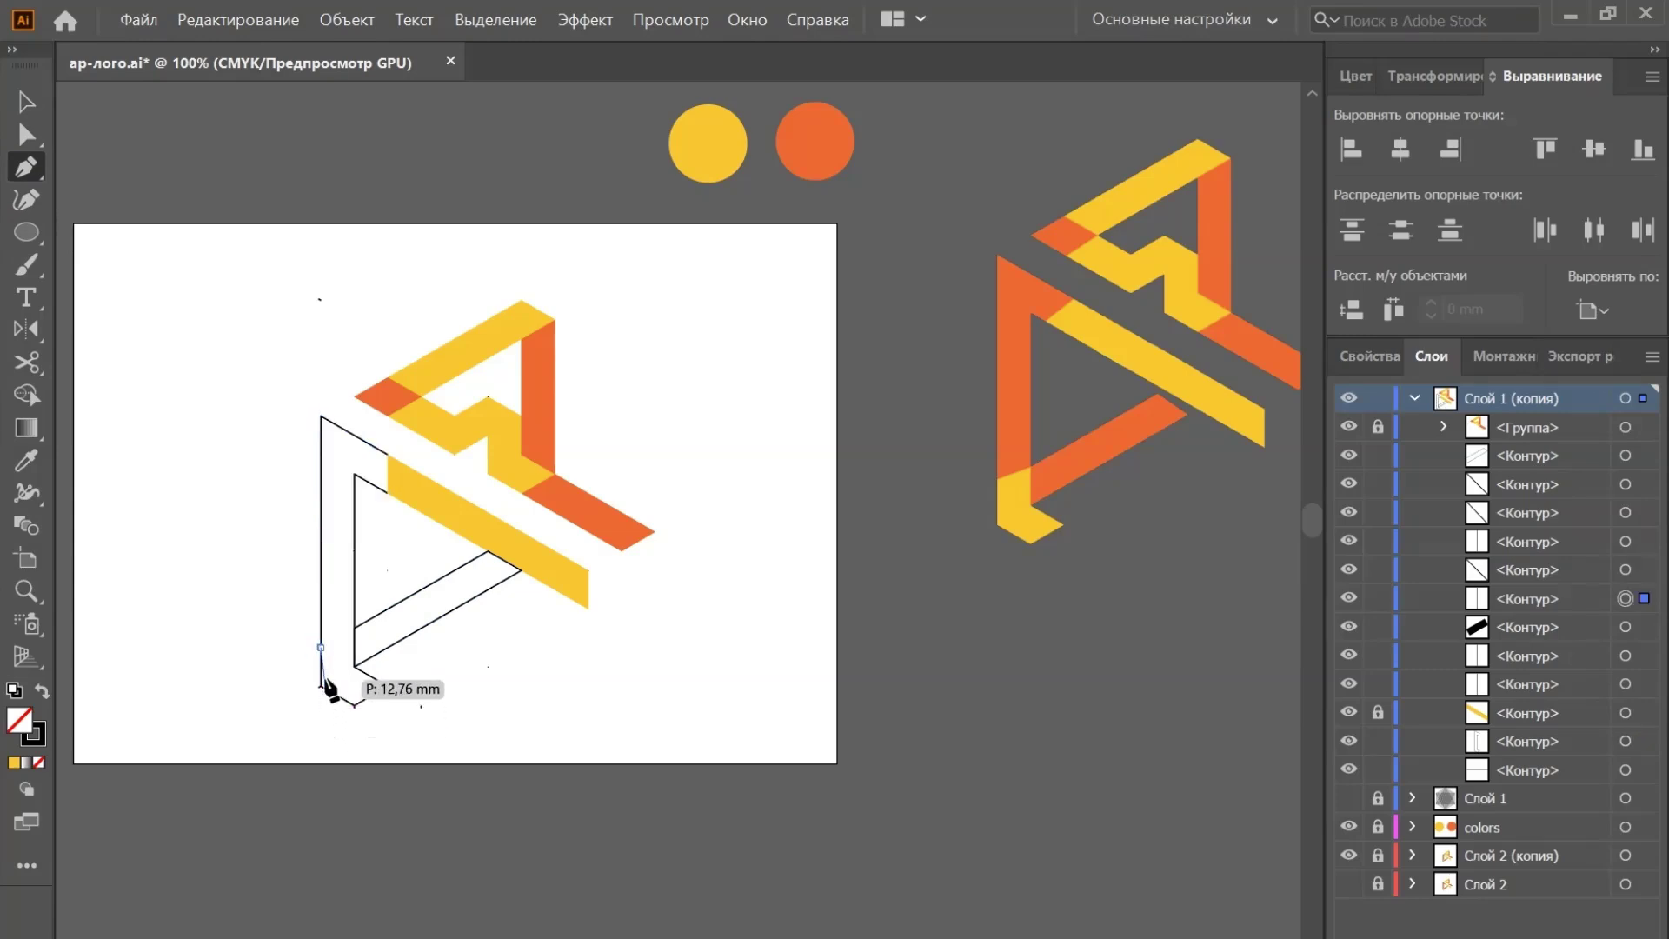
click(322, 649)
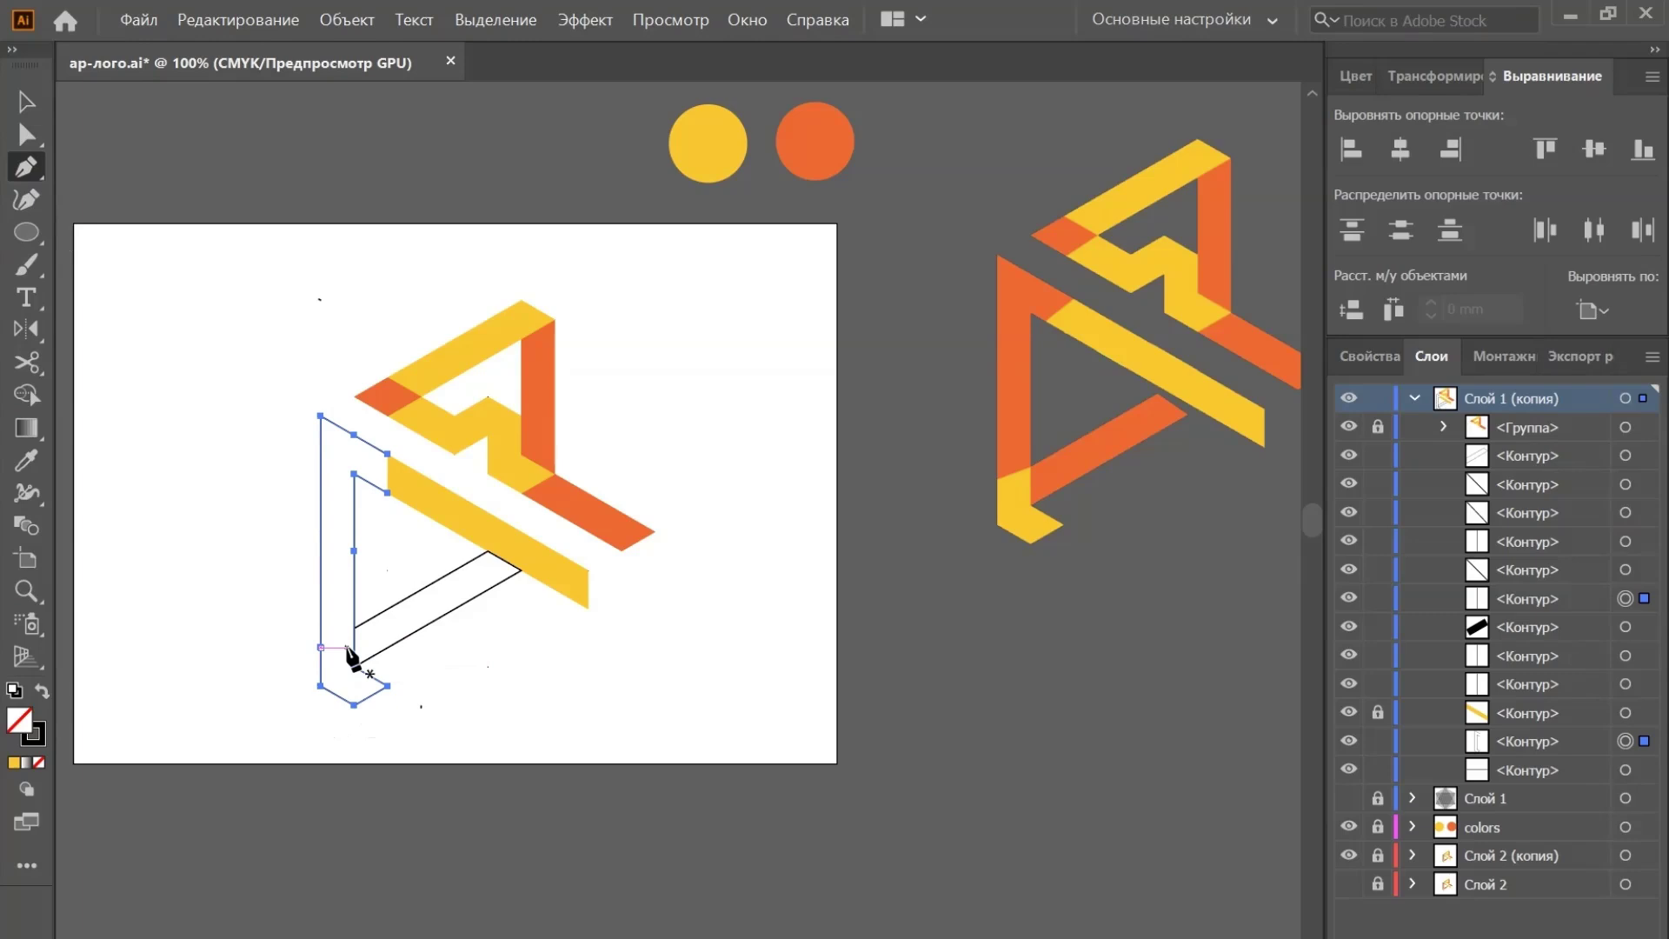
key(ctrl+2)
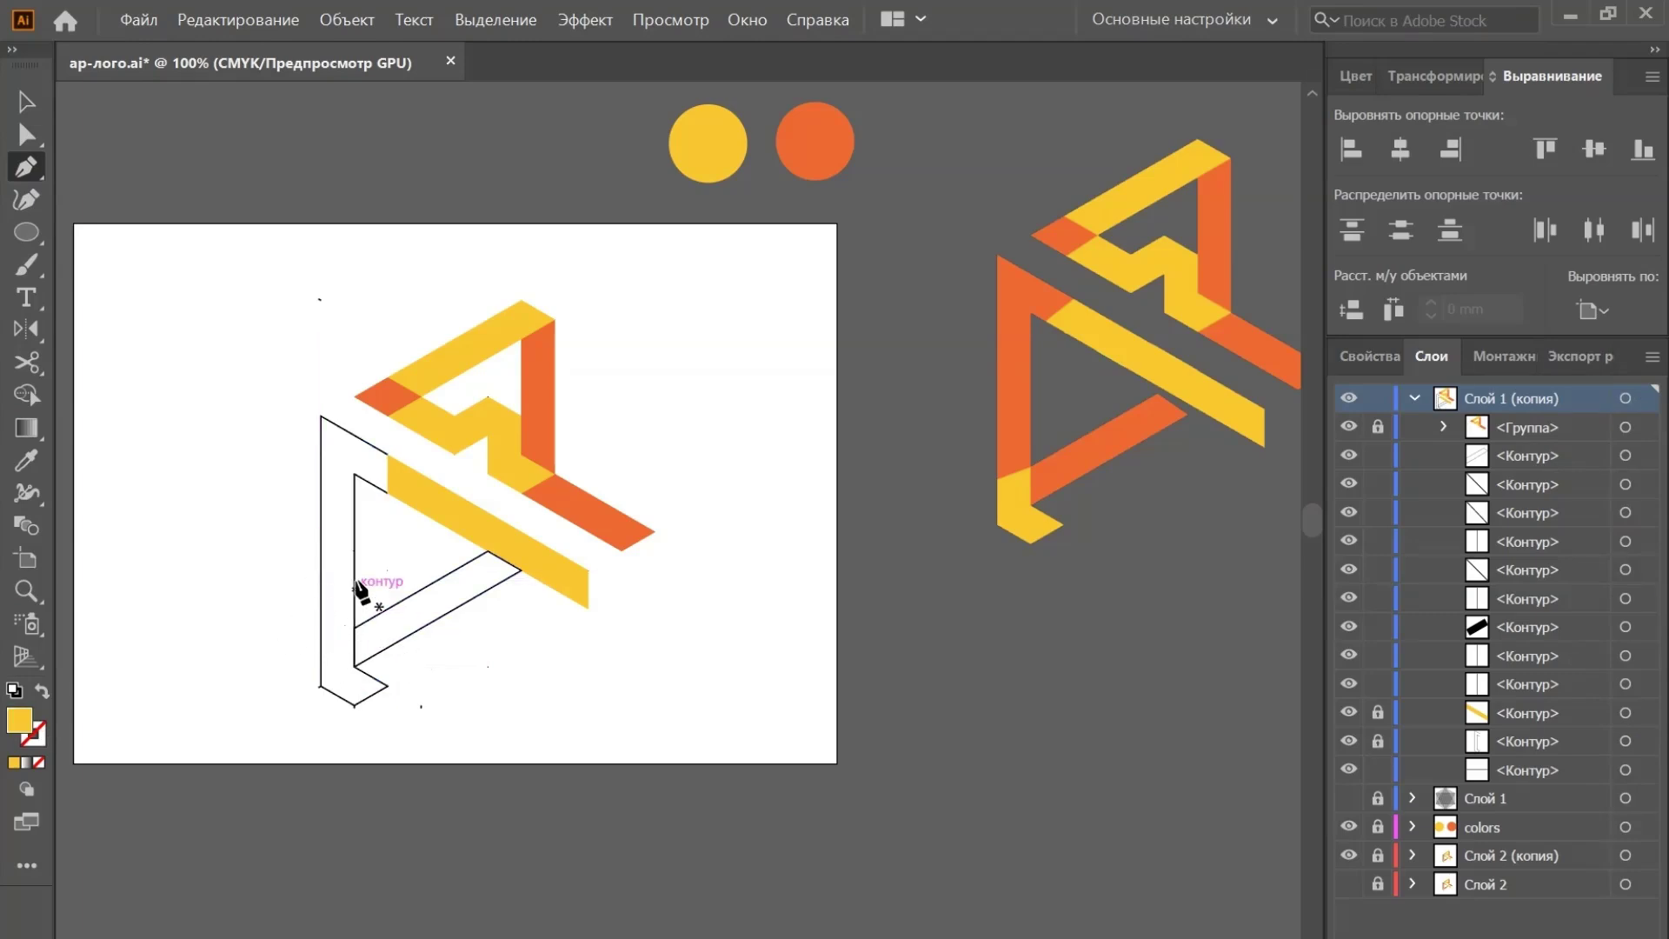
key(a)
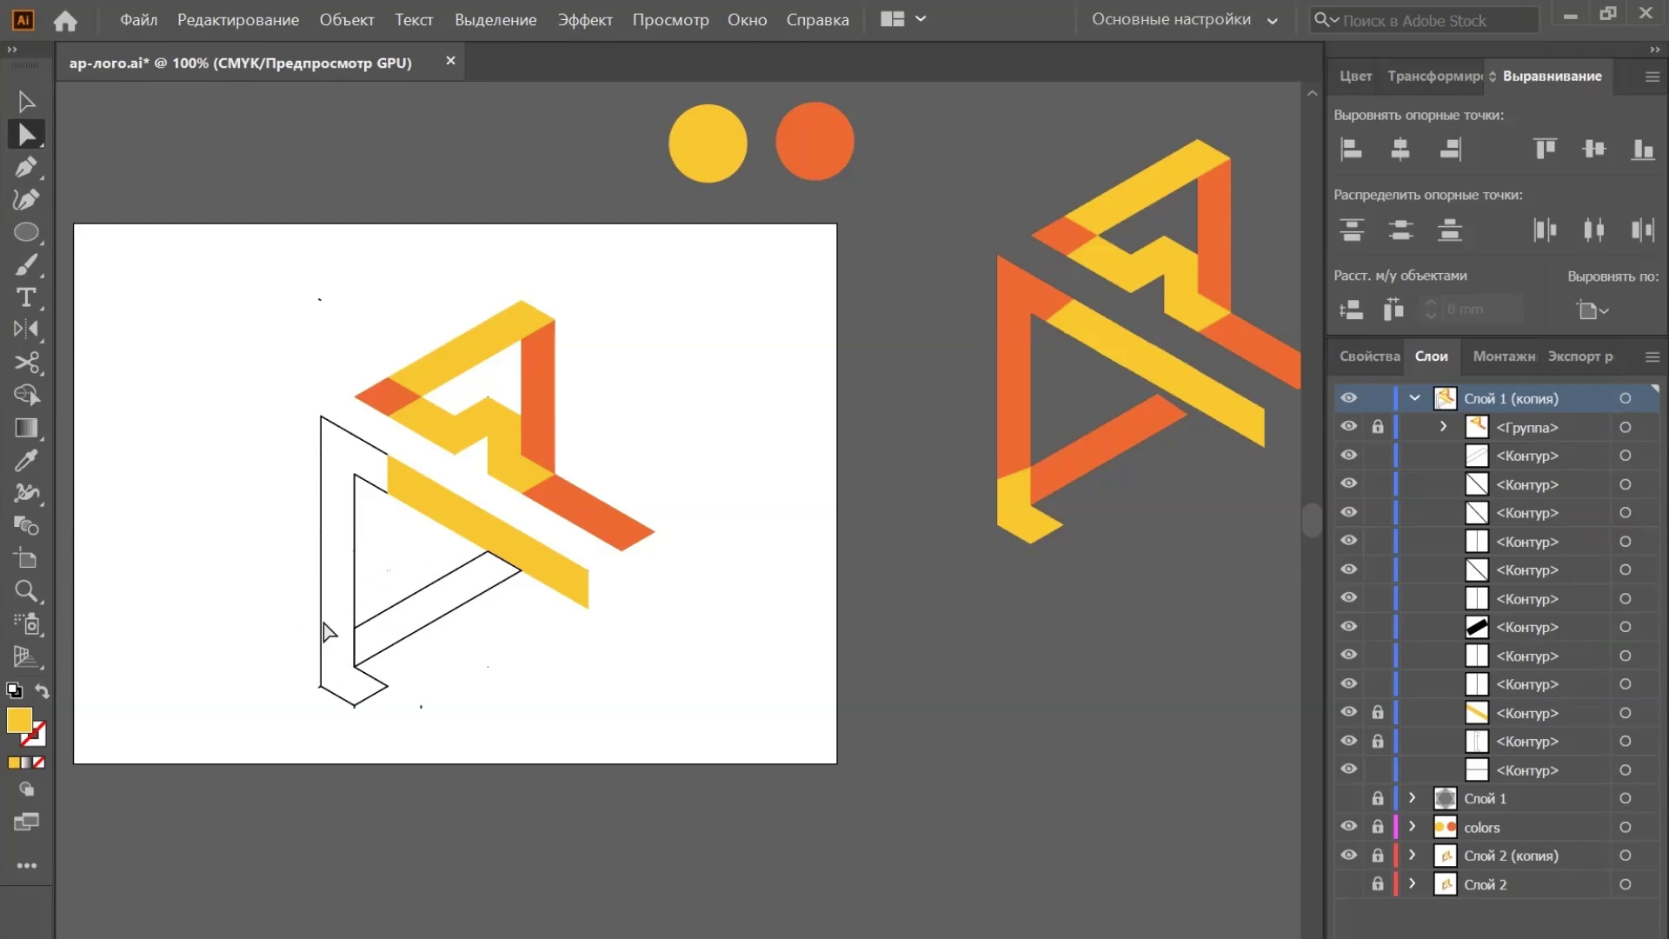
click(324, 626)
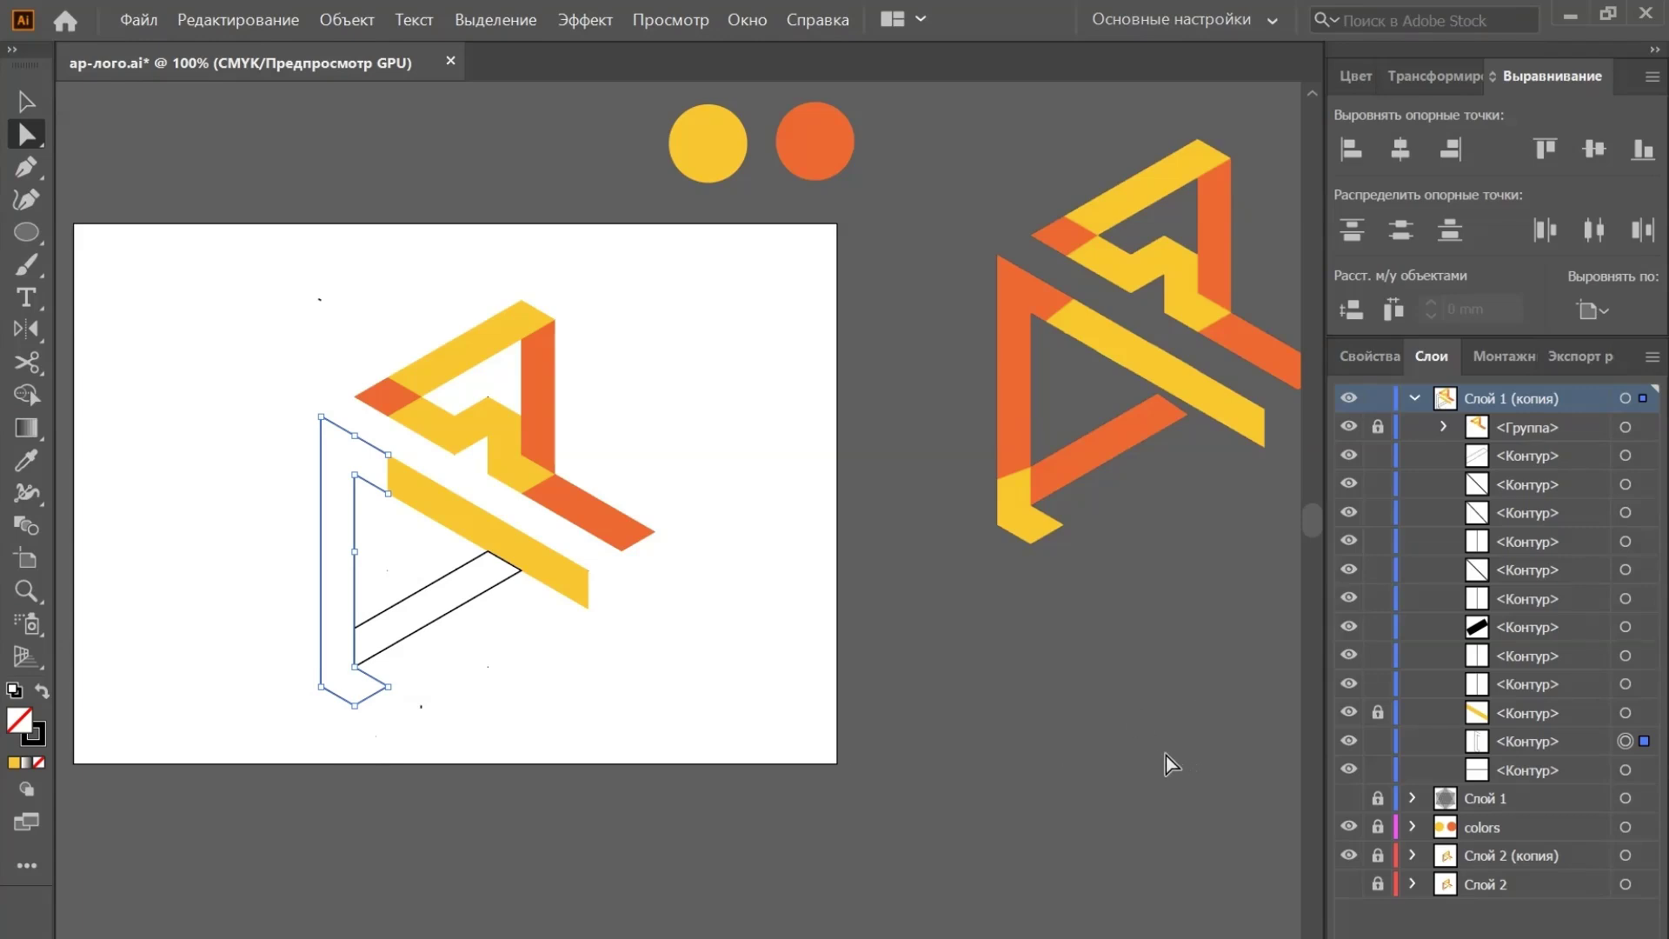
click(1375, 456)
Cut the left outline with Scissors at the inner-edge anchor and the bottom-left anchor
key(p)
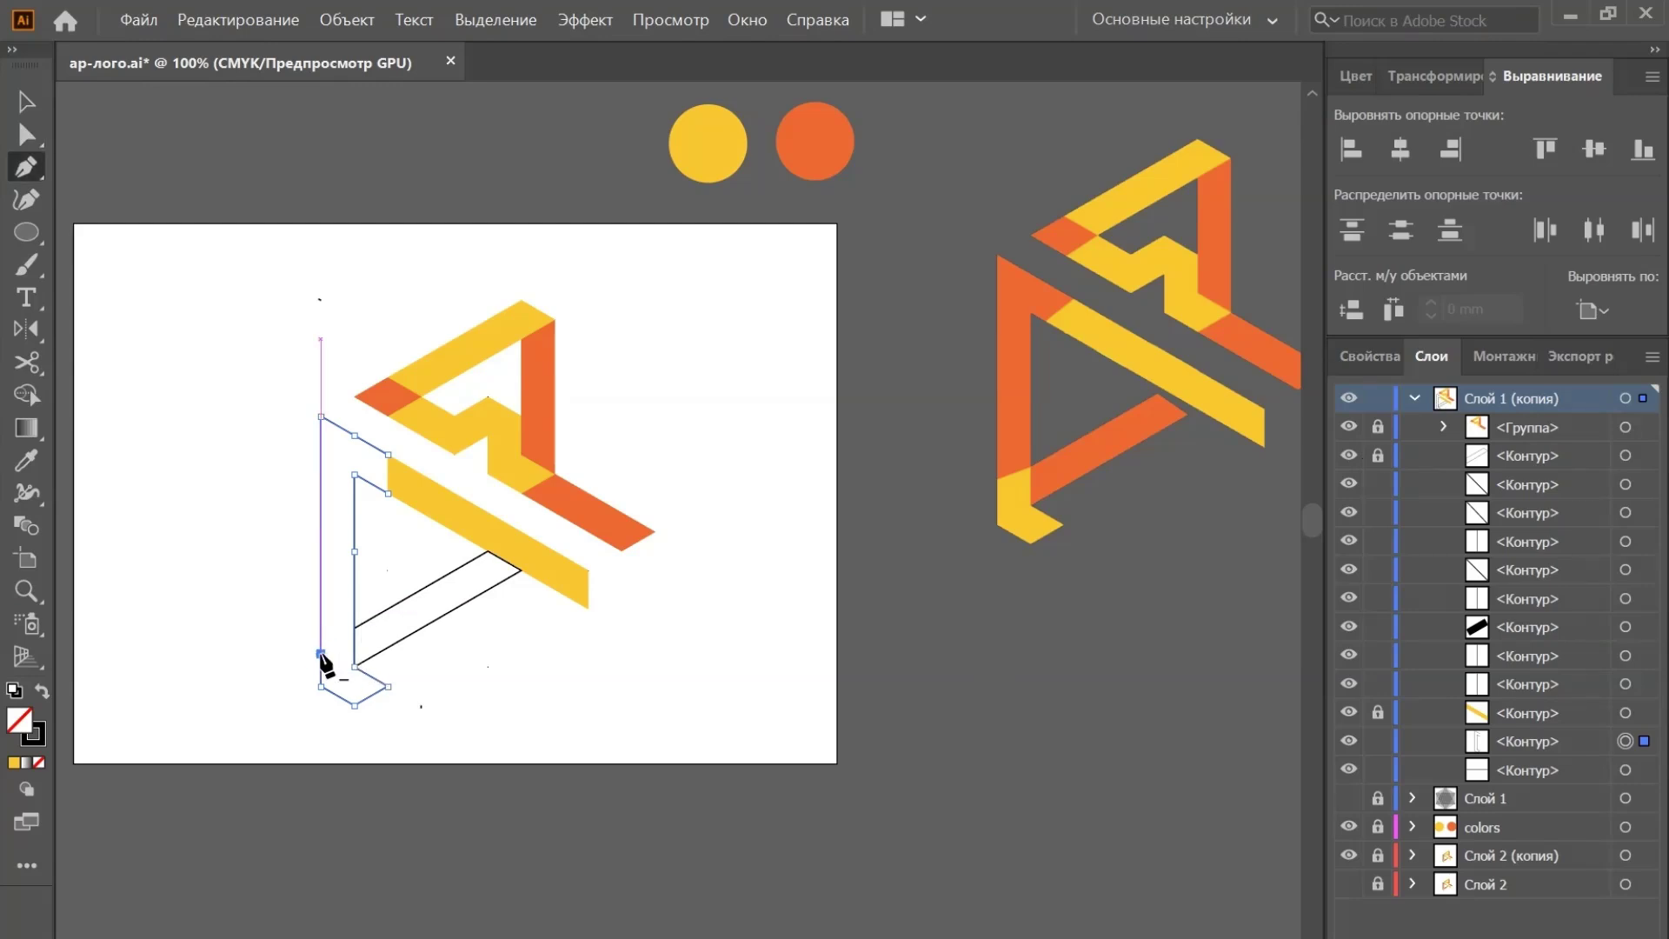
click(354, 627)
click(26, 362)
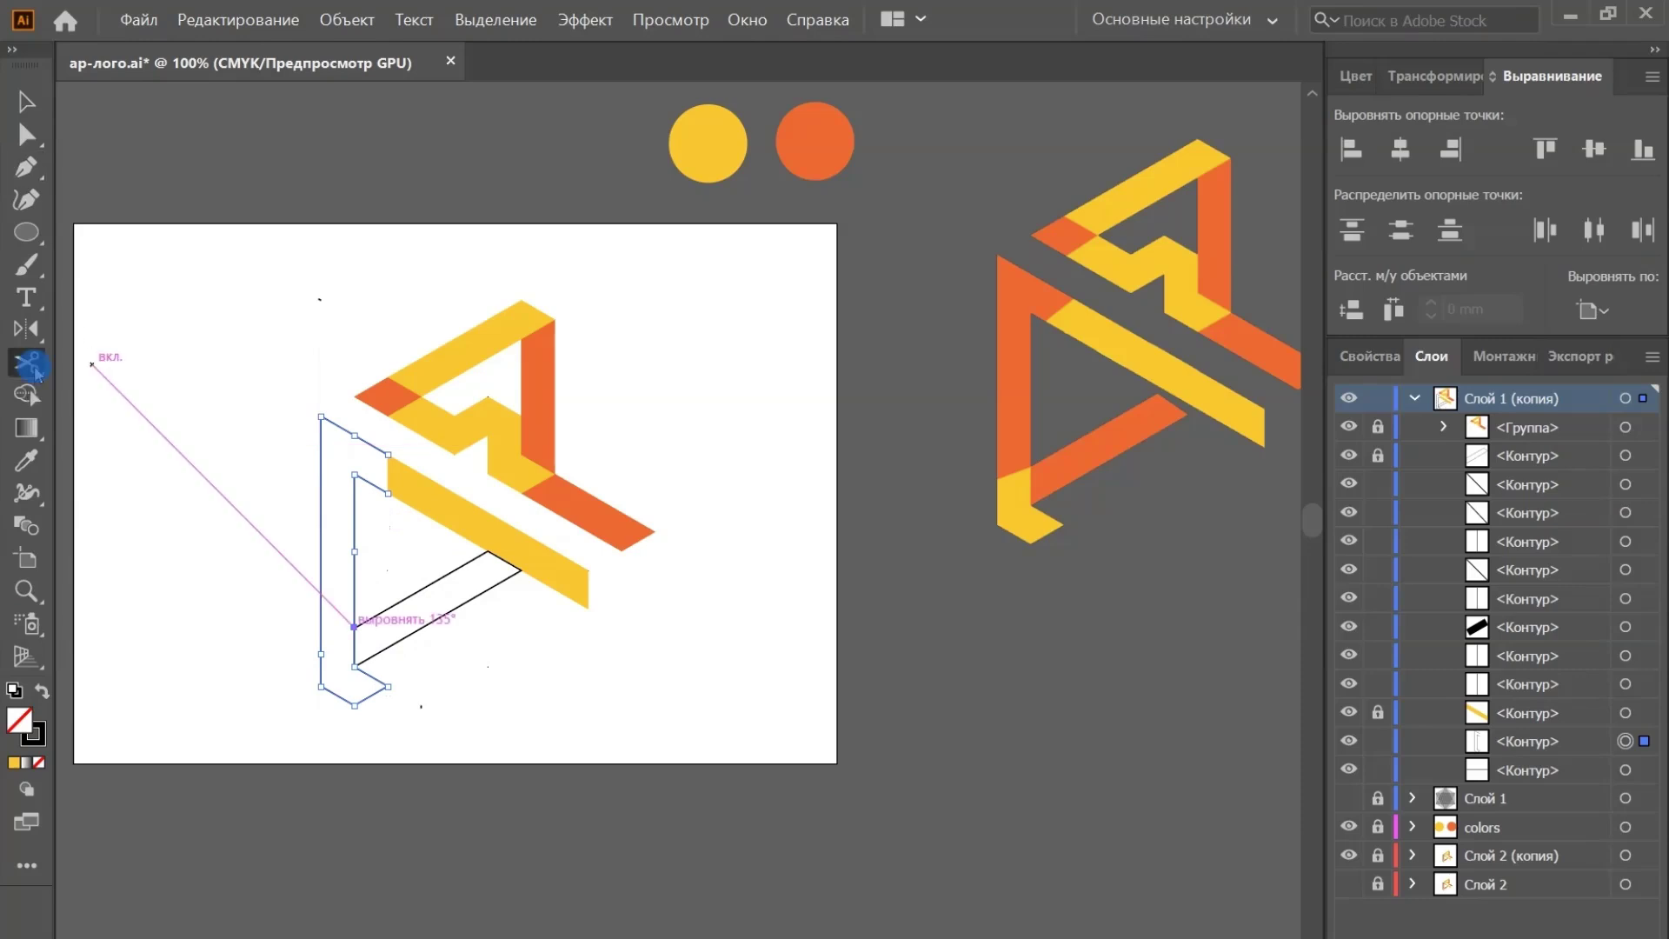
click(354, 625)
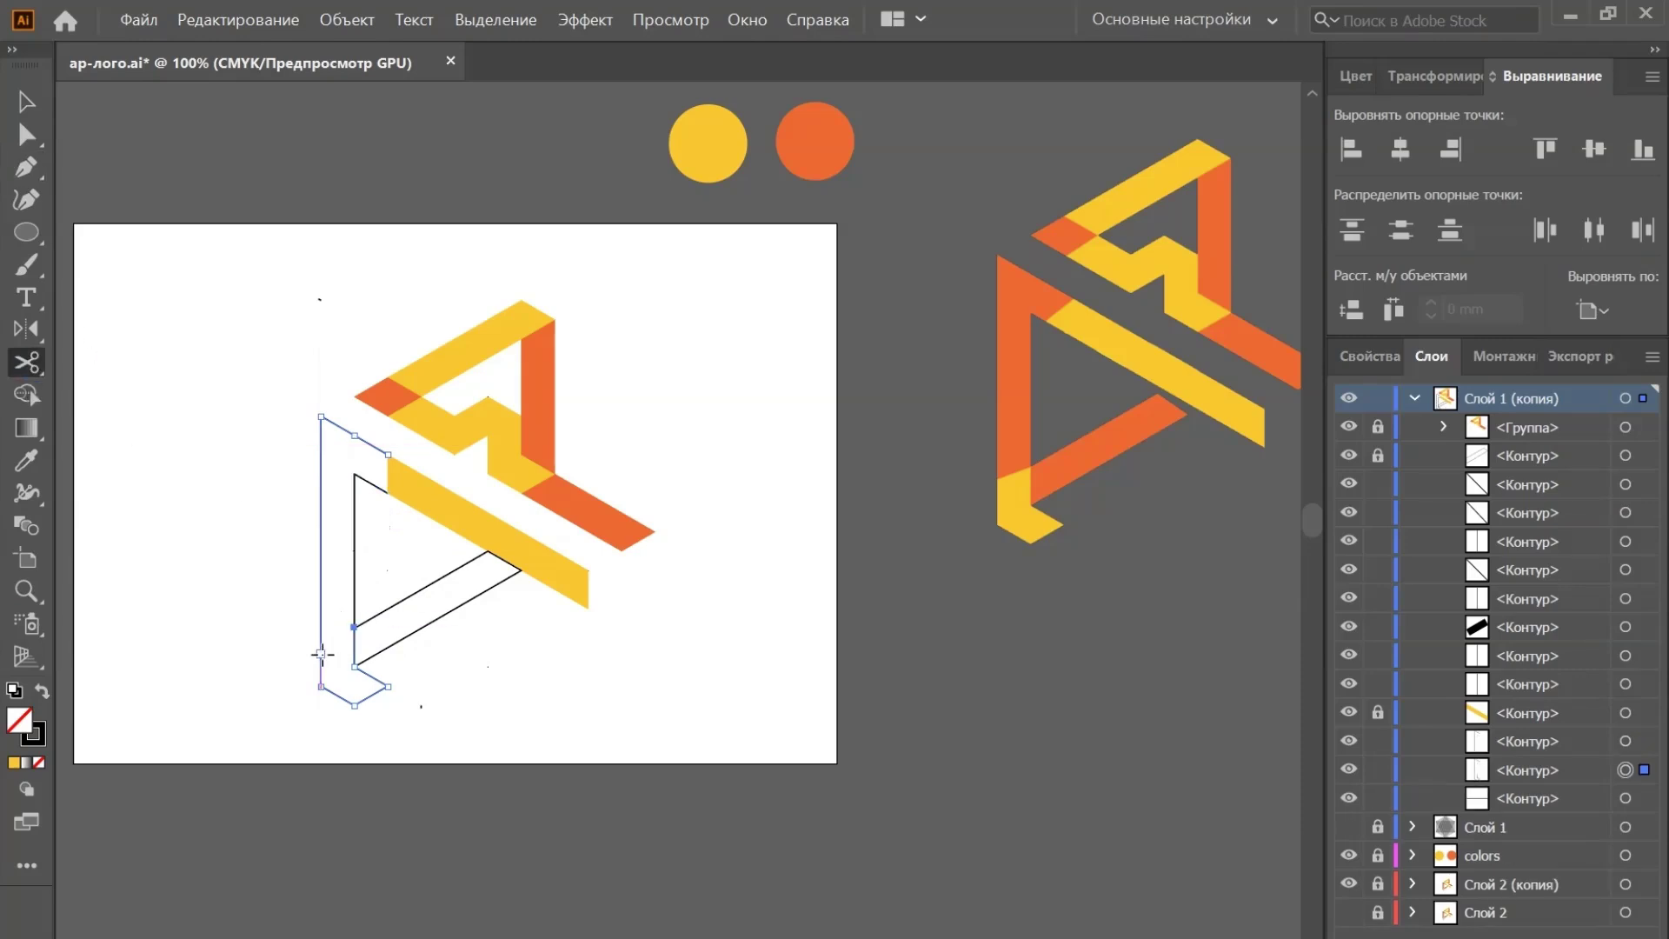
click(320, 652)
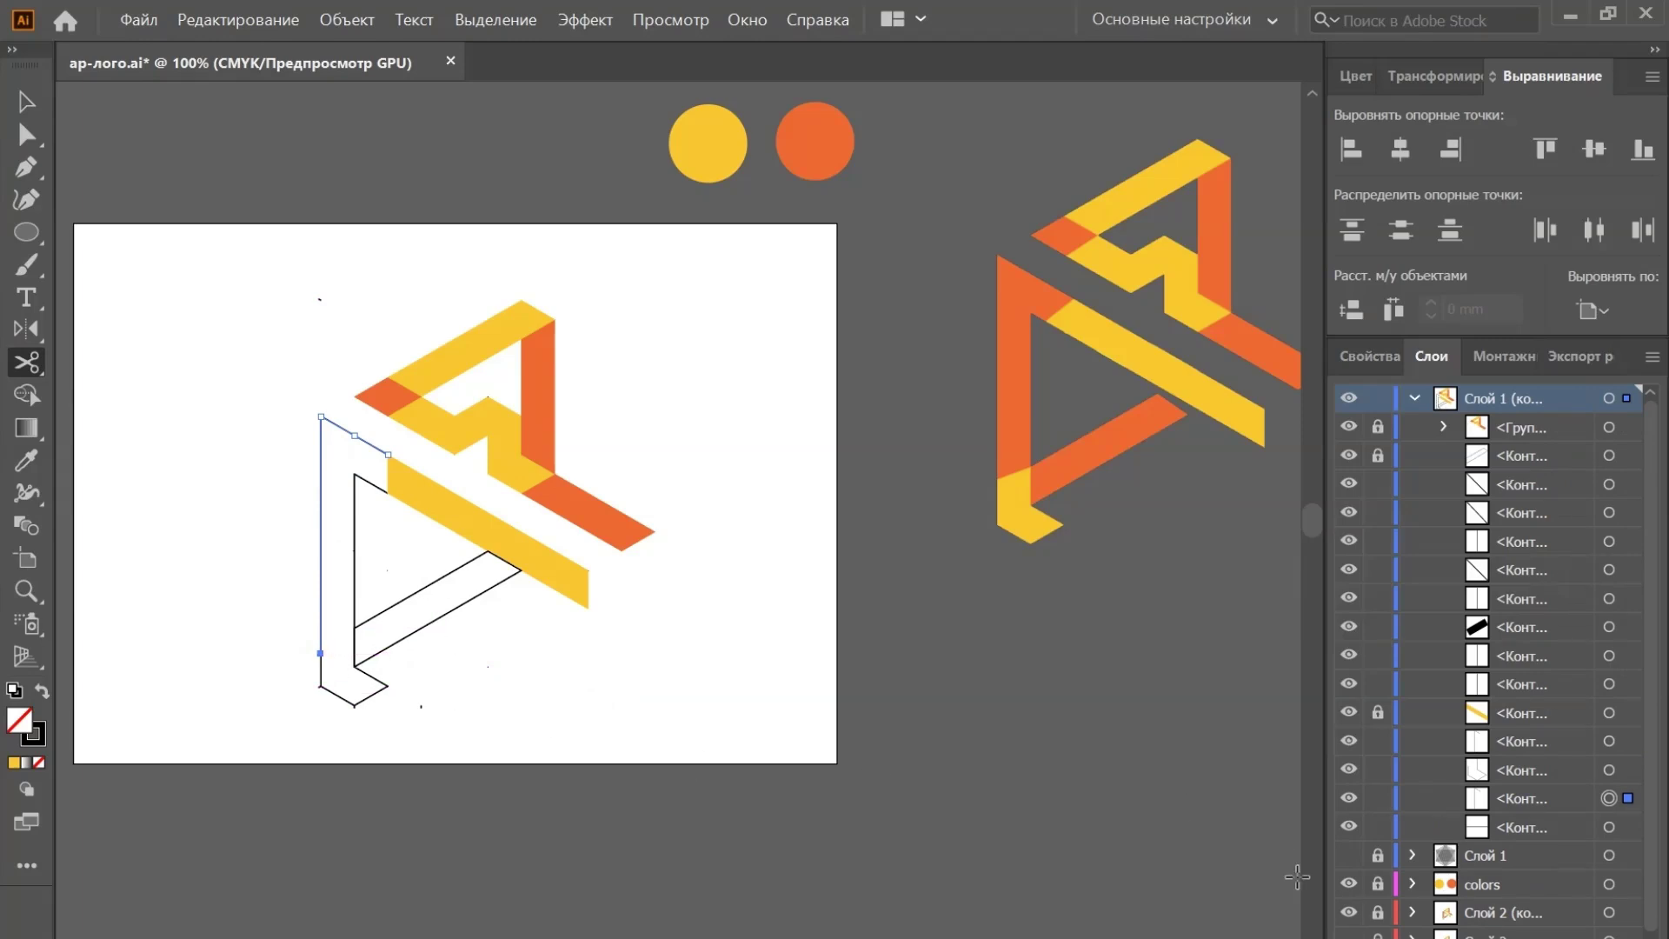
Select the small bottom piece of the cut outline and lock it
key(a)
key(v)
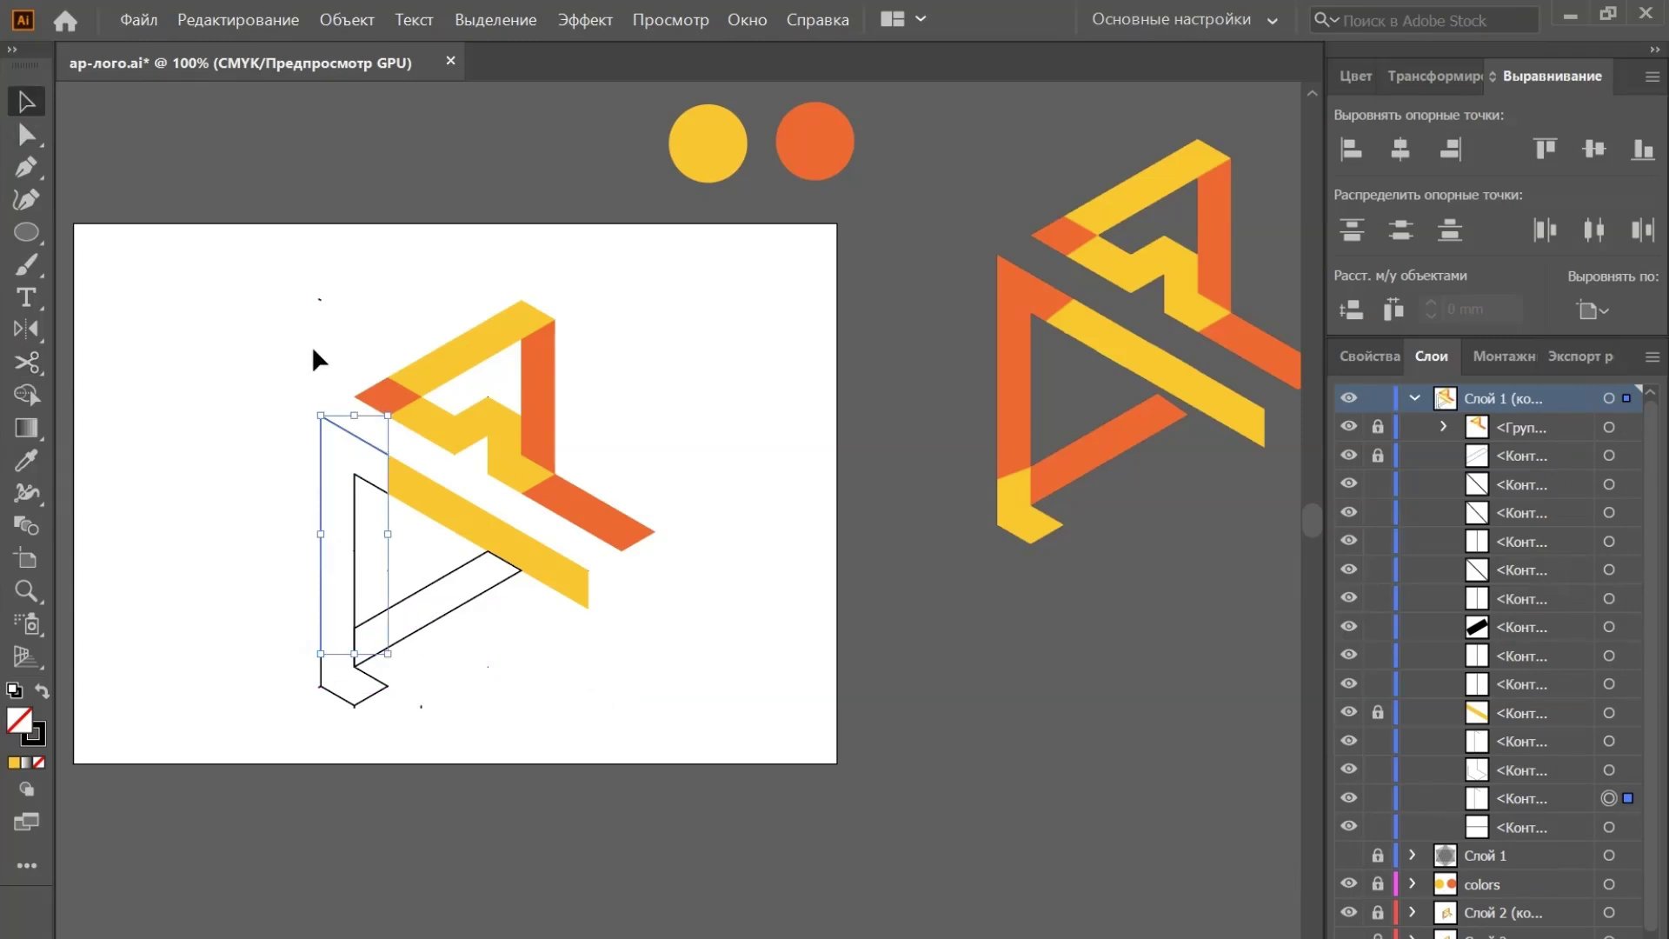
click(321, 510)
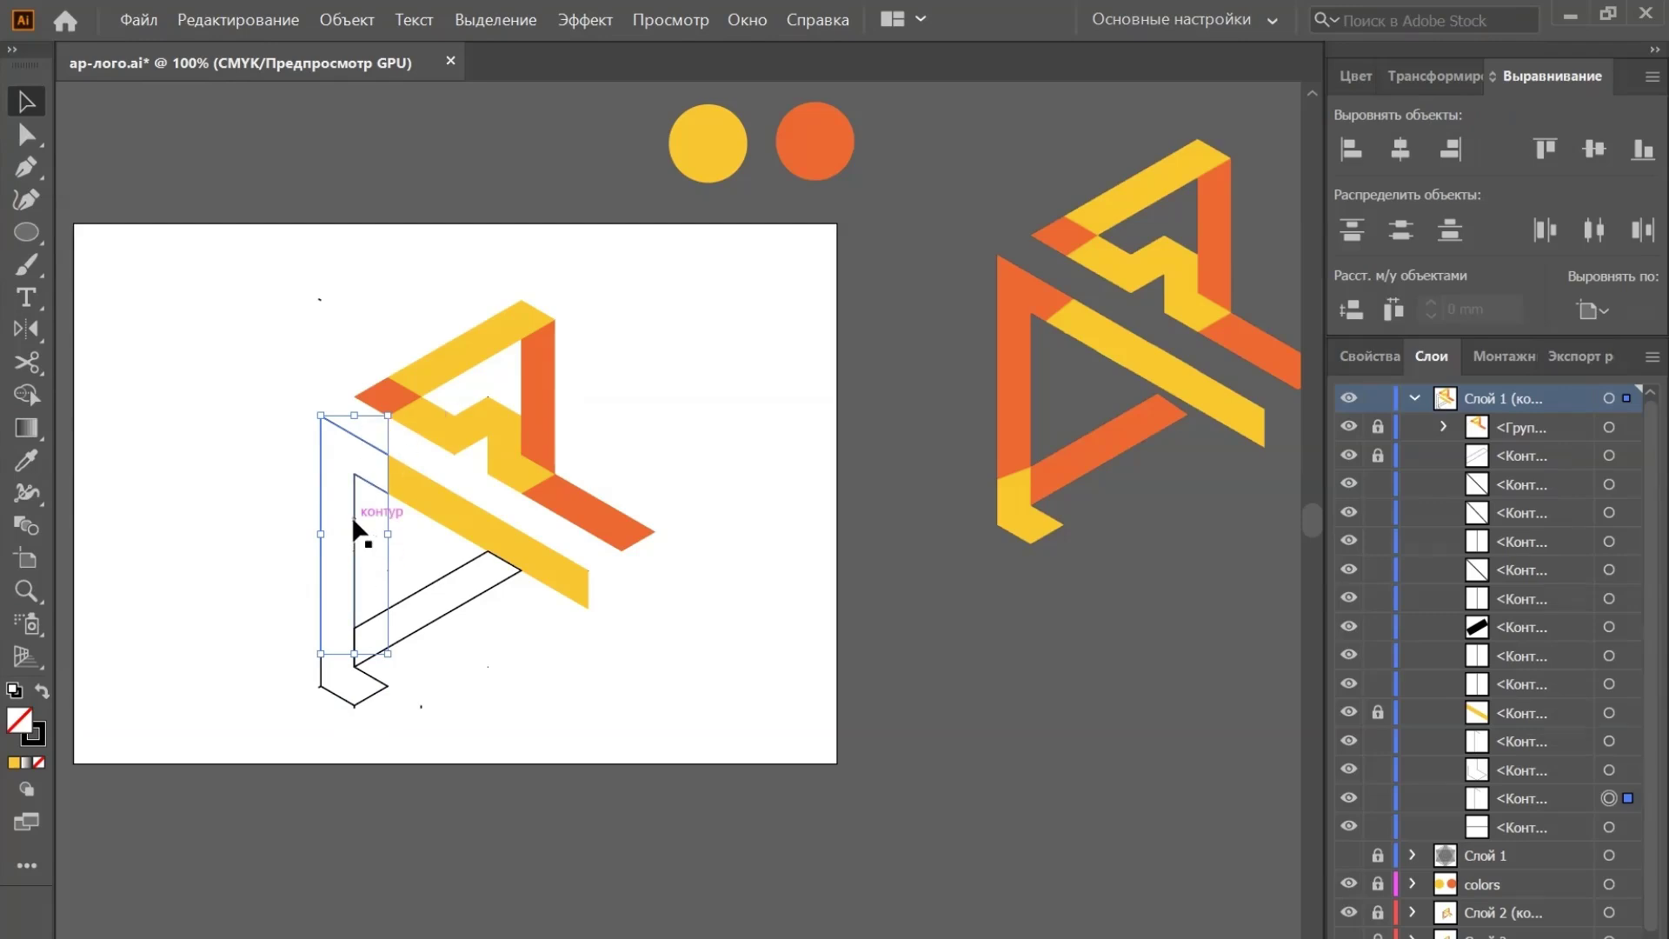
click(249, 611)
key(a)
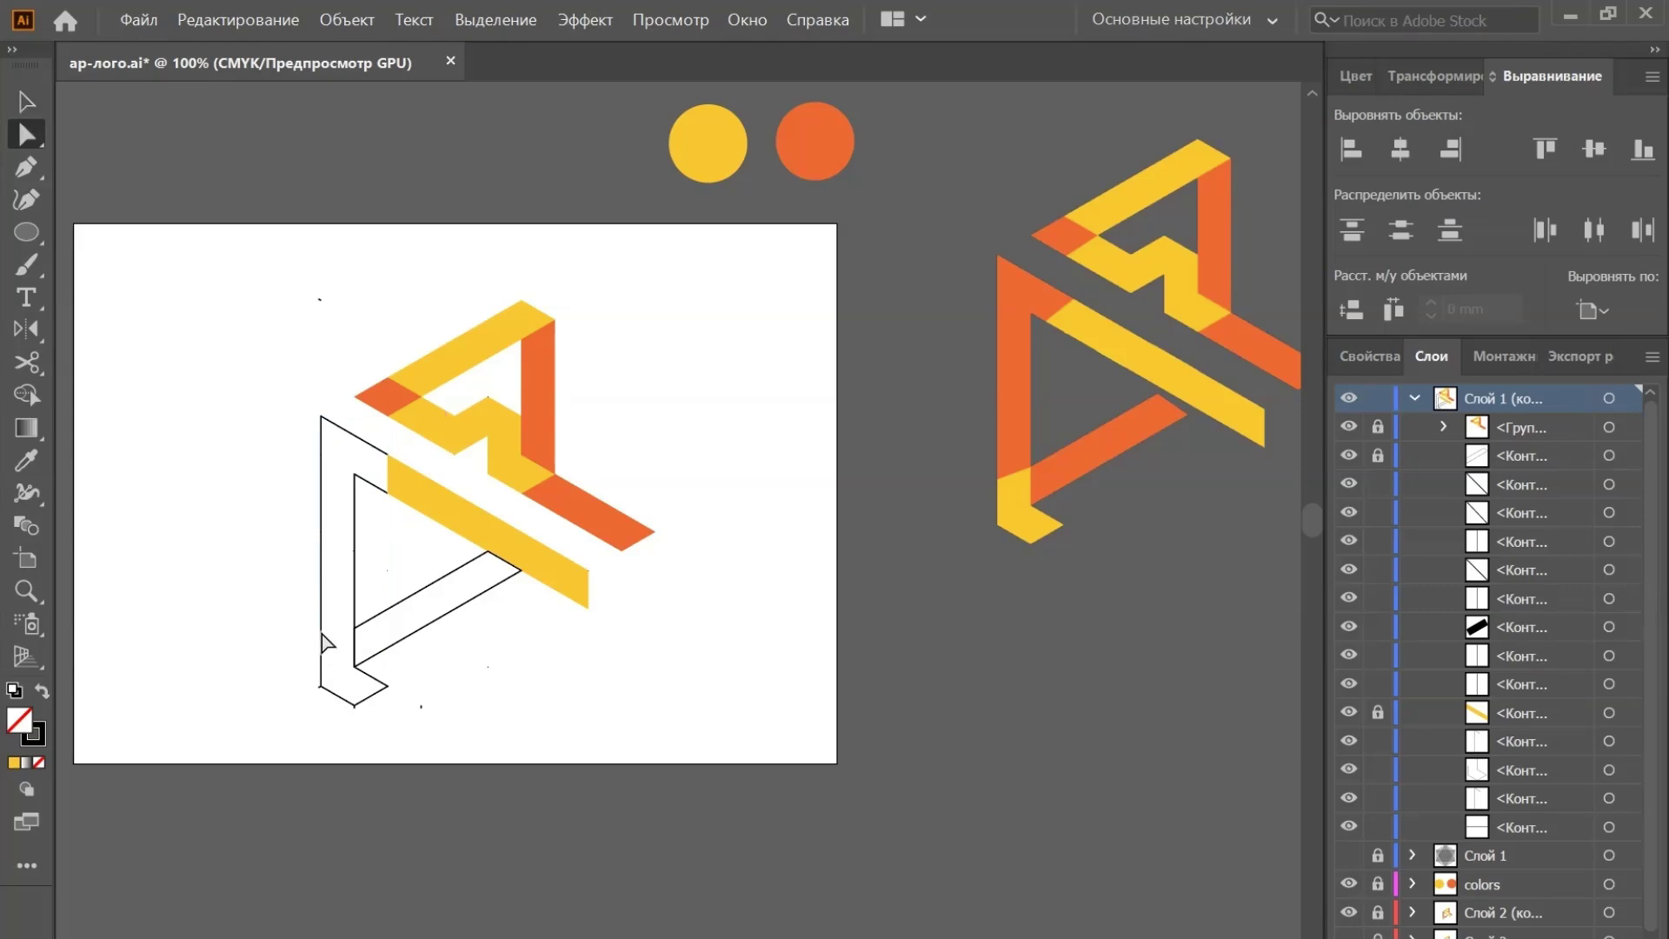
click(321, 641)
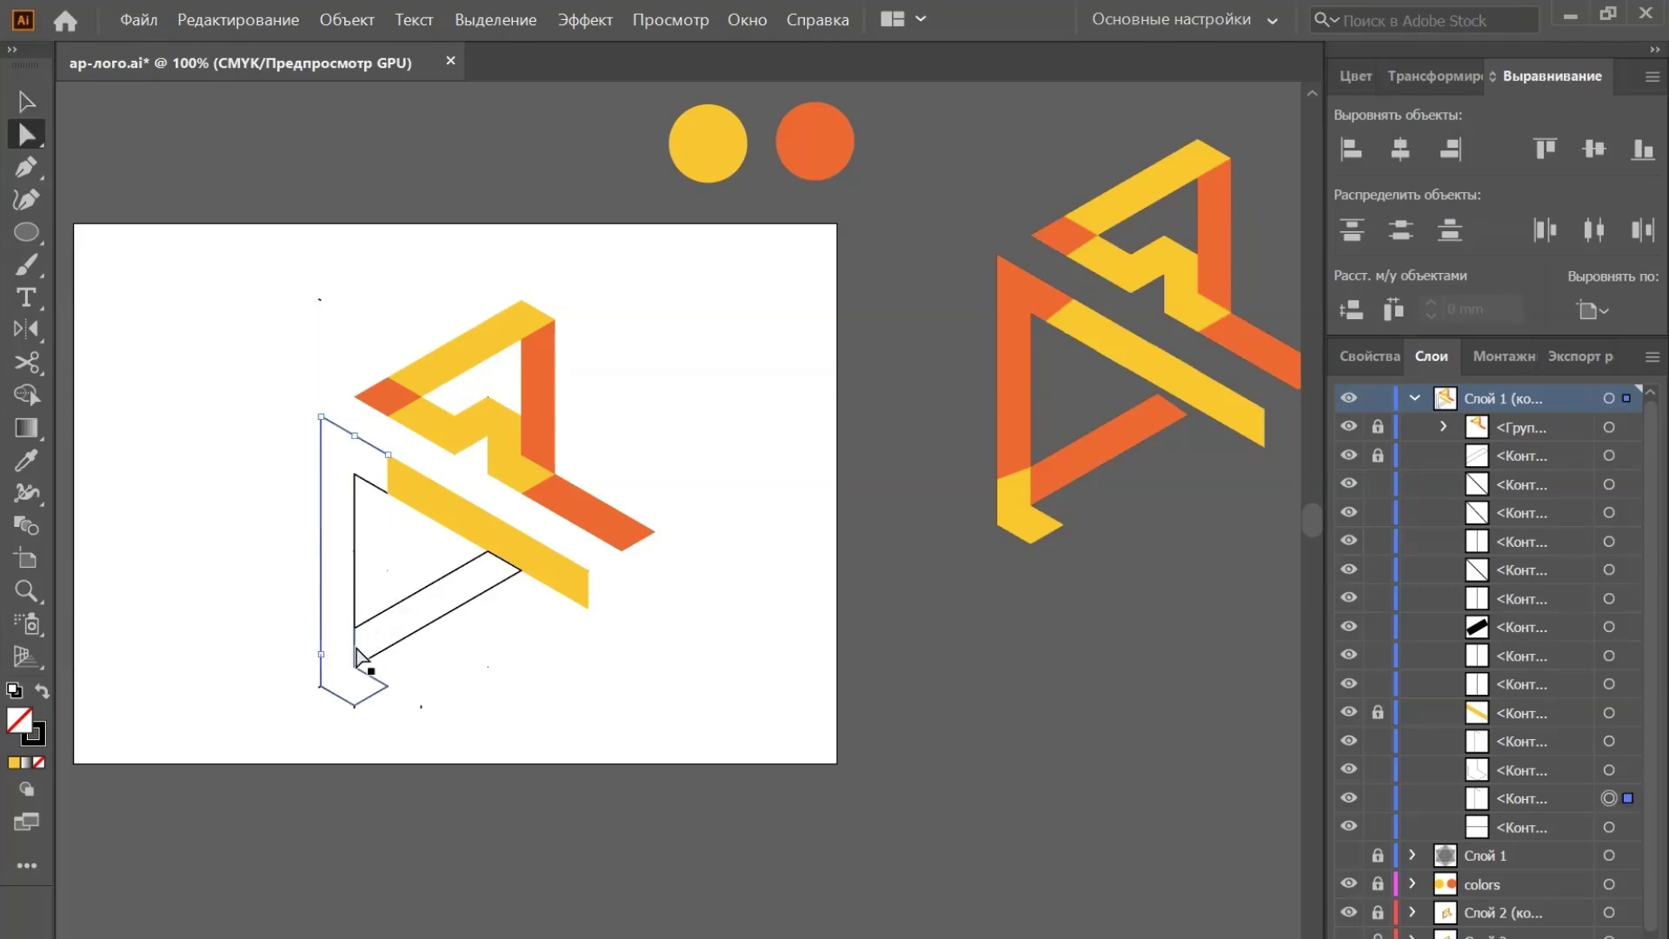
click(335, 705)
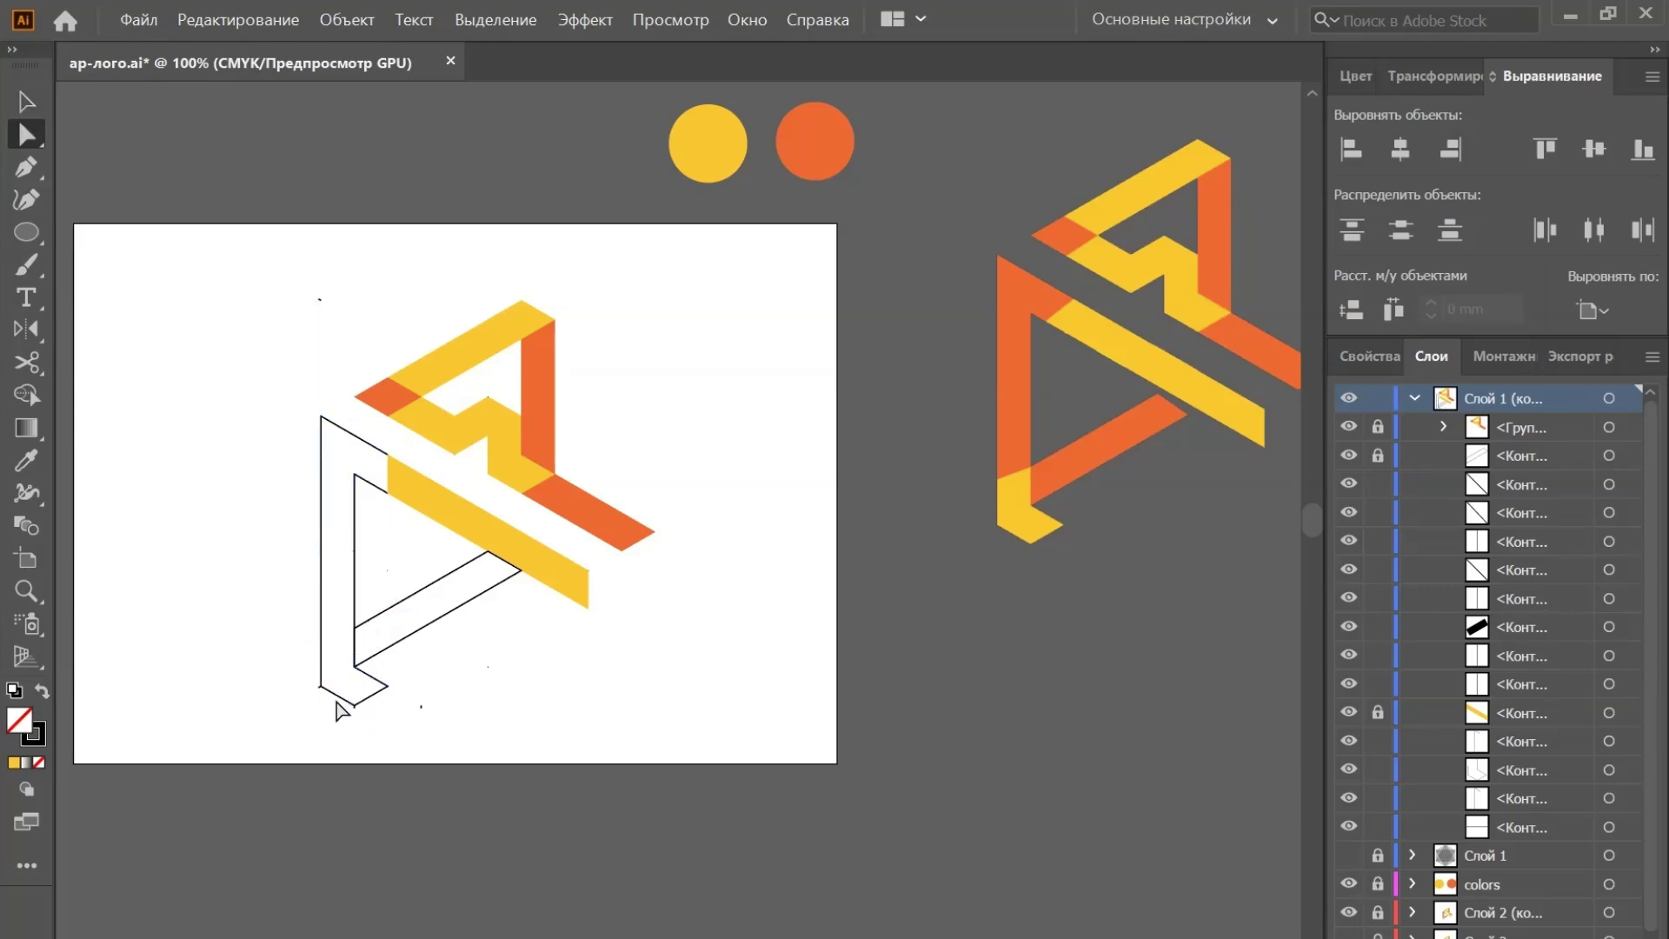
click(345, 703)
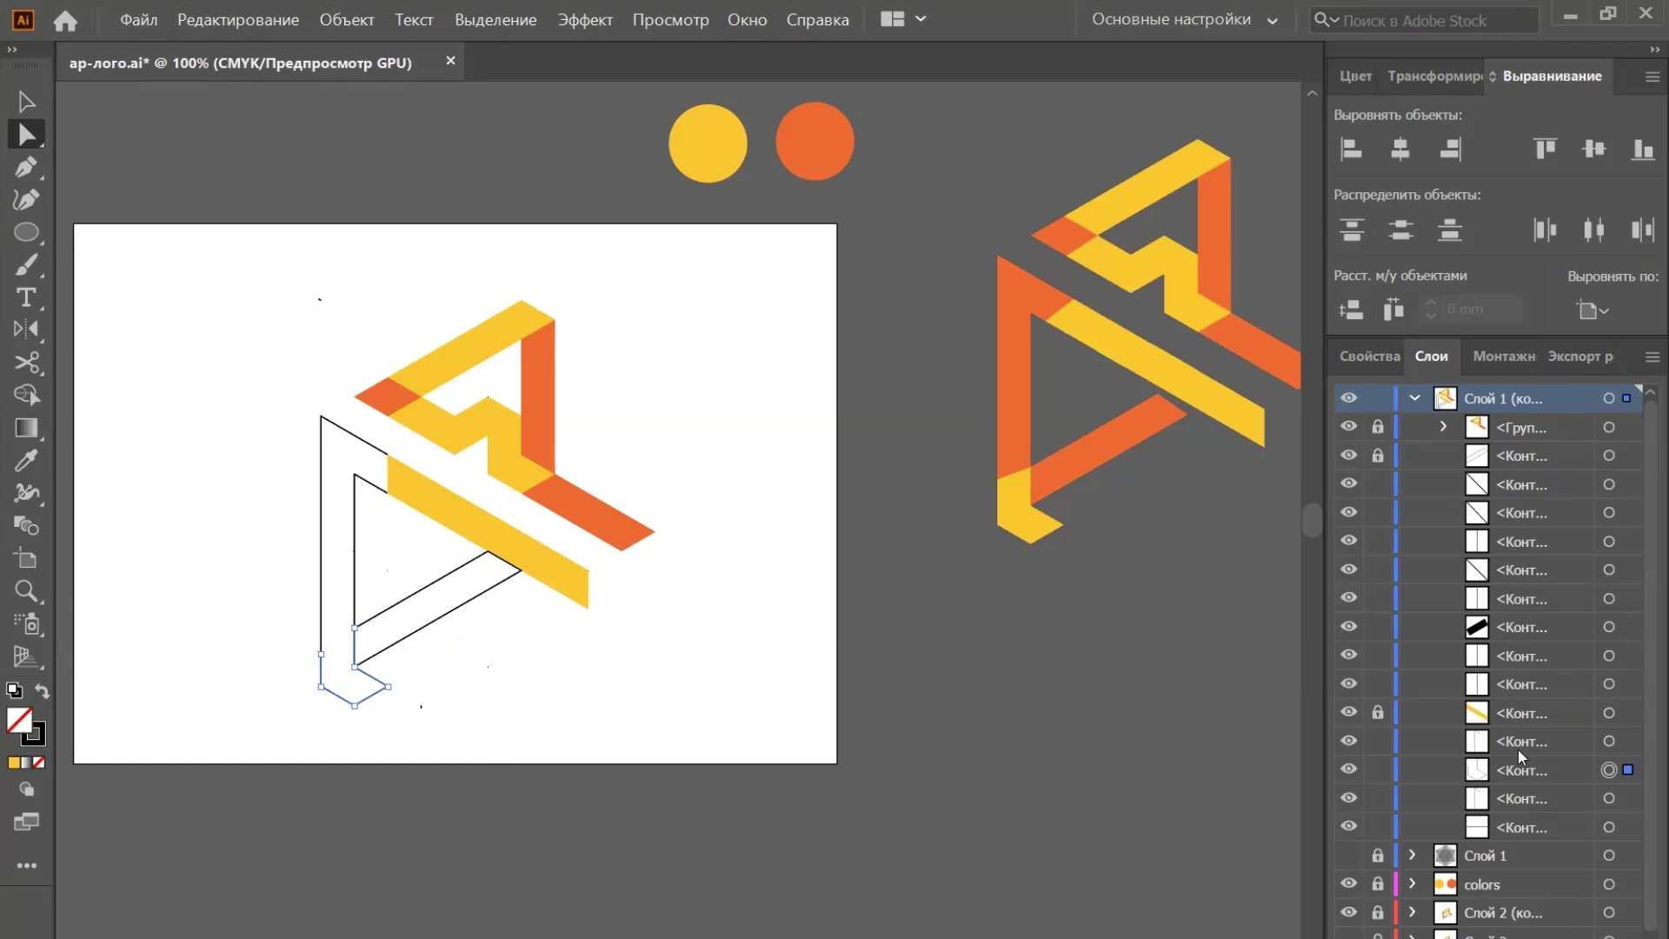
click(1379, 773)
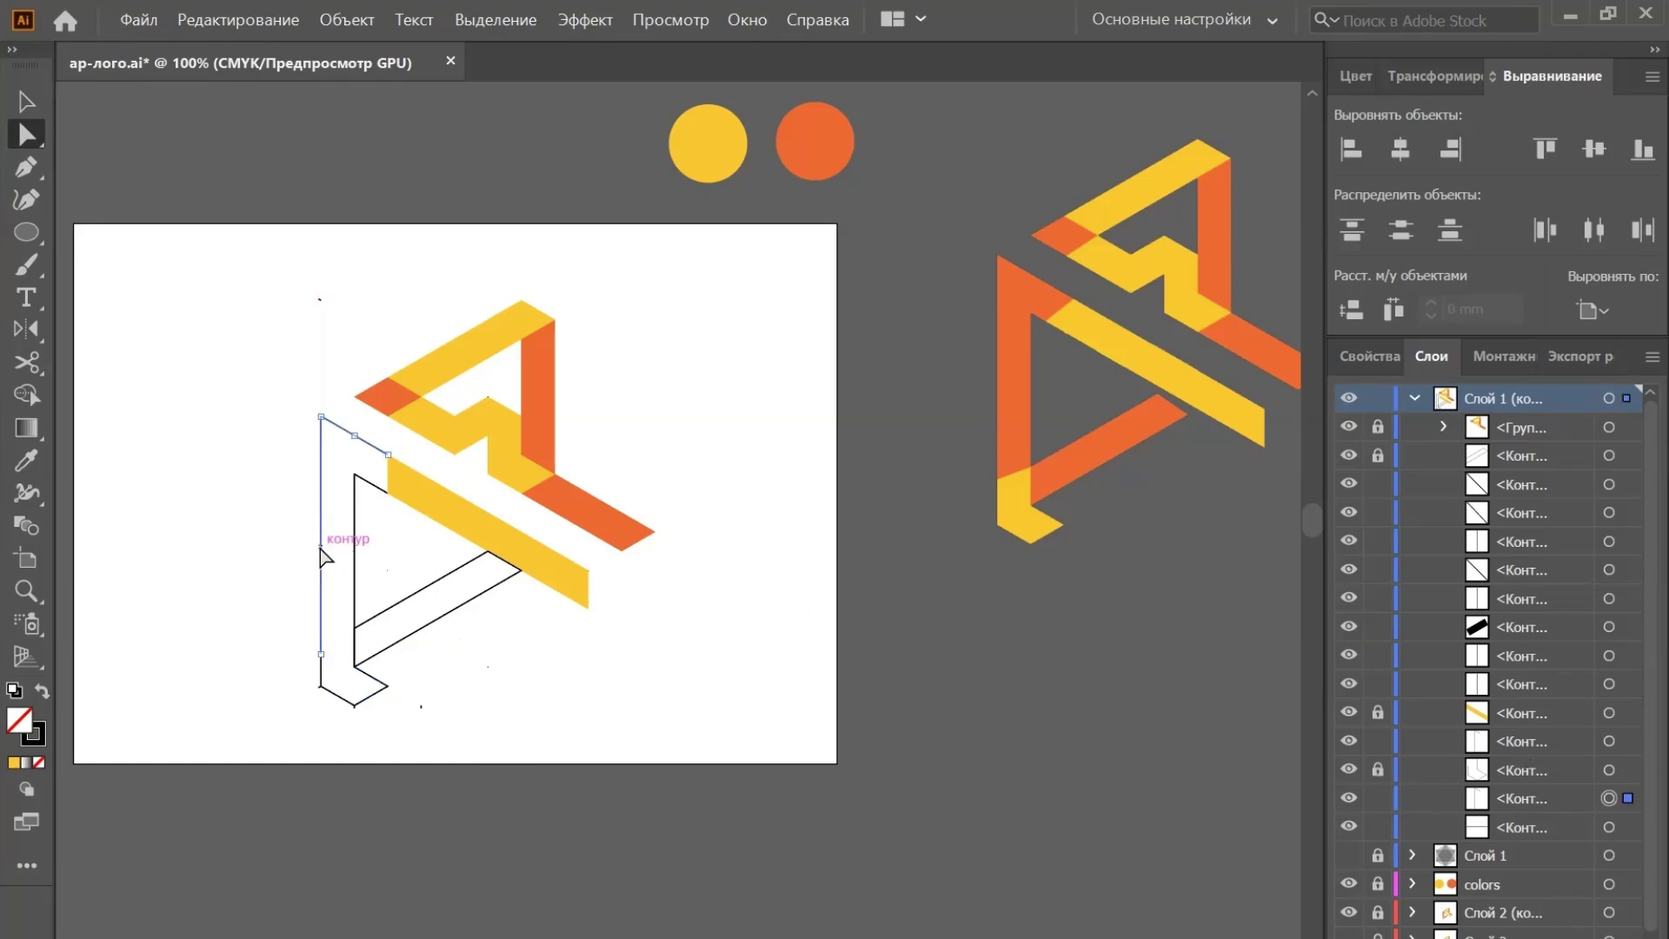
Close the left vertical strip with the Pen, fill it with the circles' orange, and lock it
click(26, 167)
click(321, 652)
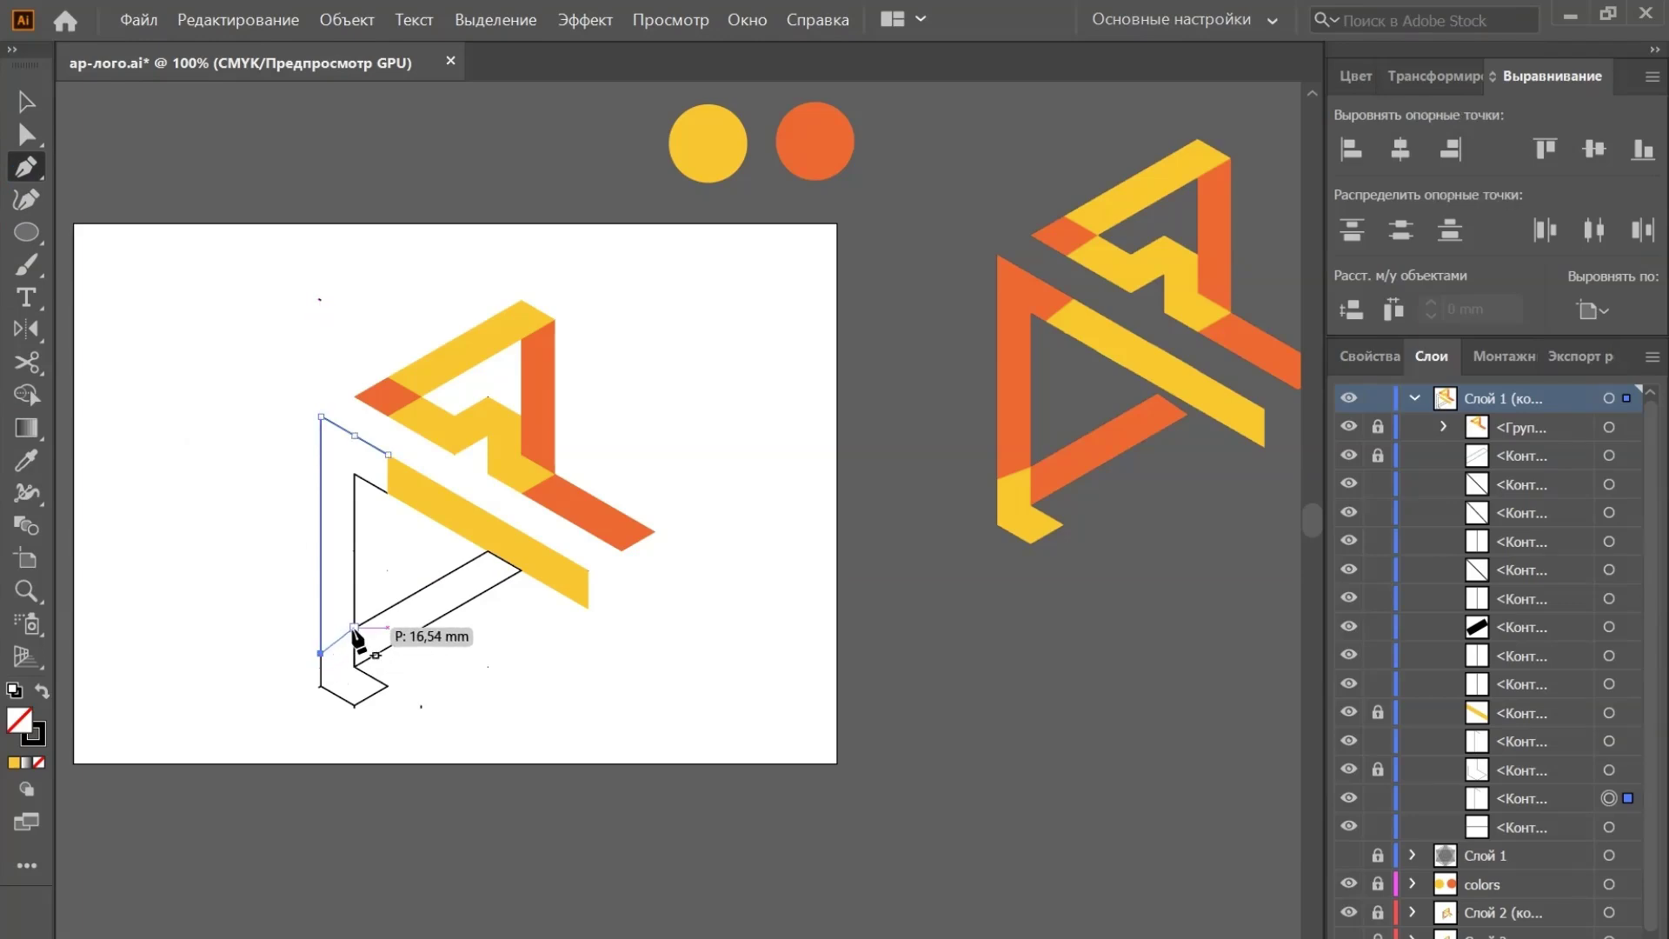
click(354, 626)
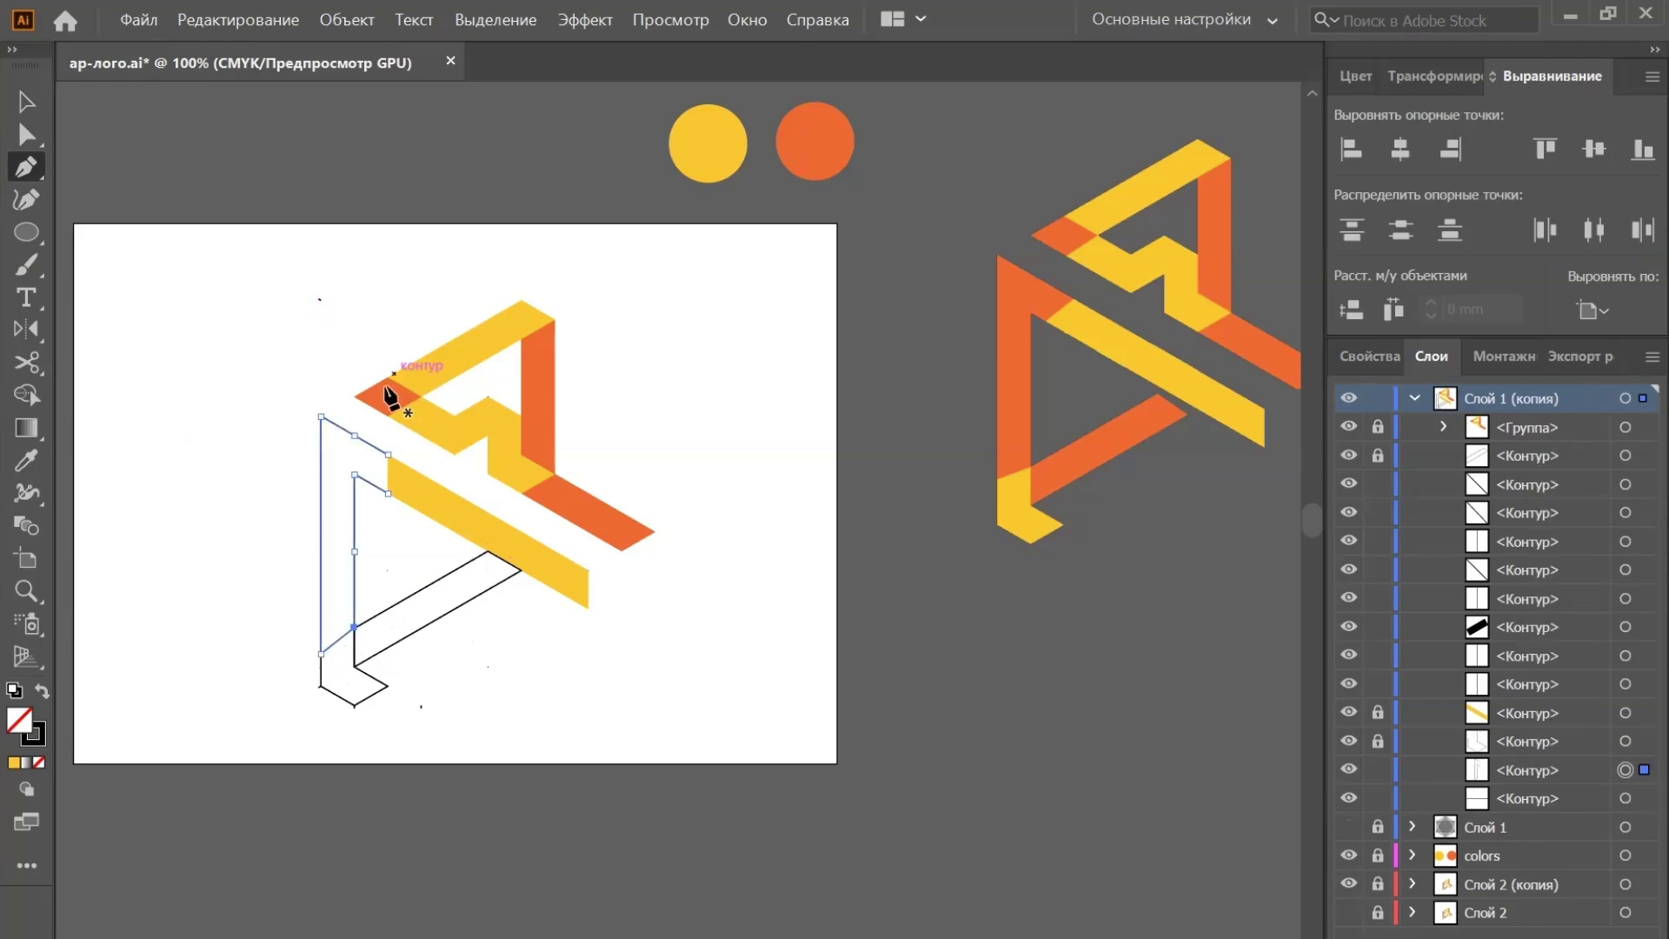
click(387, 453)
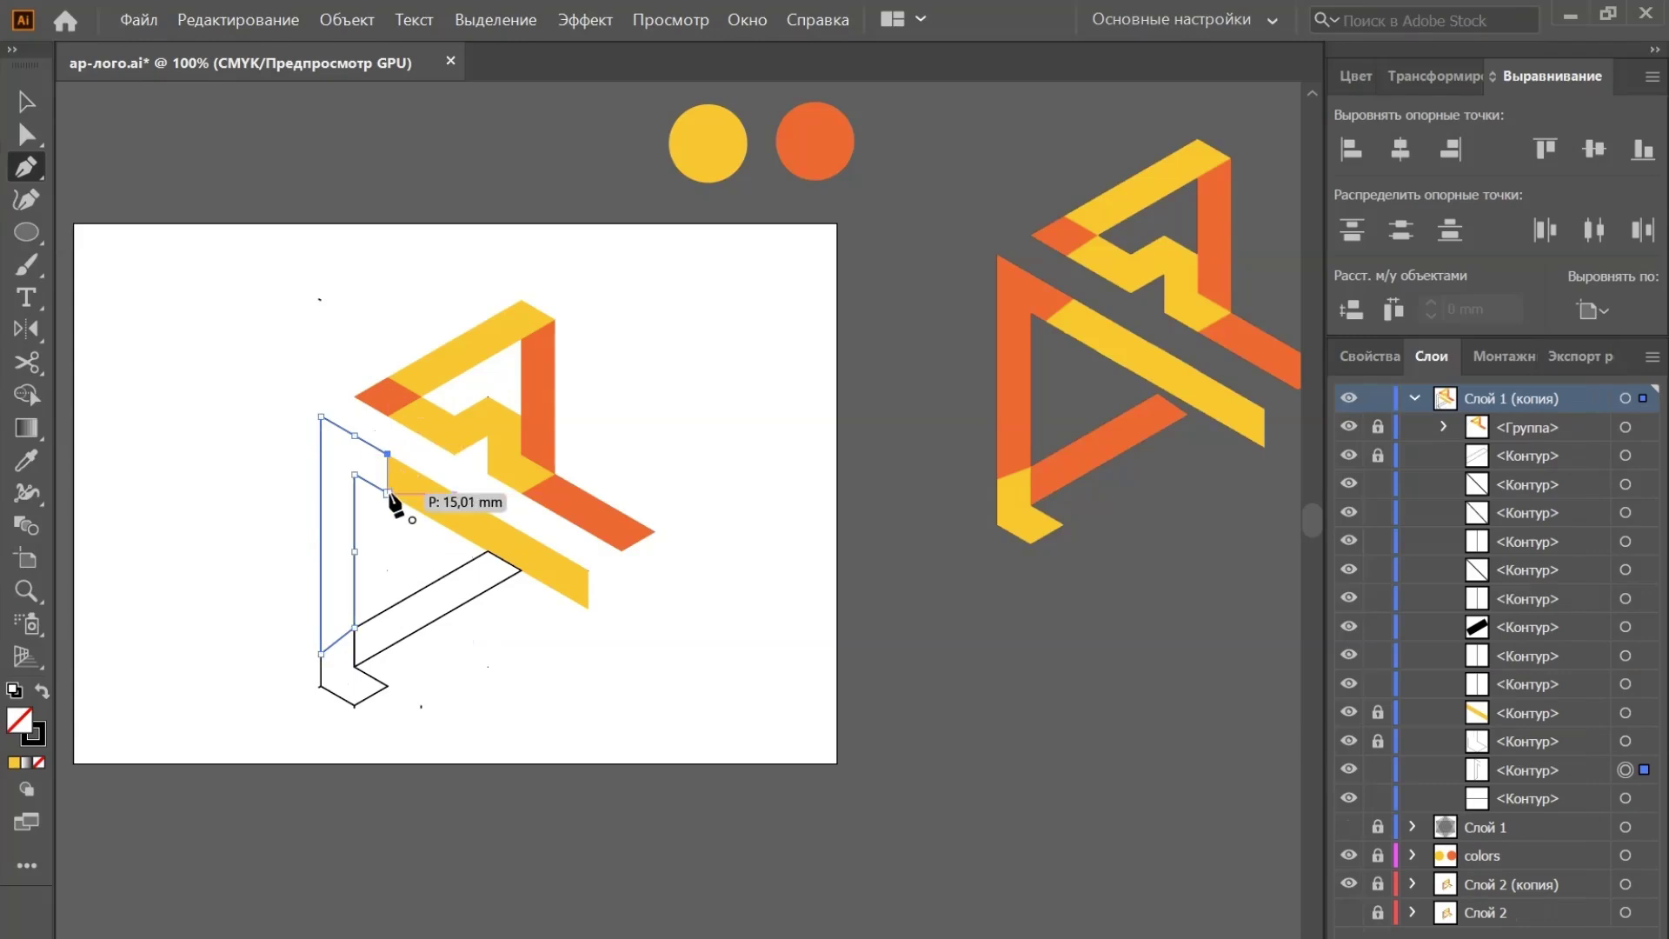
click(388, 493)
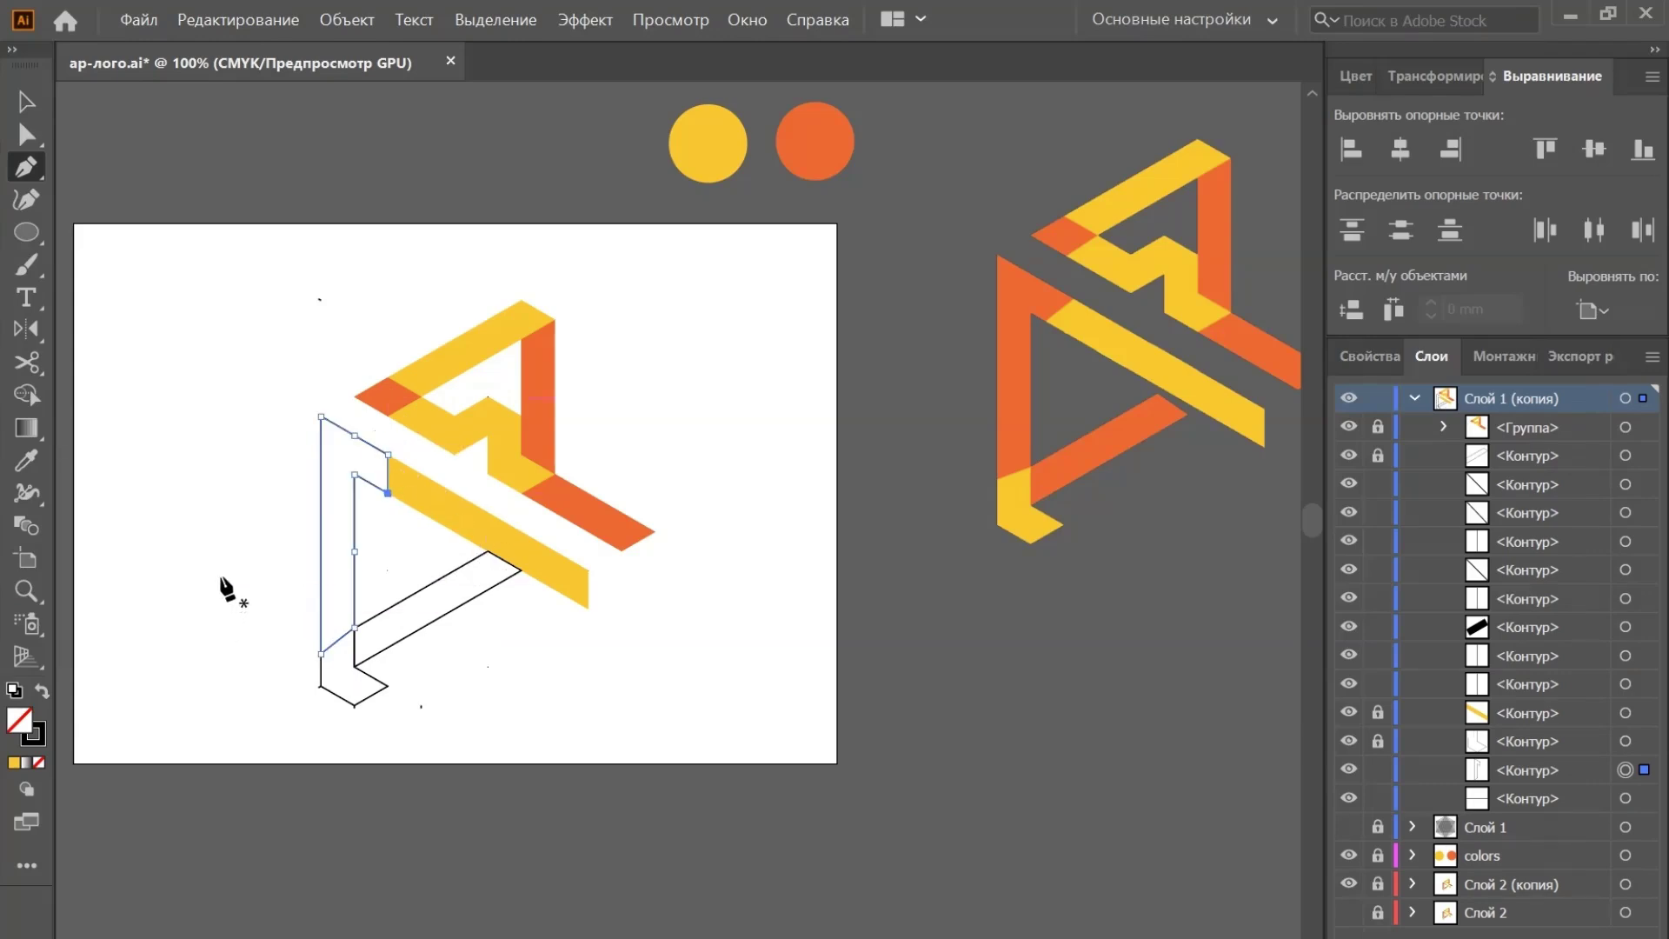
key(i)
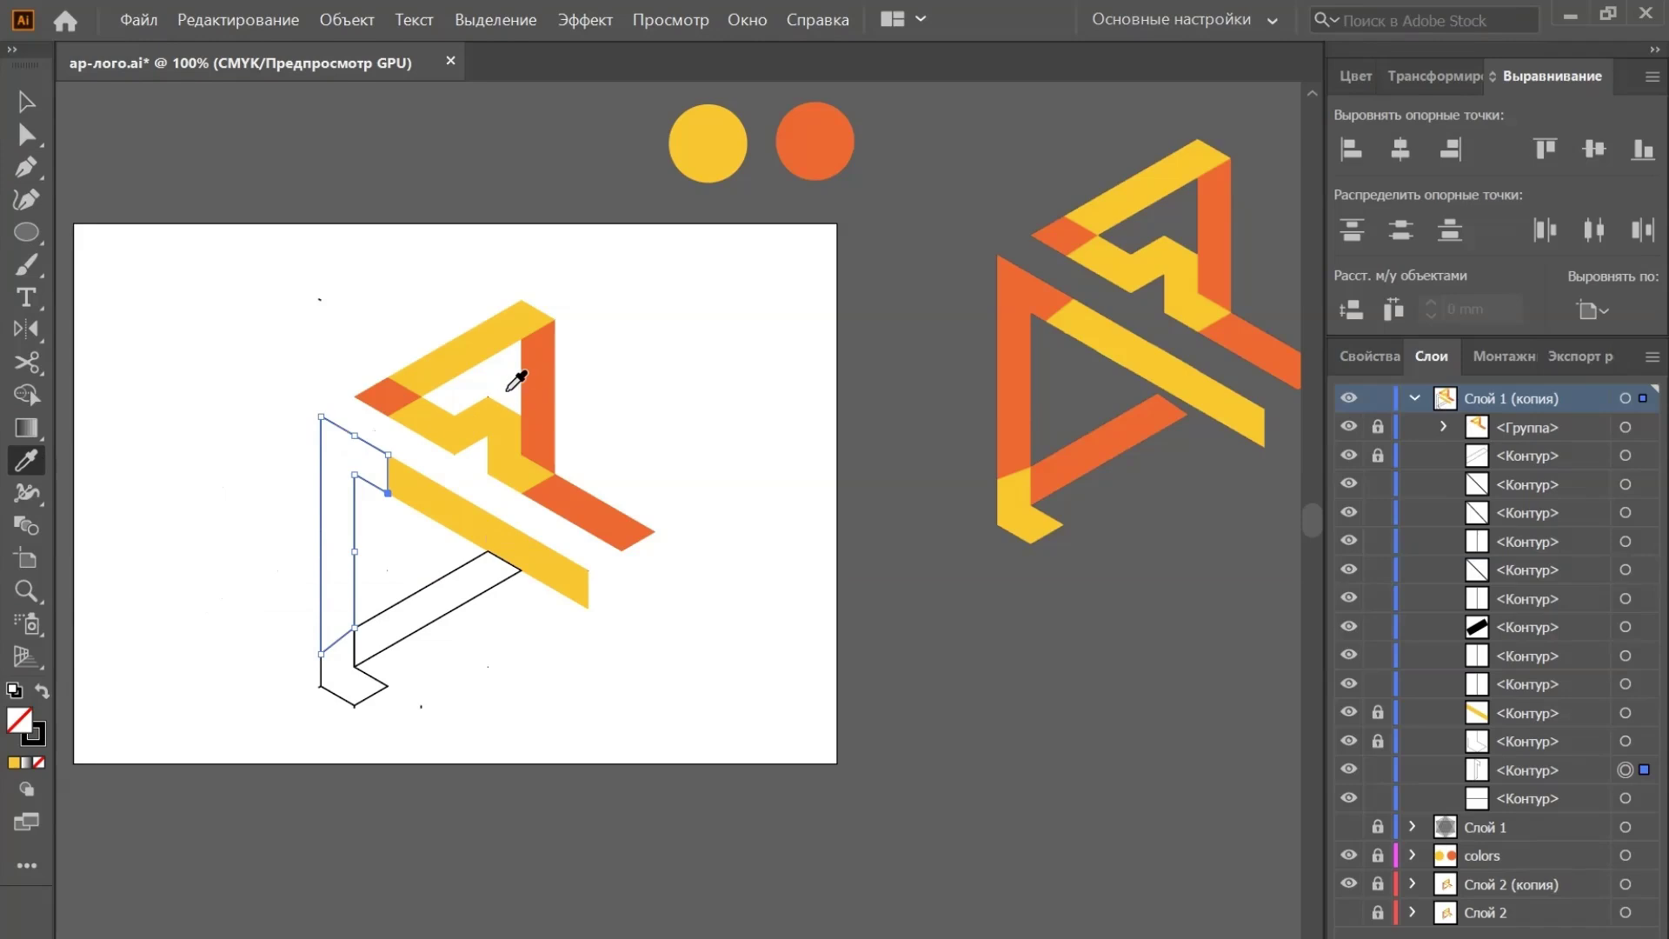
click(799, 129)
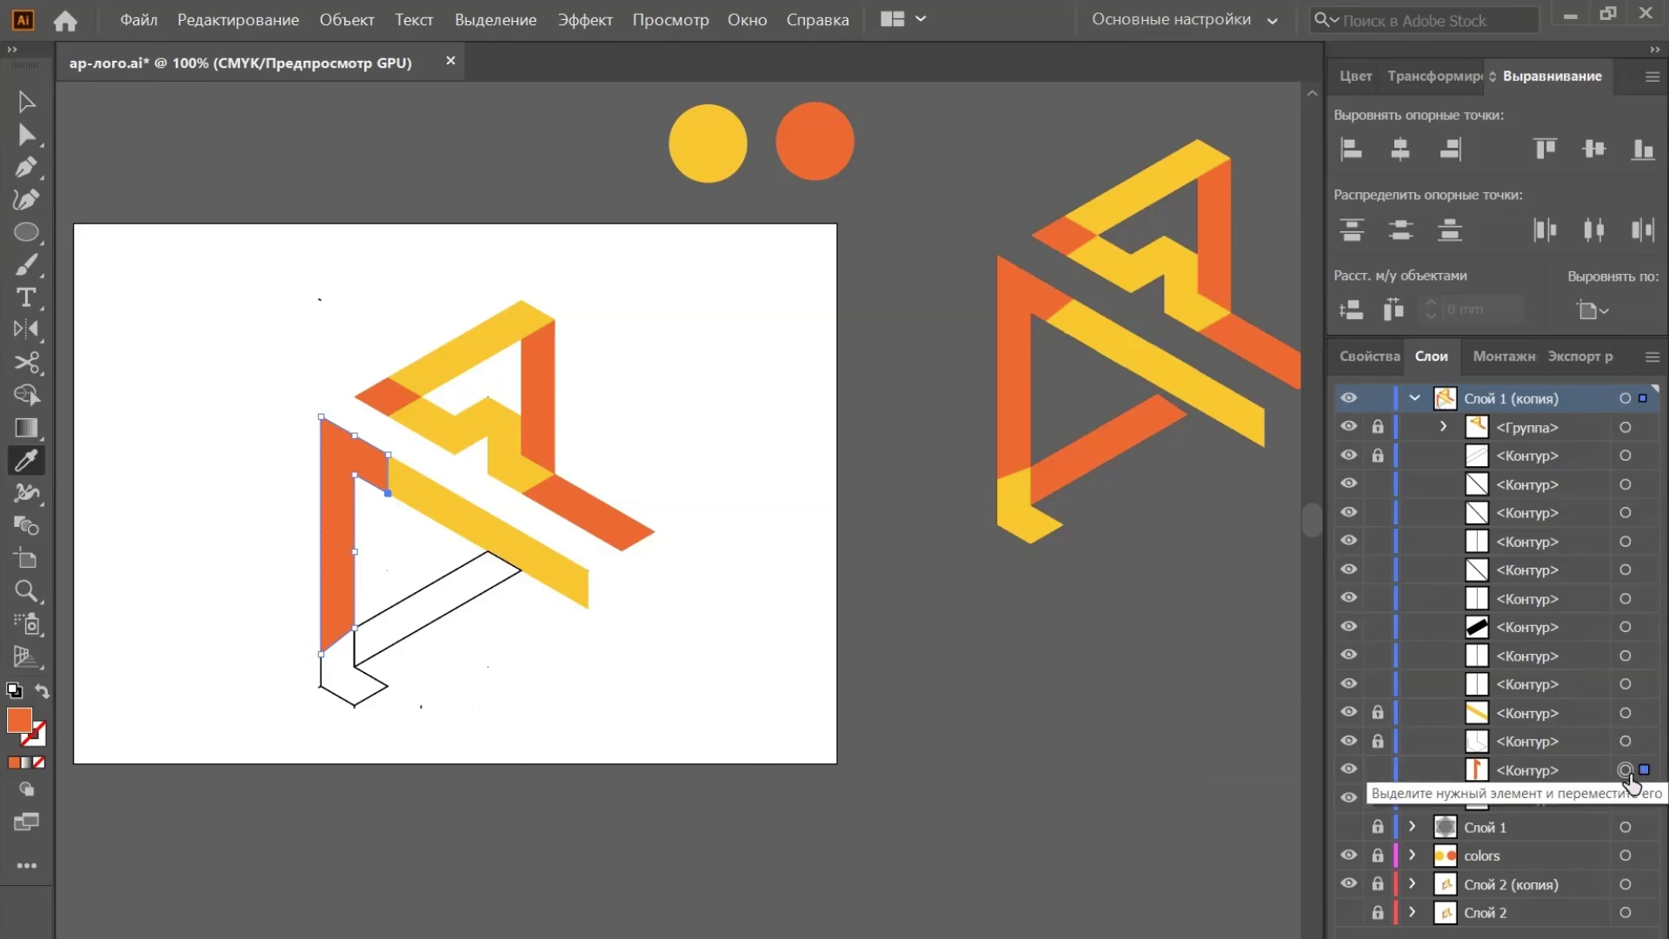
click(1378, 769)
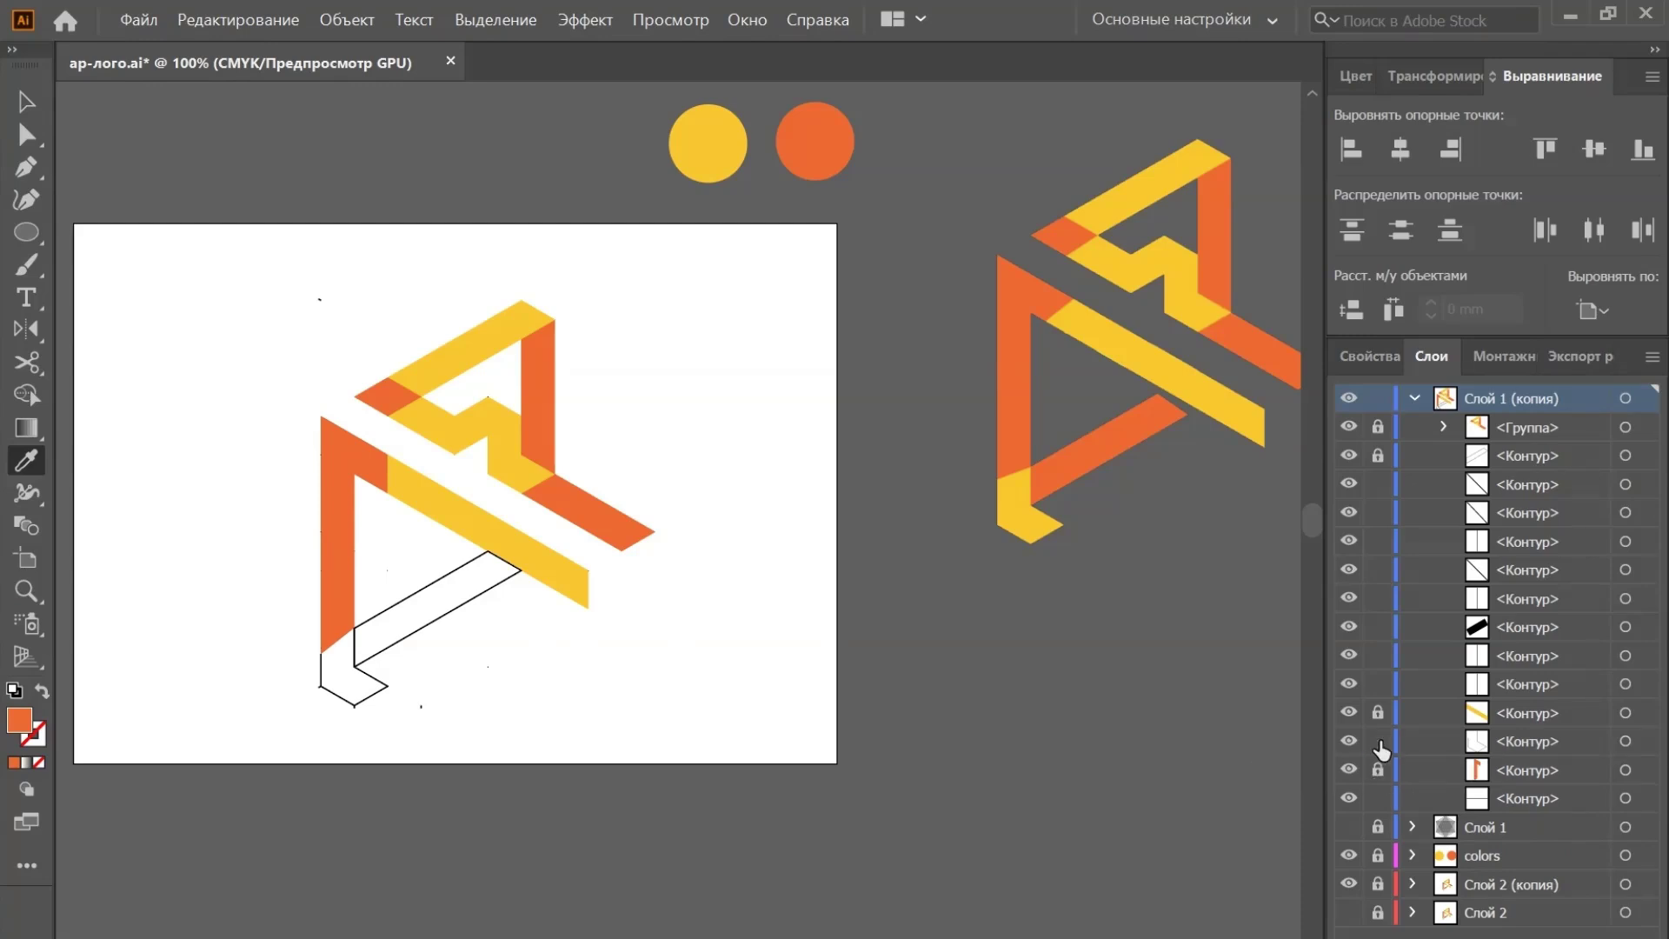
Select the small bottom-left corner path and close it with the Pen
key(a)
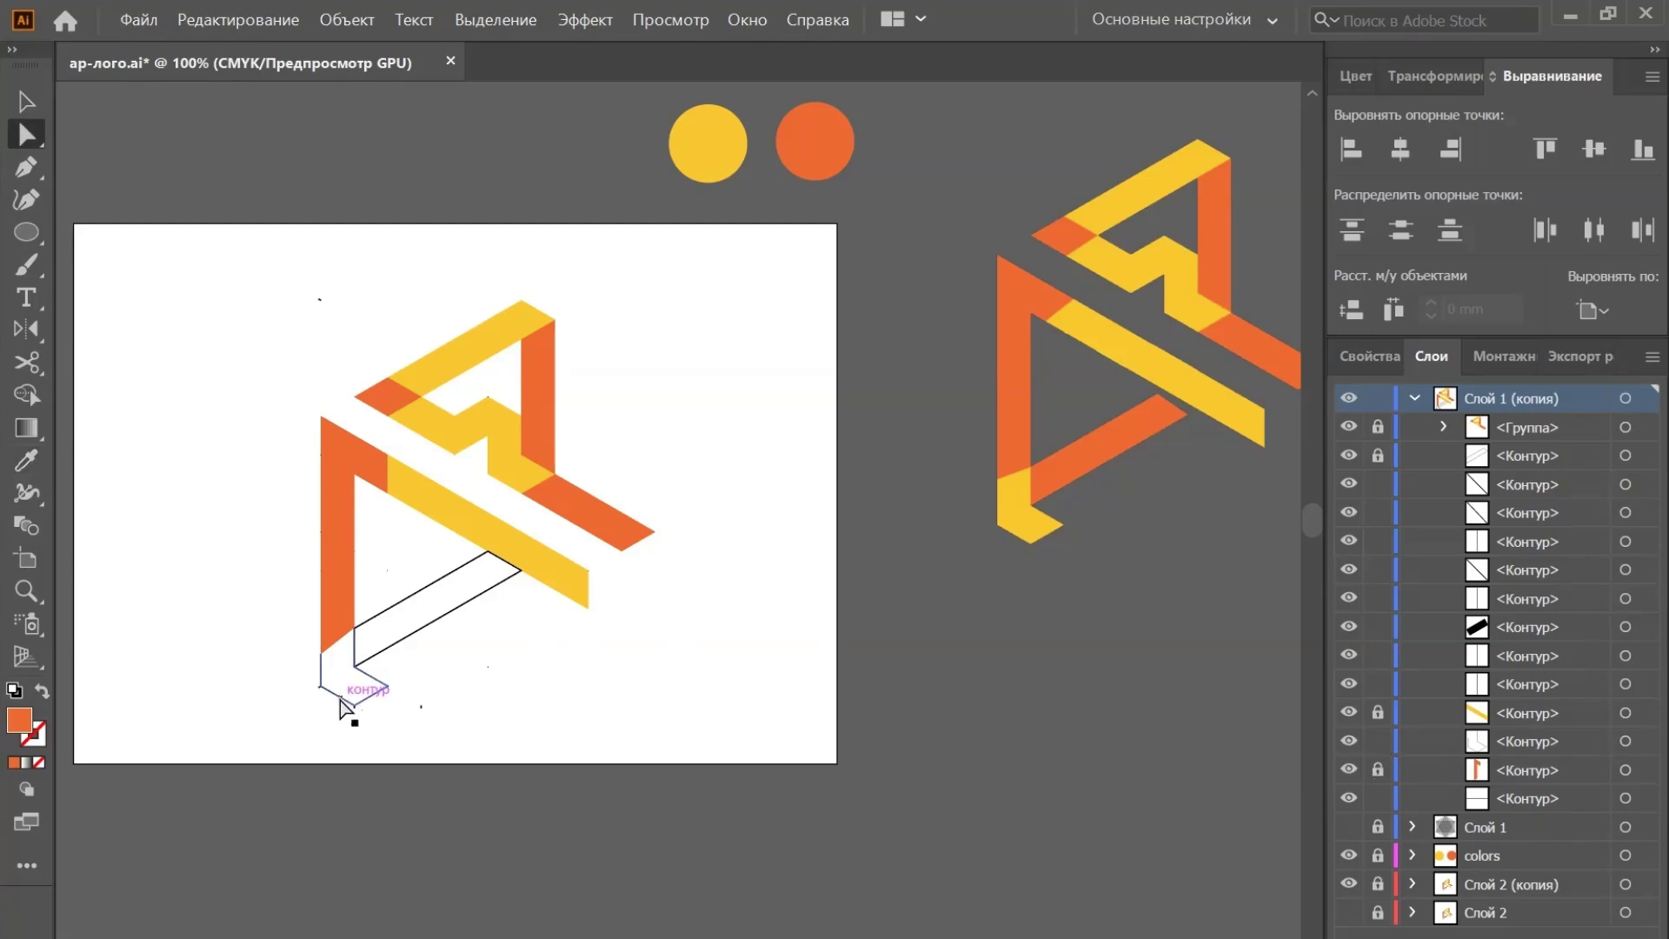
click(339, 700)
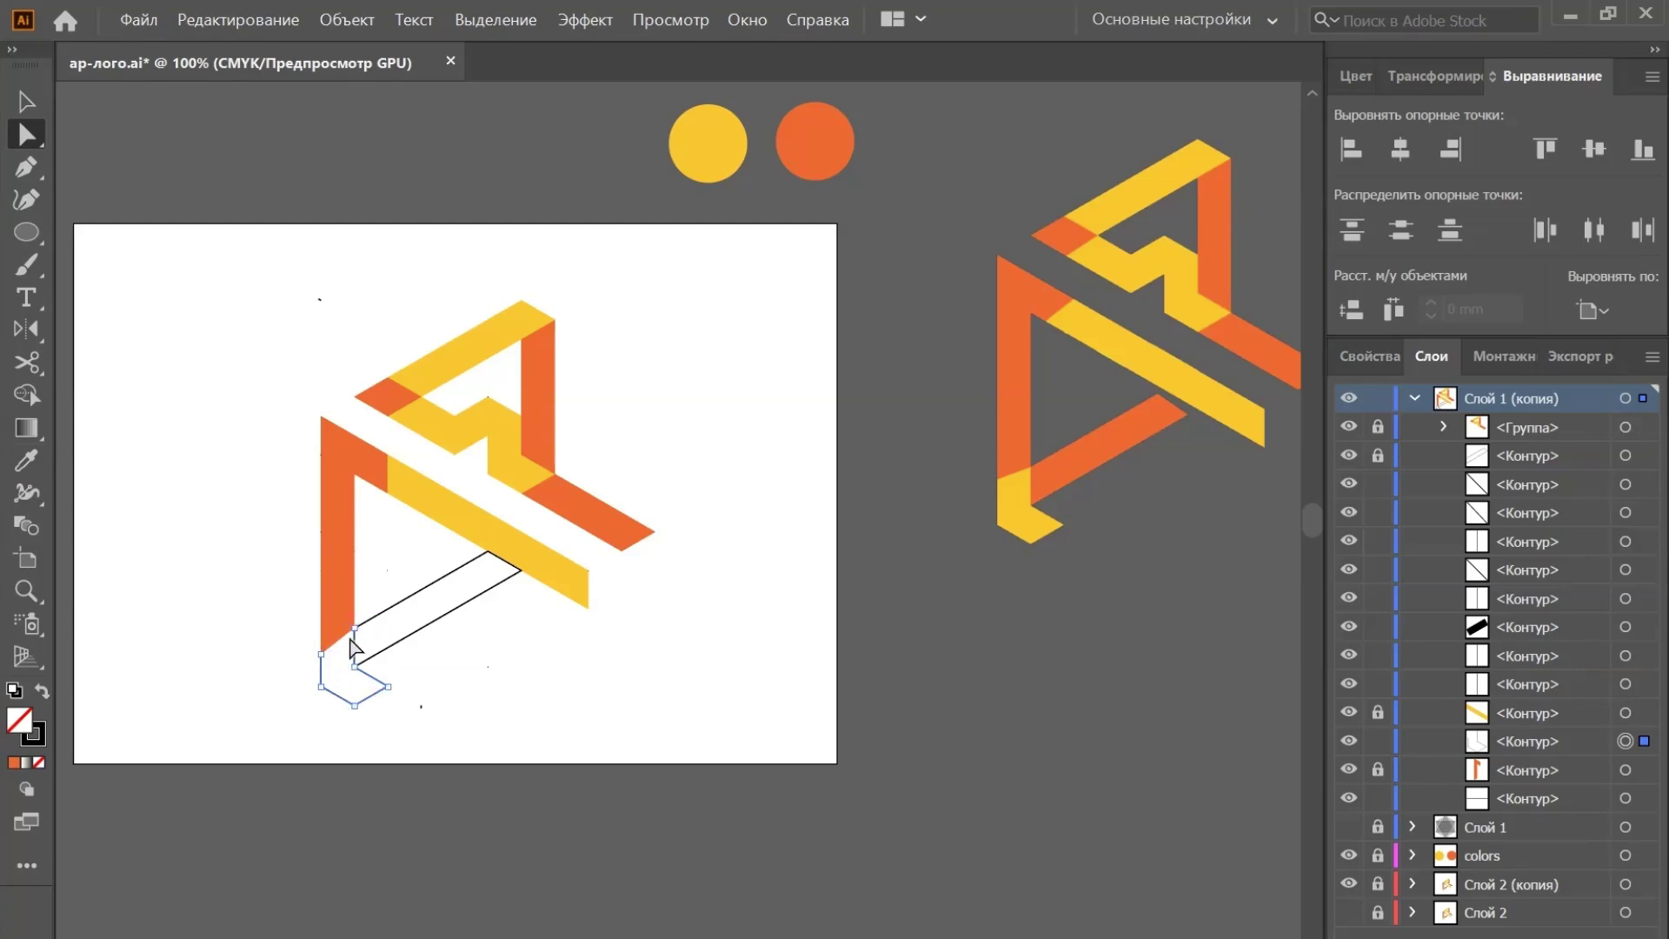
scroll(351, 640, up, 3)
scroll(351, 641, up, 1)
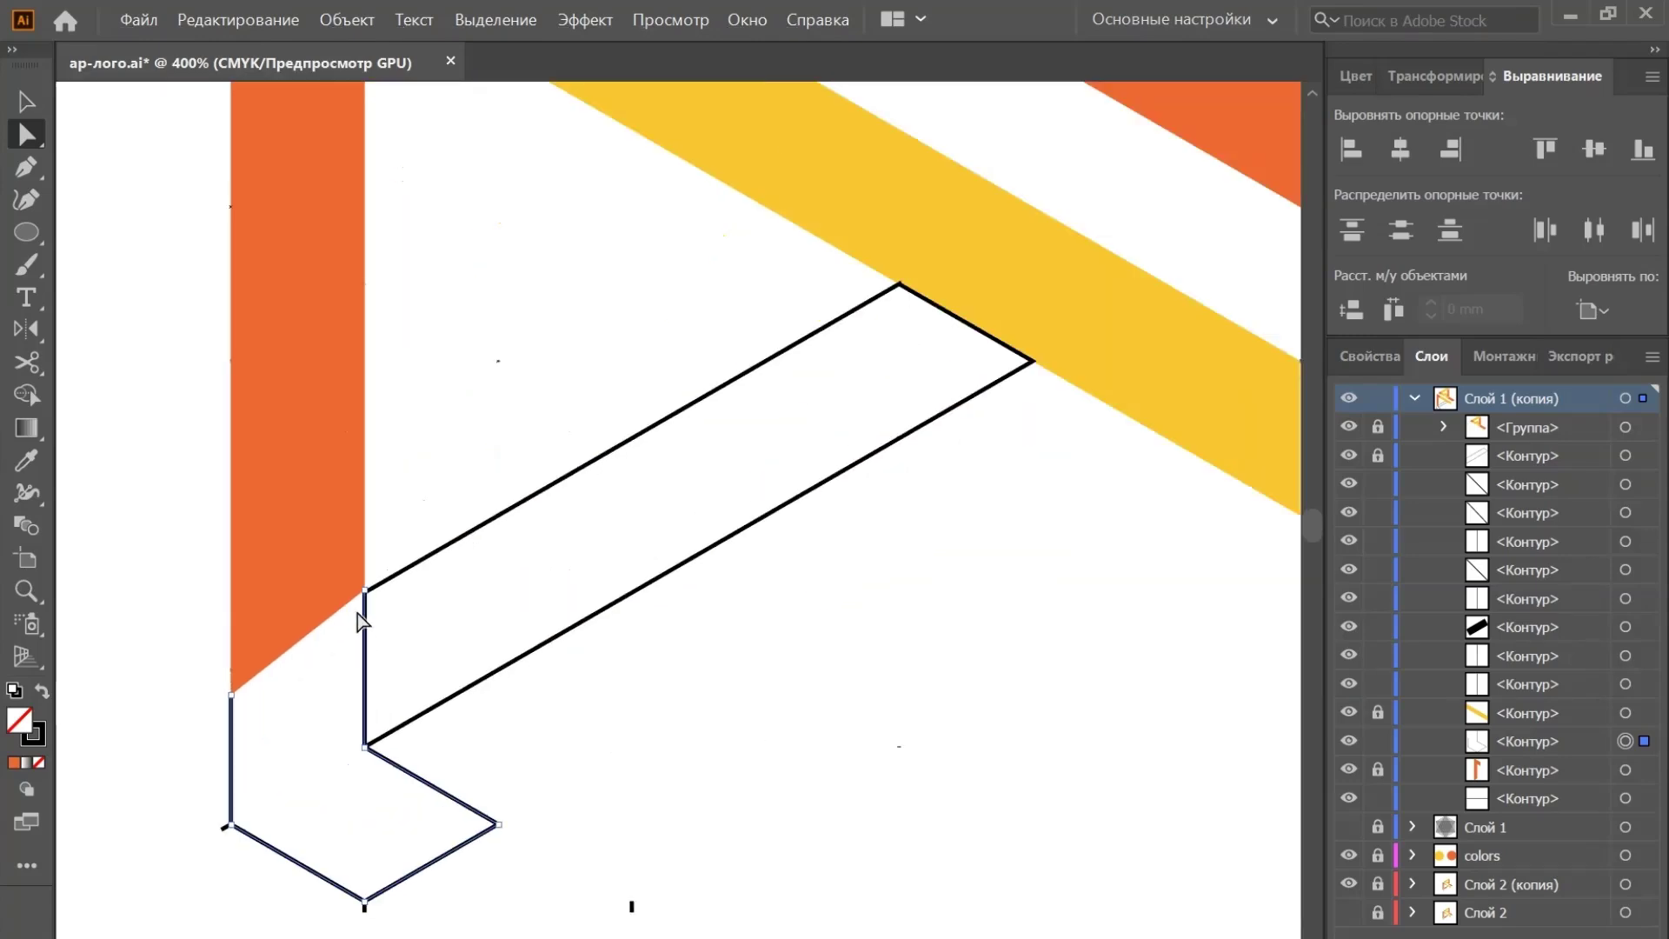
key(p)
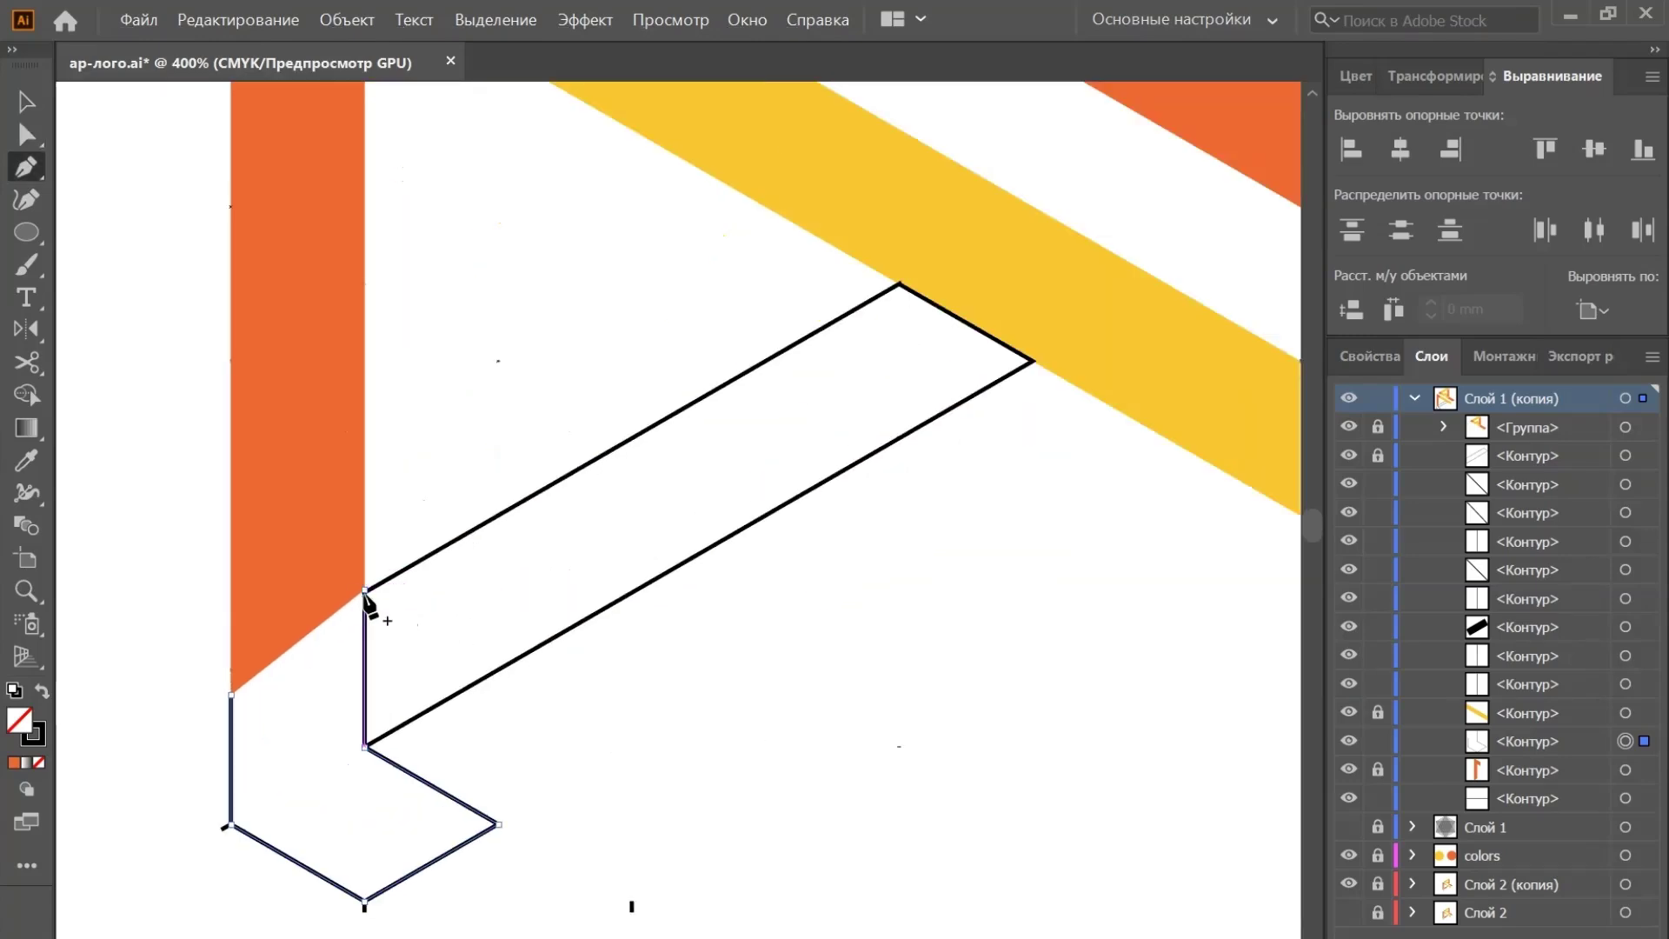
click(364, 589)
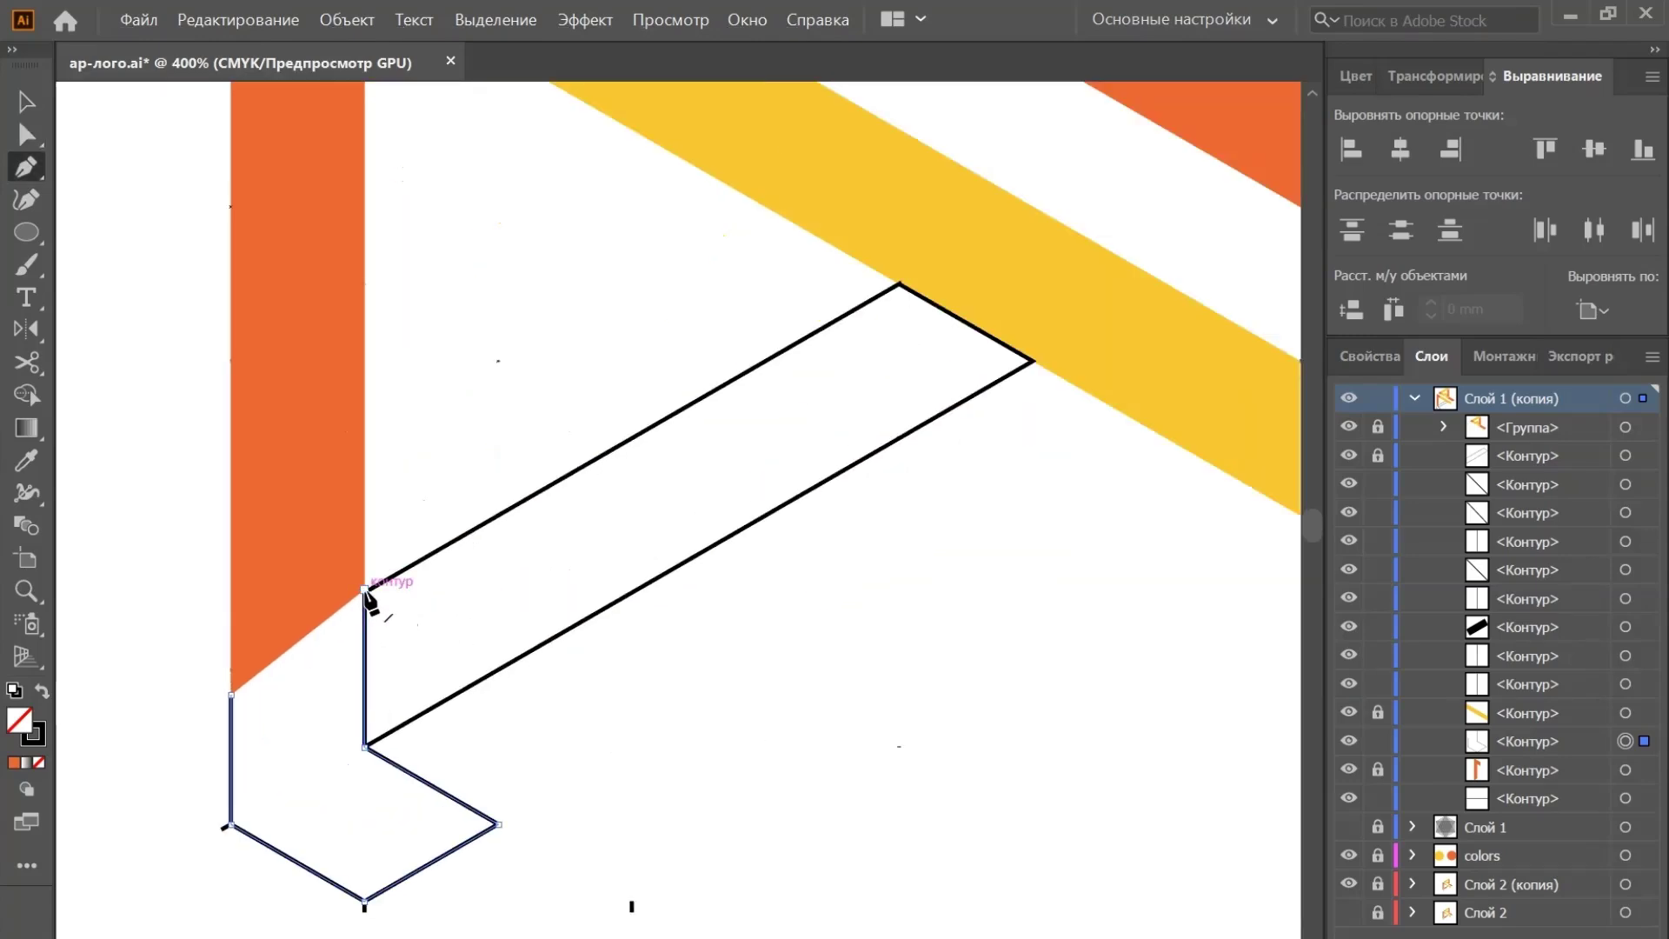
click(230, 693)
Fill the corner piece with the yellow circle's colour and lock it
key(i)
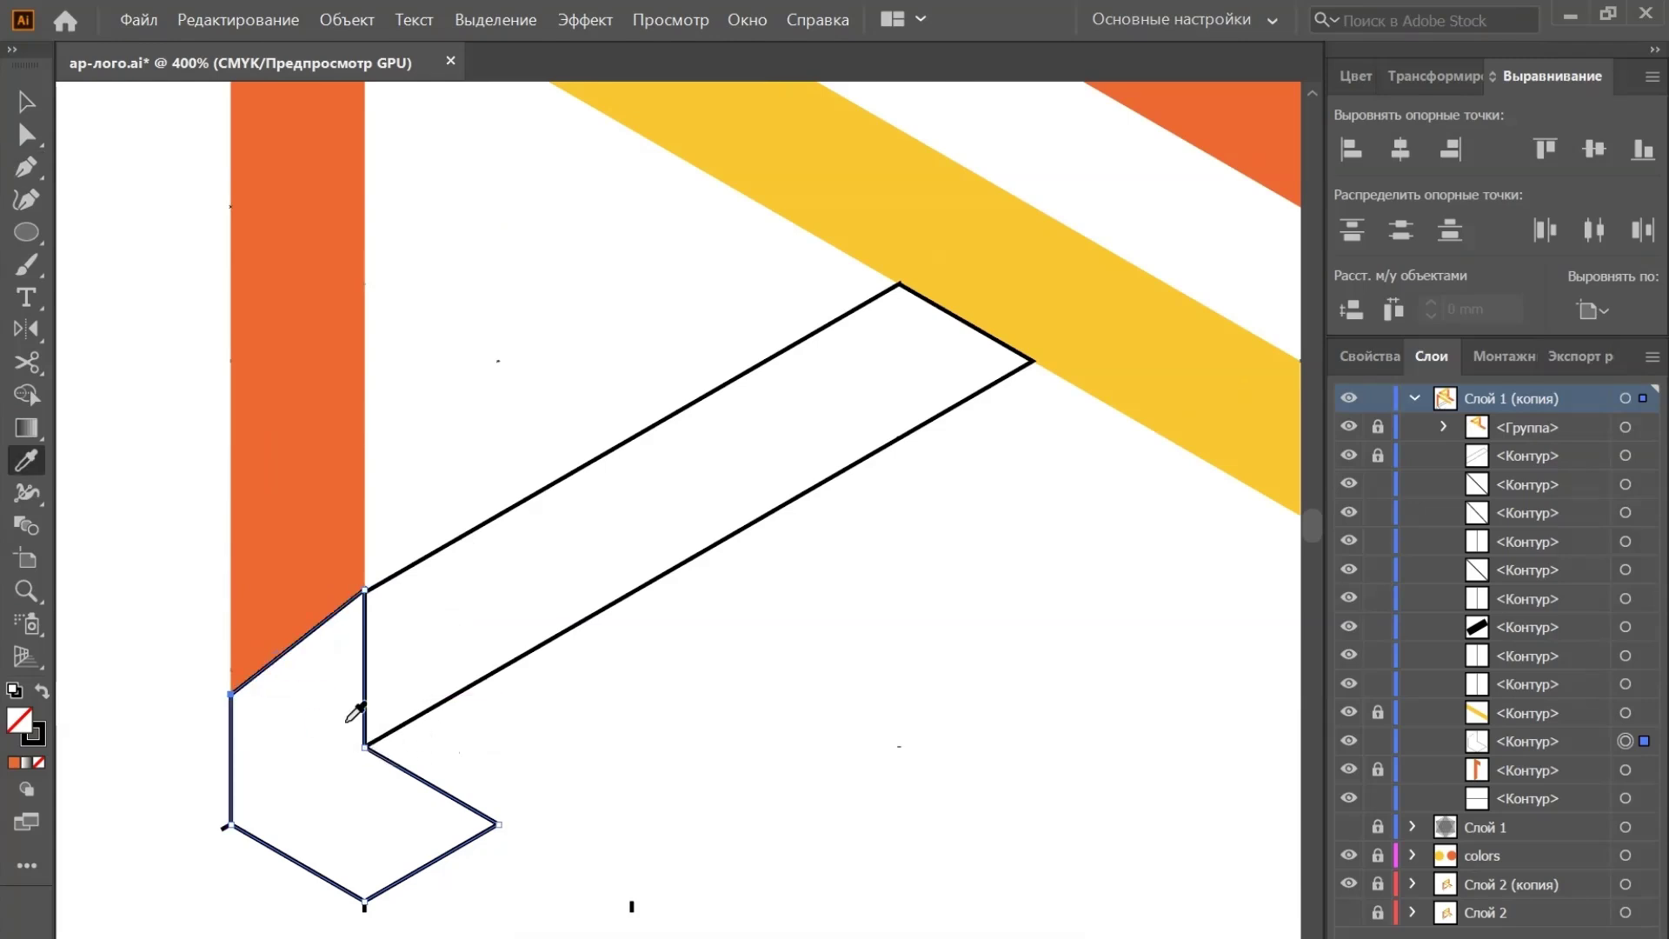
key(ctrl+minus)
key(ctrl+minus)
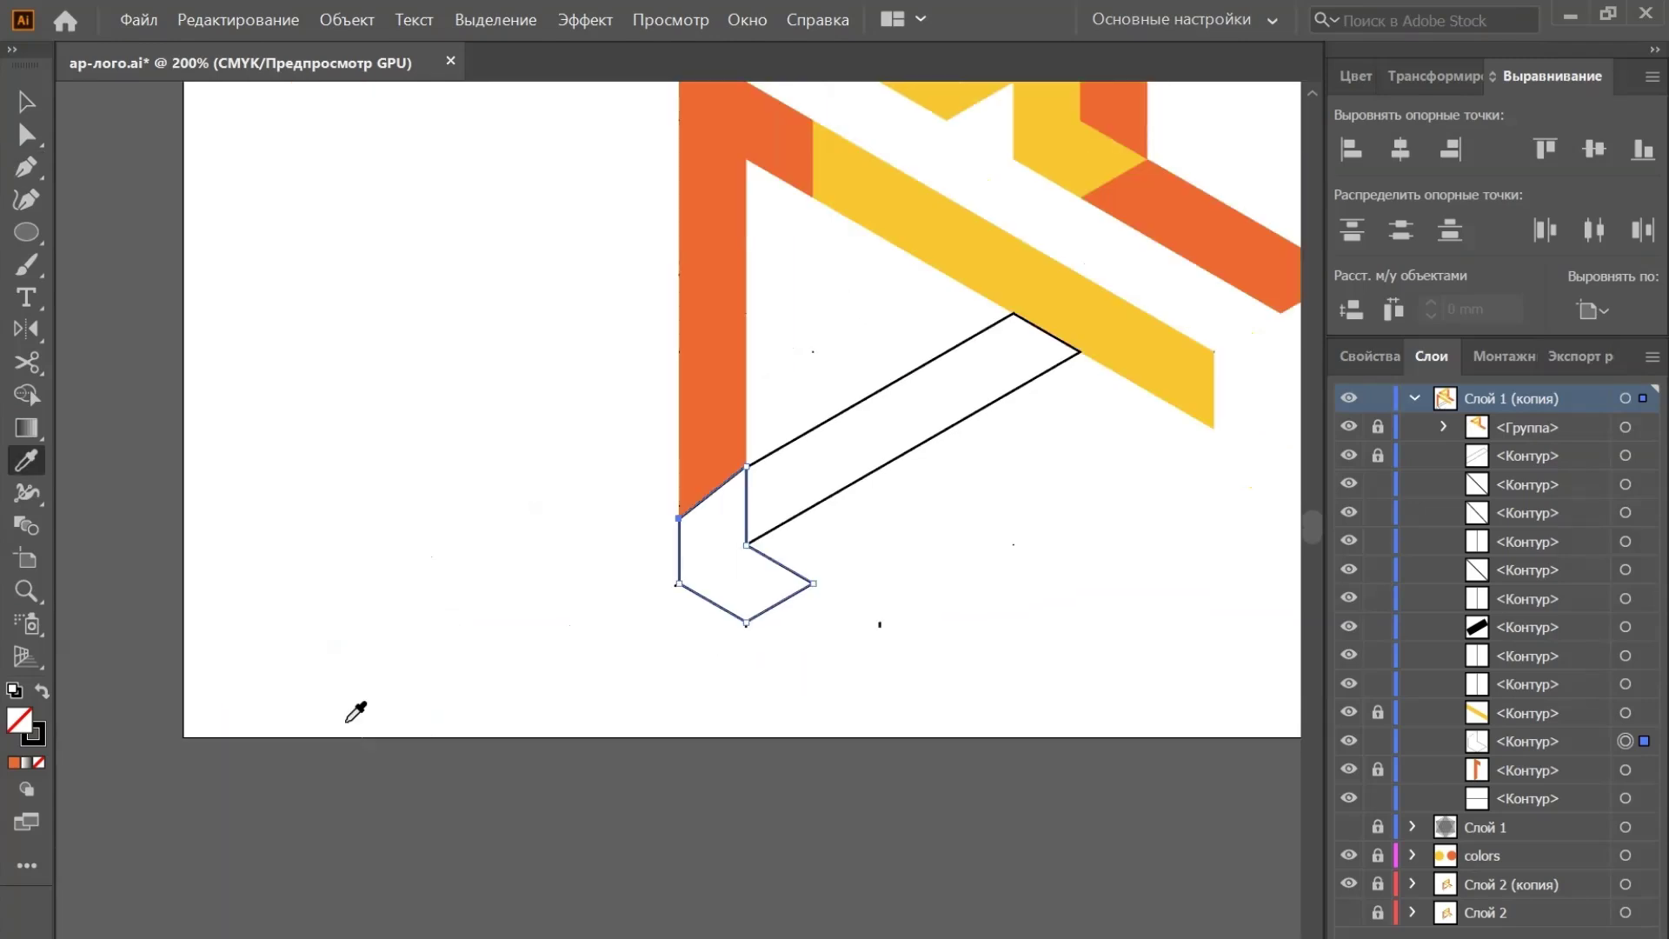
mouse_move(983, 362)
mouse_down()
mouse_move(747, 565)
mouse_move(773, 549)
mouse_up()
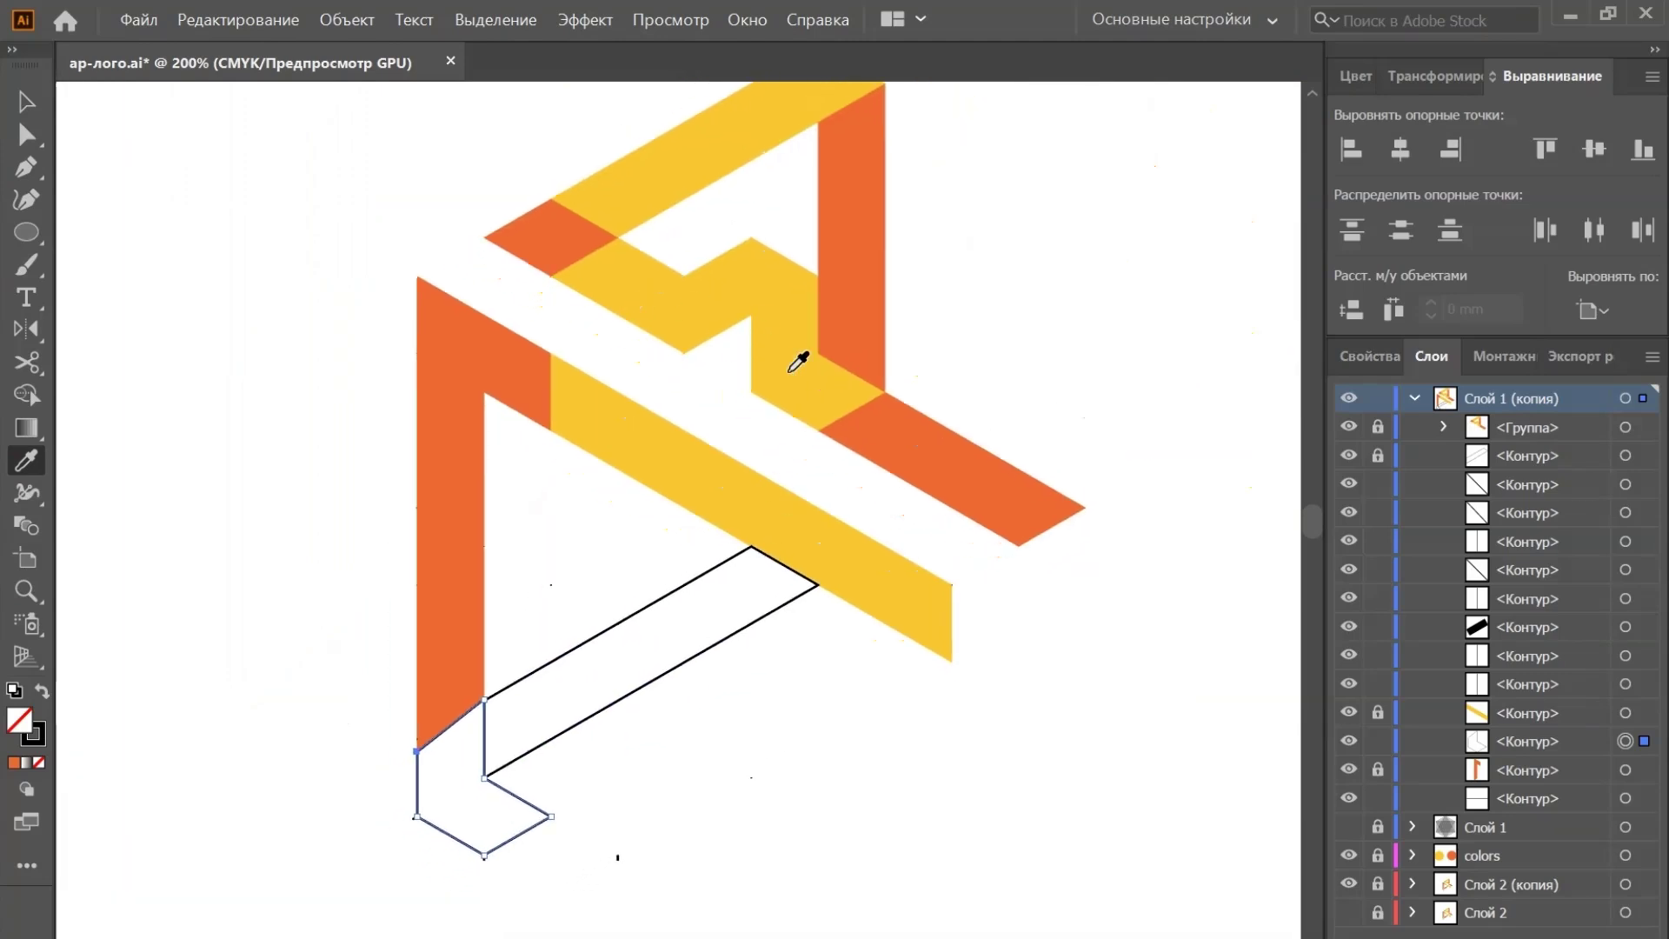
key(ctrl+minus)
drag(1100, 170, 770, 424)
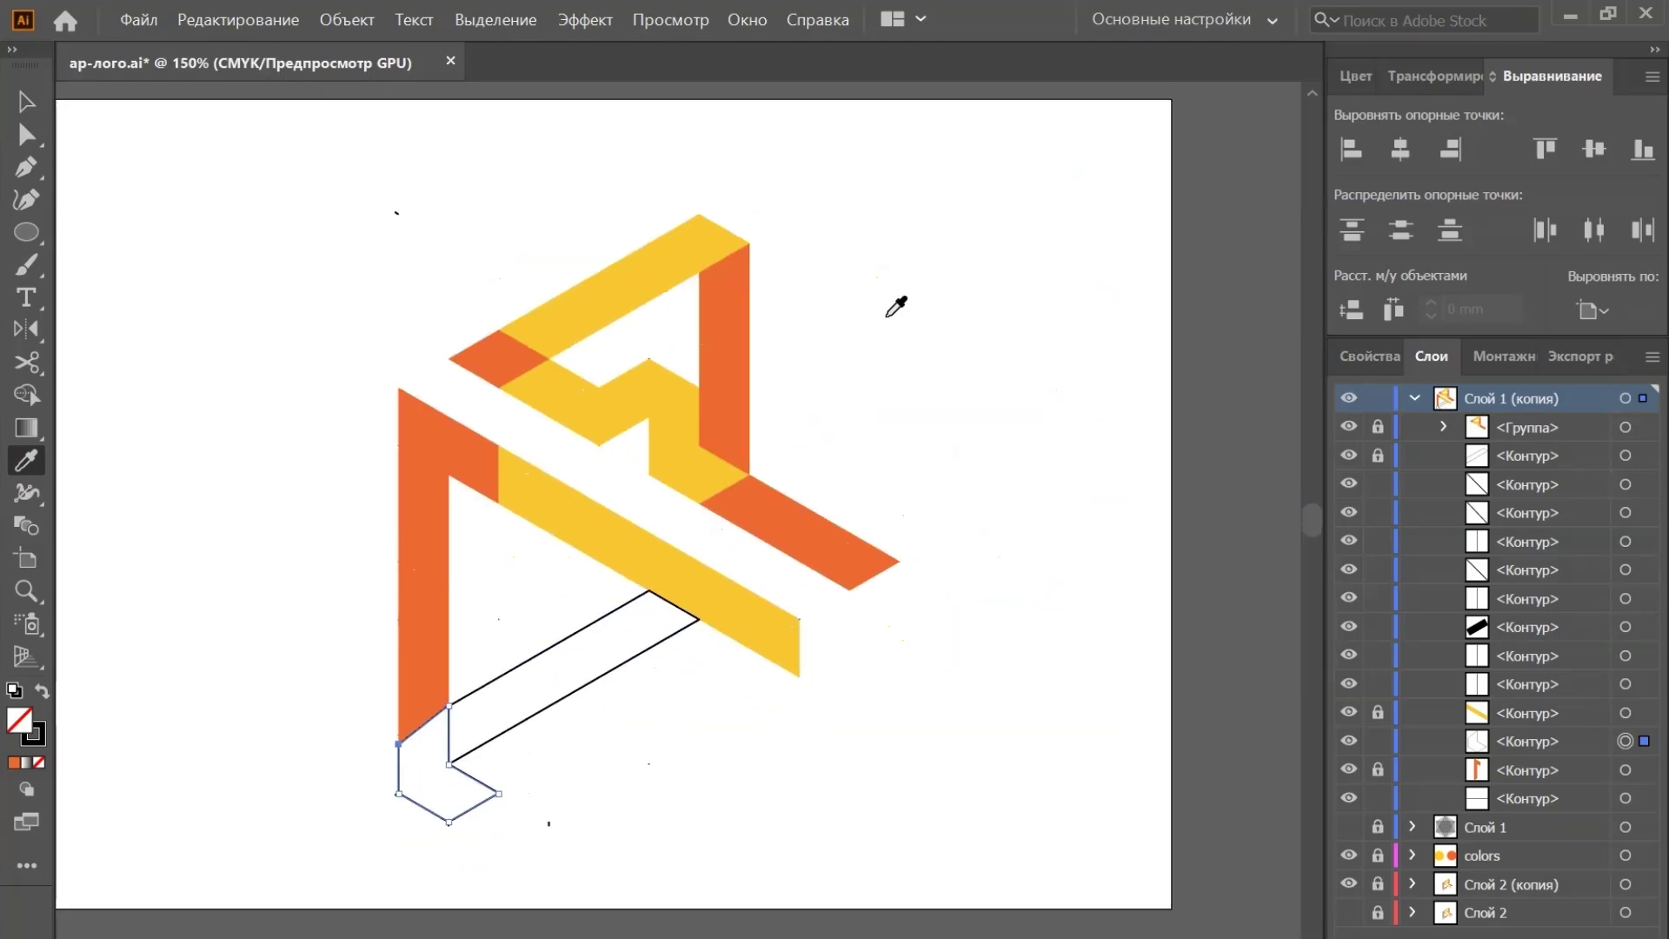
key(ctrl+minus)
drag(895, 306, 744, 485)
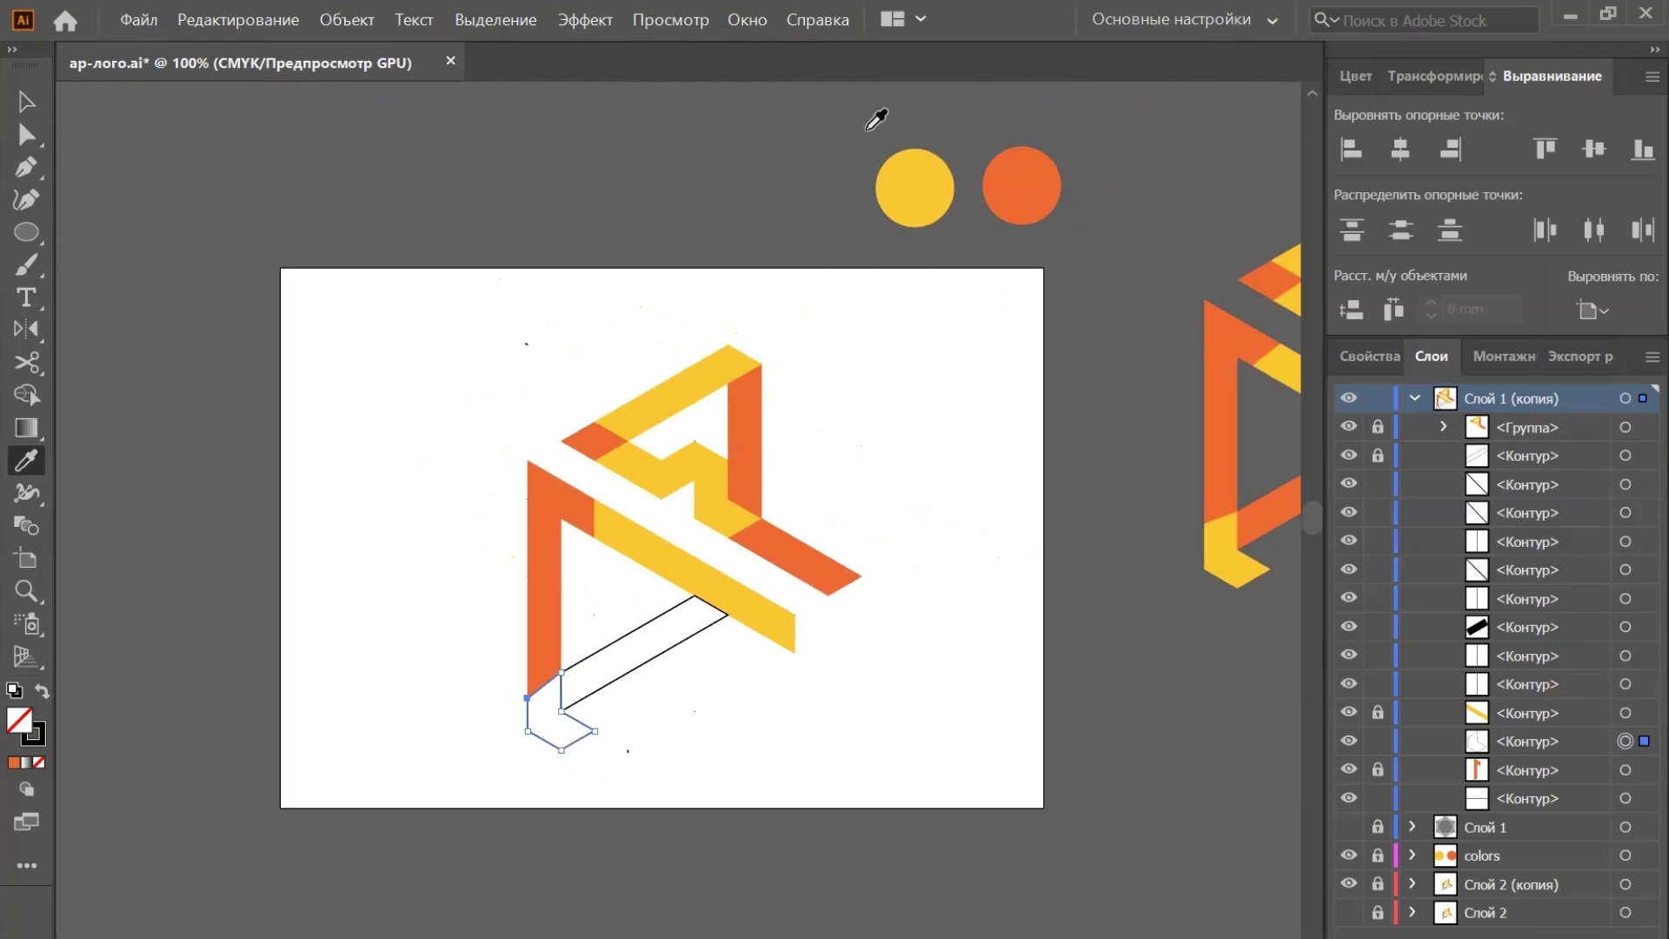
click(909, 204)
drag(643, 708, 600, 628)
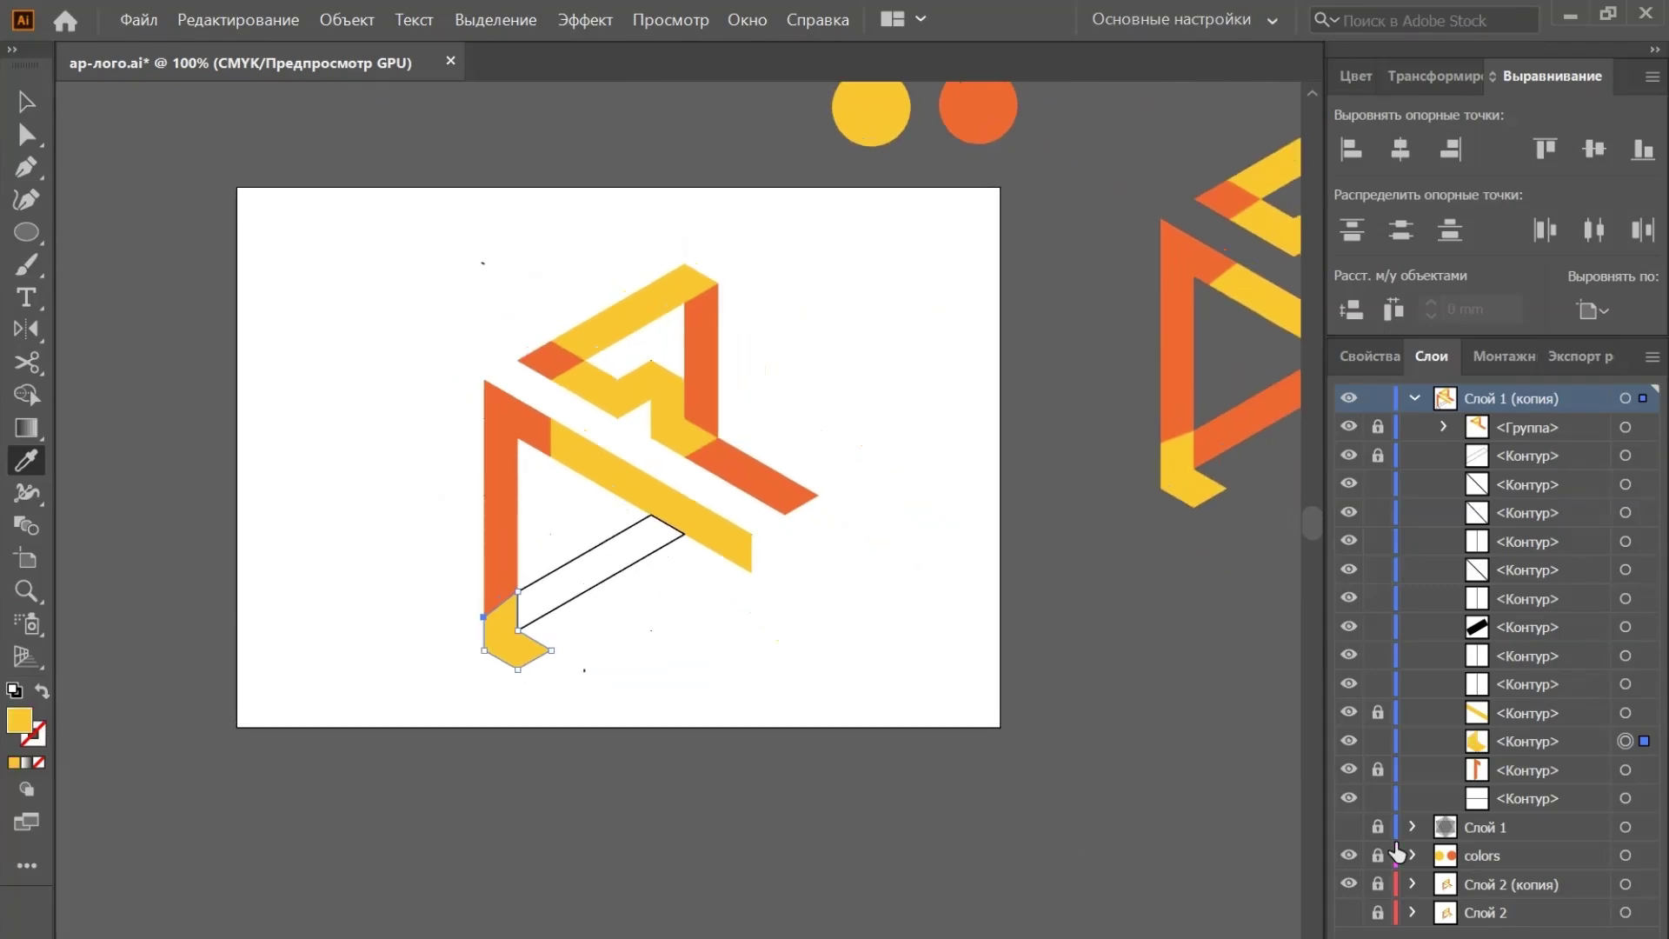
click(1383, 740)
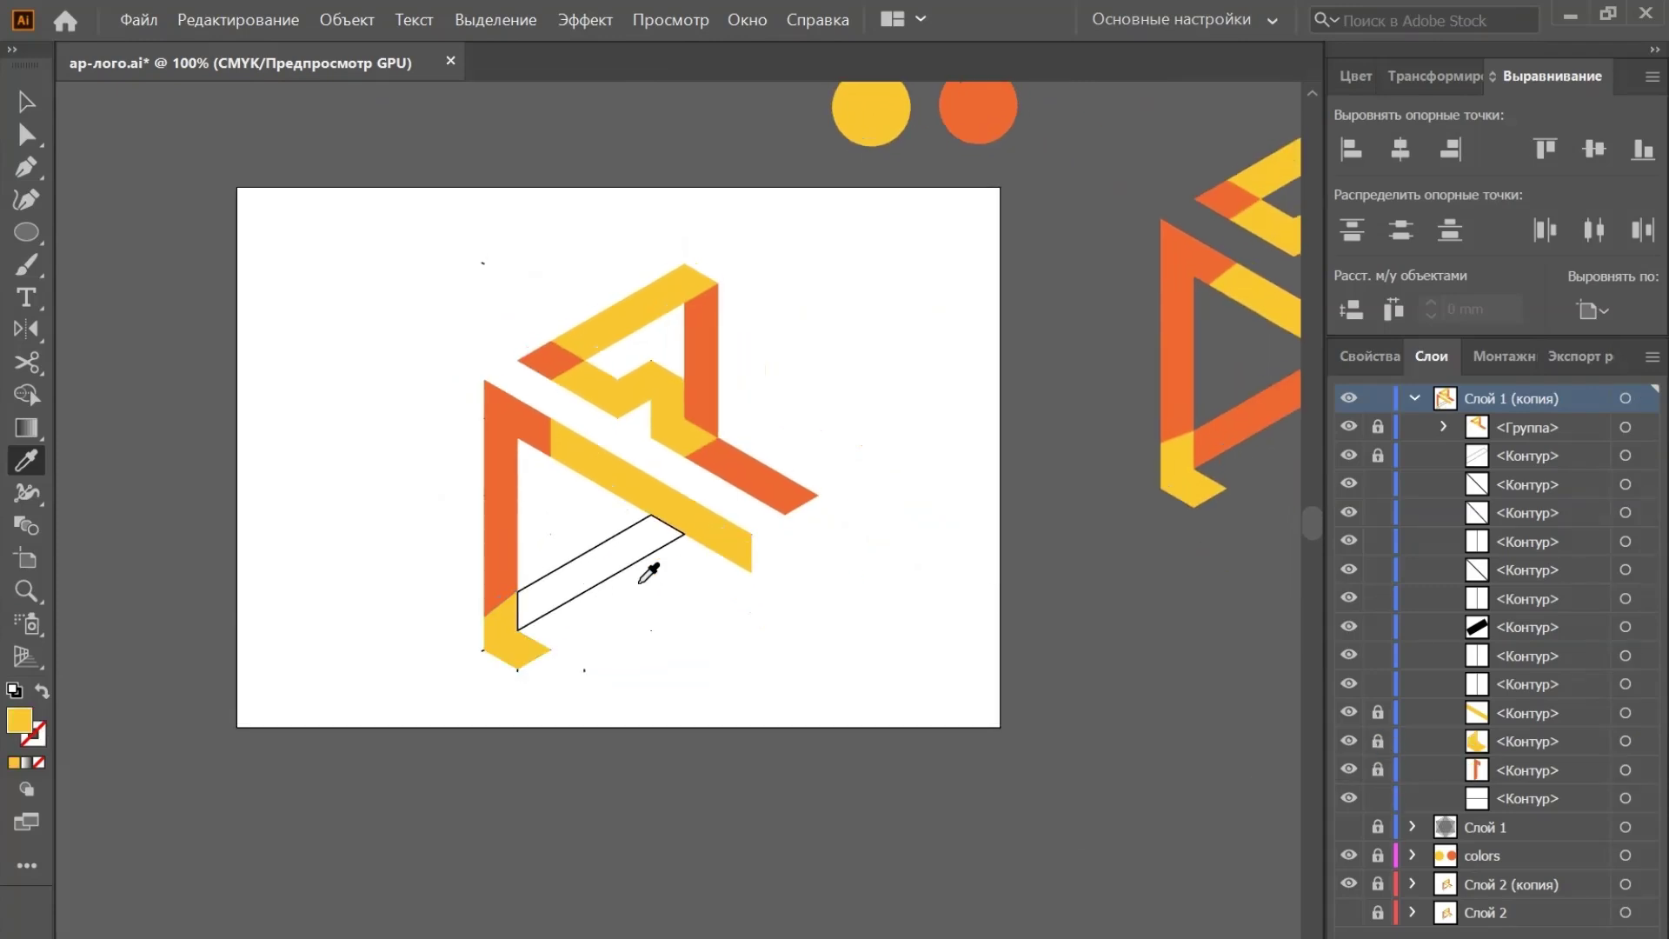
Unlock the lower diagonal parallelogram and fill it with the orange circle's colour
key(a)
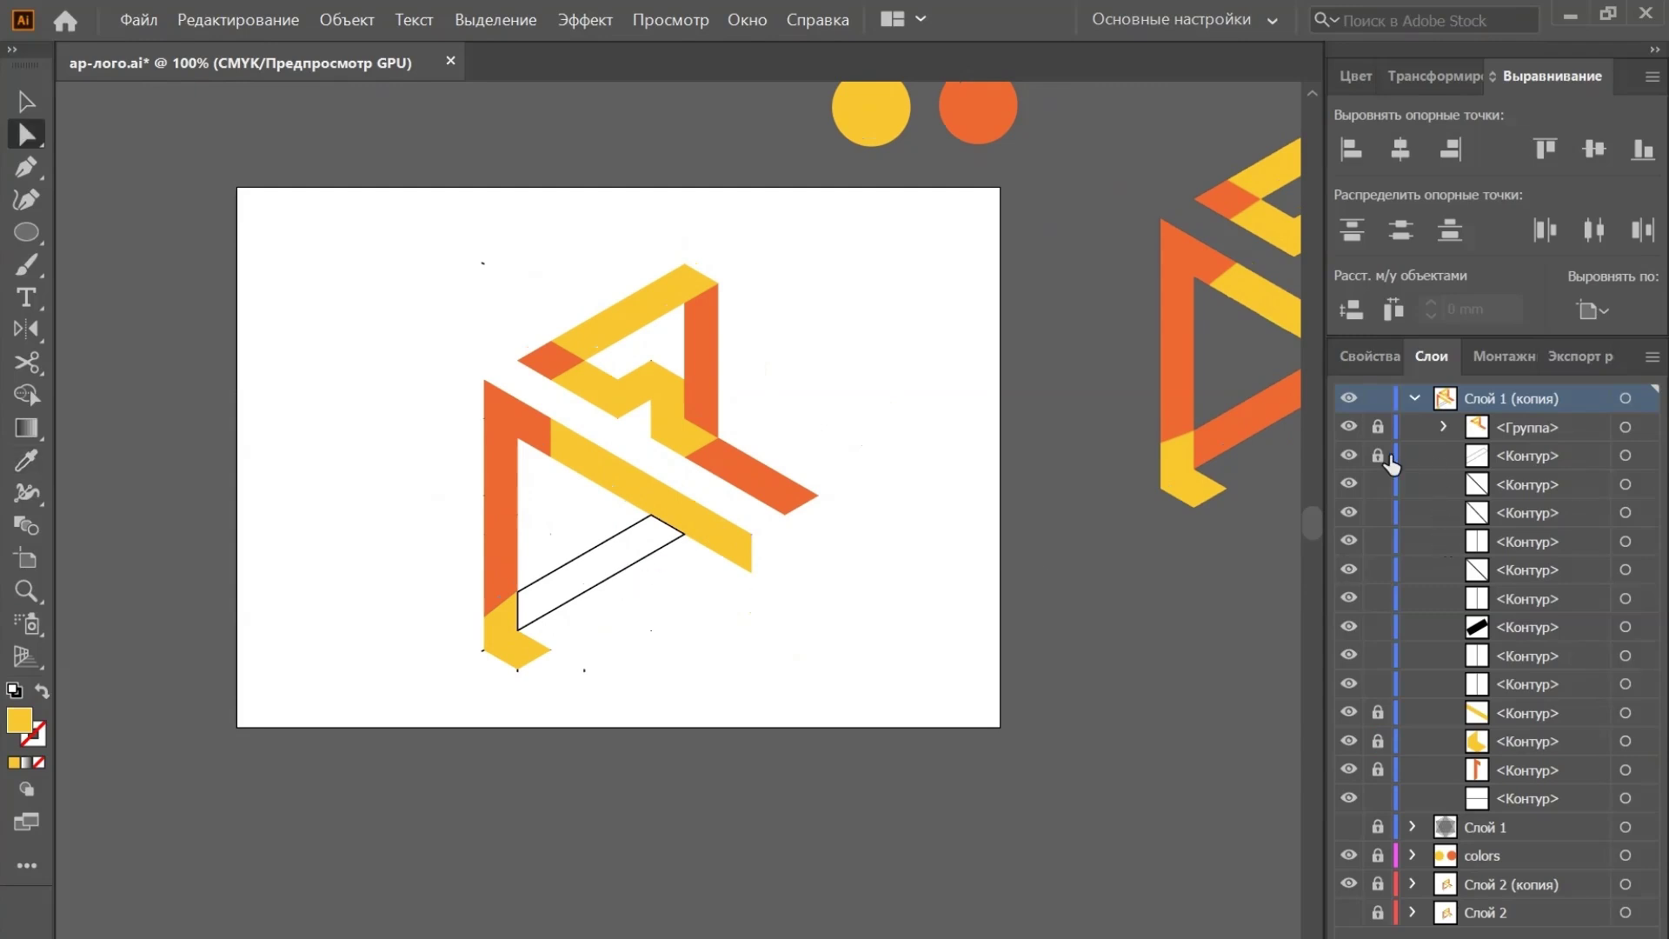
click(1377, 455)
click(635, 563)
drag(888, 581, 684, 606)
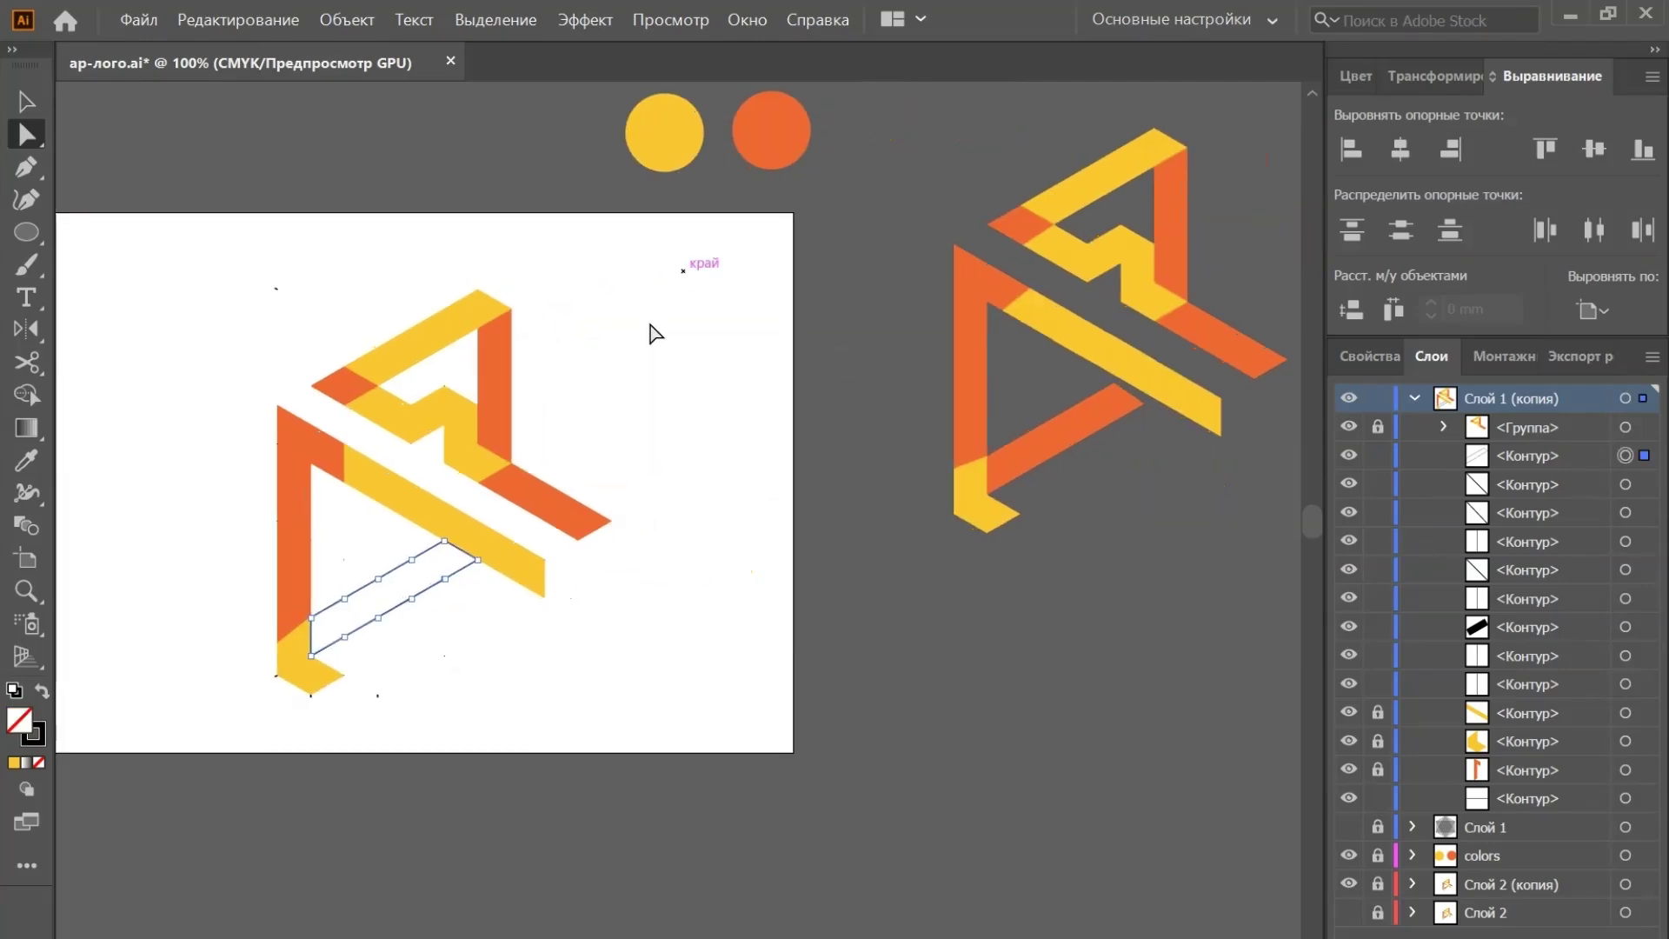
key(i)
click(778, 115)
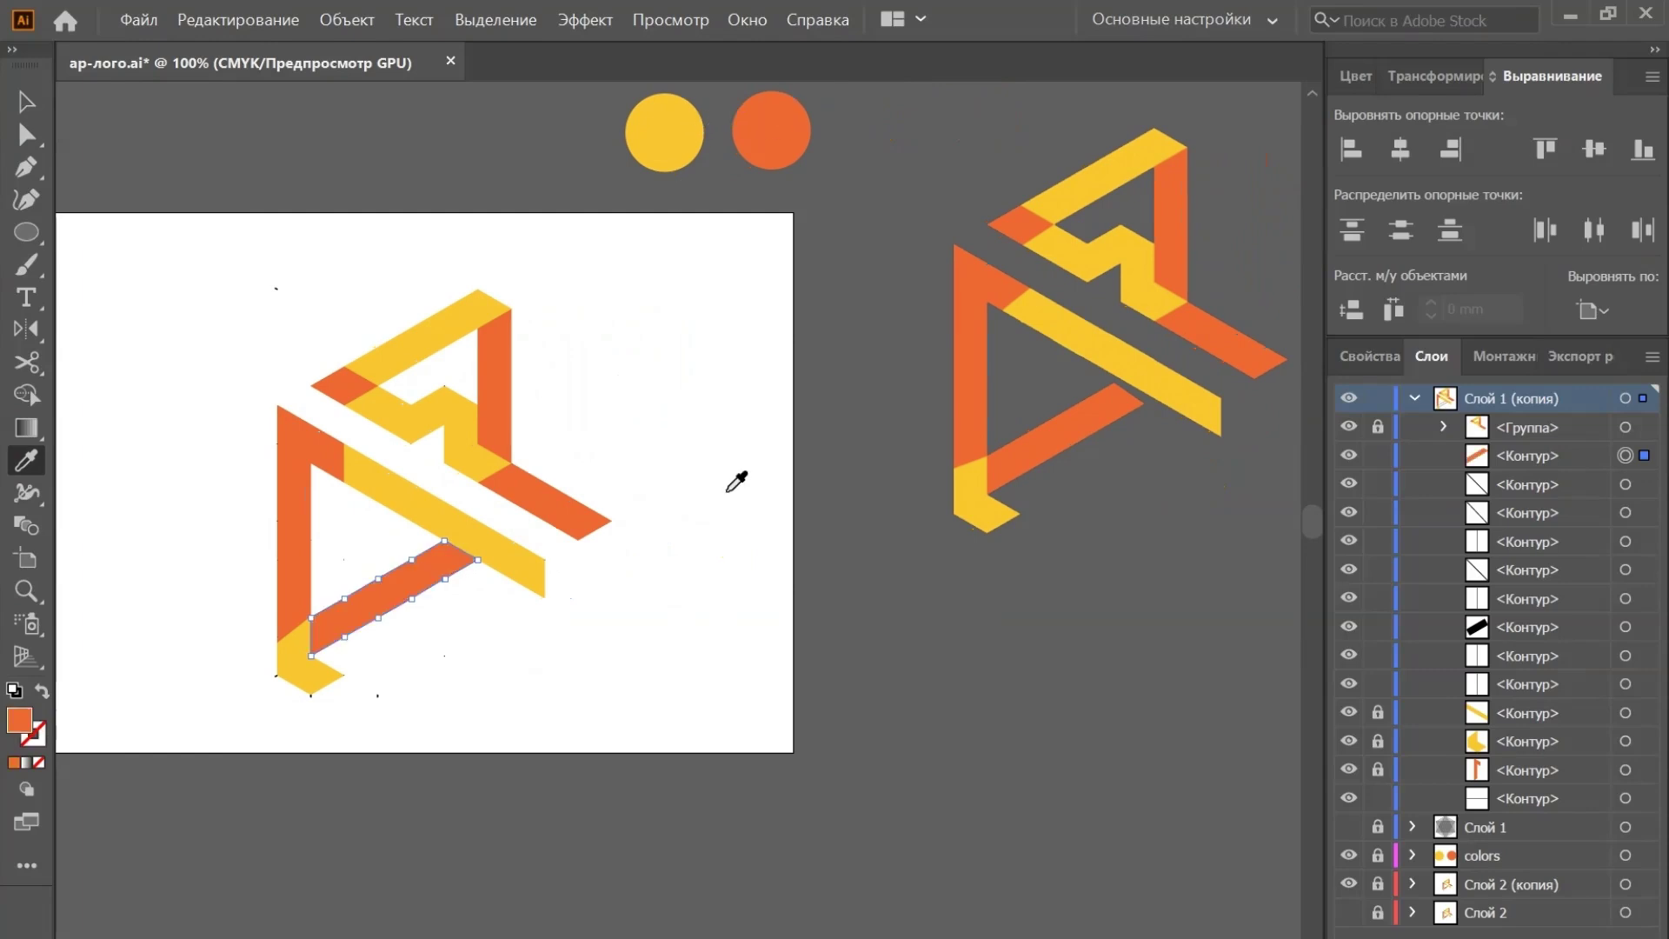
Deselect the parallelogram and unlock the group of logo faces
key(v)
click(669, 595)
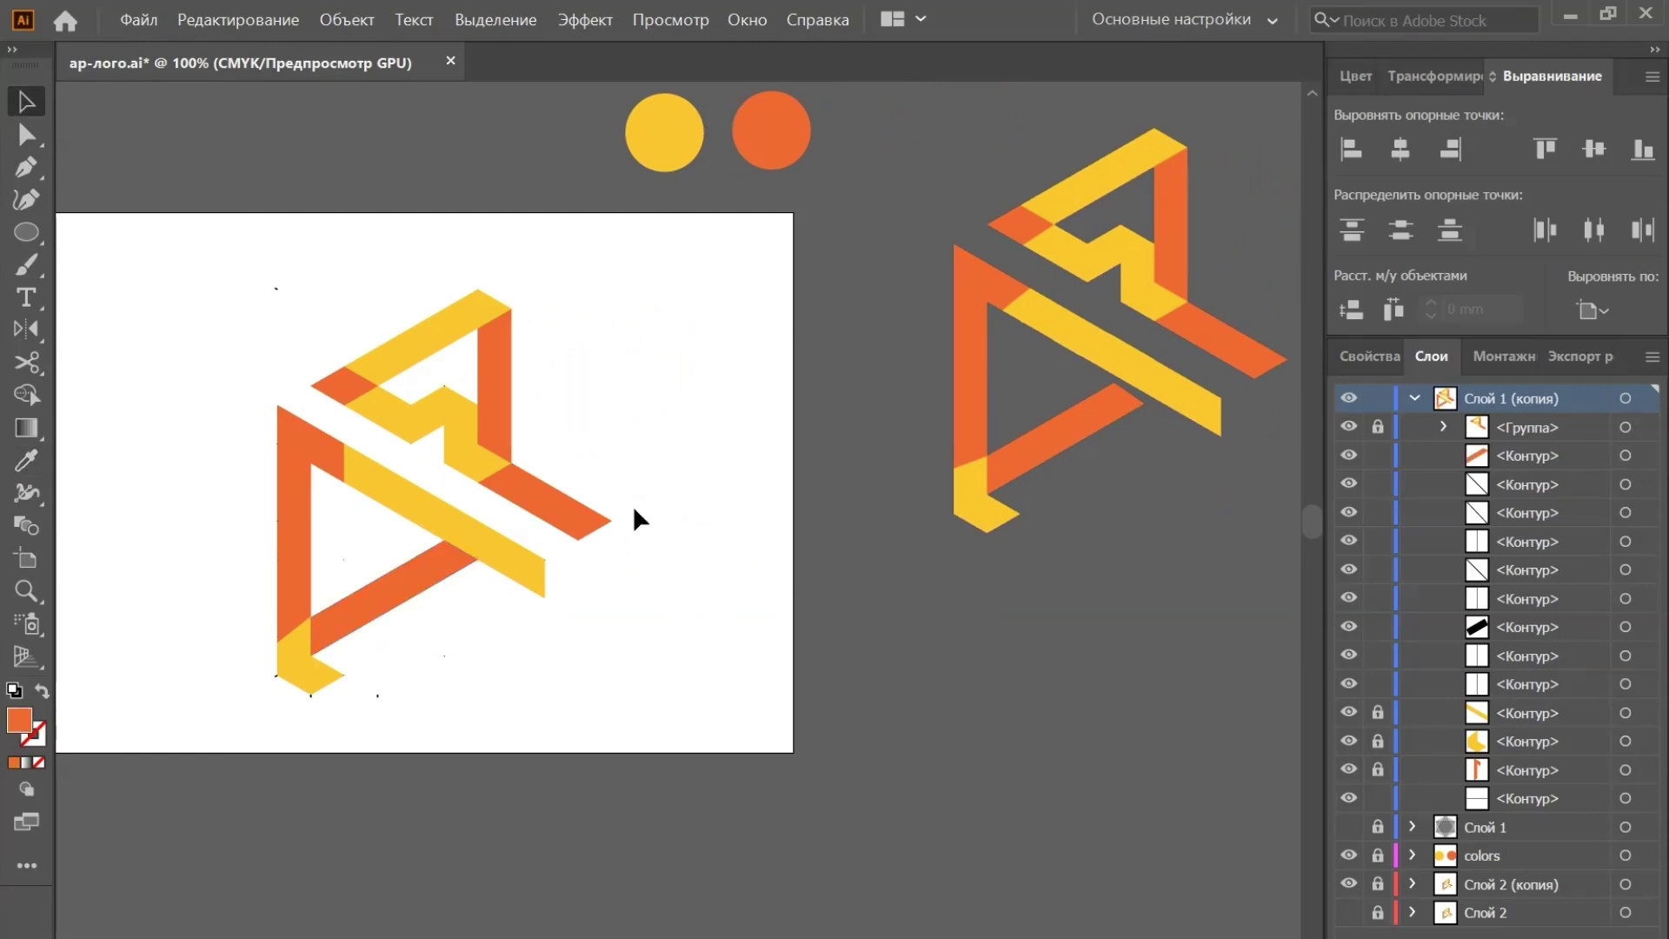
drag(662, 500, 750, 502)
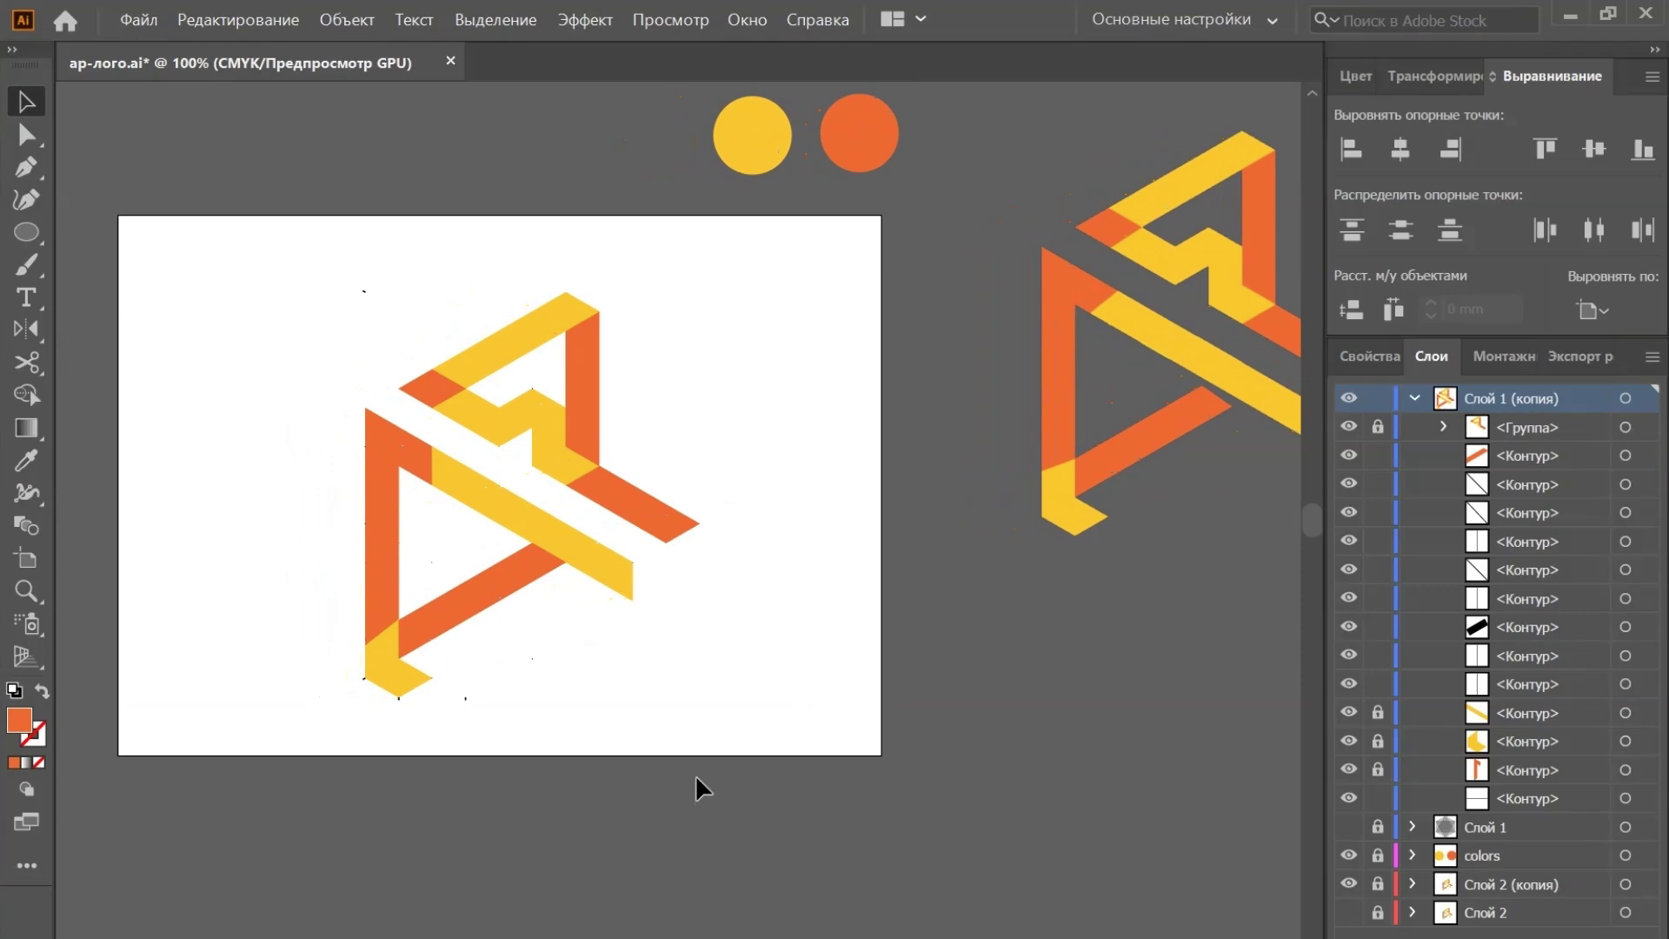
click(1377, 427)
Select both orange stripes, the yellow diagonal and the bottom yellow piece, and group them
click(511, 477)
click(712, 675)
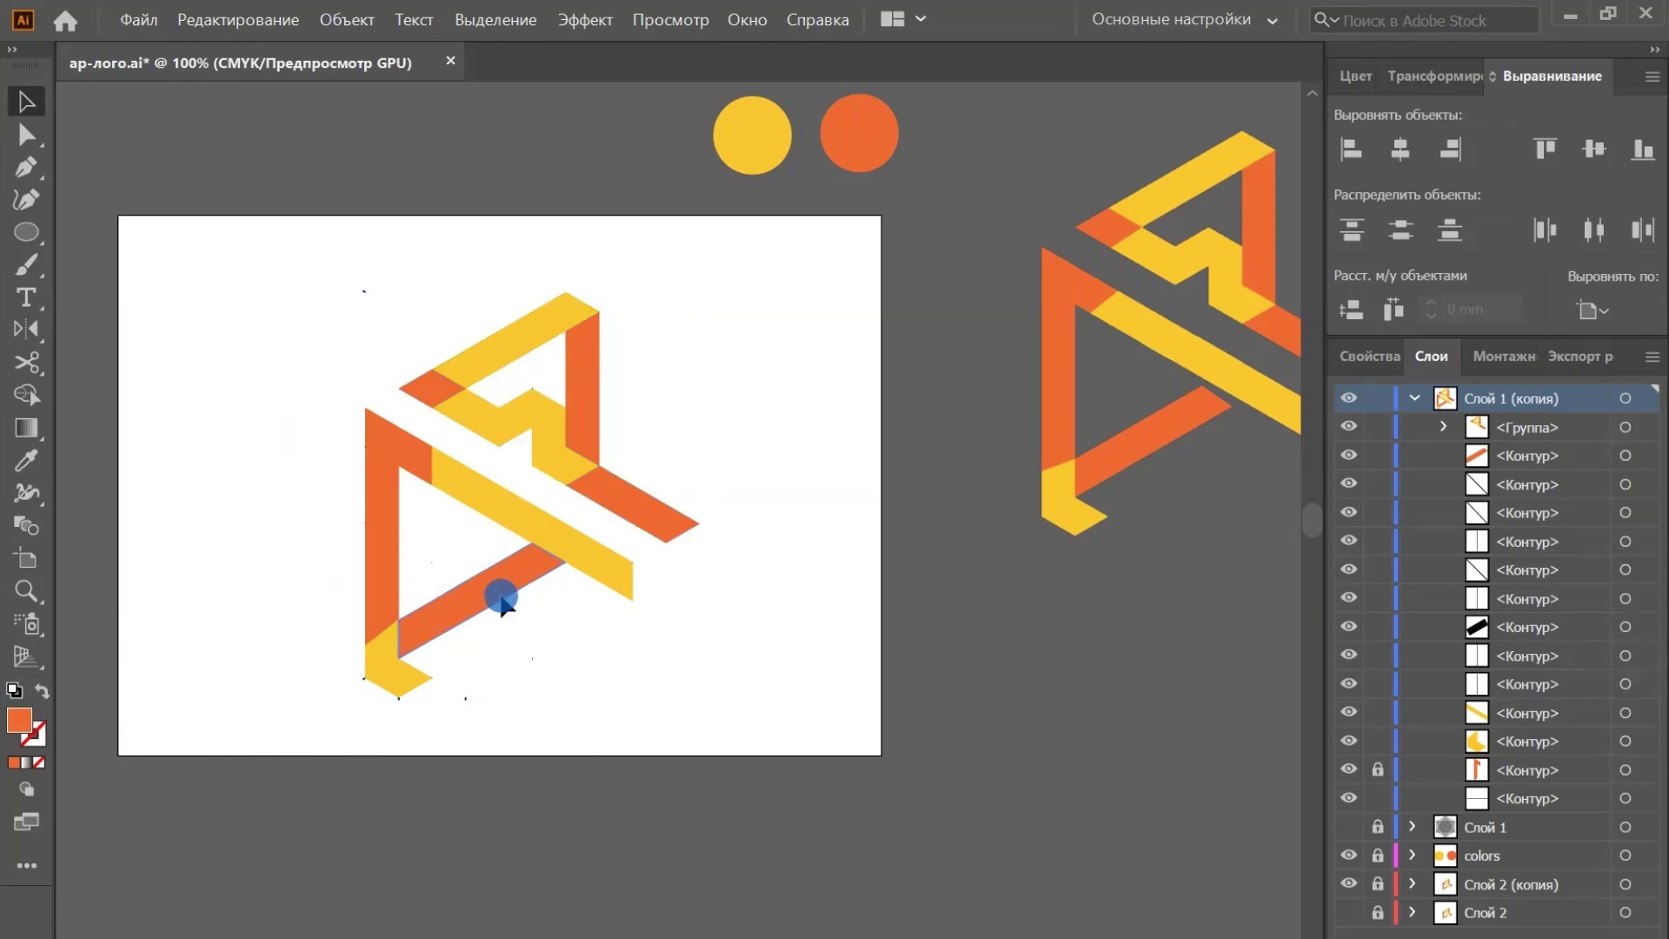
click(498, 598)
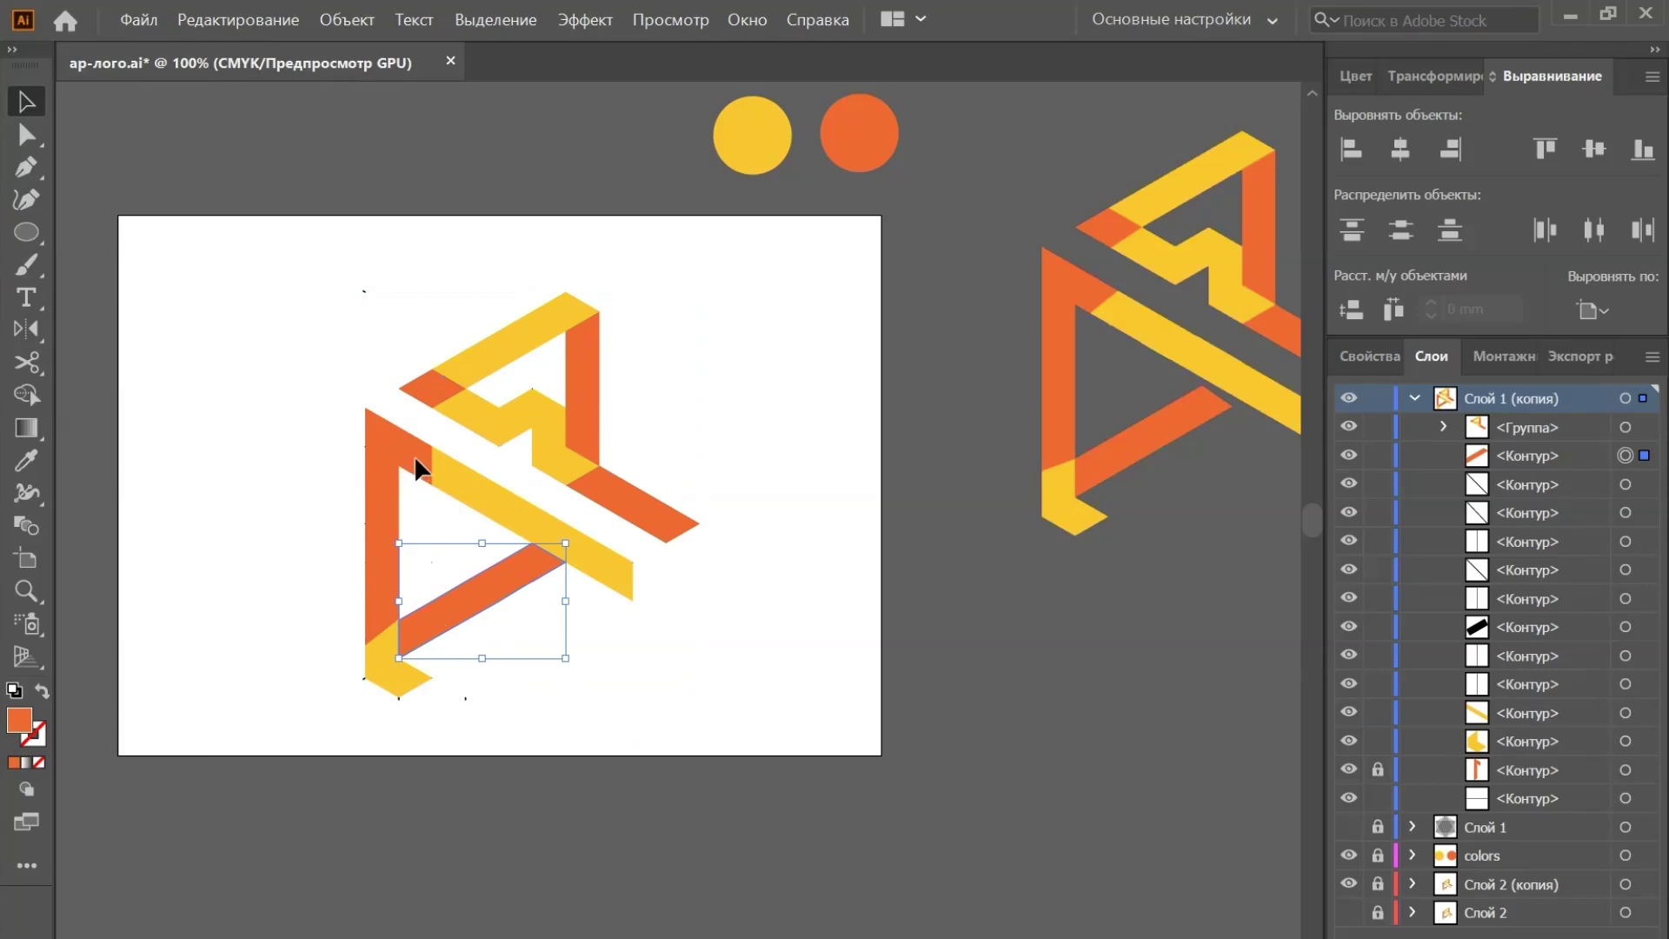
click(1378, 769)
shift+click(425, 448)
shift+click(463, 469)
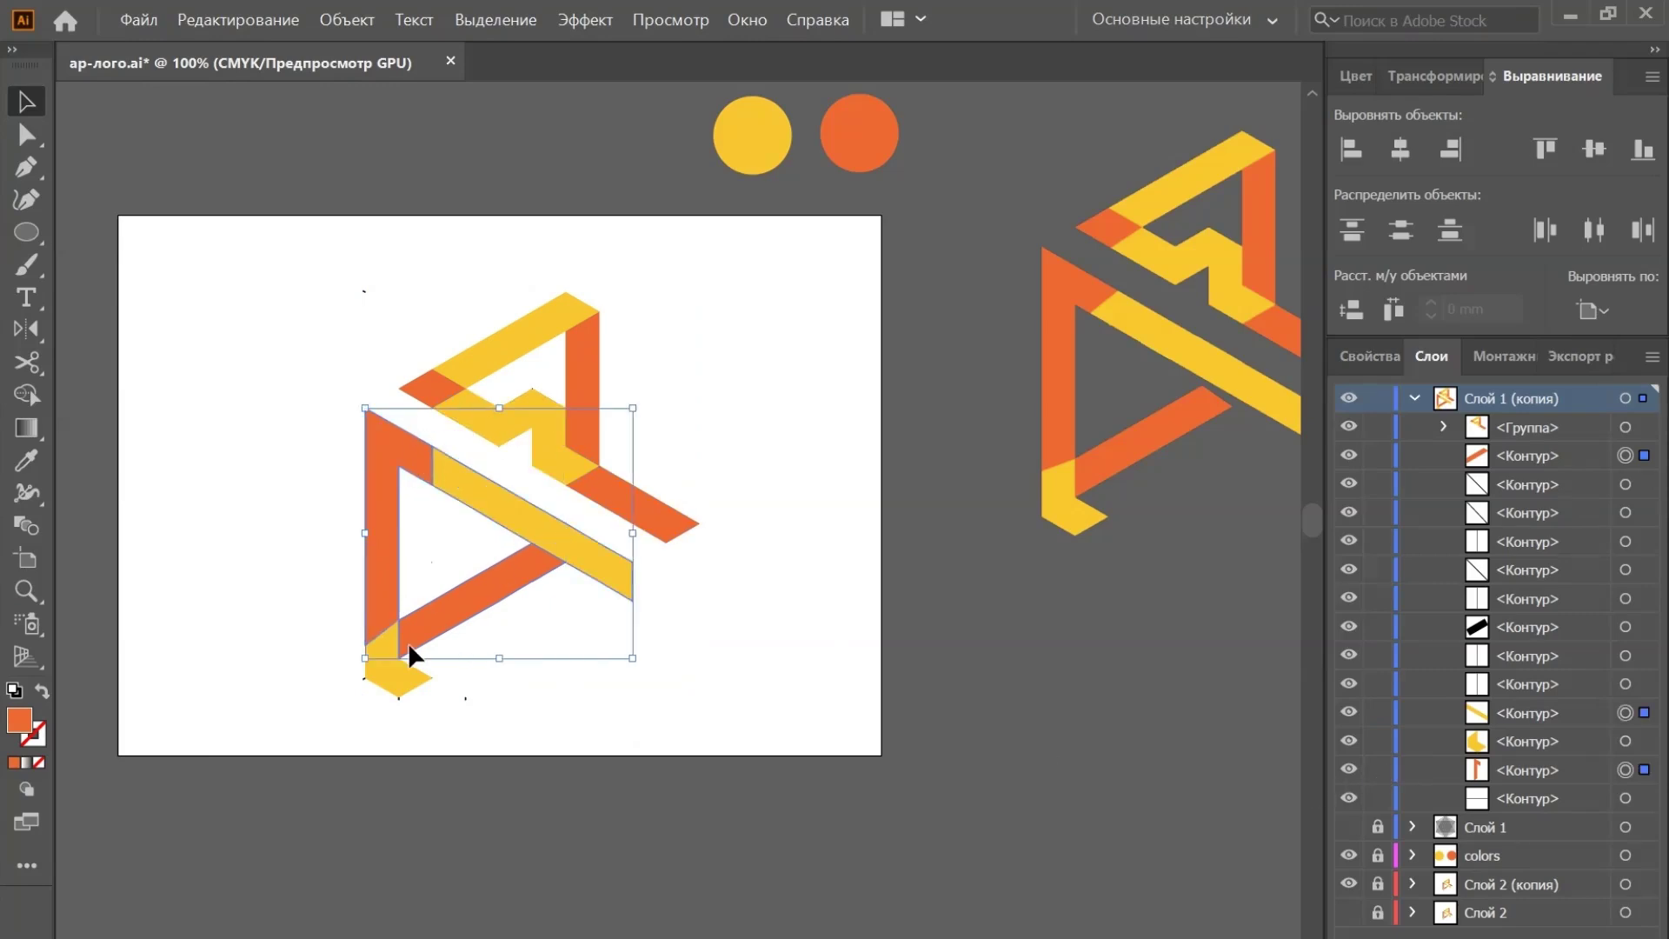
shift+click(383, 684)
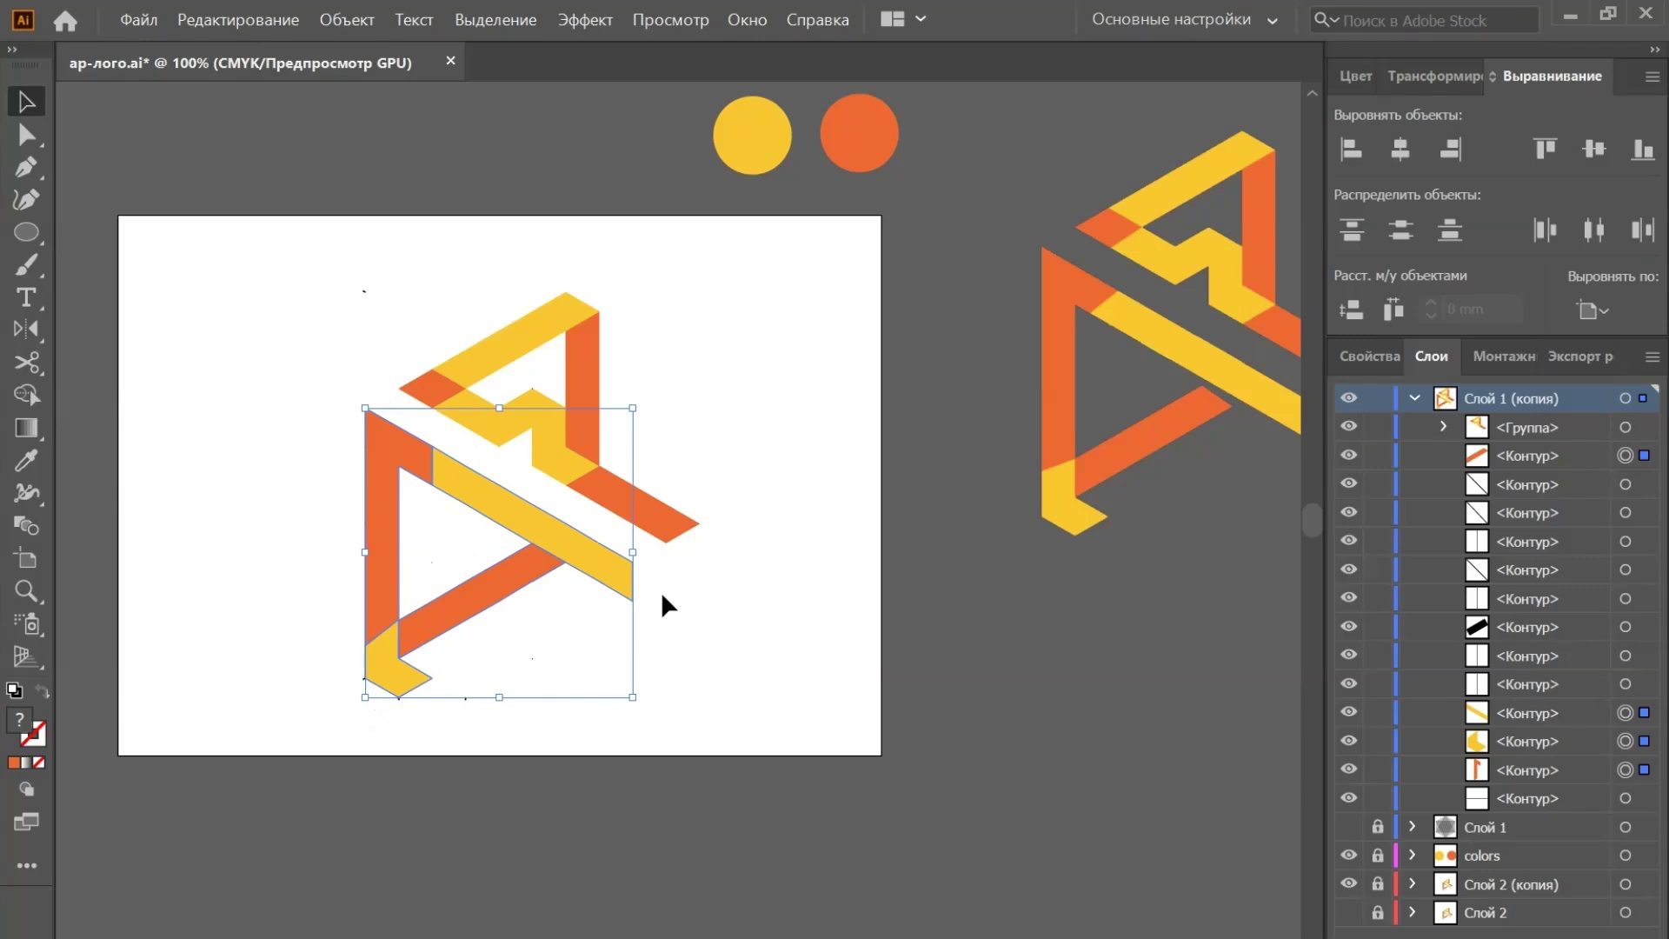
right_click(478, 570)
click(681, 690)
Enter and leave the new lower group to confirm it holds the pieces
click(589, 718)
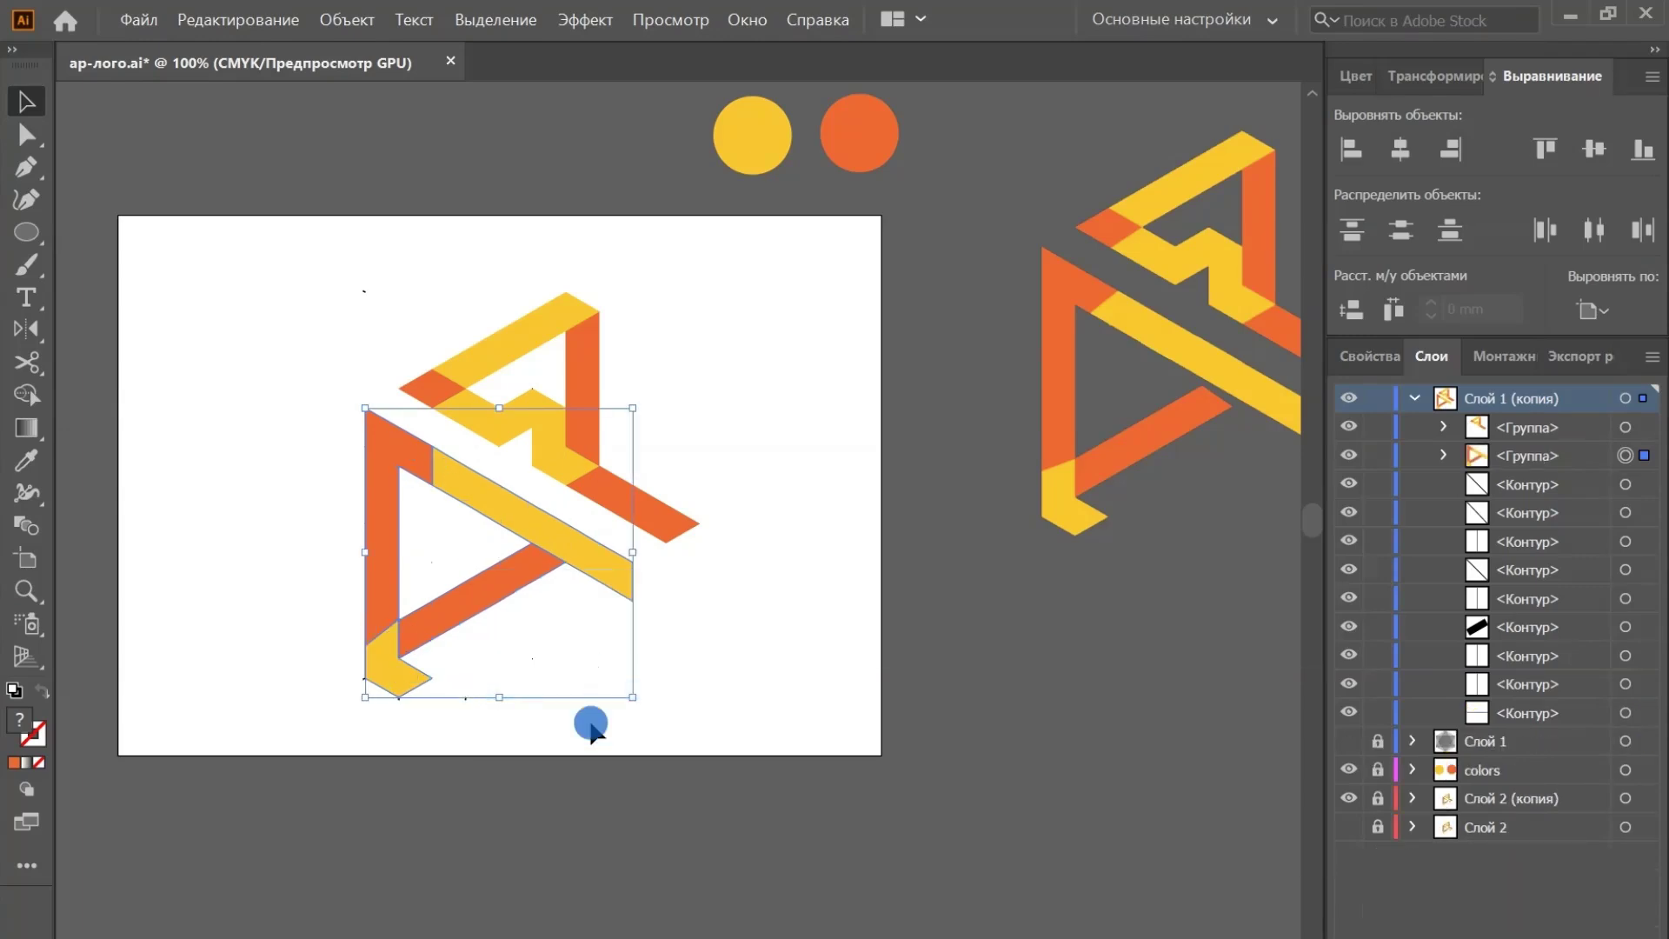
click(570, 535)
double_click(678, 528)
double_click(836, 612)
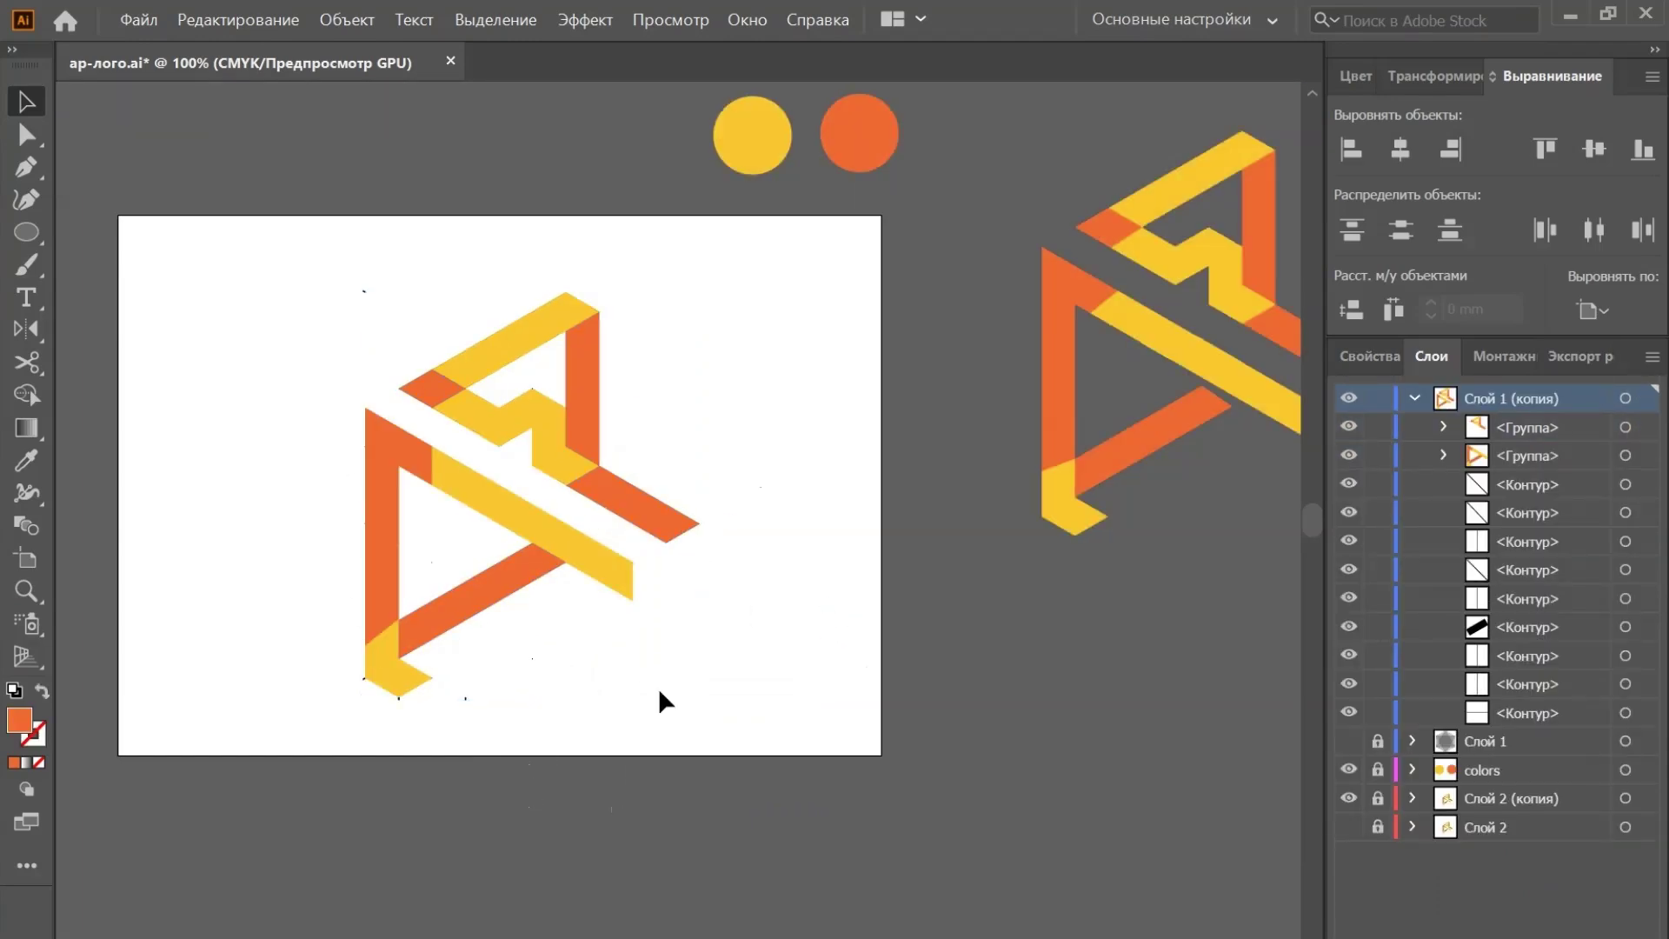
drag(719, 503, 746, 516)
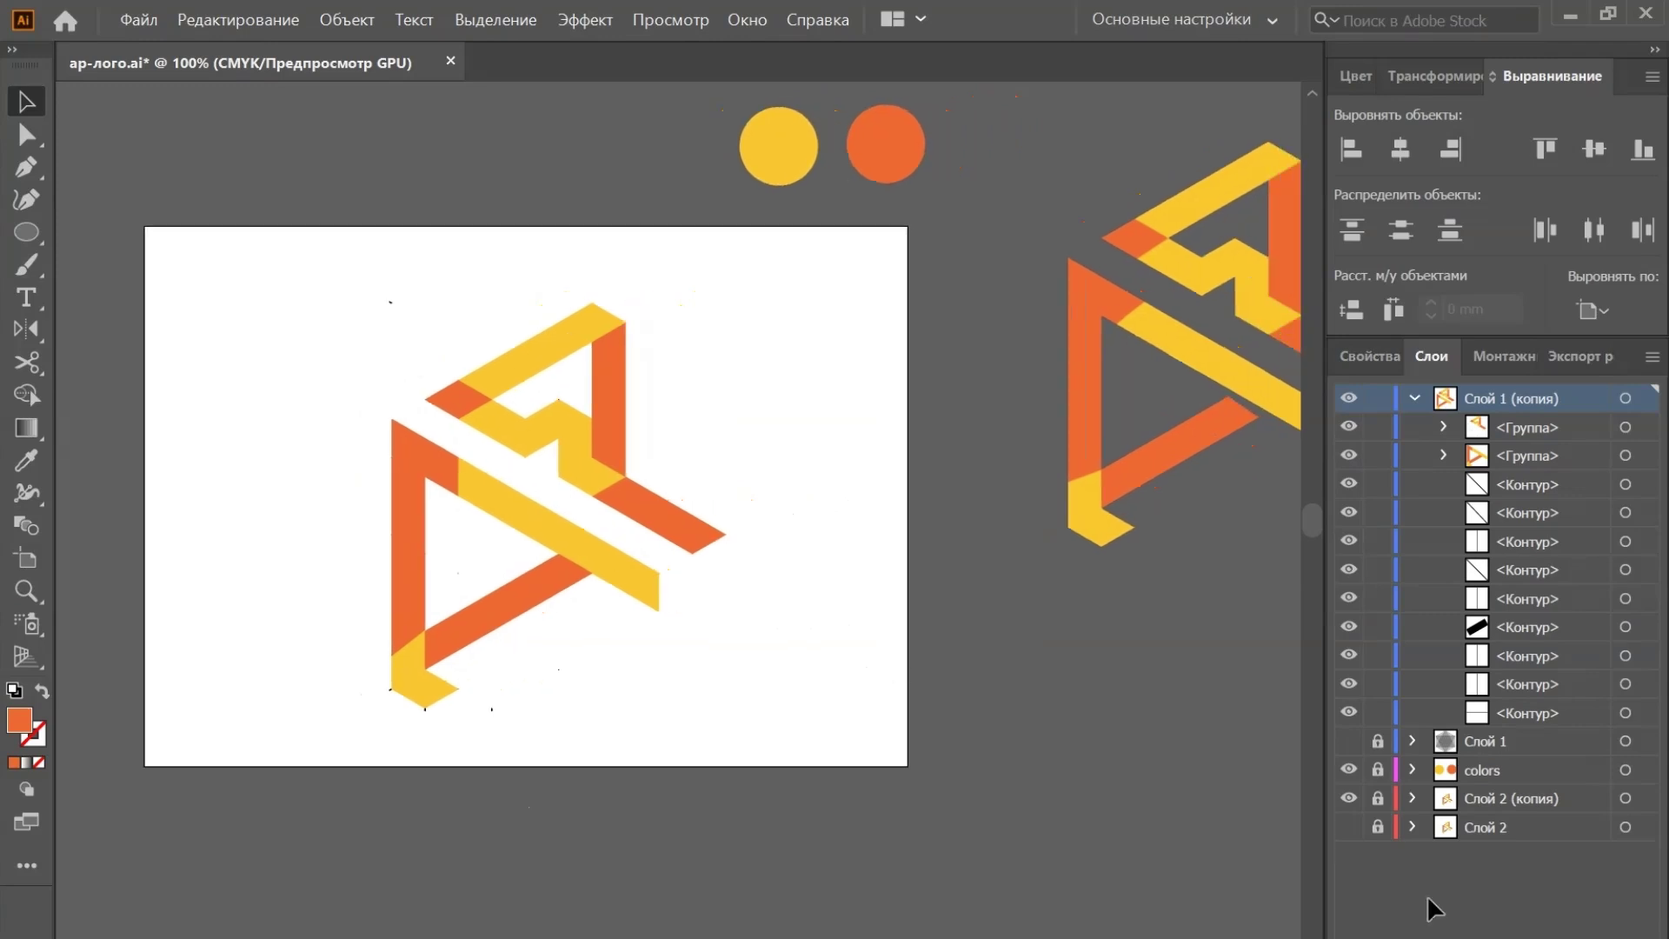
Hide the Слой 2 (копия) and colors layers, then zoom in on the finished logo
click(1348, 799)
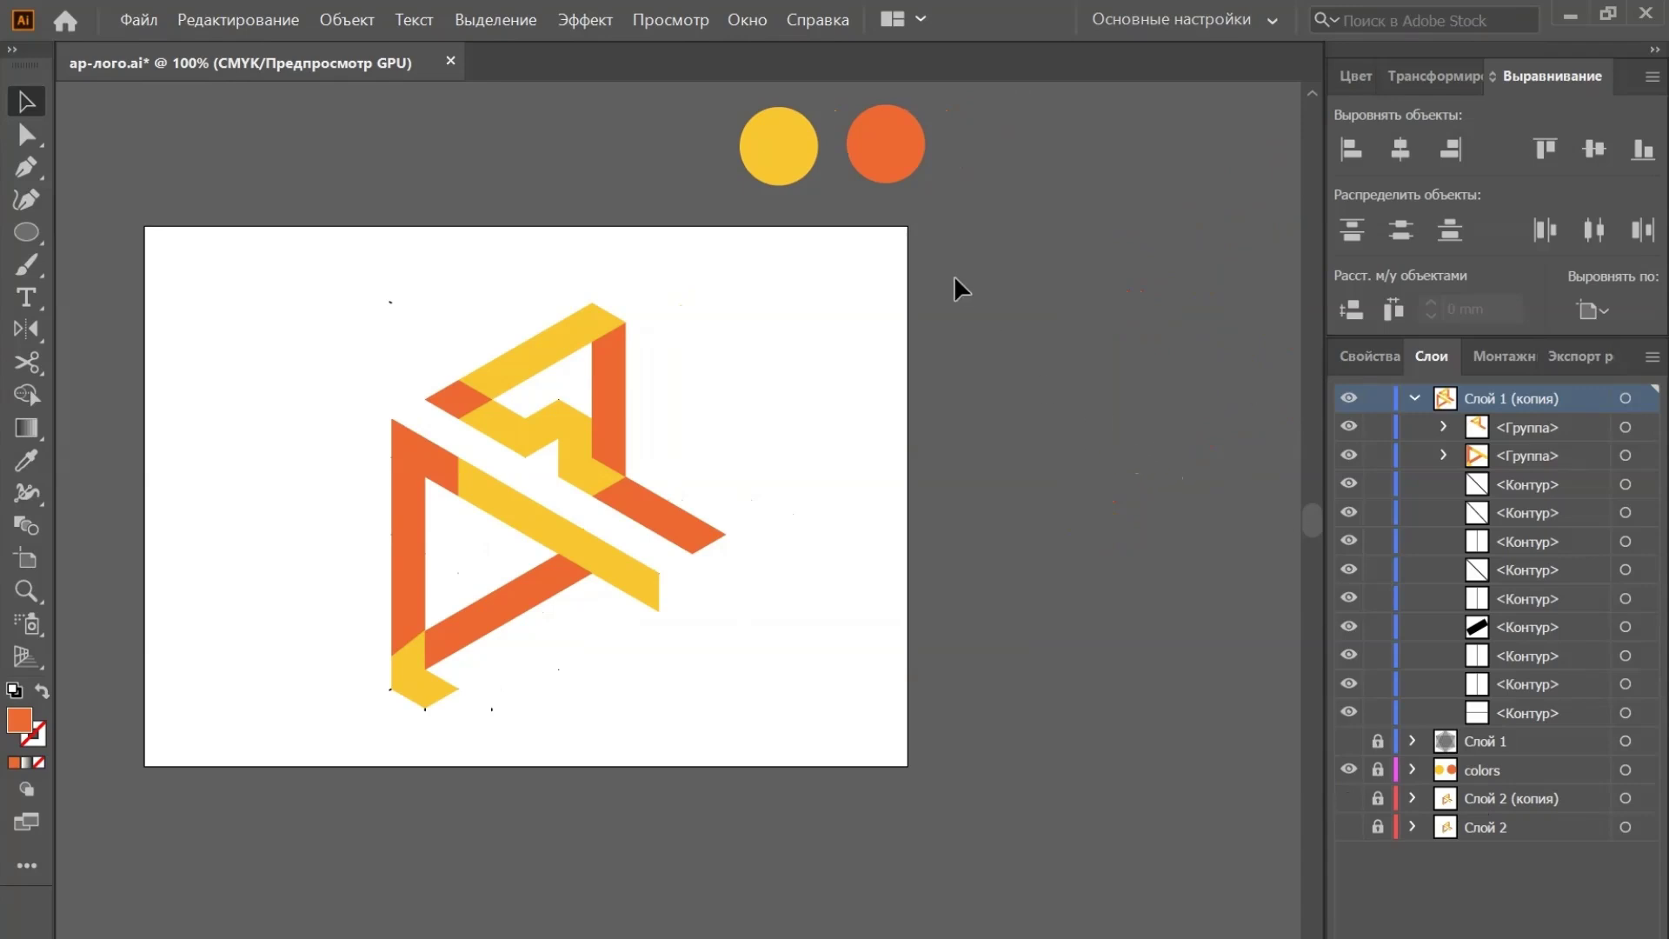
click(1349, 770)
drag(907, 485, 1033, 506)
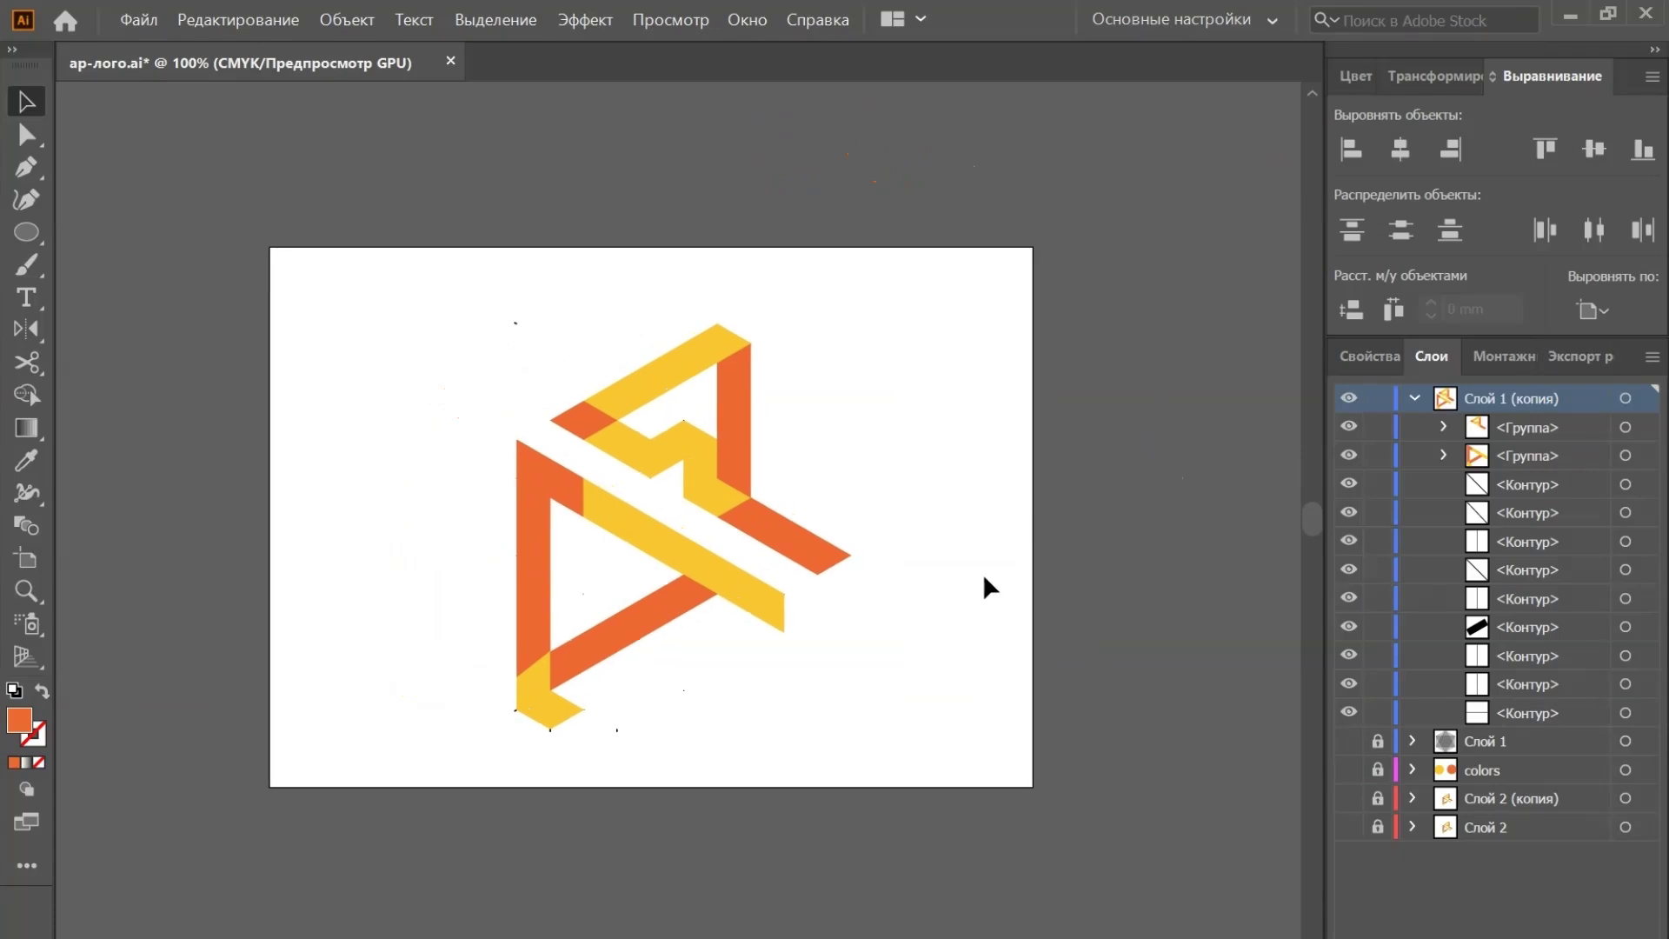
scroll(856, 530, up, 2)
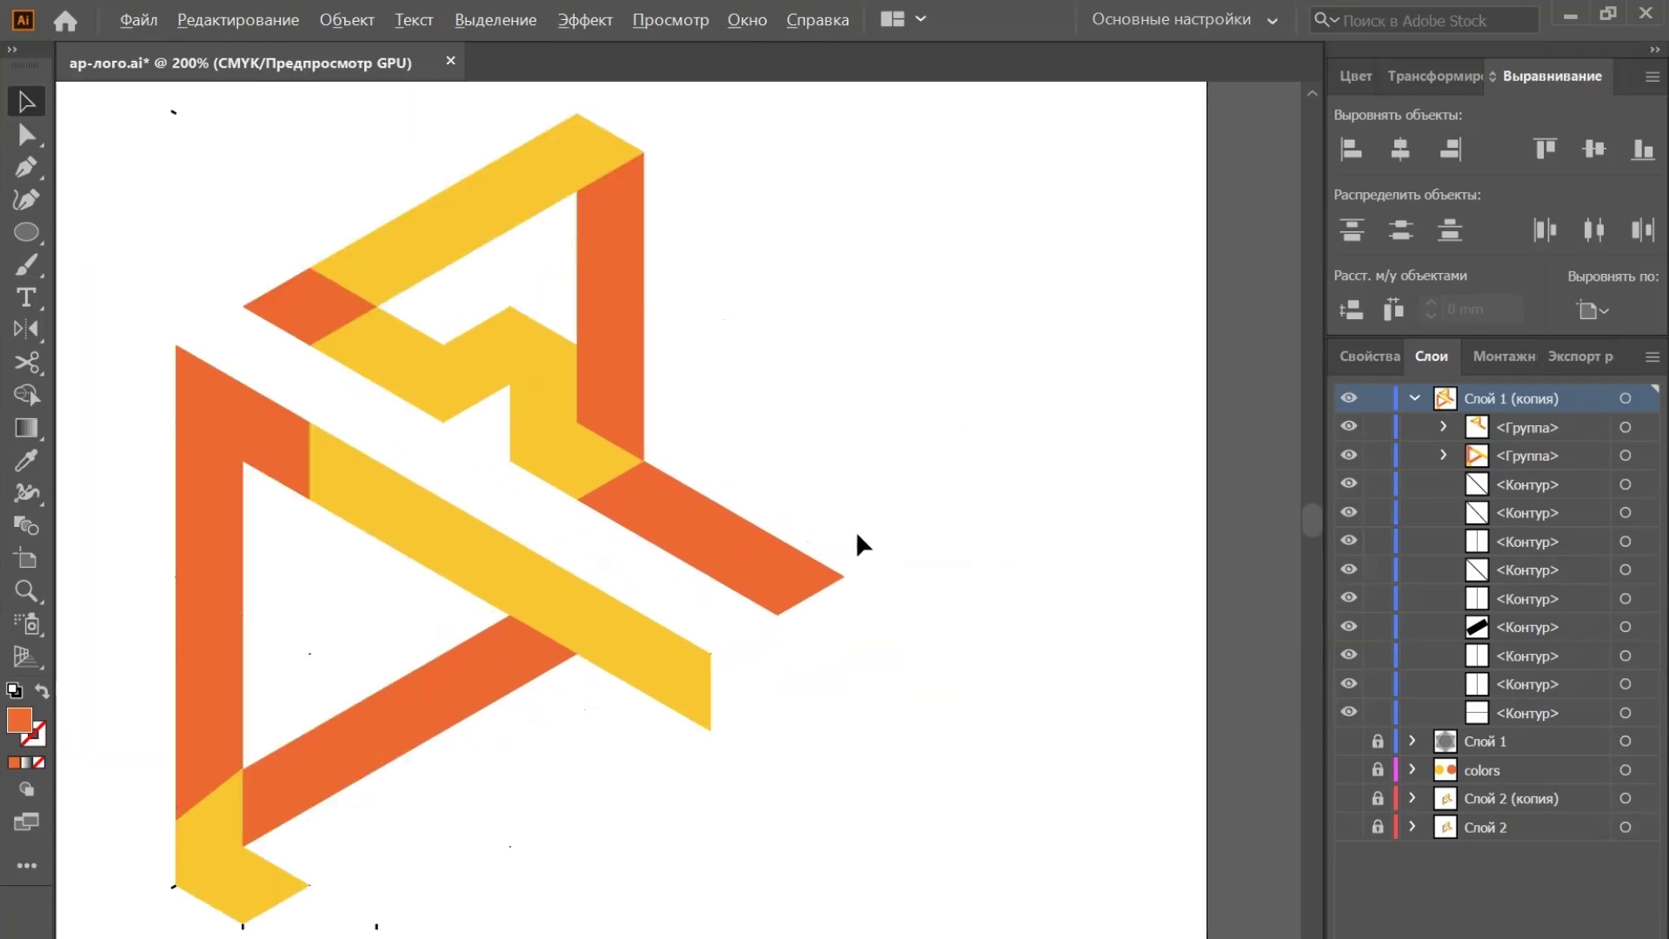
scroll(855, 530, up, 2)
scroll(855, 530, down, 3)
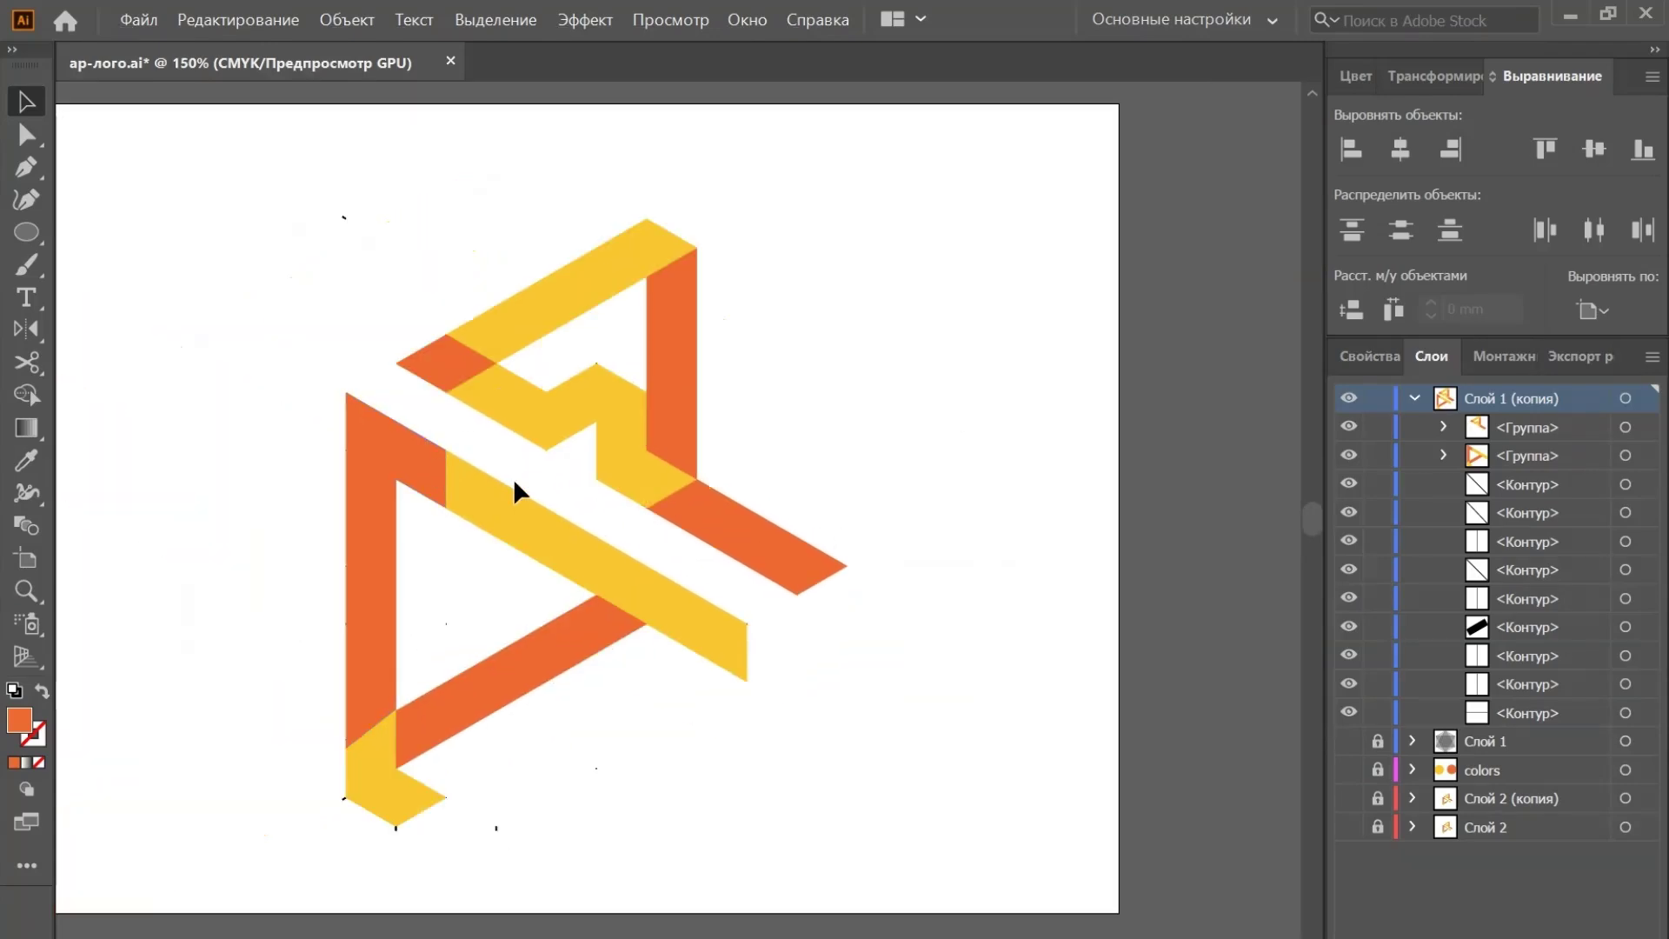